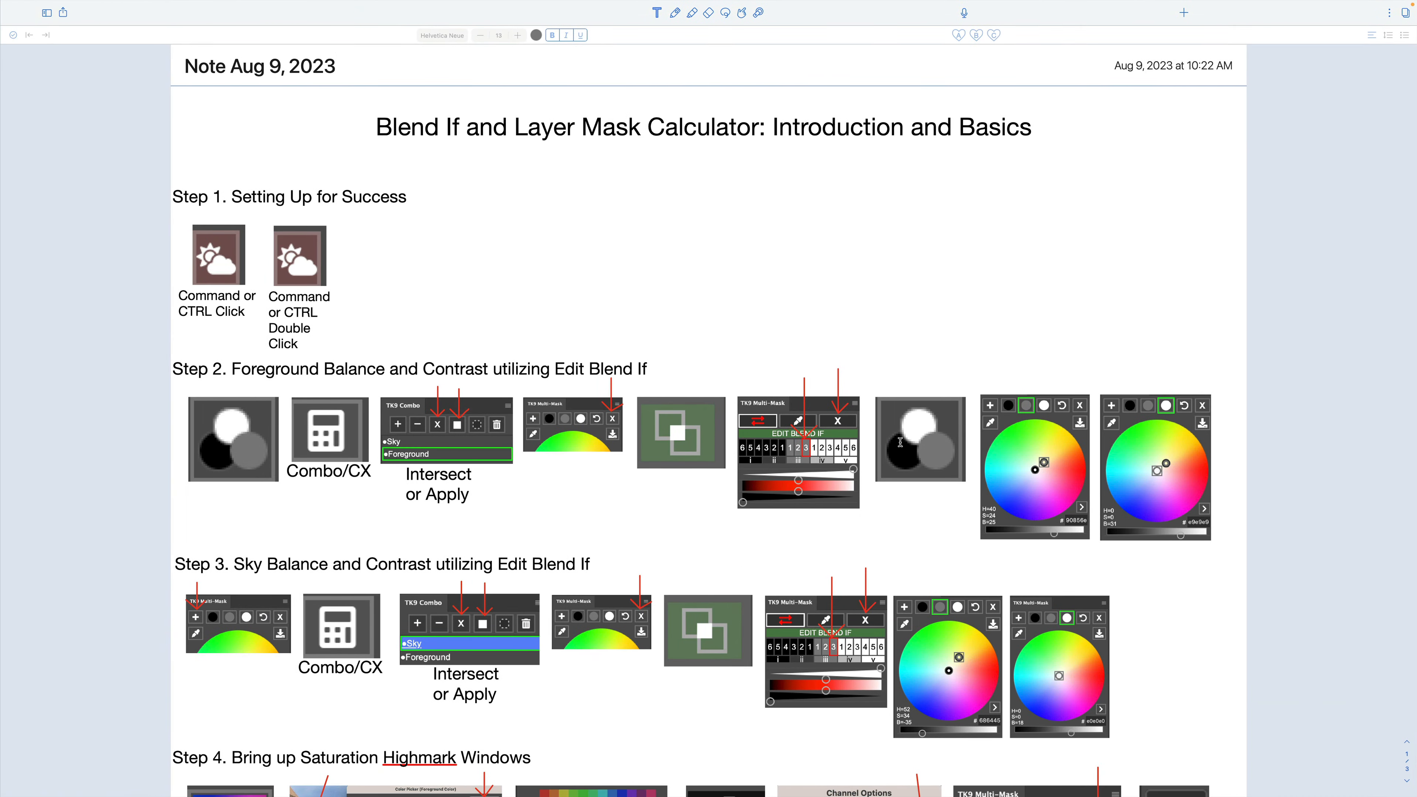
Step: Read through the note's steps on Blend If and the Layer Mask Calculator, and return to the start
scroll(897, 441, down, 20)
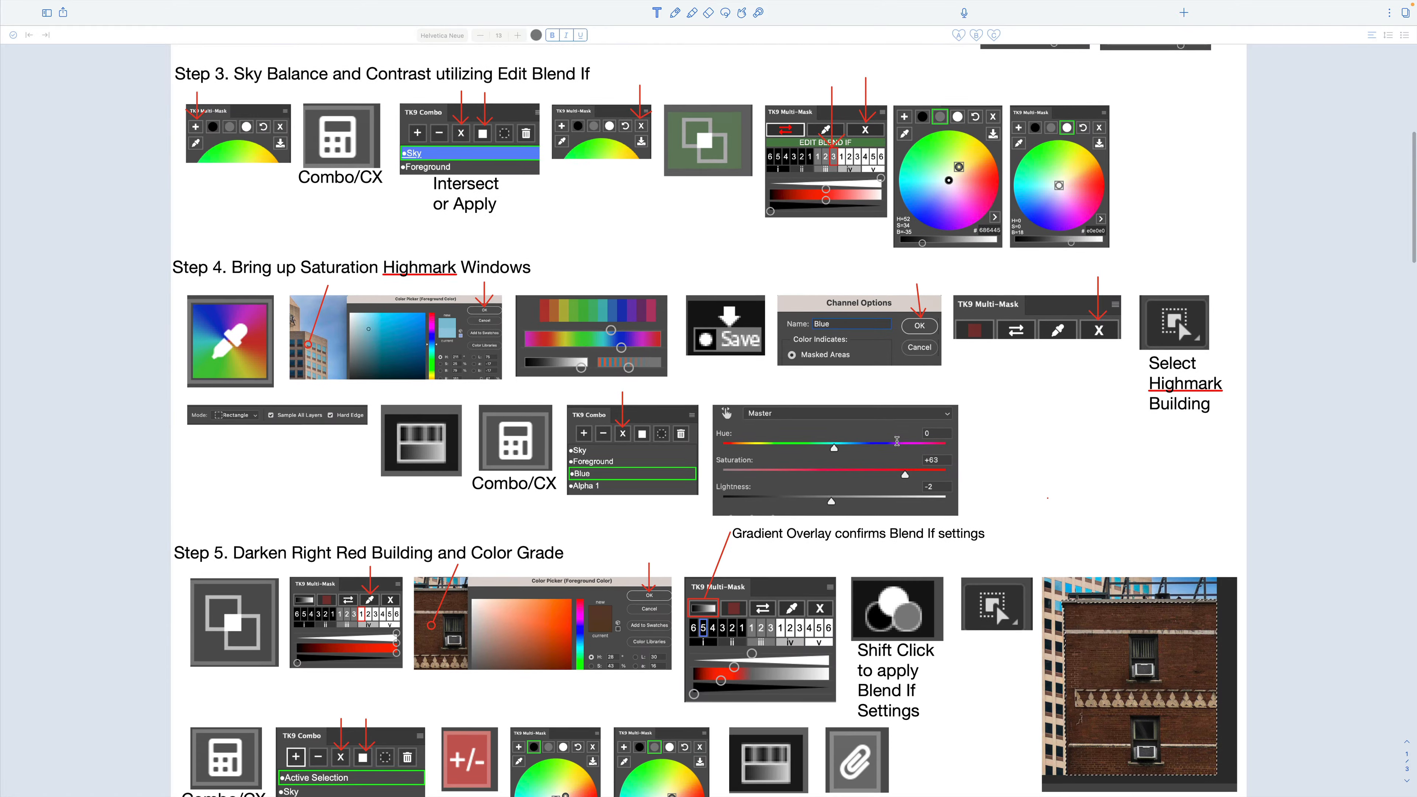
scroll(897, 441, down, 3)
scroll(897, 441, up, 20)
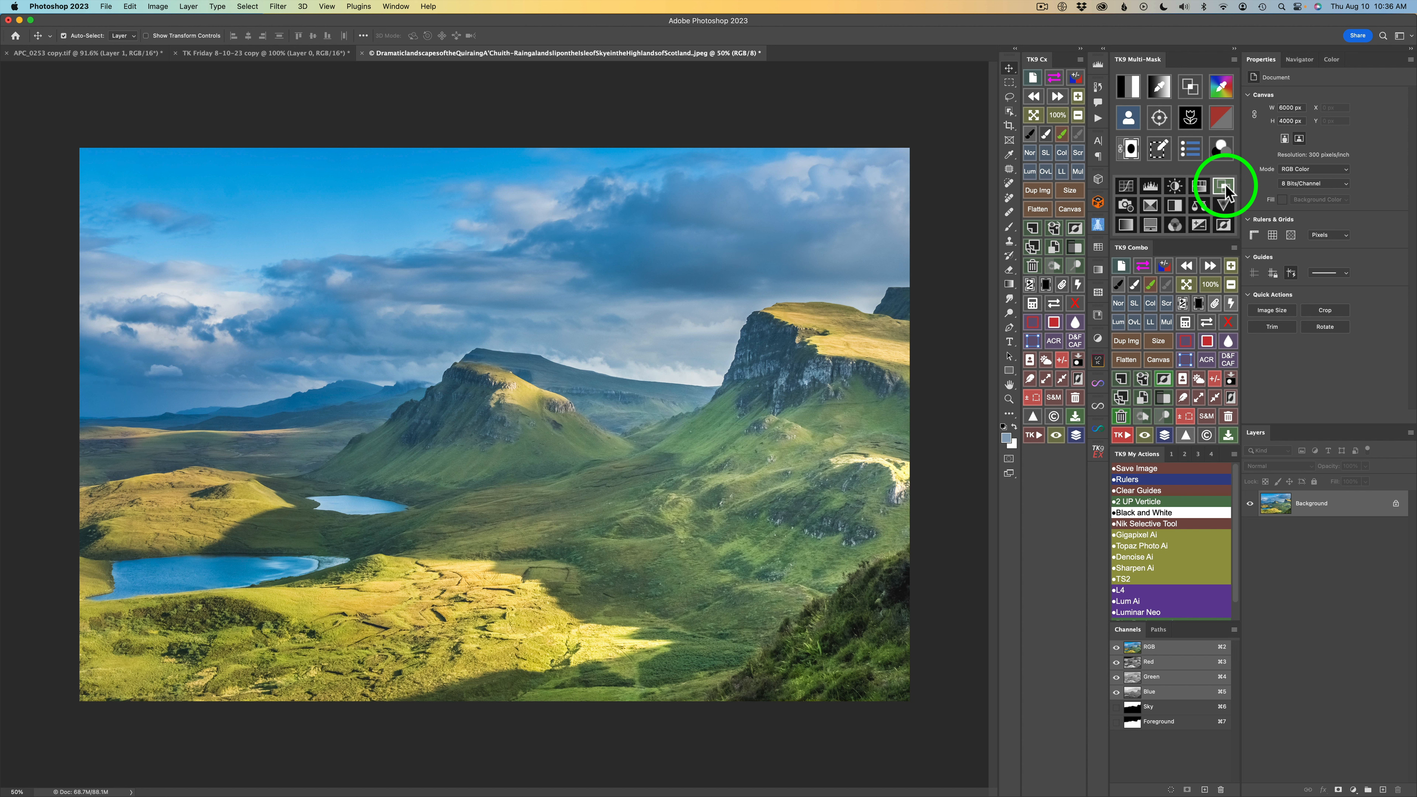
Step: Start a luminosity mask for the landscape photo, preview Lights 2 and Lights 3, and return to Lights 1
click(1192, 87)
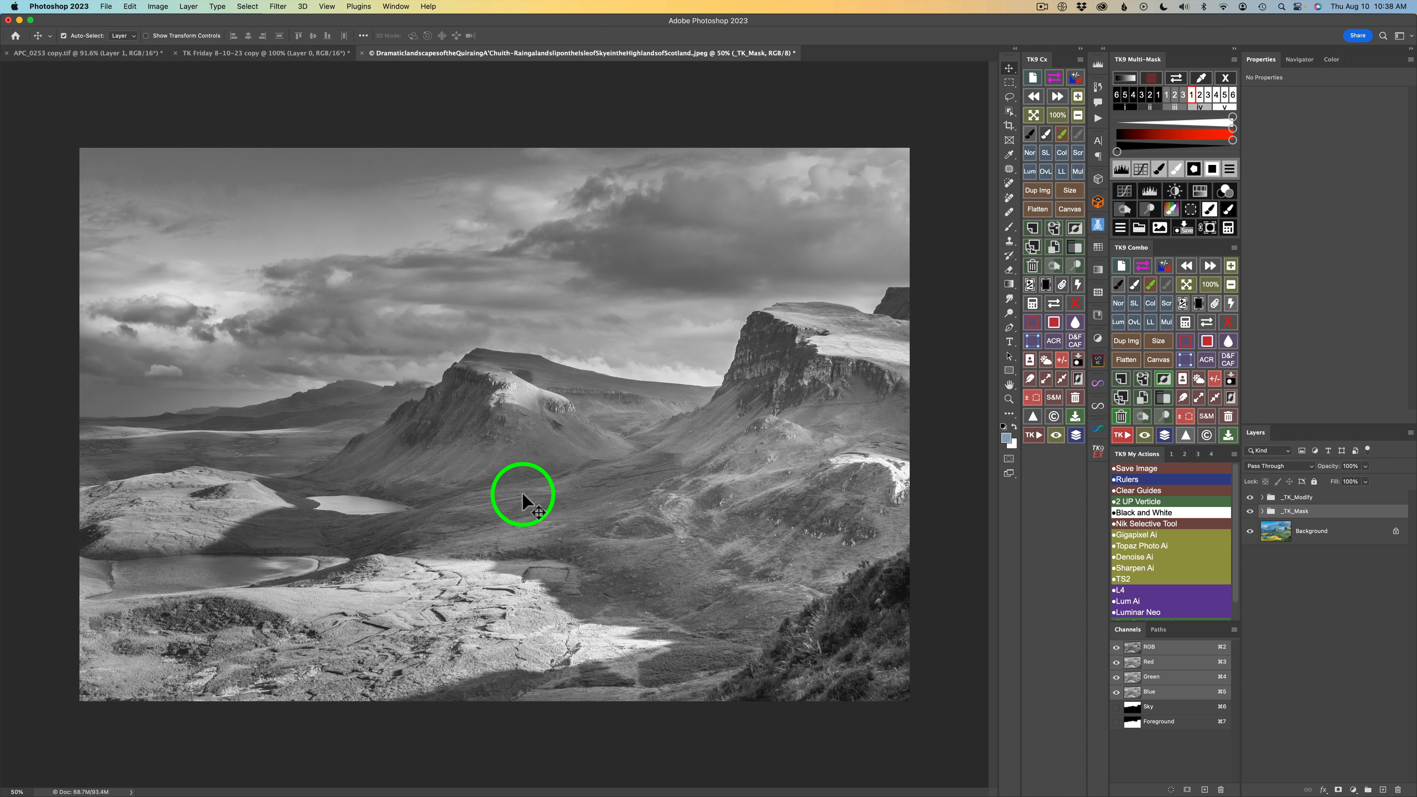
click(1199, 96)
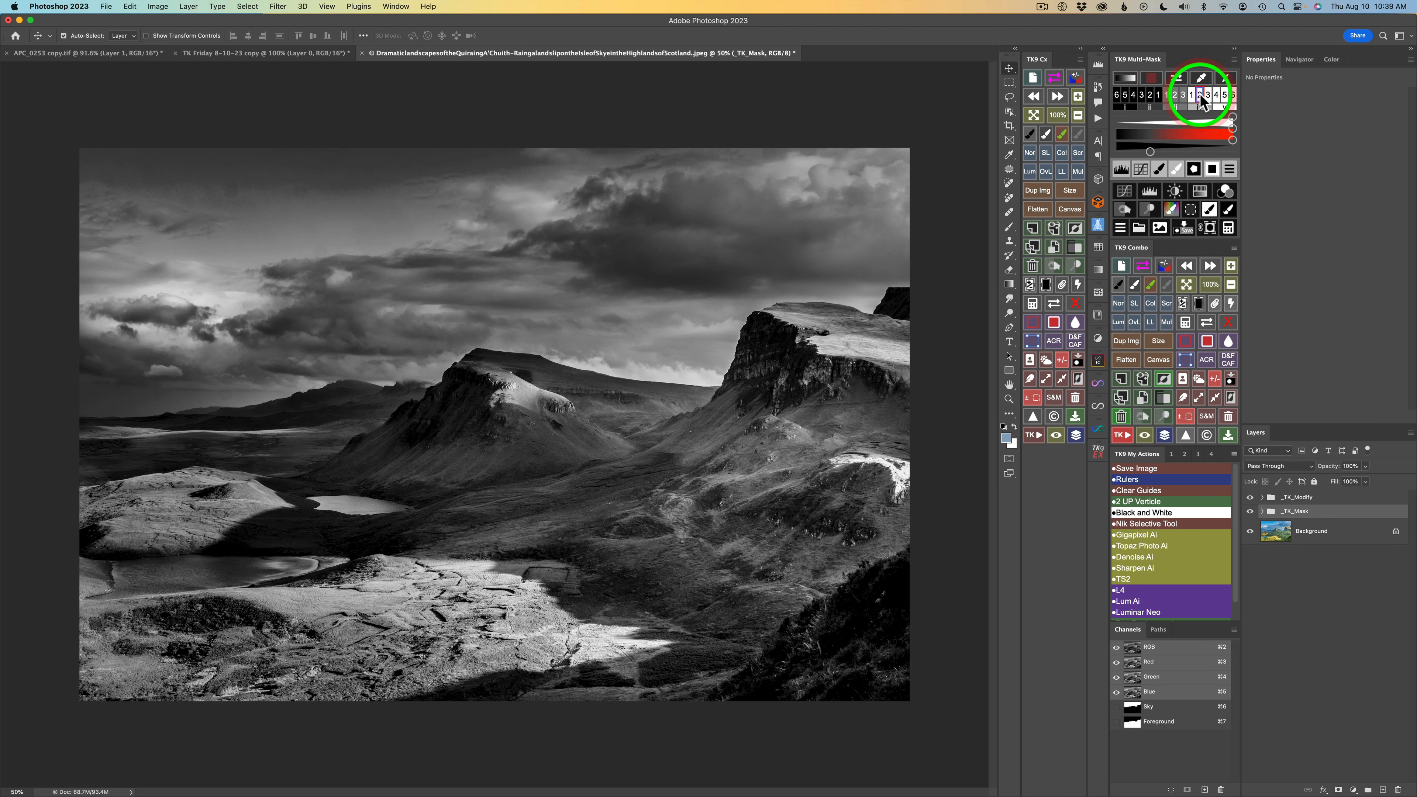
click(1208, 96)
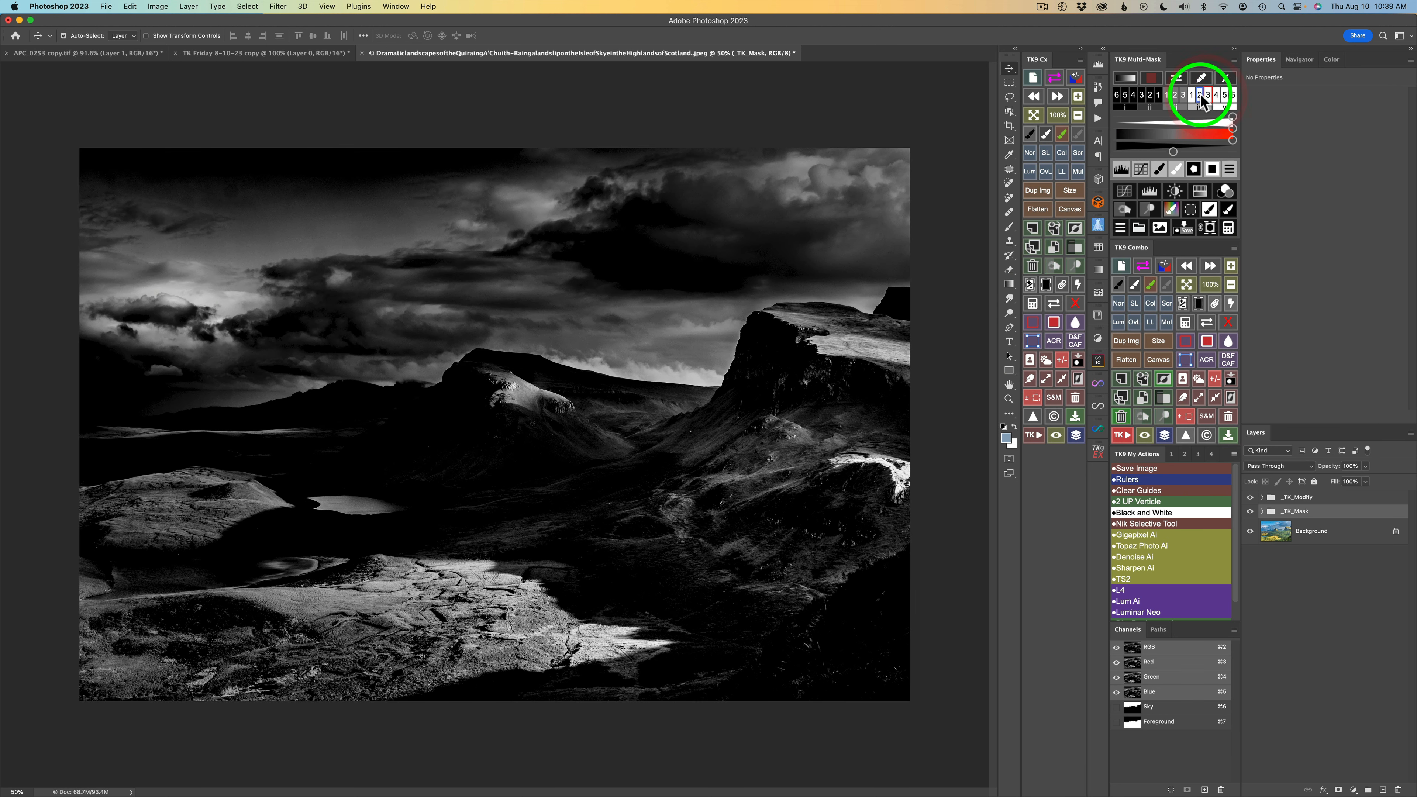
click(1191, 97)
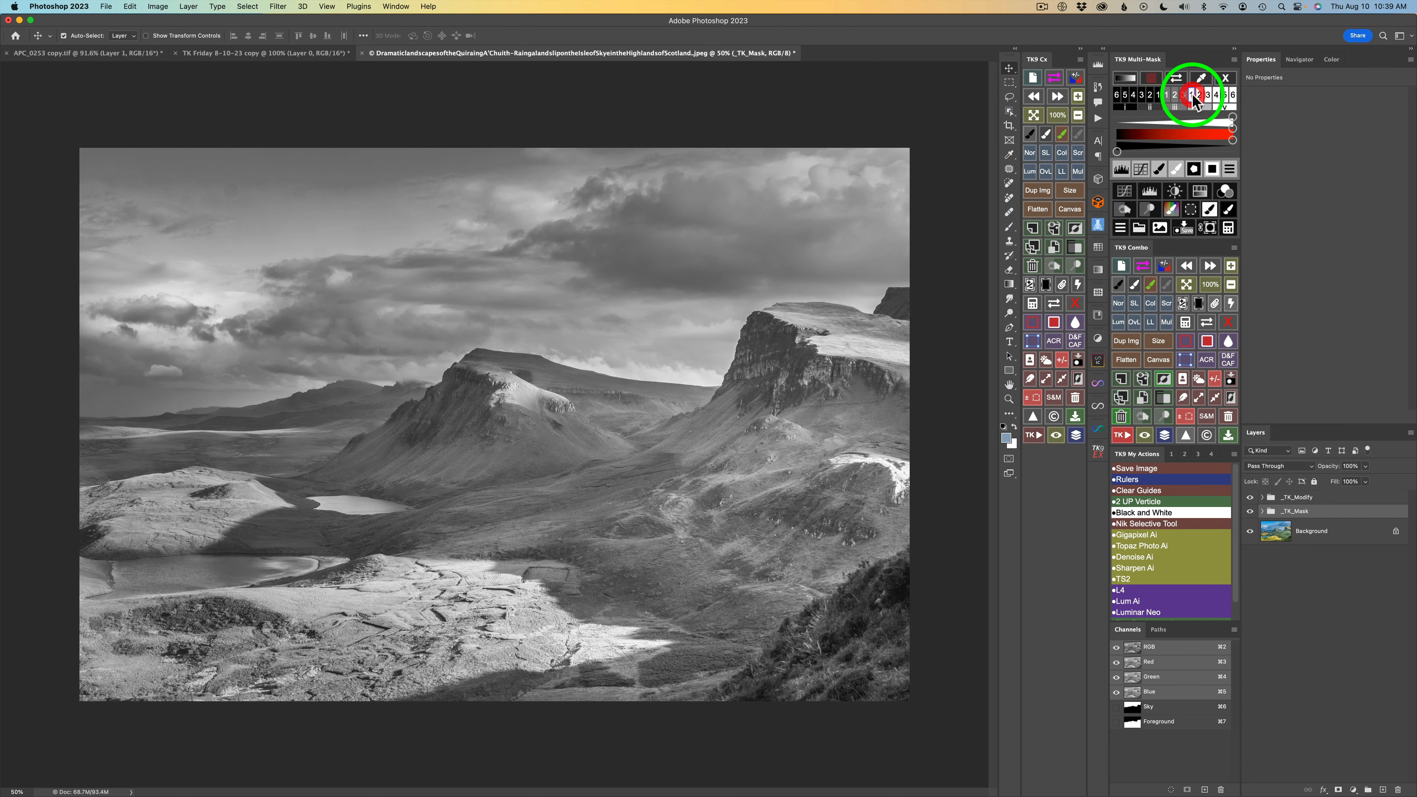
Step: Show the gradient strip on the mask preview and step through the Lights masks from 2 up to 6
click(1129, 83)
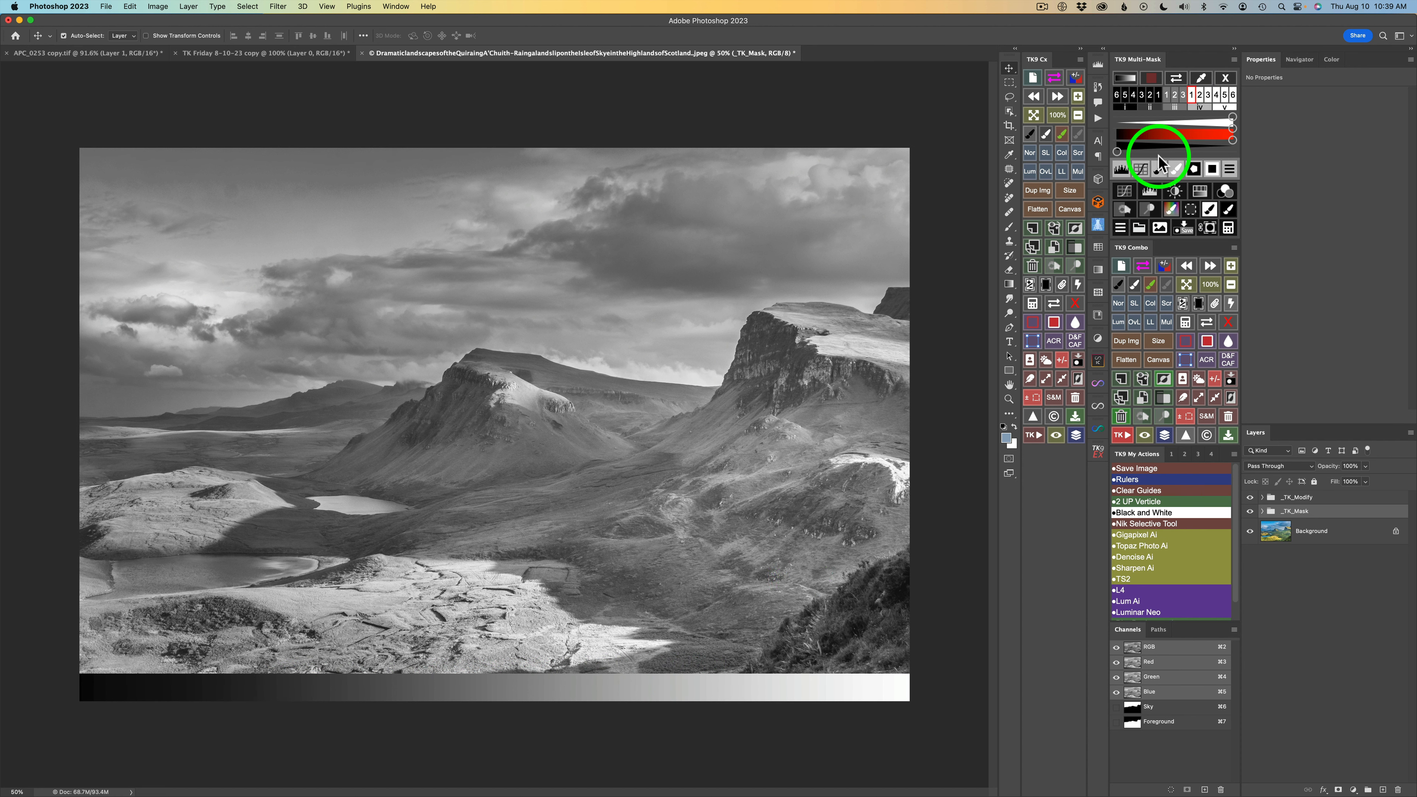
click(1200, 96)
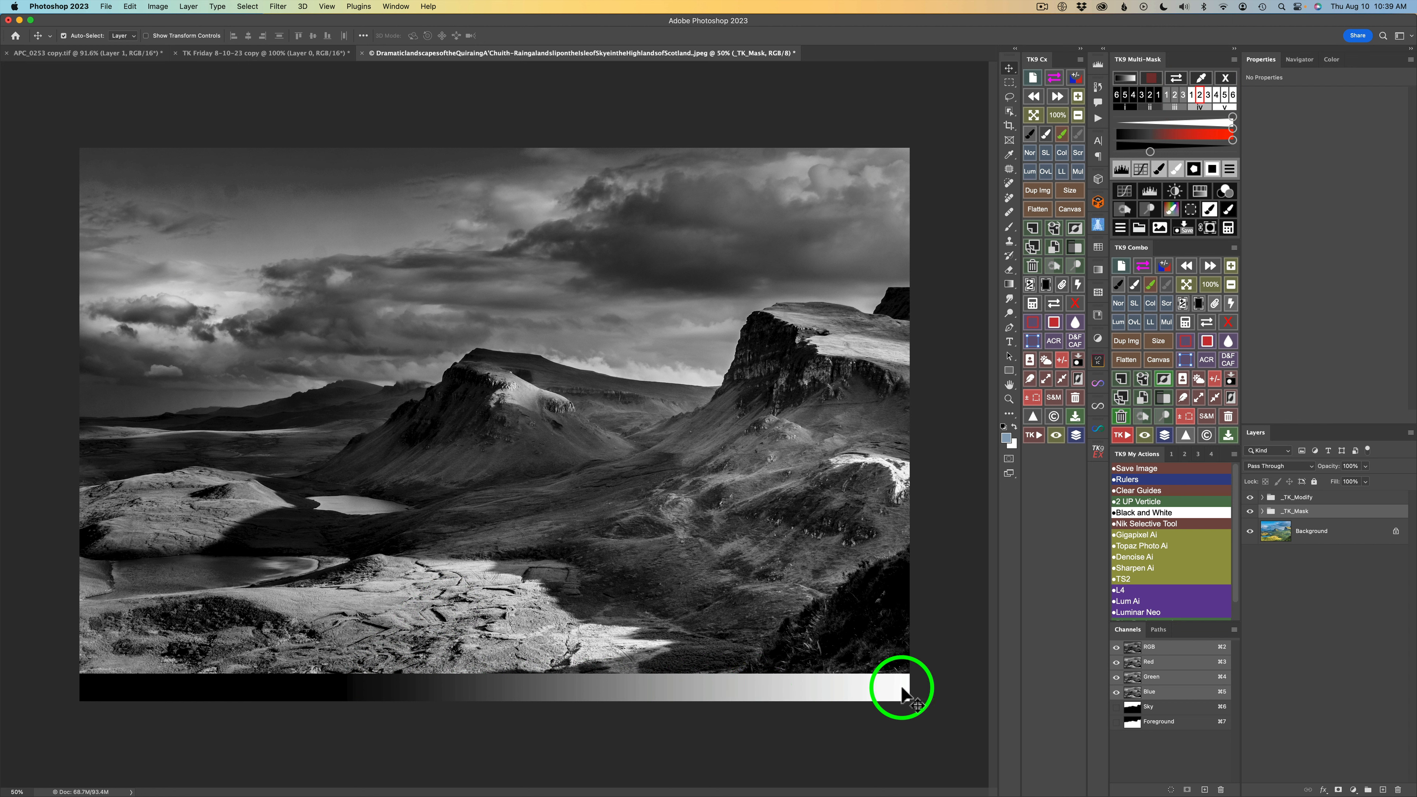
click(1217, 100)
click(1225, 95)
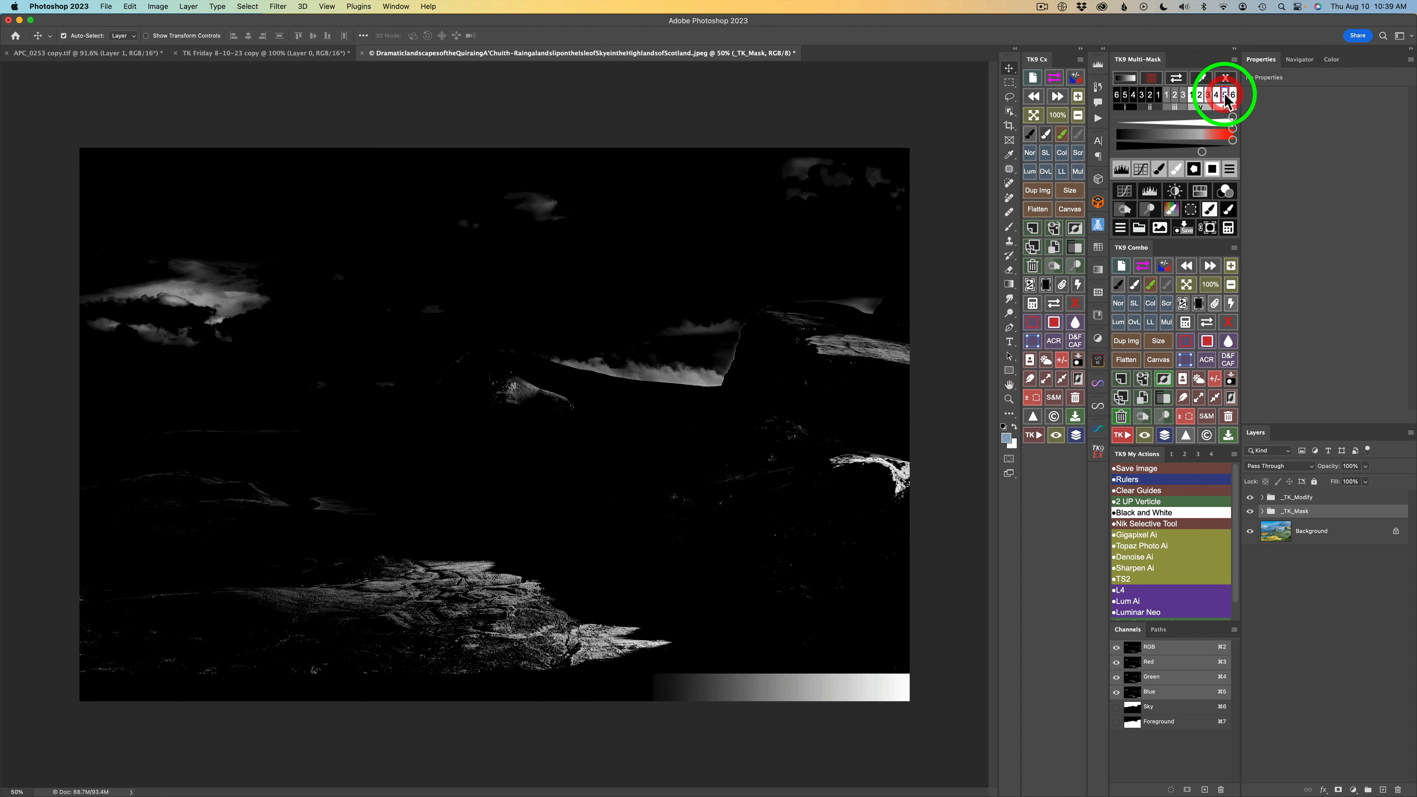
click(1233, 96)
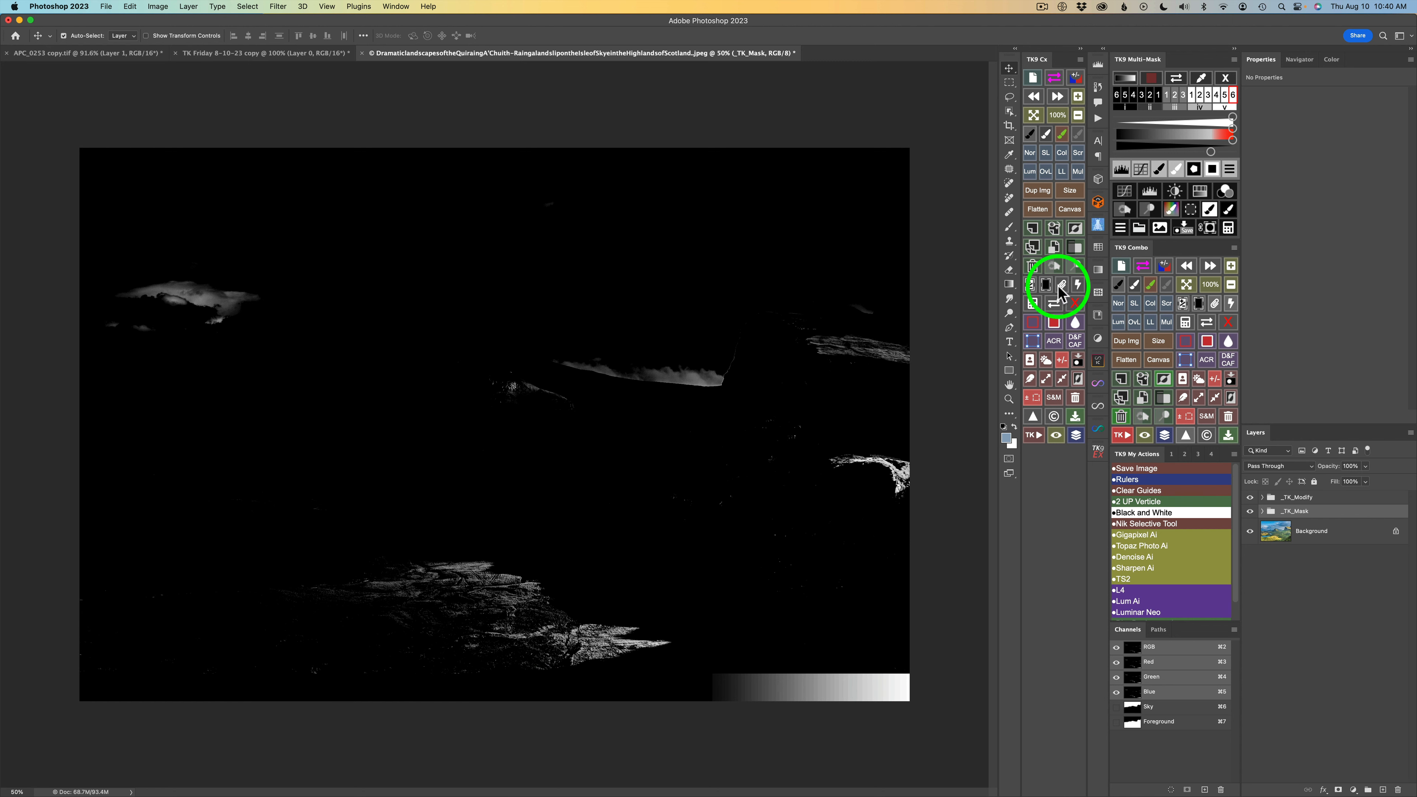
Step: Preview the Darks masks one after another from Darks 1 to Darks 6
click(1158, 95)
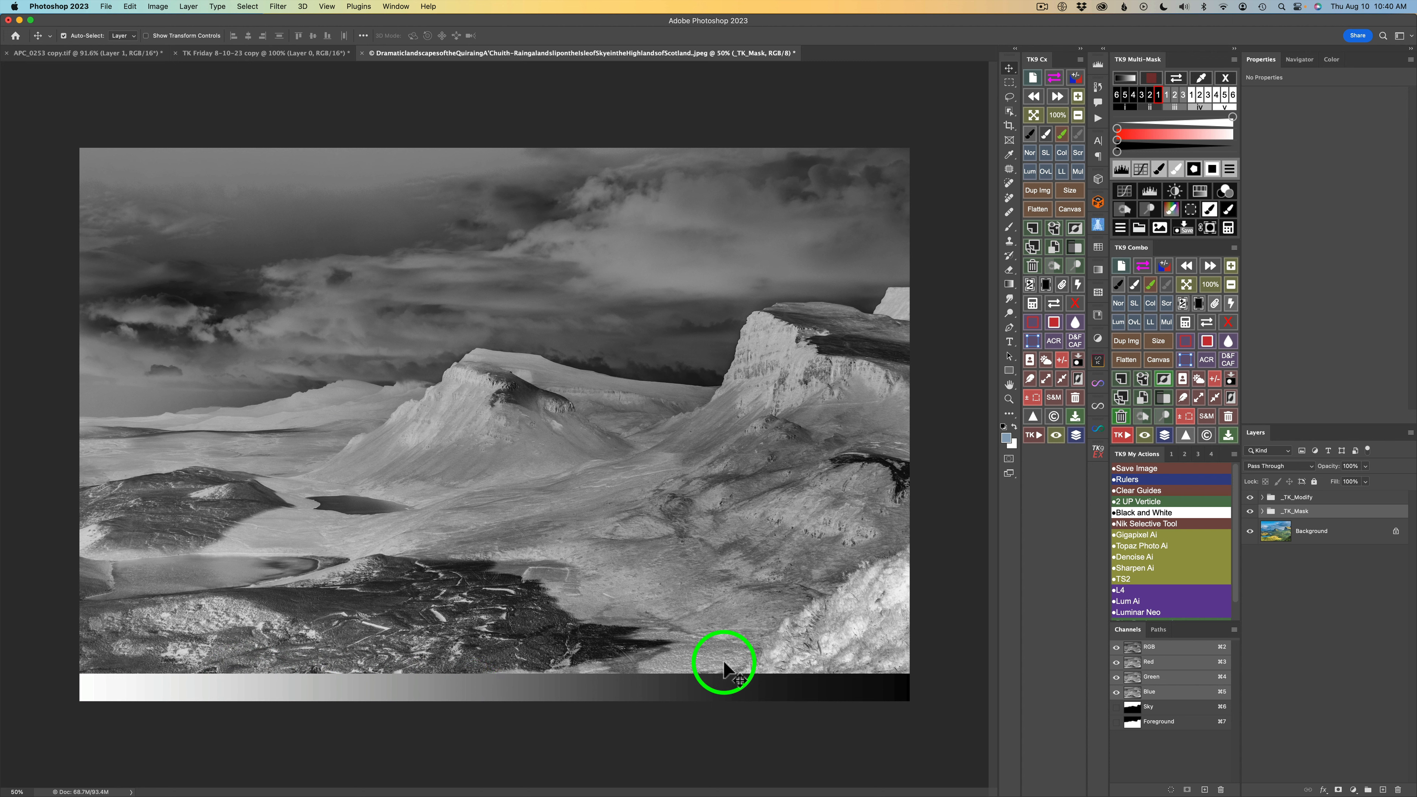
click(1150, 96)
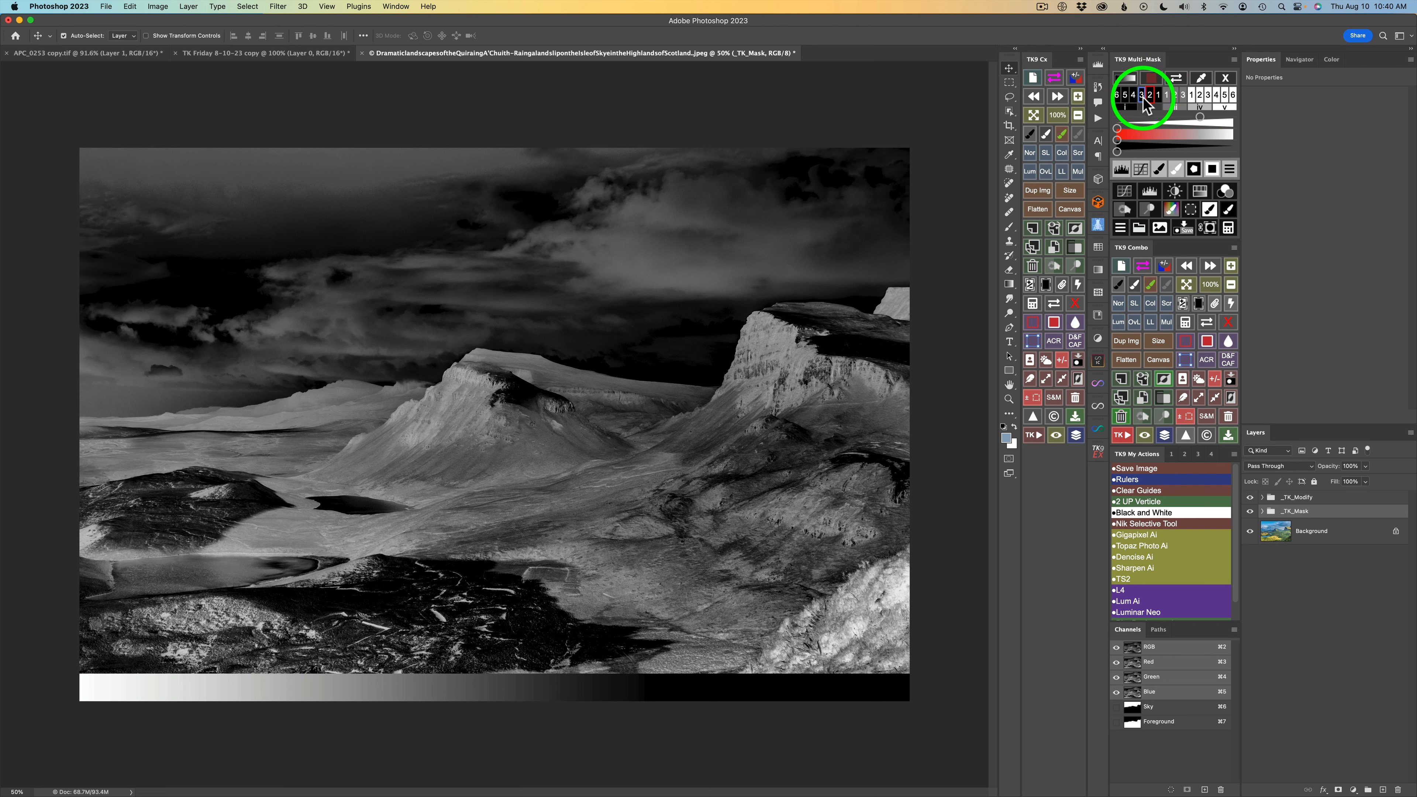
click(1141, 95)
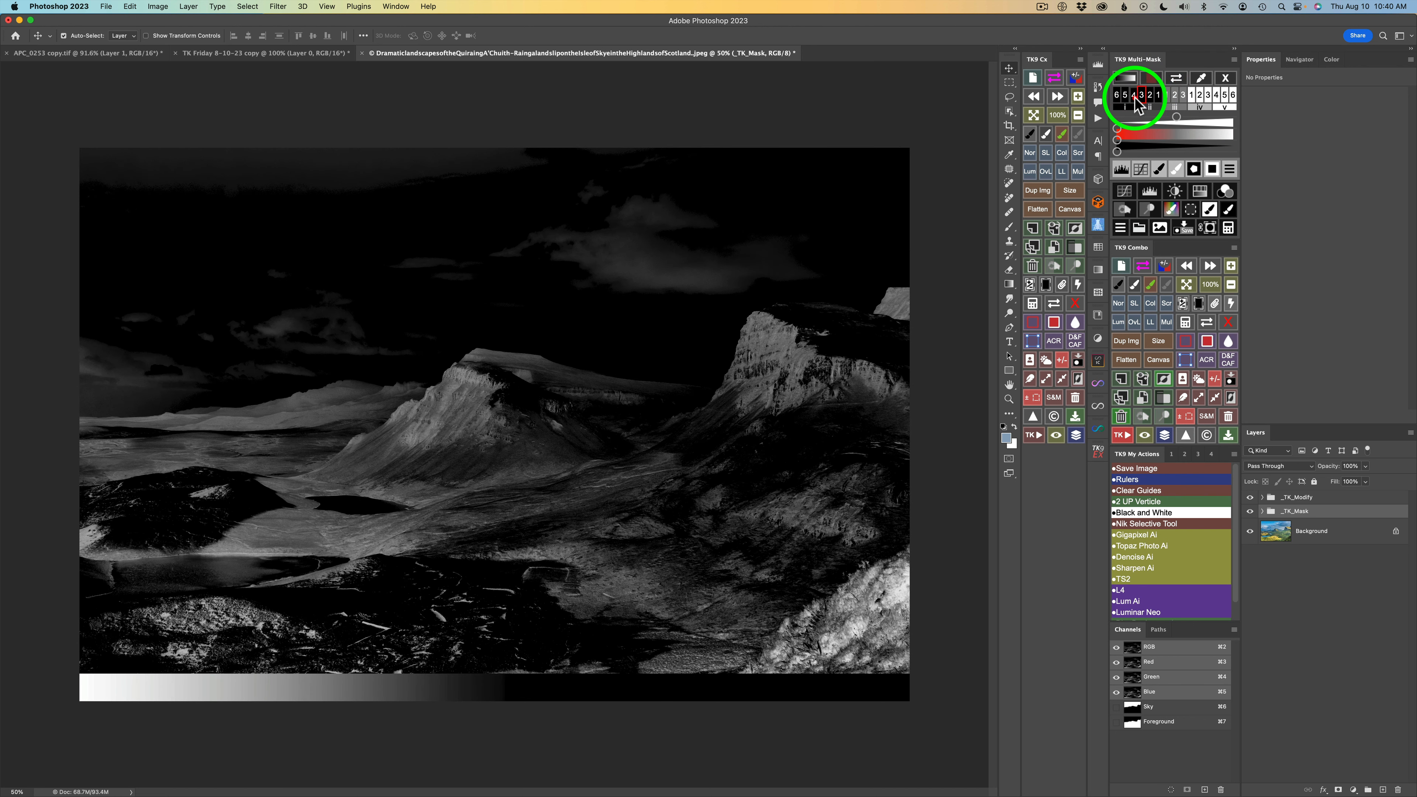
click(1134, 96)
click(1124, 96)
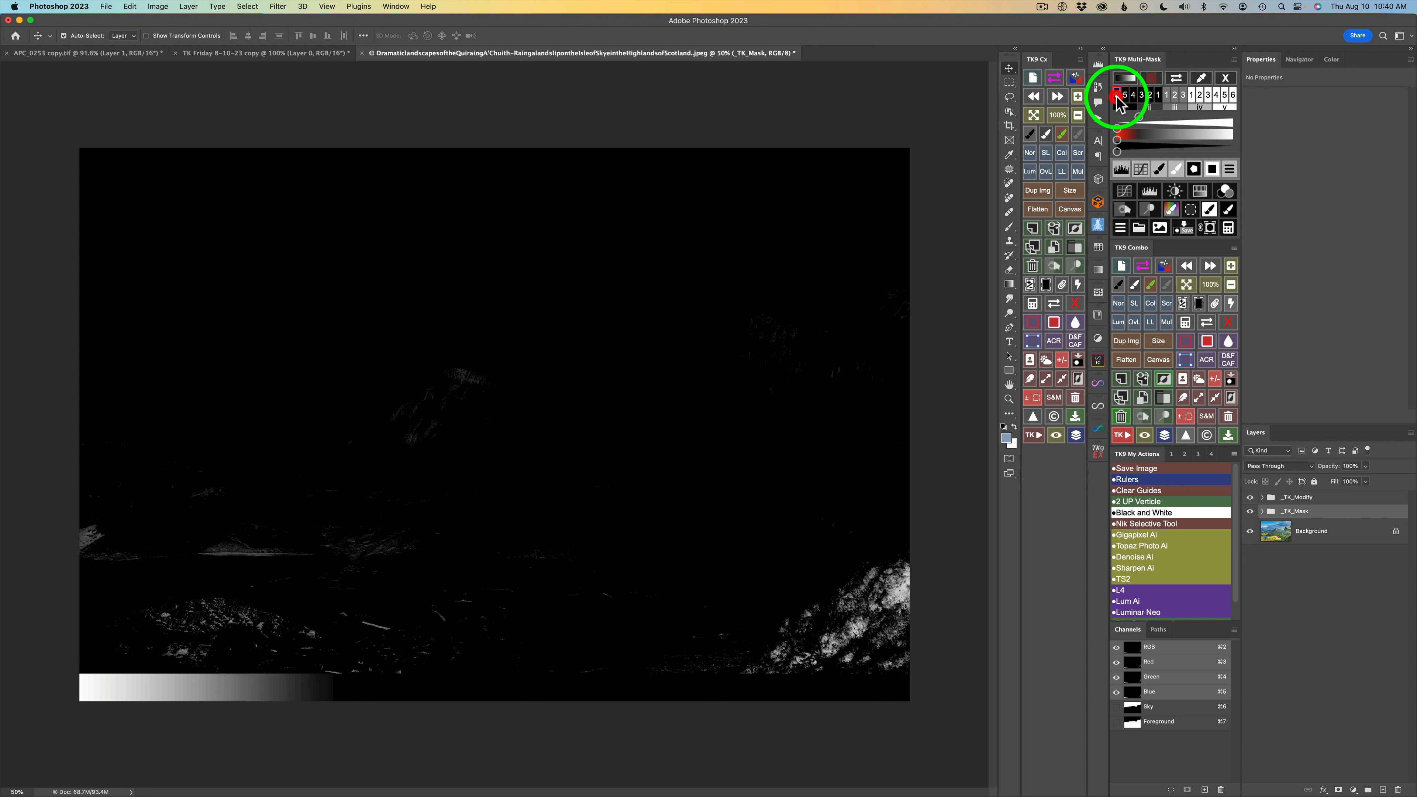
click(1117, 96)
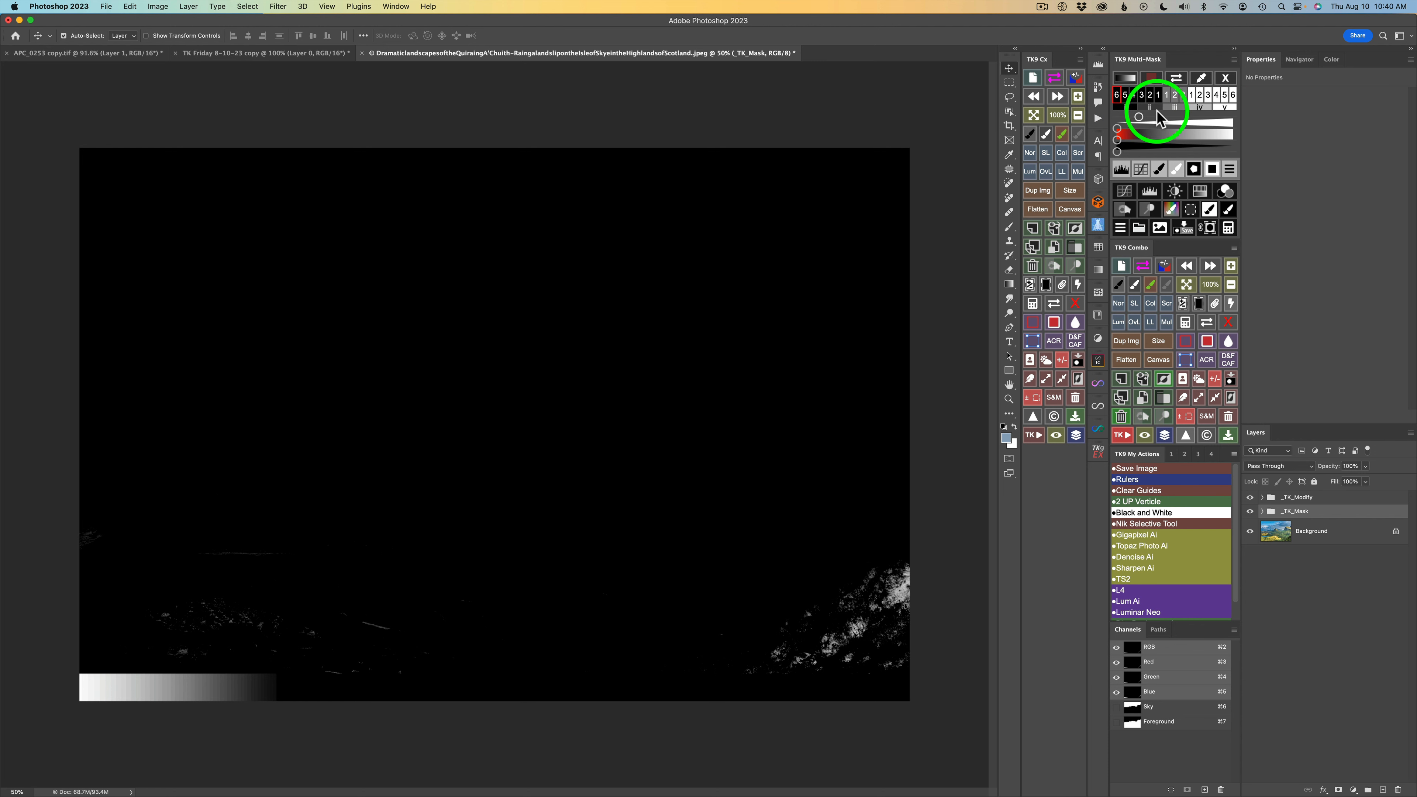
Step: Preview the zone masks I through V in order, and return to the midtone zone III mask
click(1128, 108)
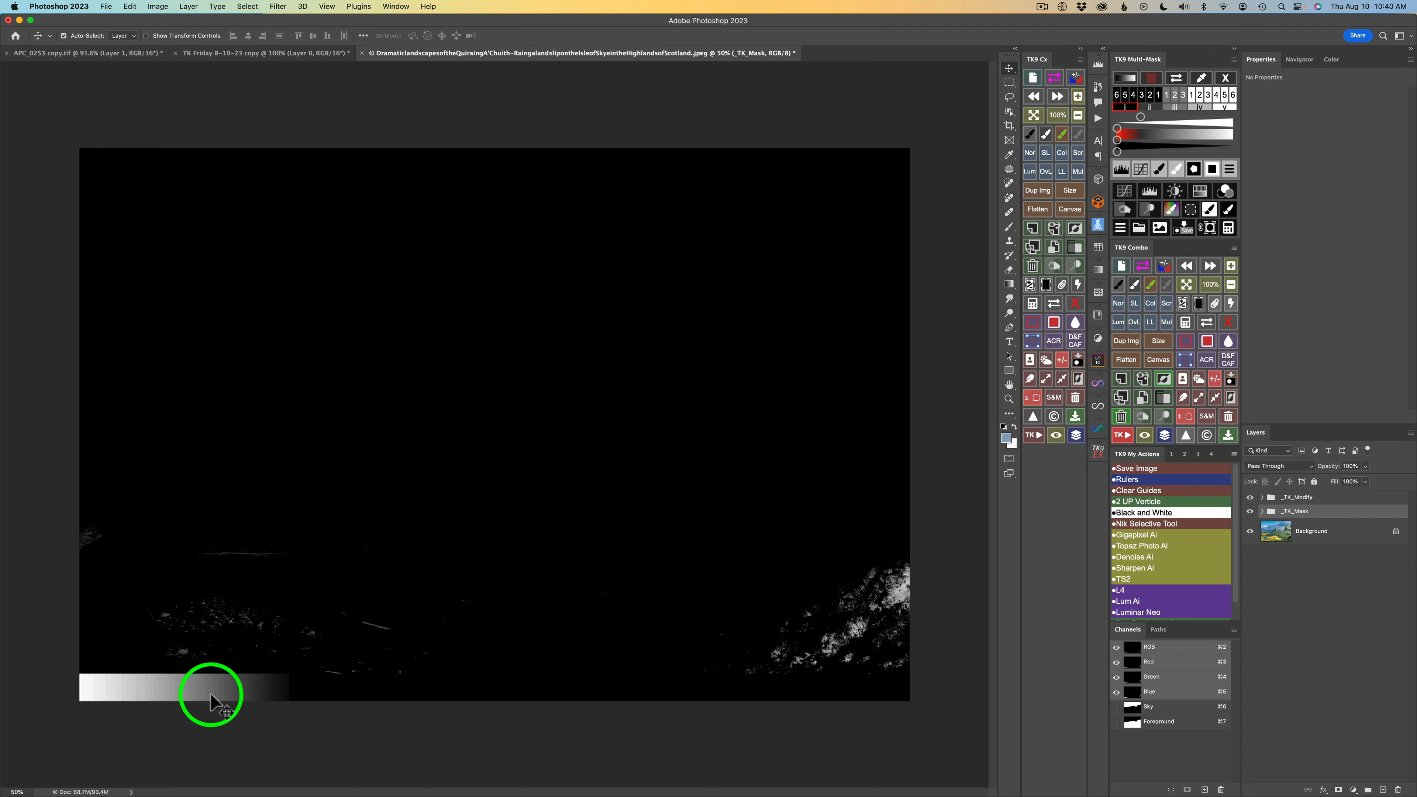
click(1153, 107)
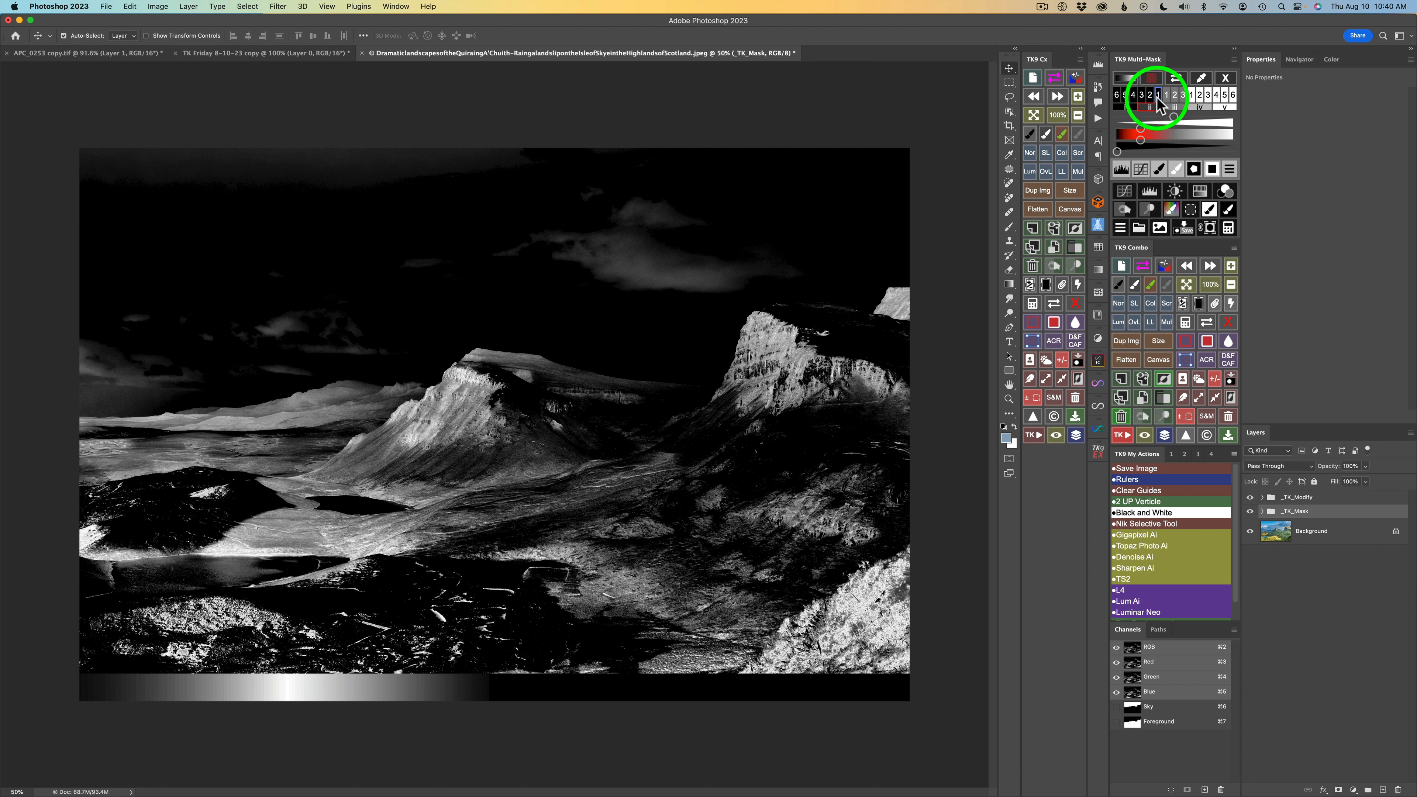
click(1175, 107)
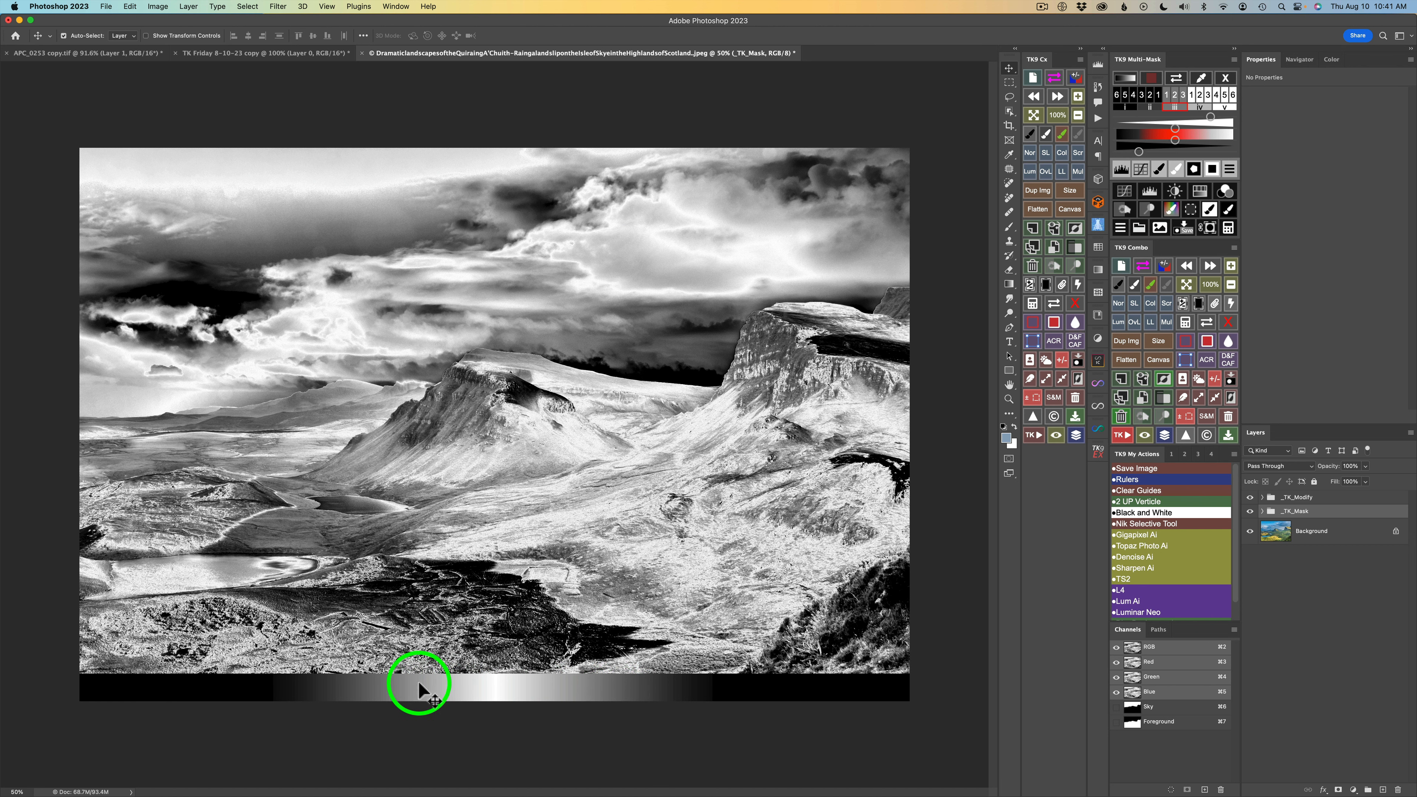
click(1200, 106)
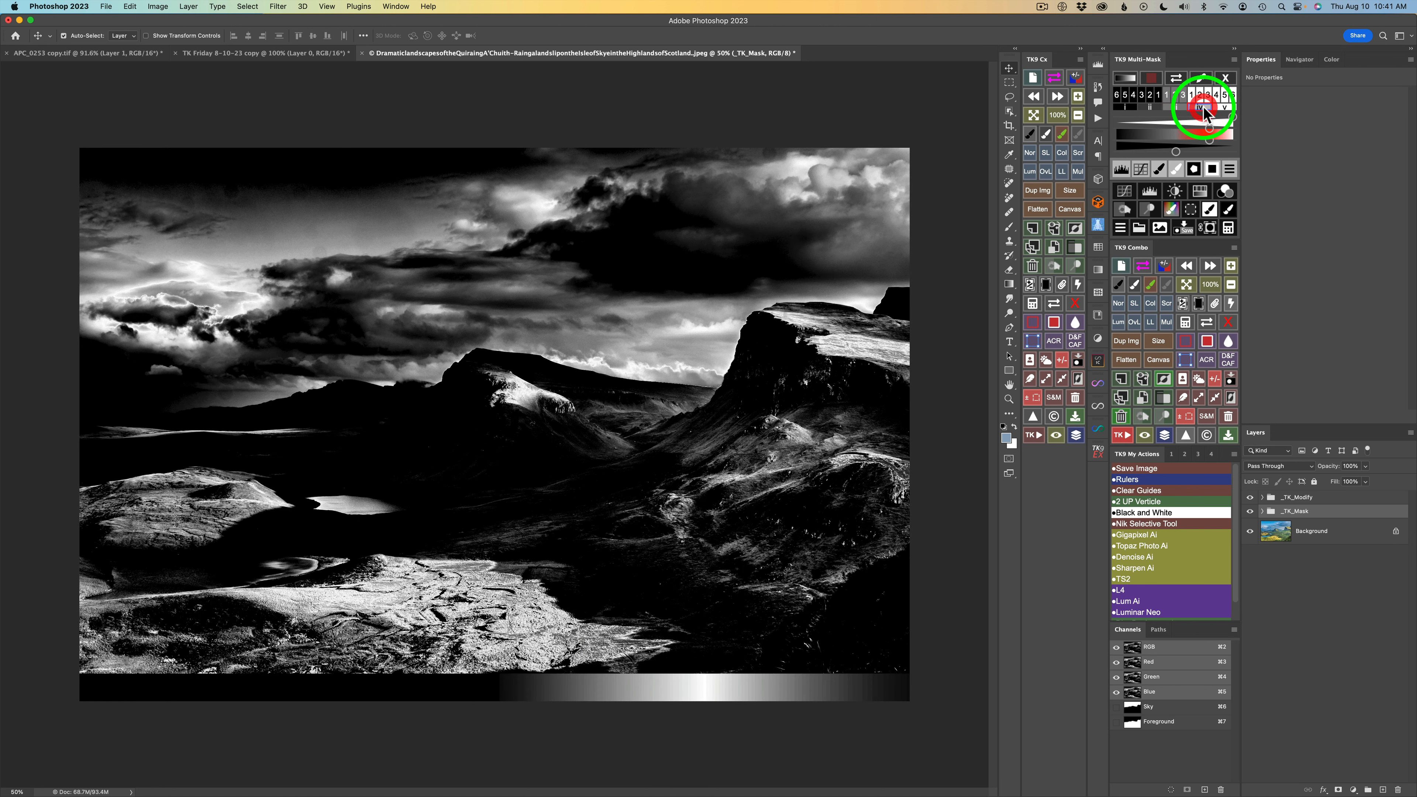
click(1225, 108)
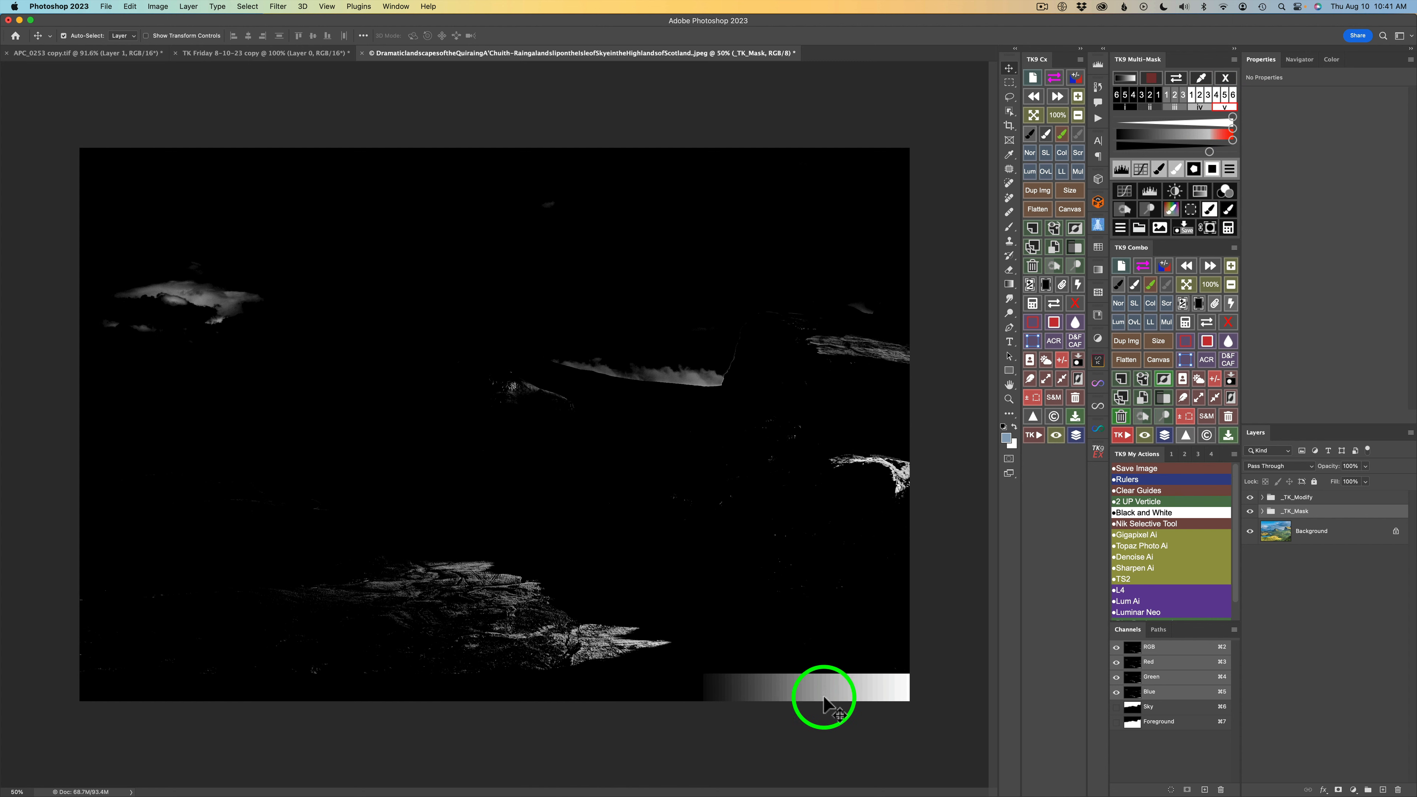
click(1175, 107)
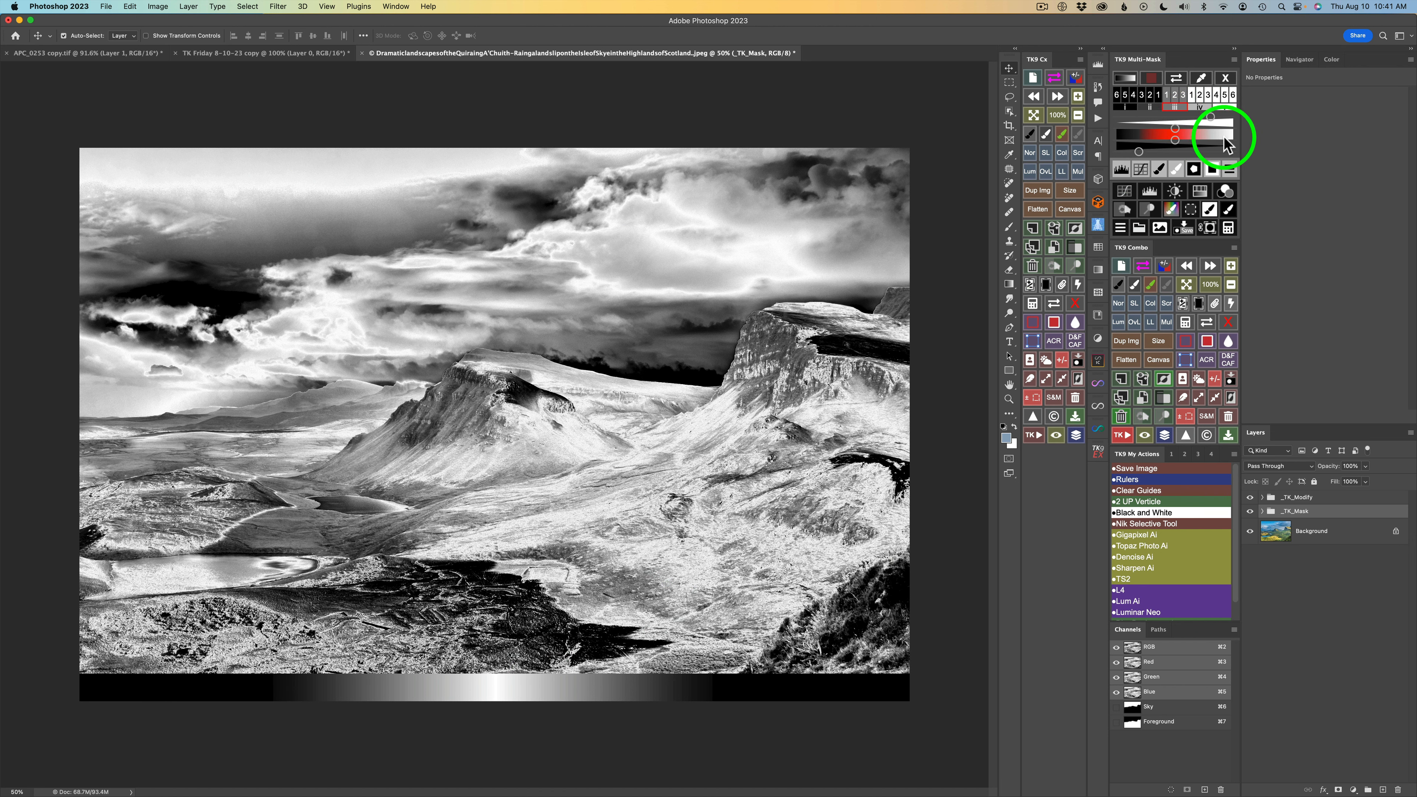
Step: Narrow the zone III mask by moving its highlight and shadow limits closer to the midtones
drag(1208, 115, 1202, 117)
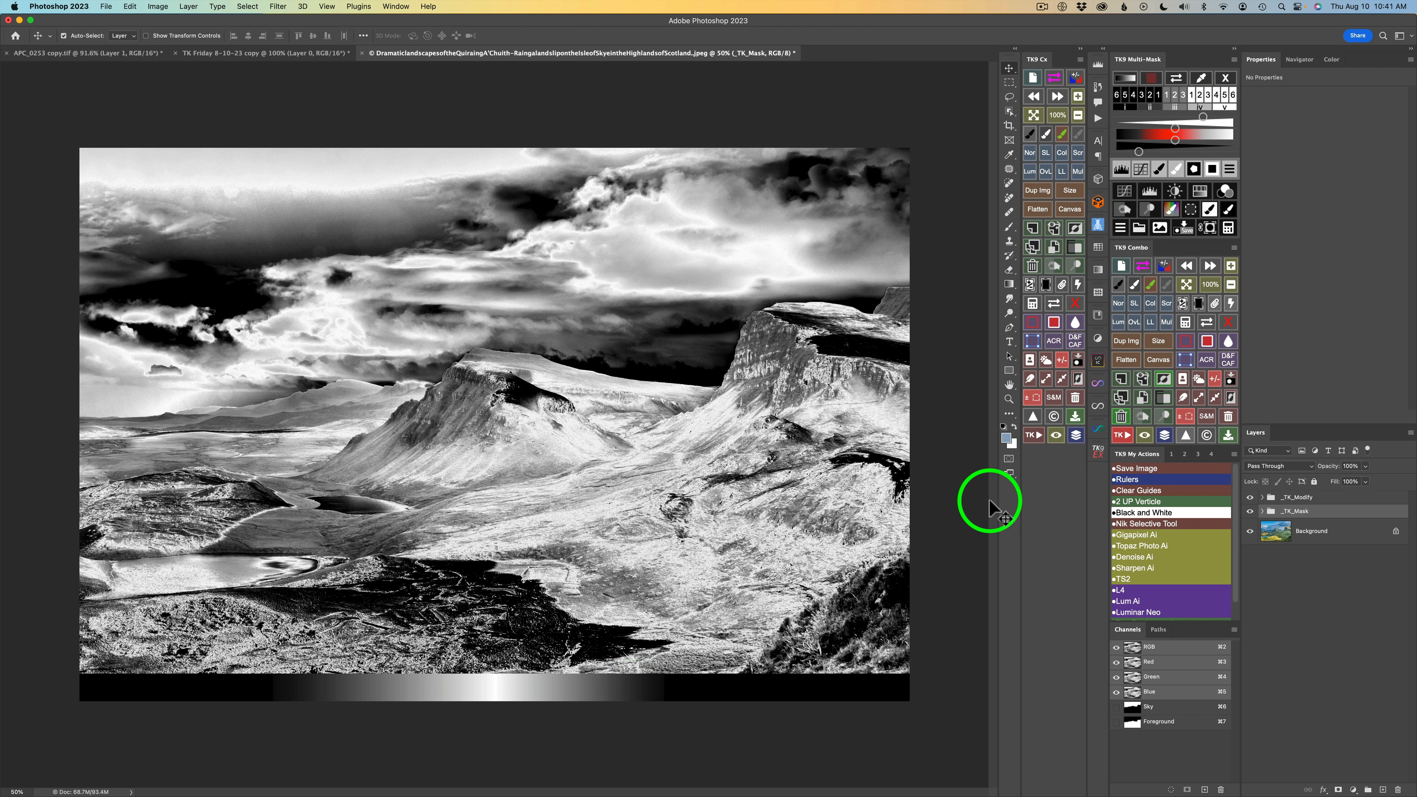
drag(1203, 115, 1191, 116)
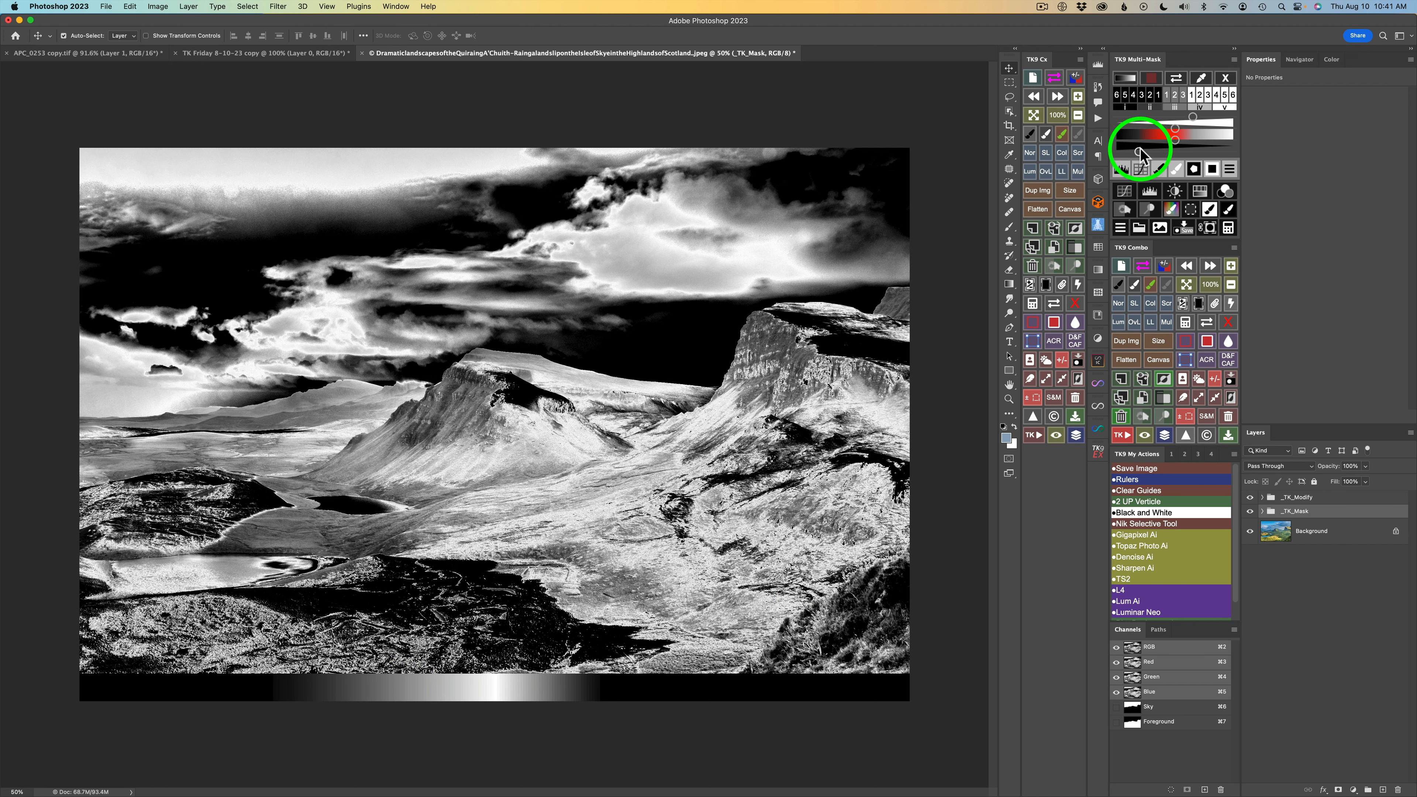
drag(1140, 150, 1161, 151)
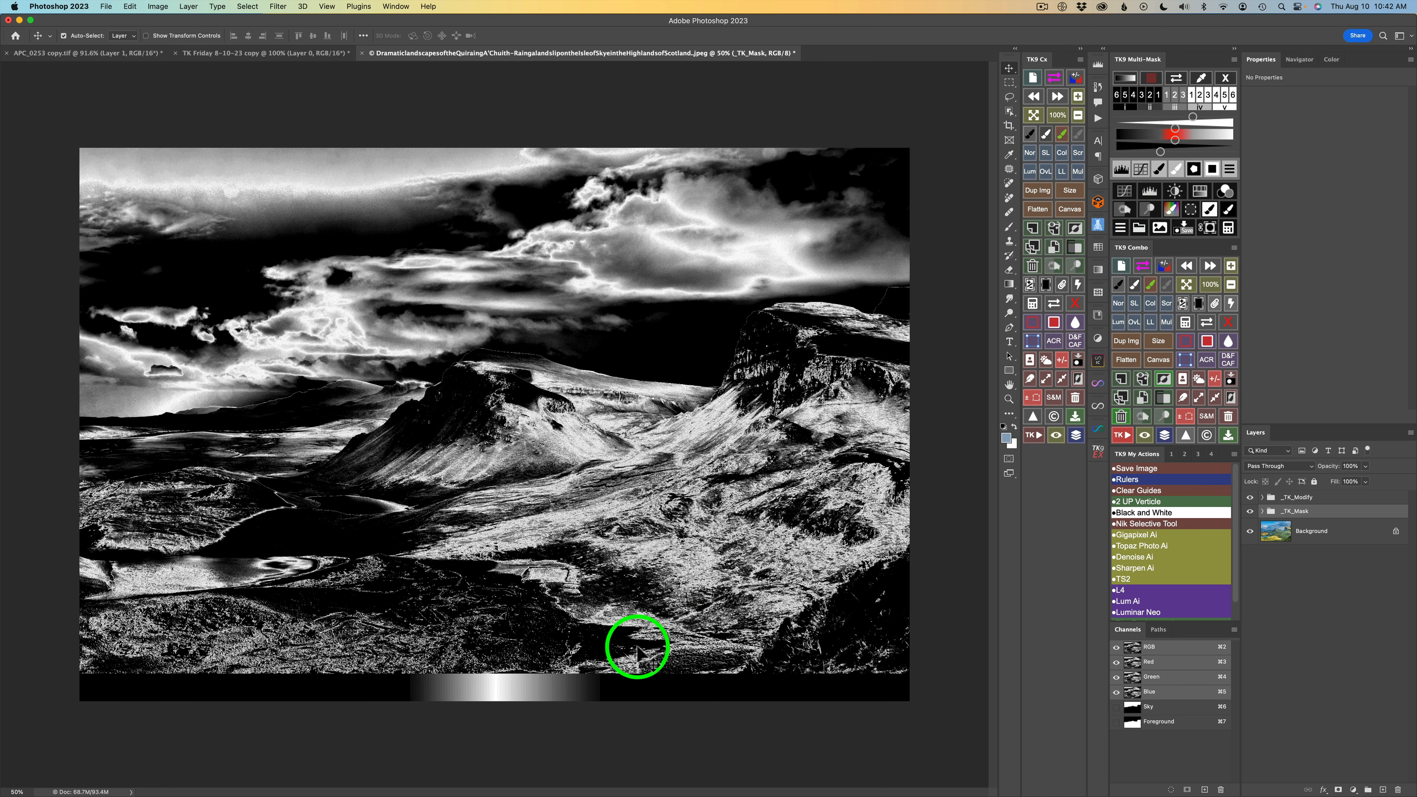
Step: Choose the Lights 2 mask and raise its contrast with Levels, setting the black input to 44 and the white input to 177
click(1192, 97)
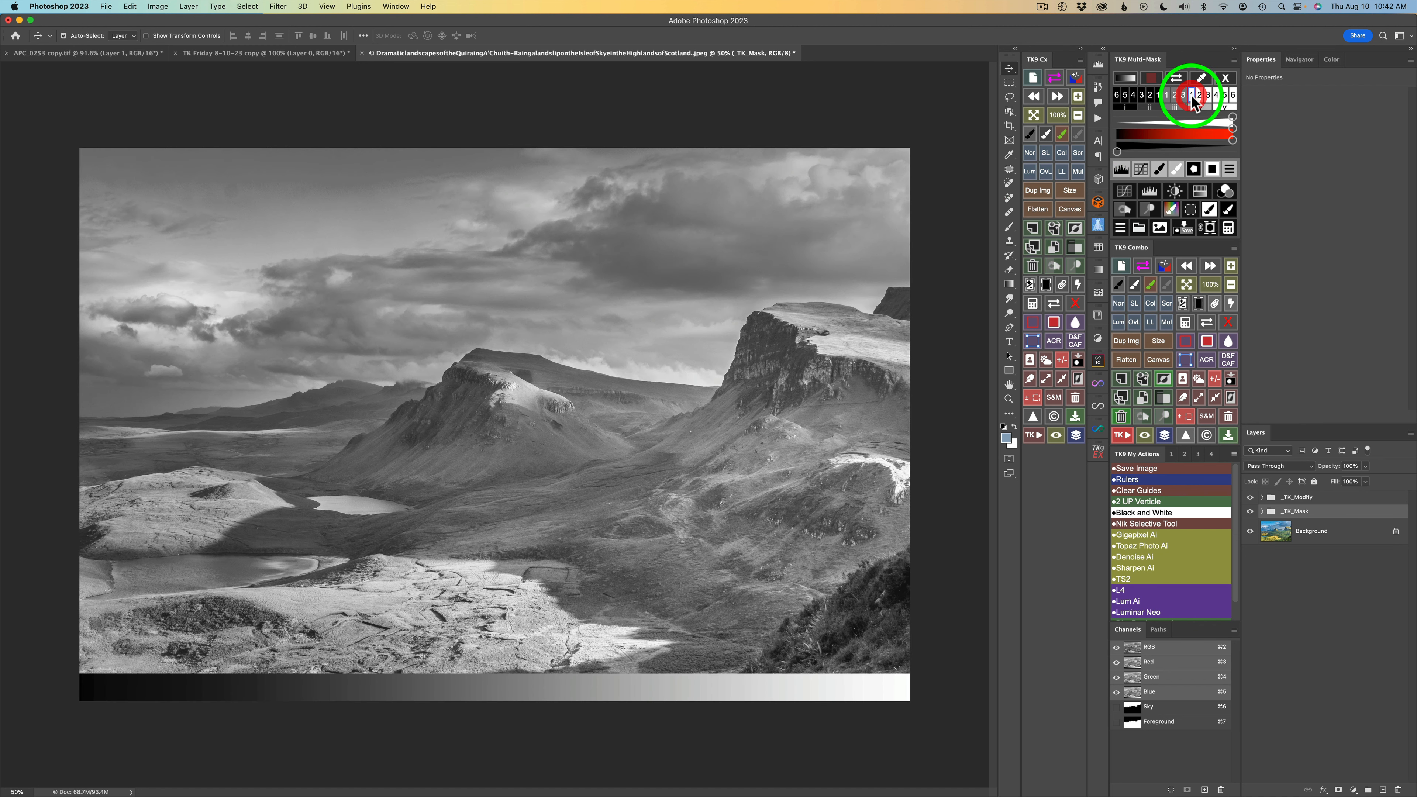
click(1199, 96)
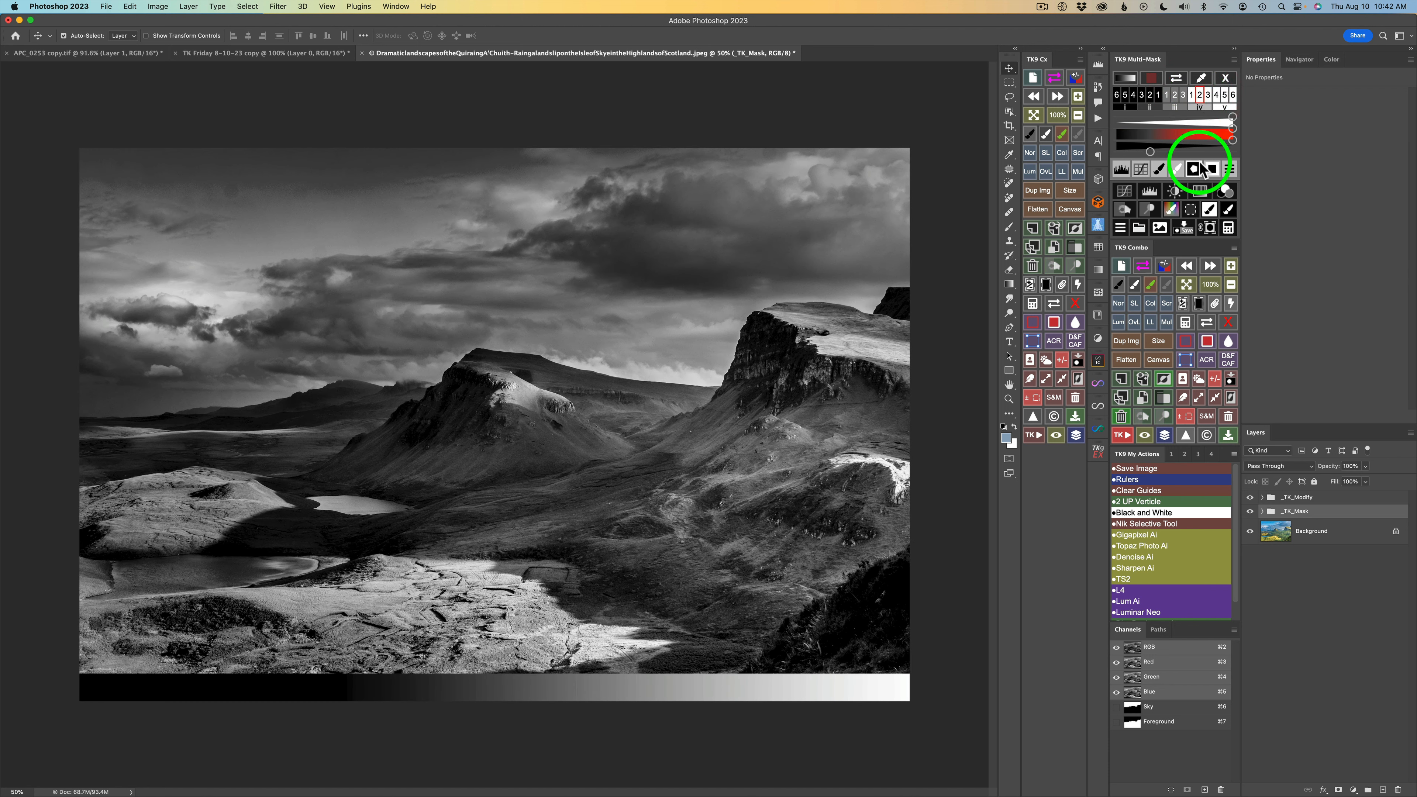
click(1122, 170)
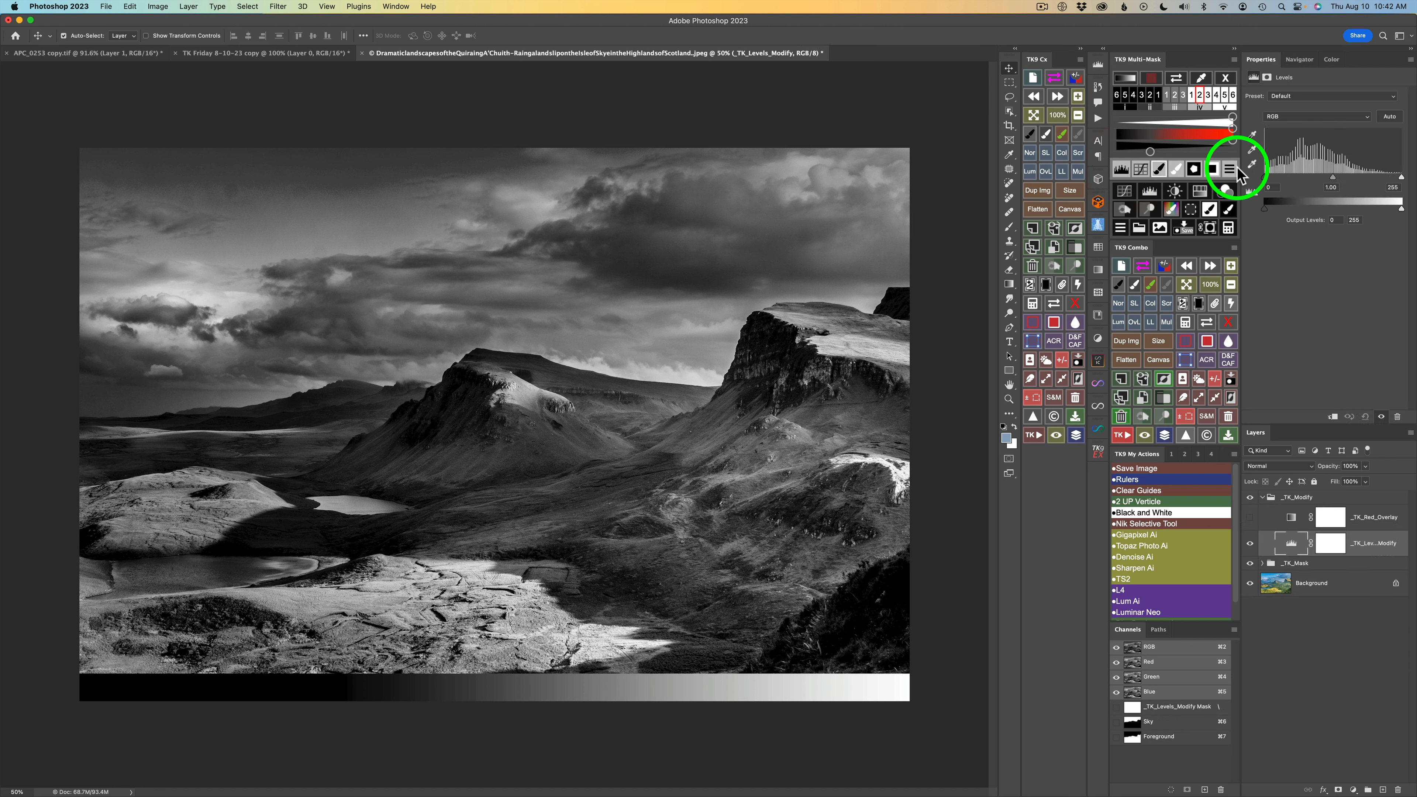
drag(1401, 177, 1359, 176)
drag(1266, 178, 1321, 179)
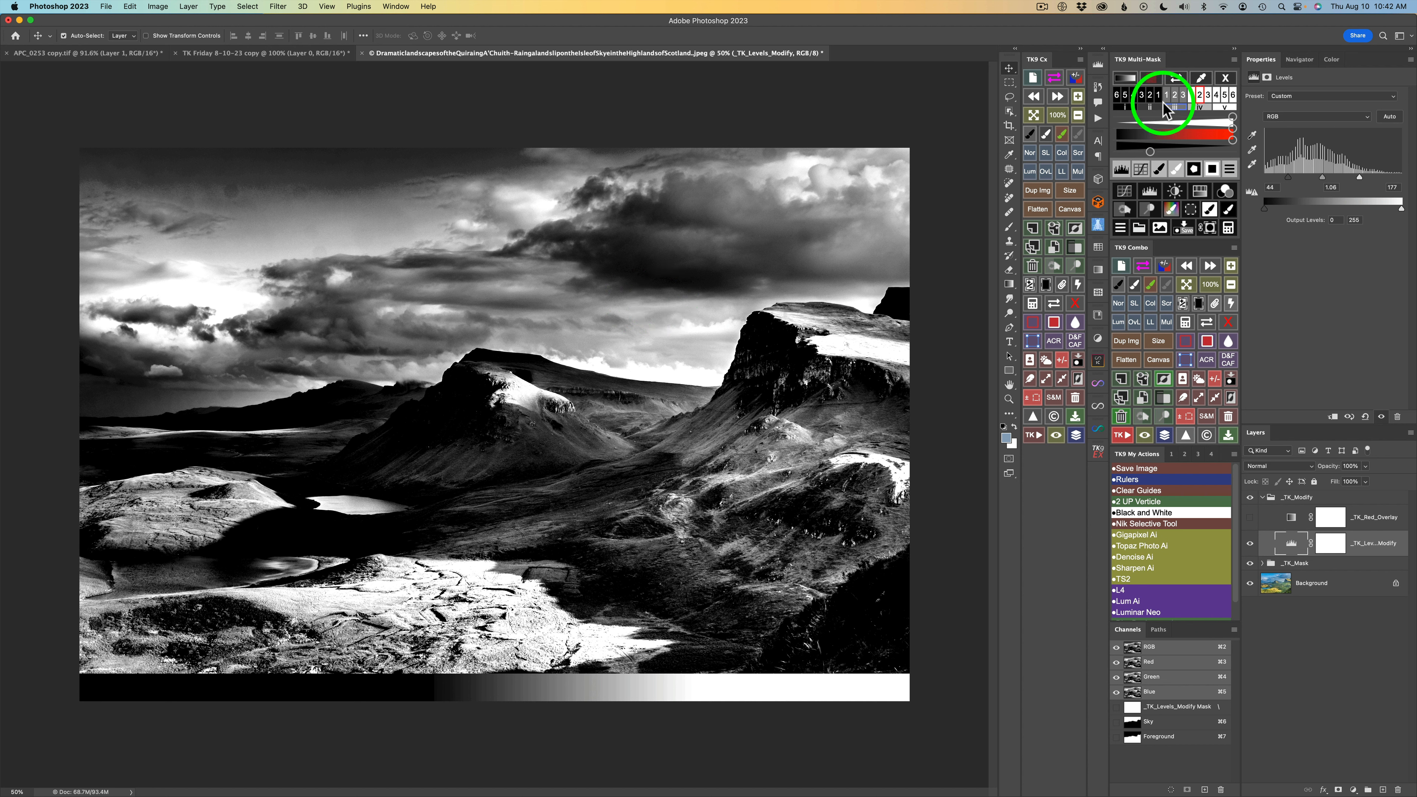
Step: Preview the Darks 3 mask with the gradient strip toggled off and on, and look at the additional mask modification tools
click(1141, 95)
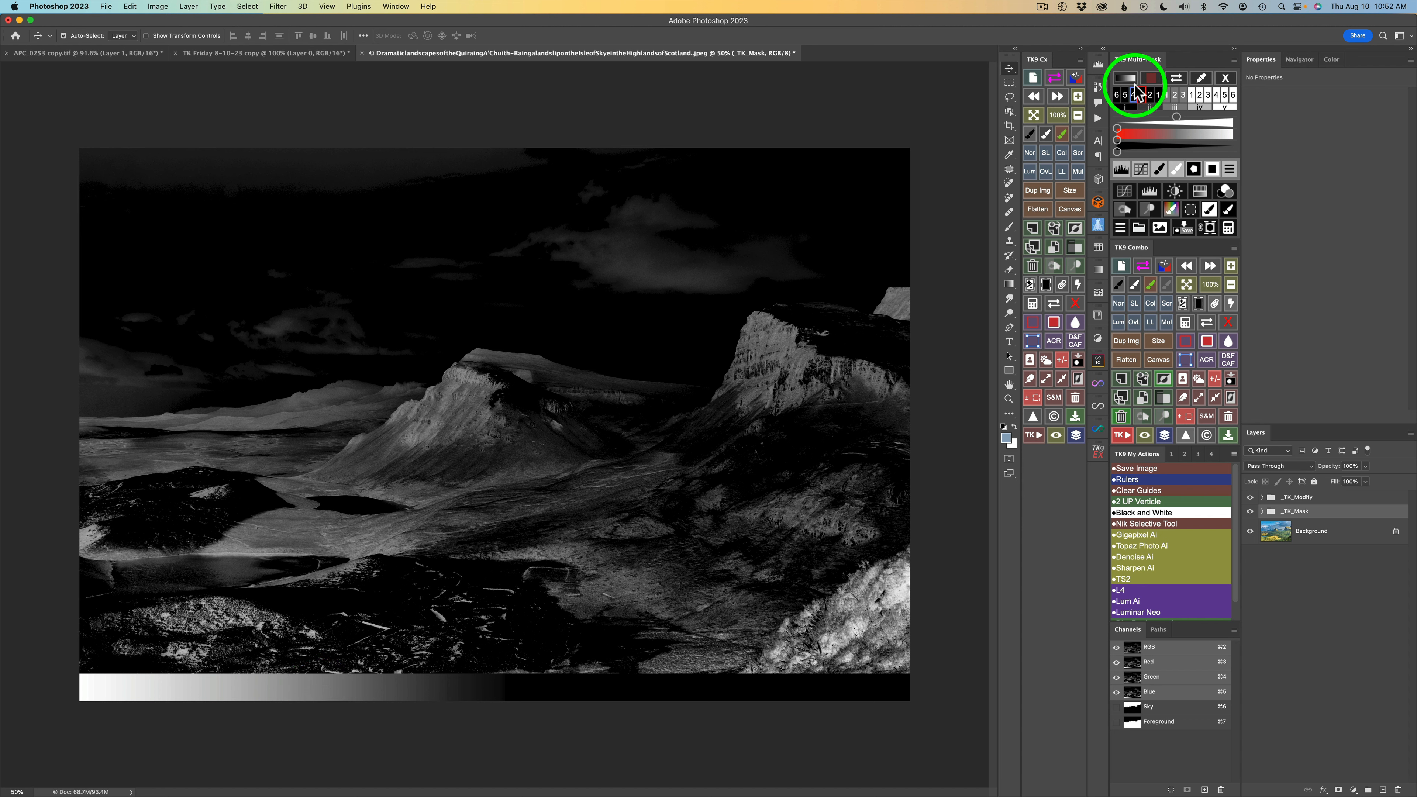
click(1129, 82)
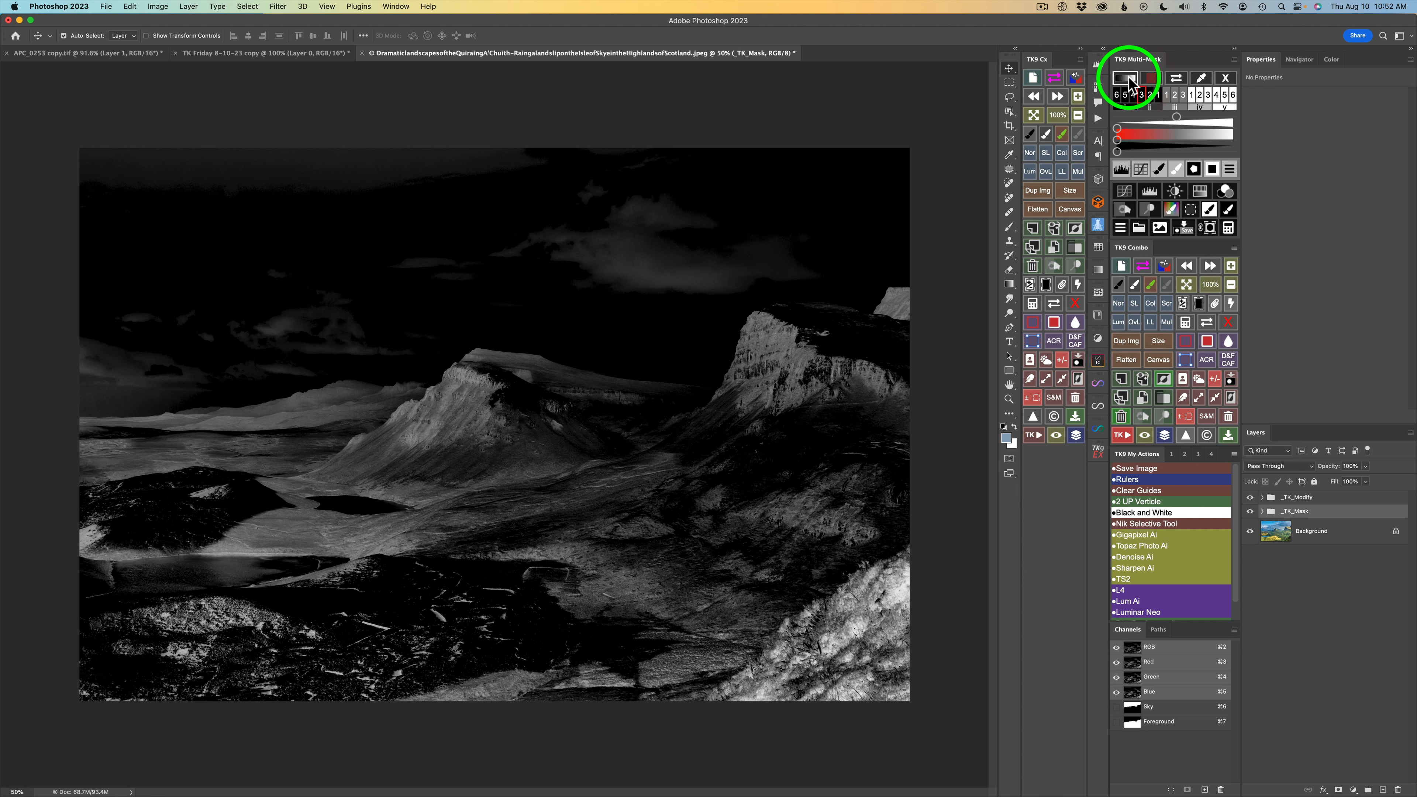
click(1129, 82)
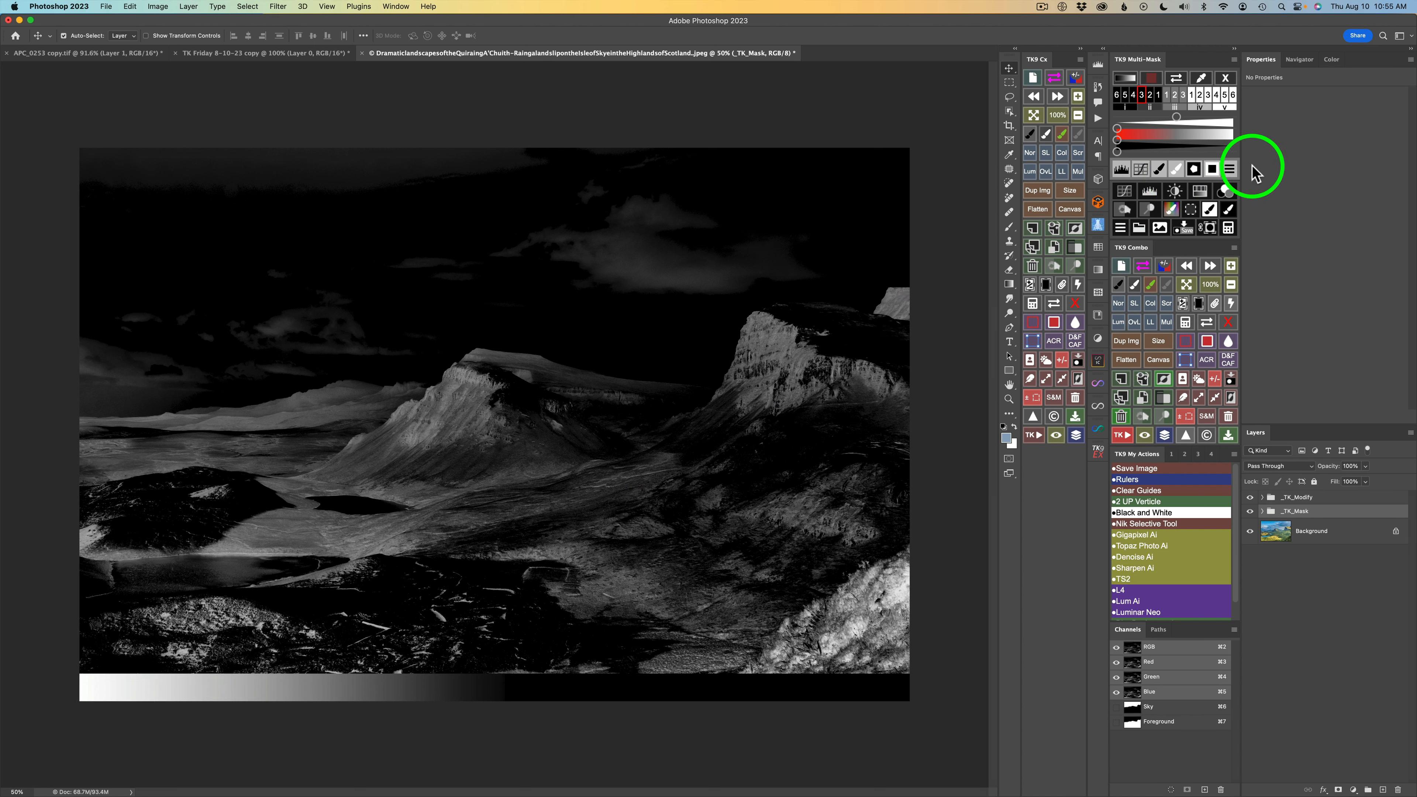
click(1230, 170)
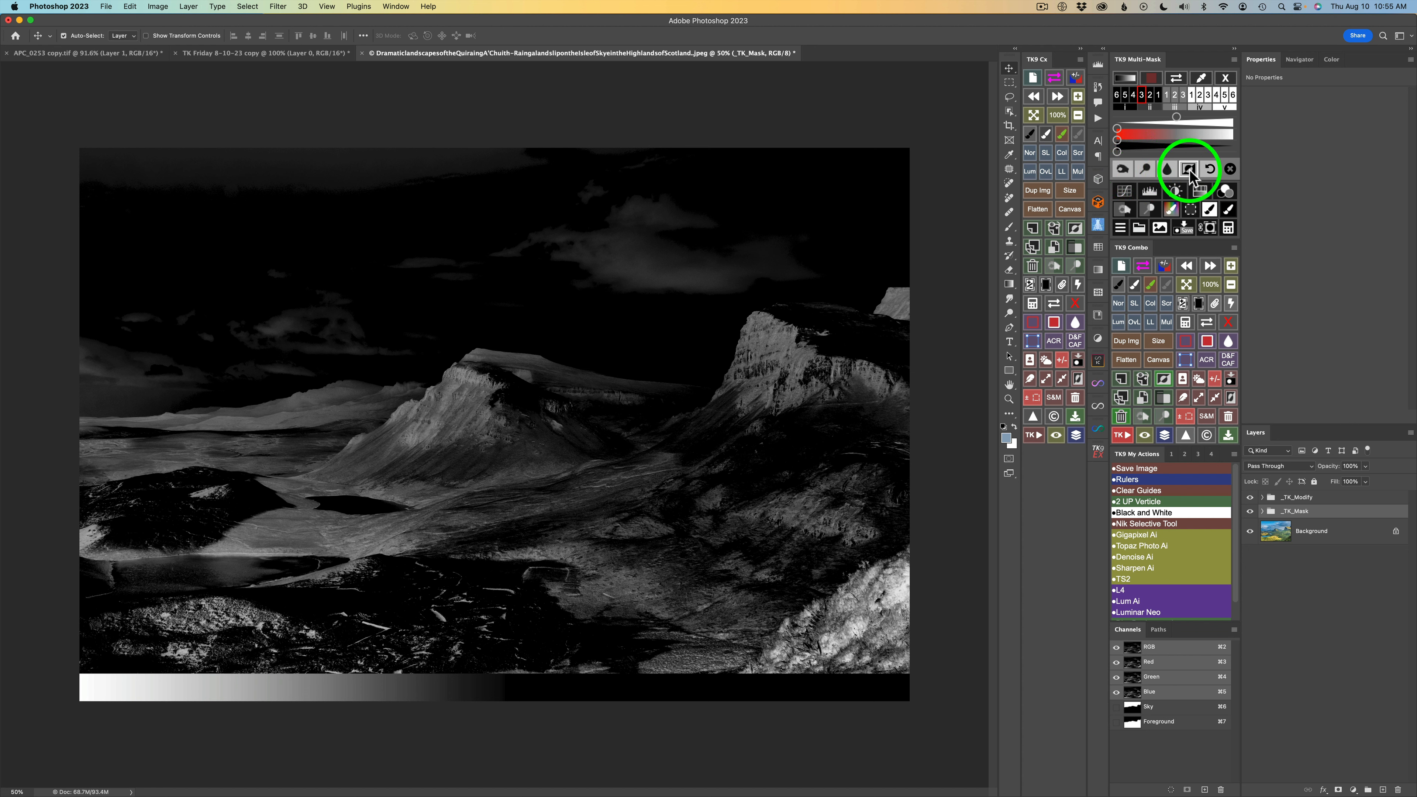
click(1230, 169)
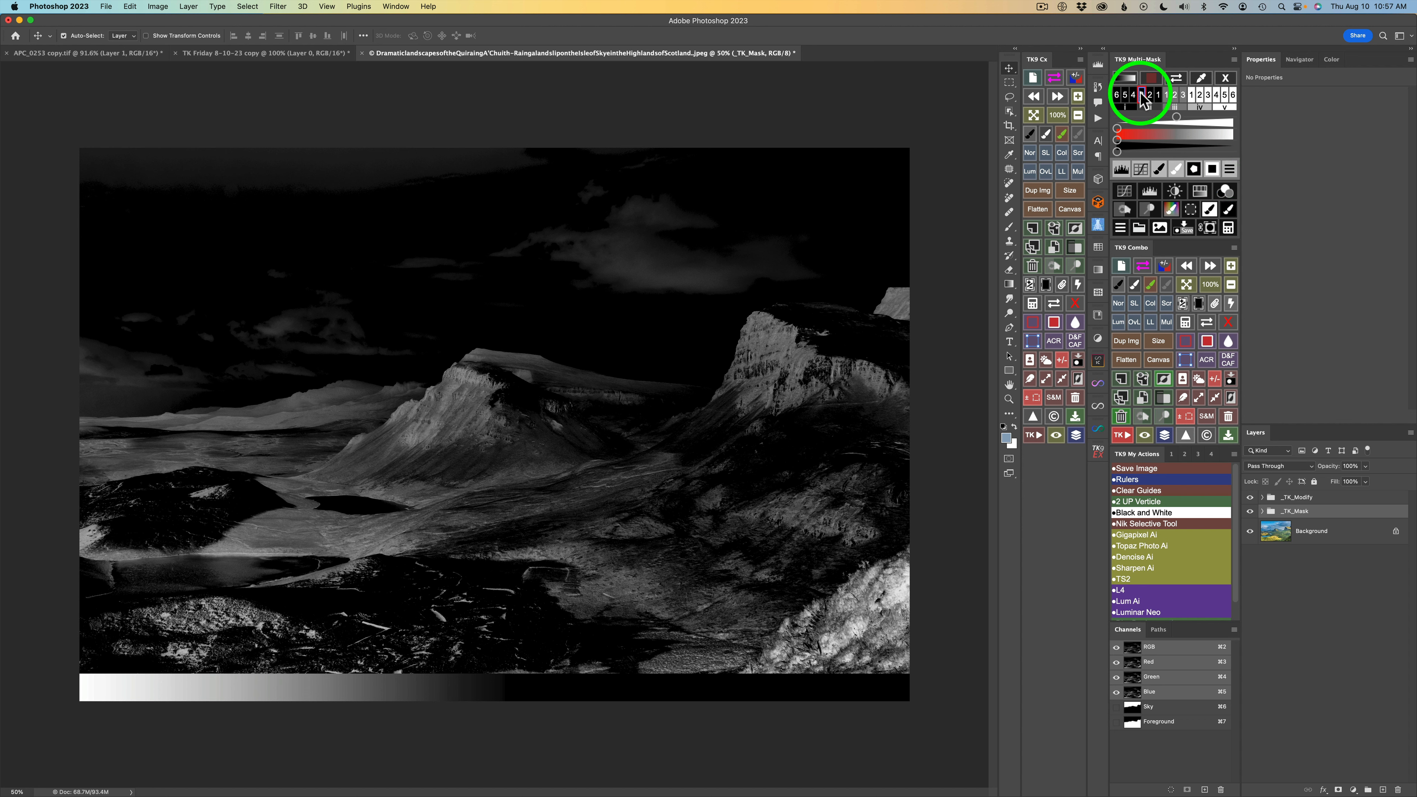
Step: Output the Darks 3 mask as the layer mask of a new Curves adjustment layer
click(1141, 96)
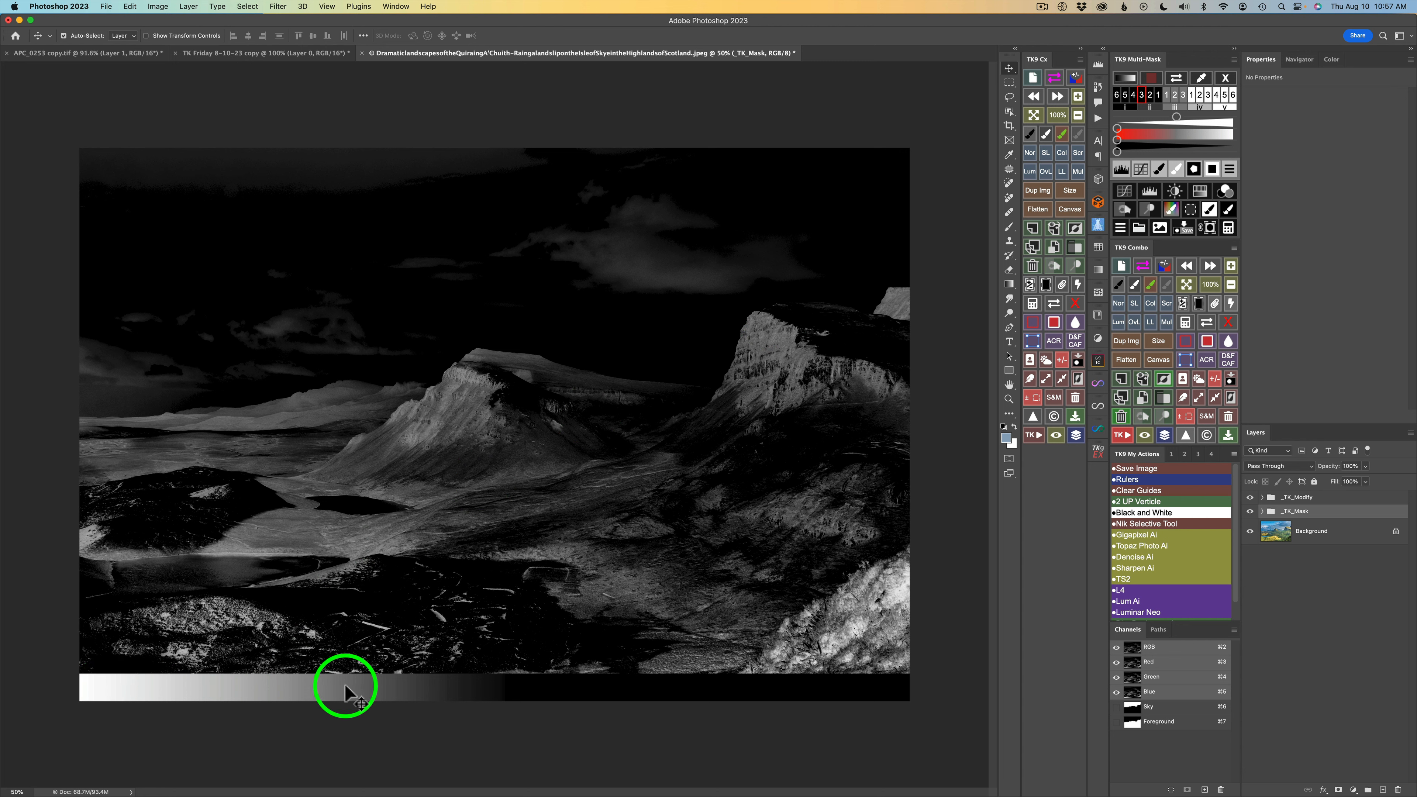
click(1127, 196)
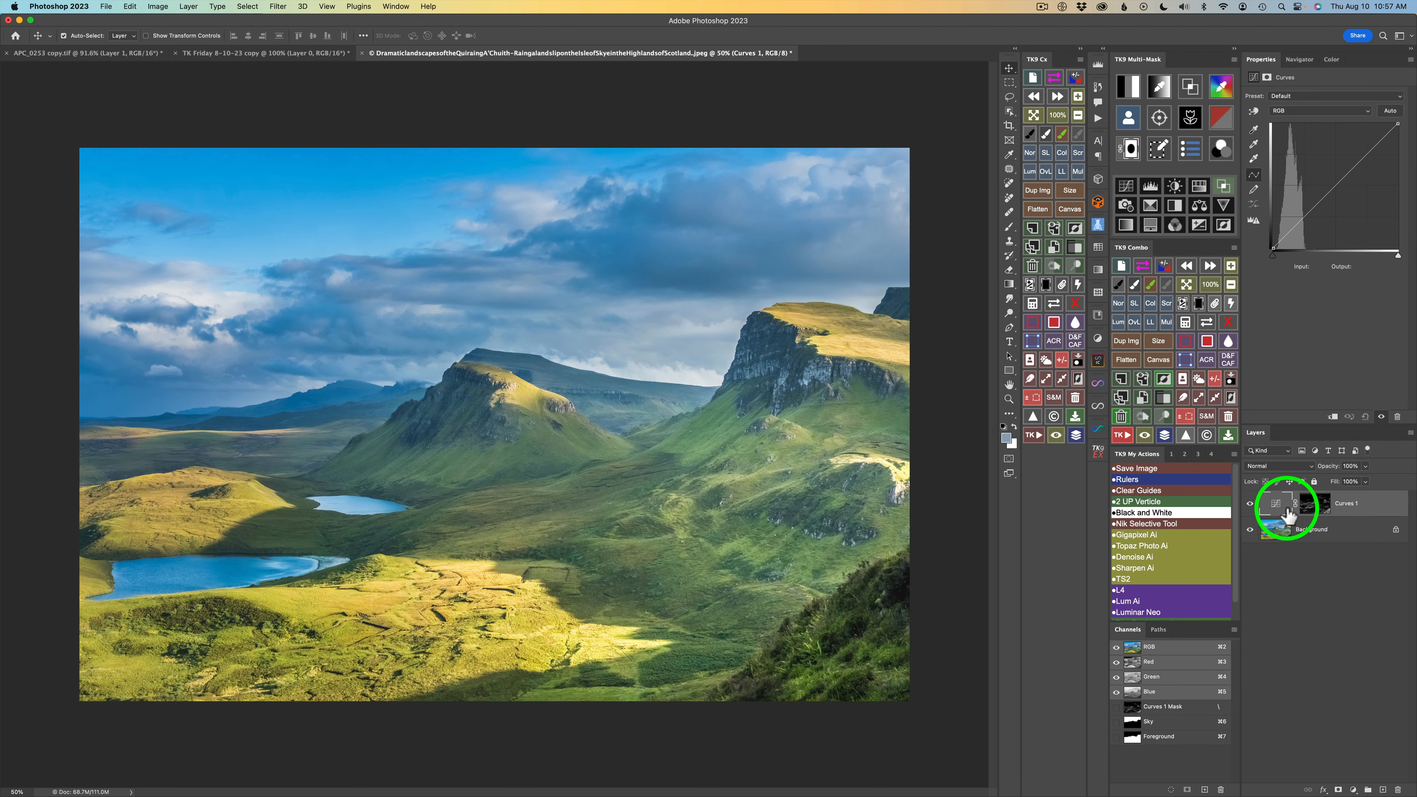
Step: Set the masked Curves layer's blend mode to Multiply and compare the landscape with the layer hidden and shown
click(1251, 503)
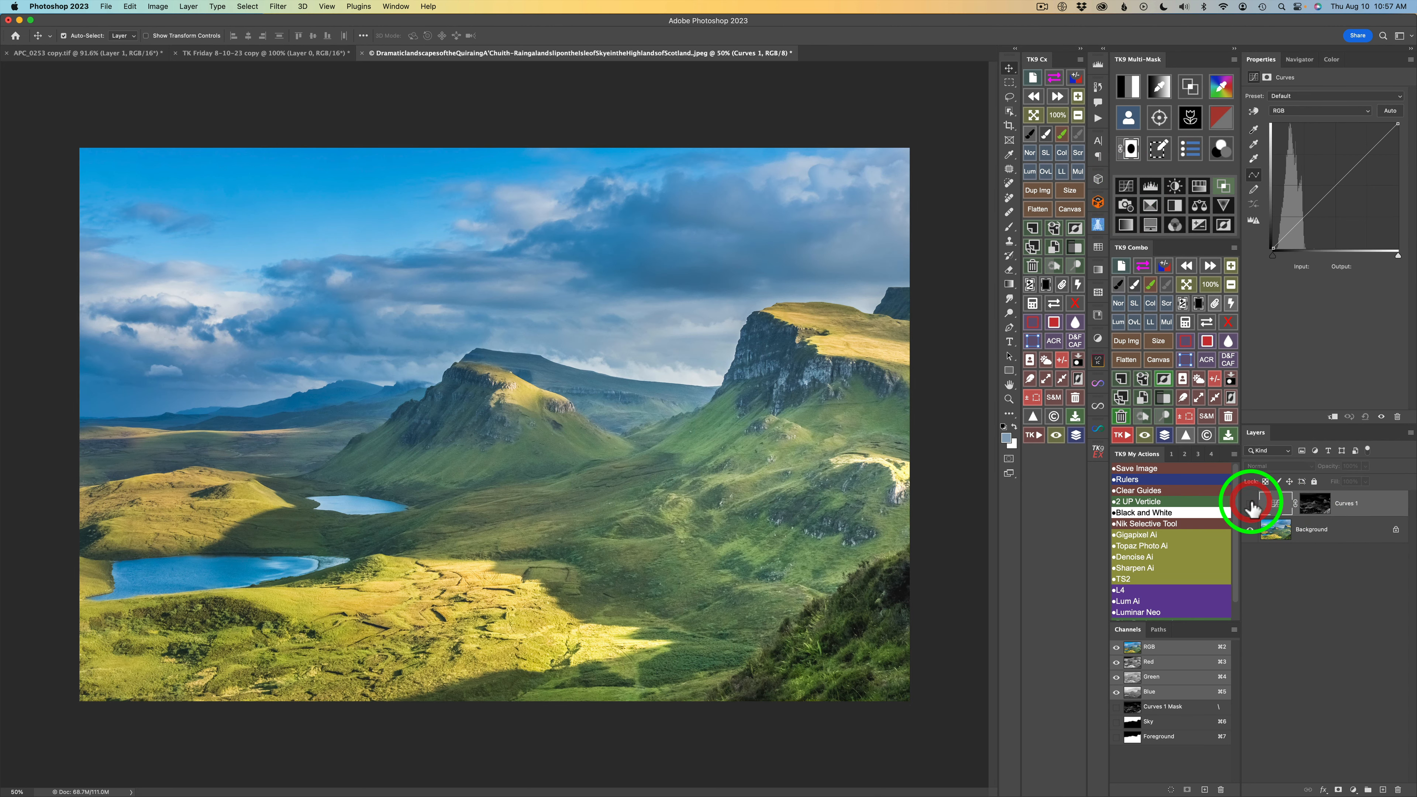
click(1250, 502)
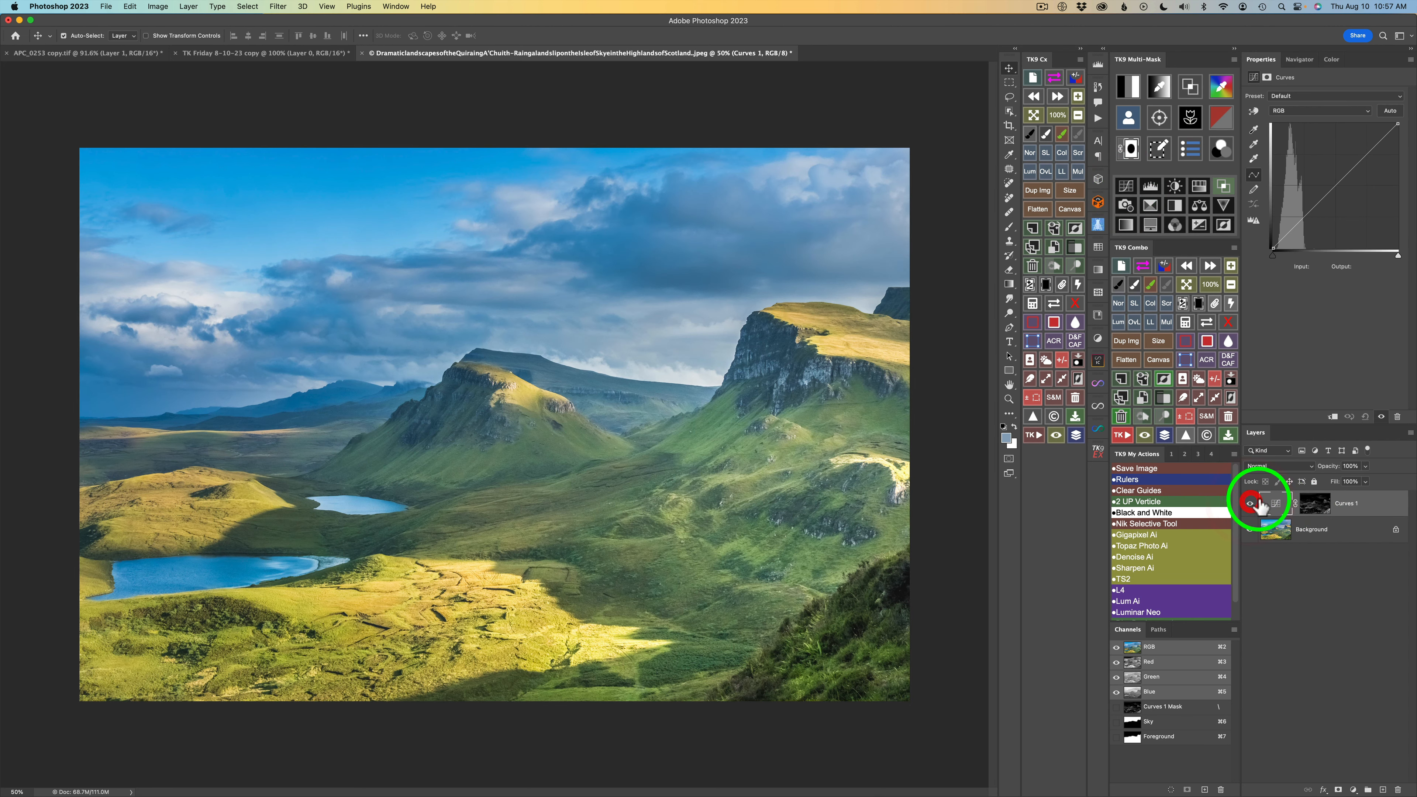
click(1167, 324)
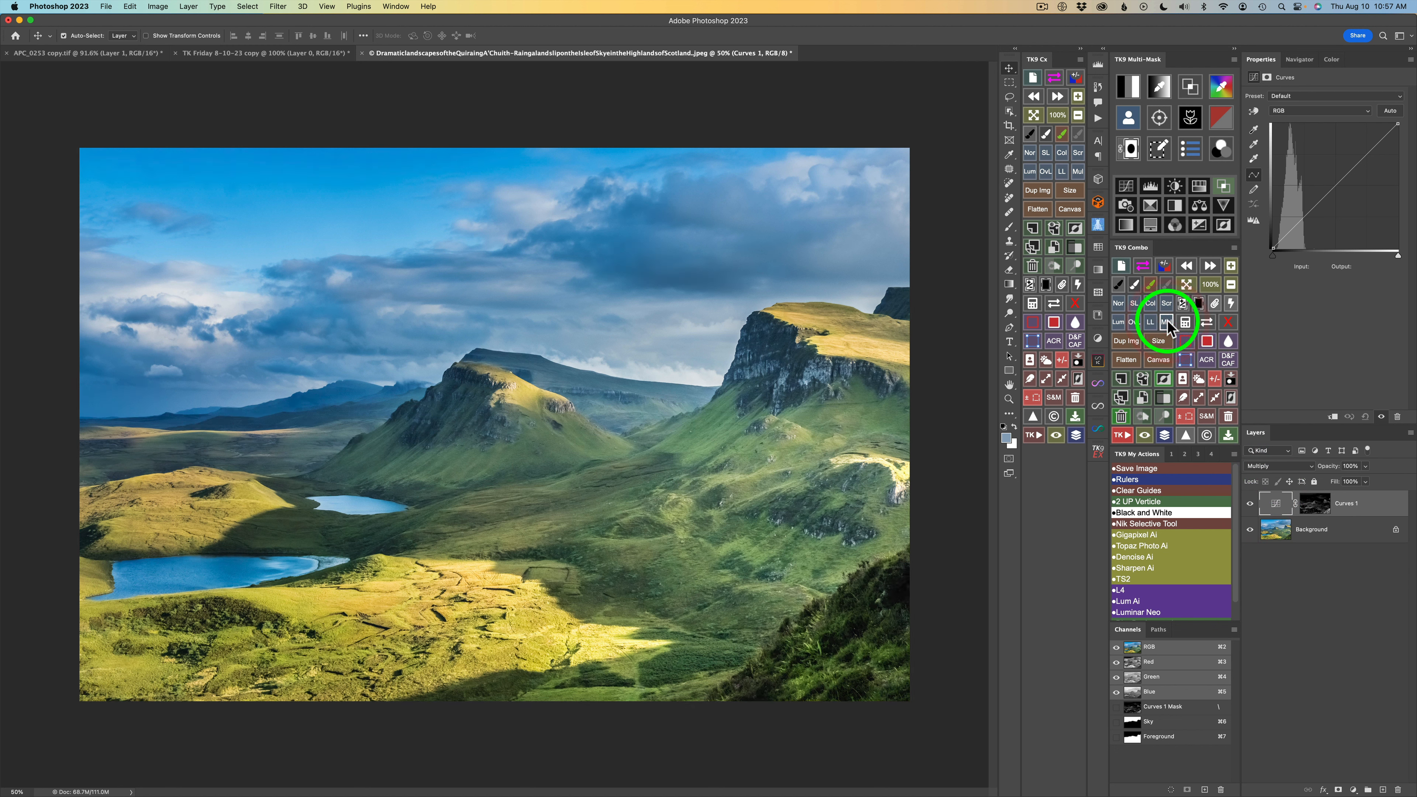
click(1250, 504)
click(1249, 504)
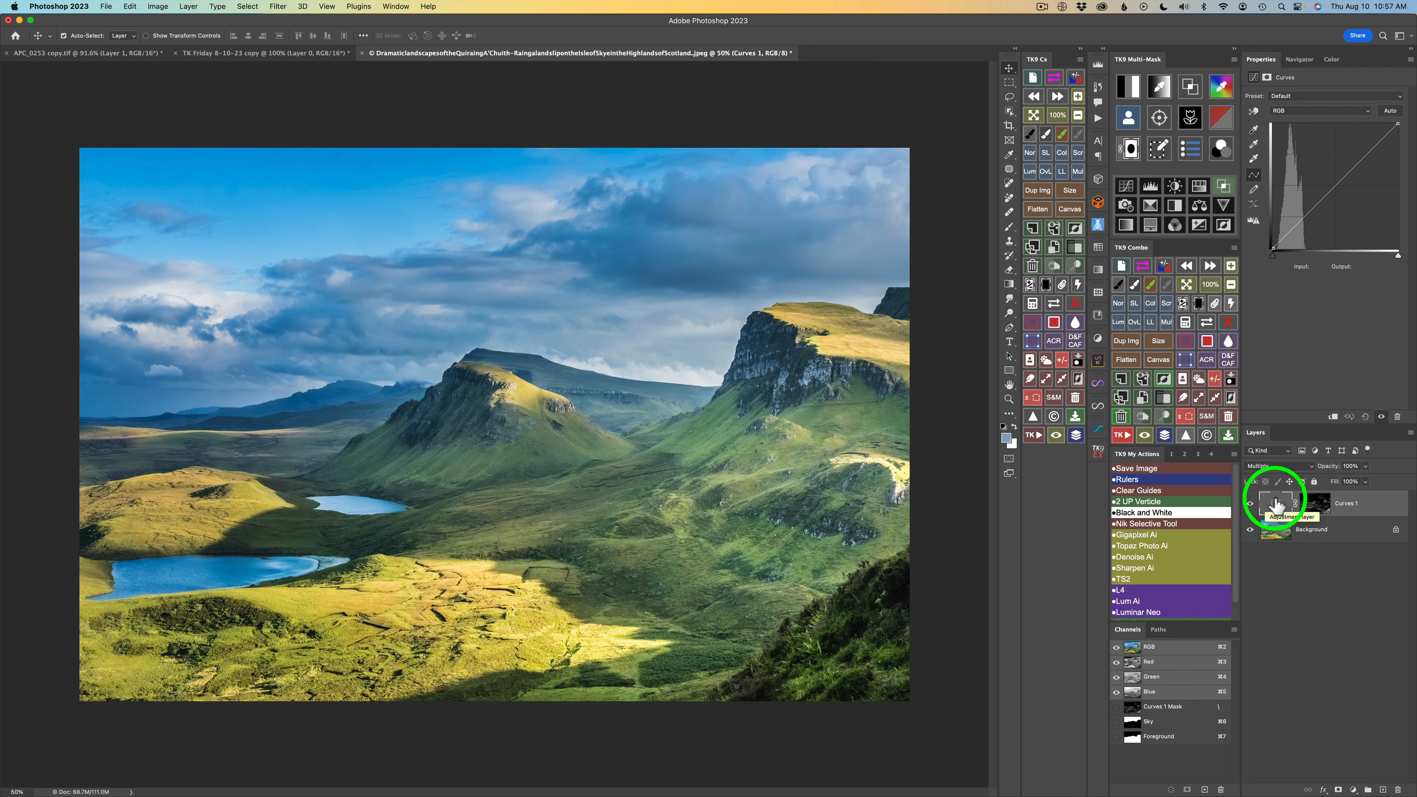
Step: Replace the masked Curves layer with a new Multiply Curves layer restricted to Darks 3 through Blend If
click(1121, 417)
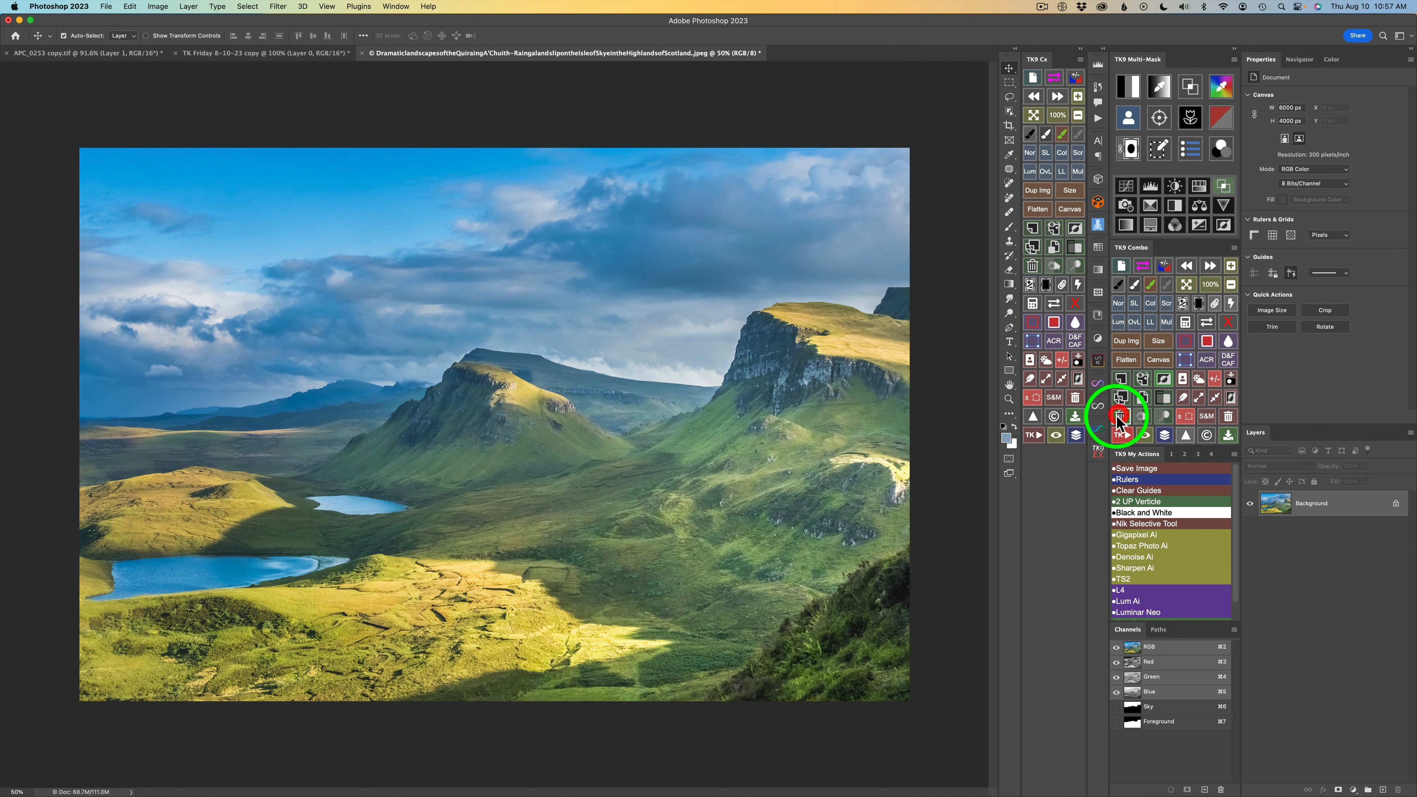
click(1190, 86)
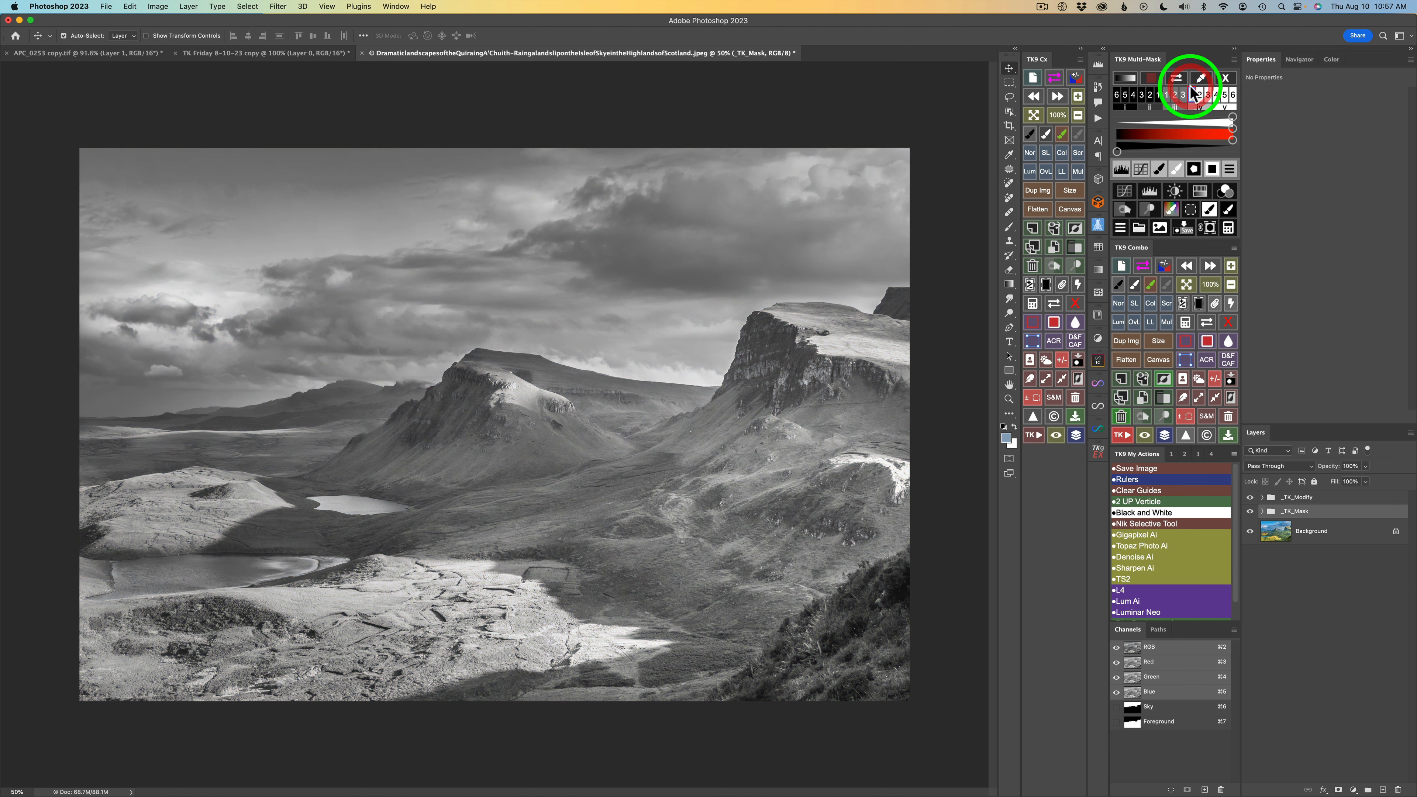
click(1144, 96)
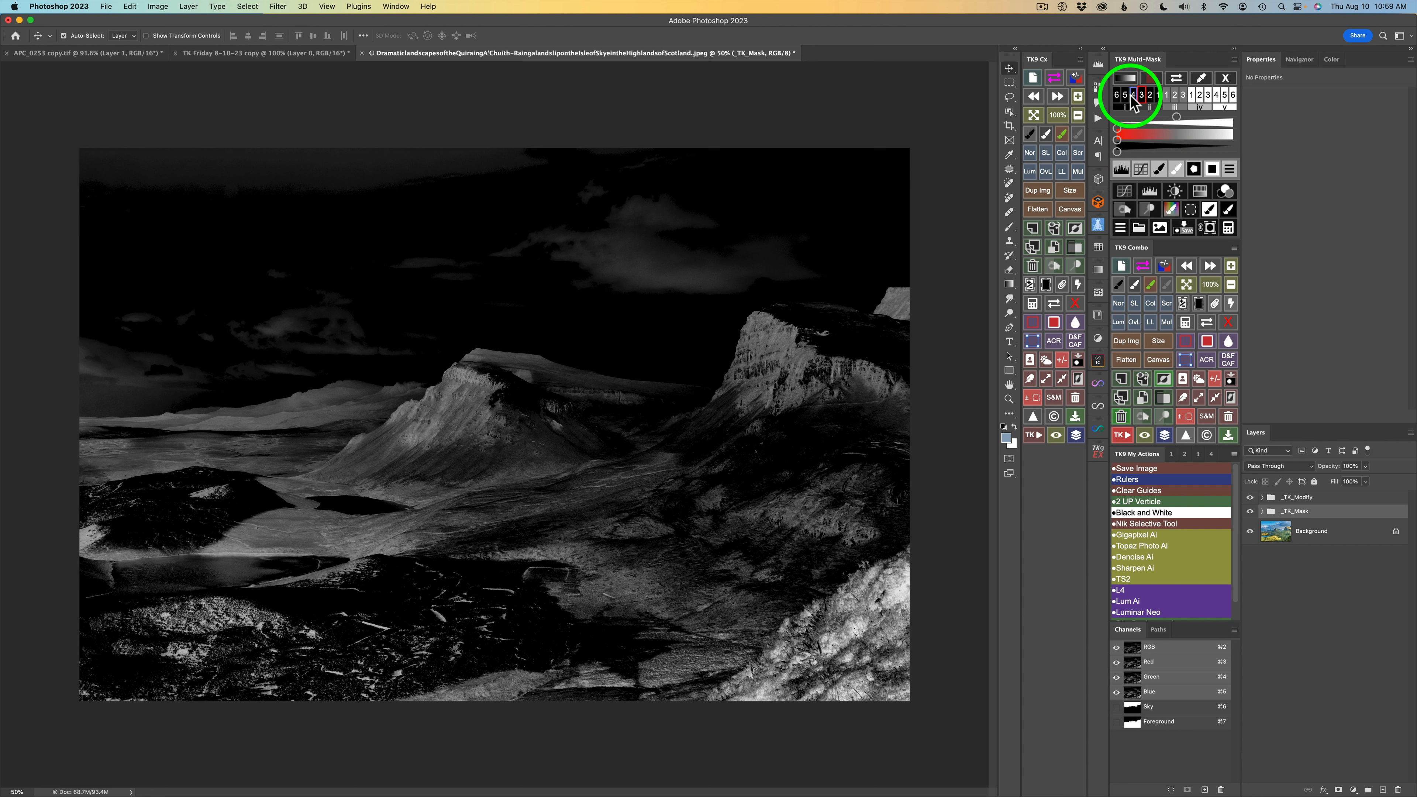
click(1125, 192)
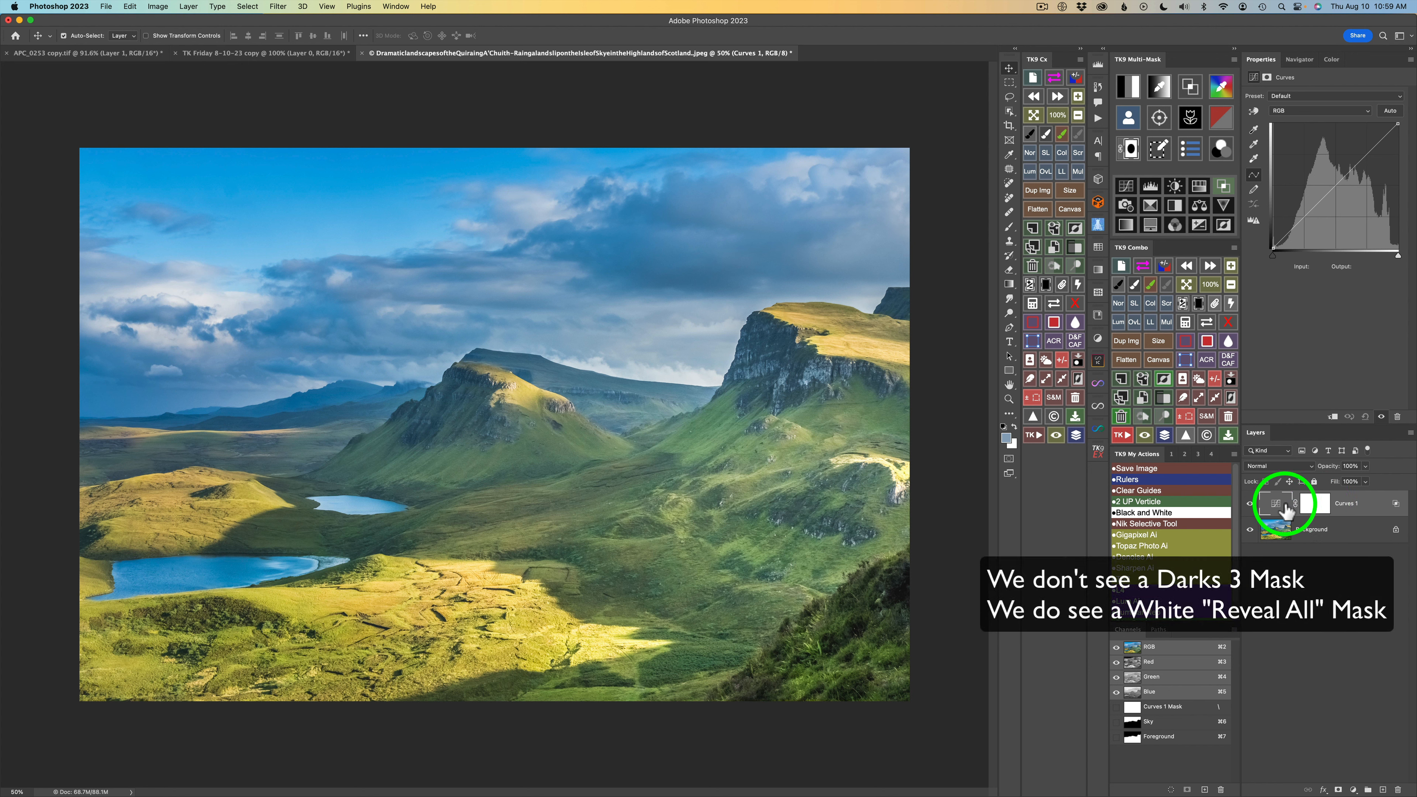
click(1167, 322)
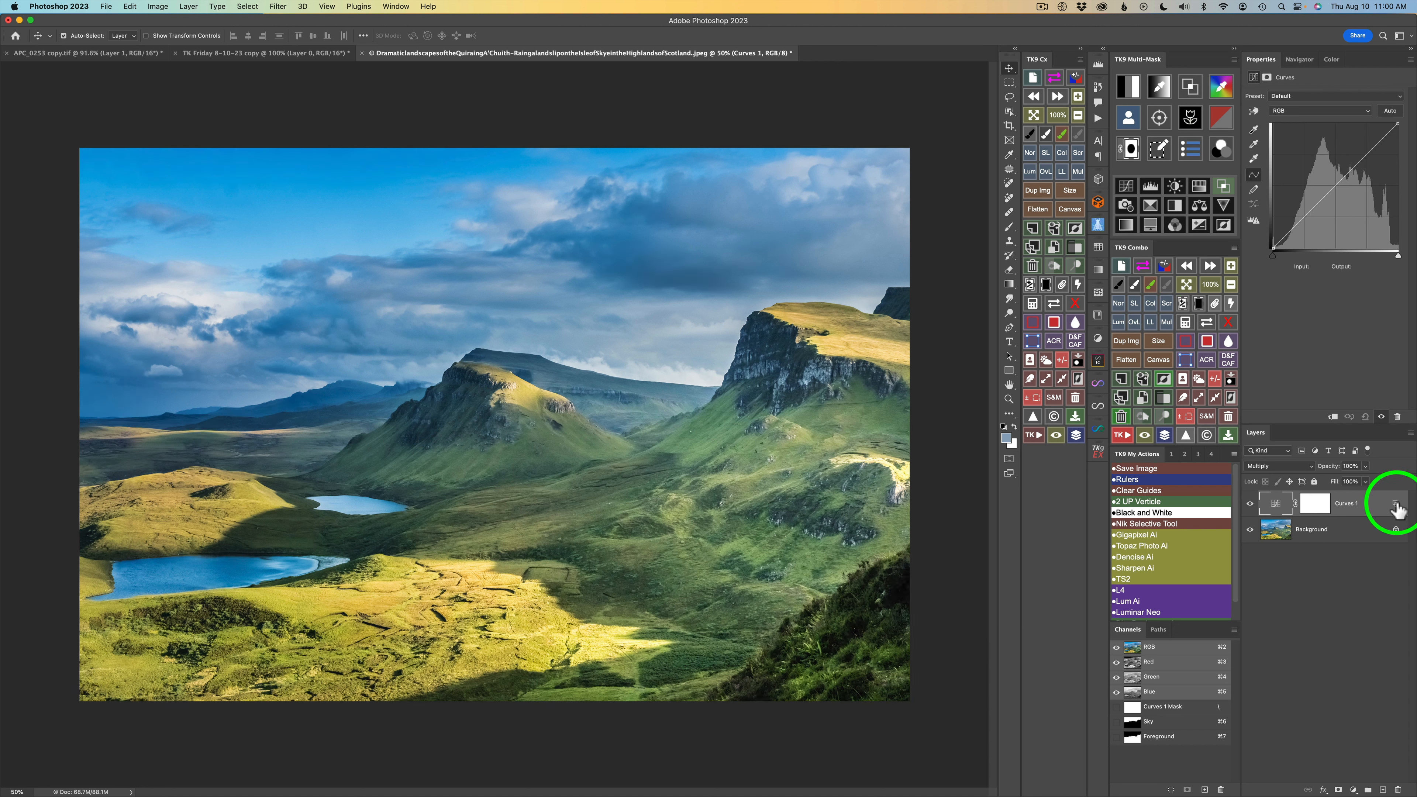
Step: Examine the Curves layer's Blend If sliders in its Layer Style blending options and close them without changes
mouse_move(1396, 509)
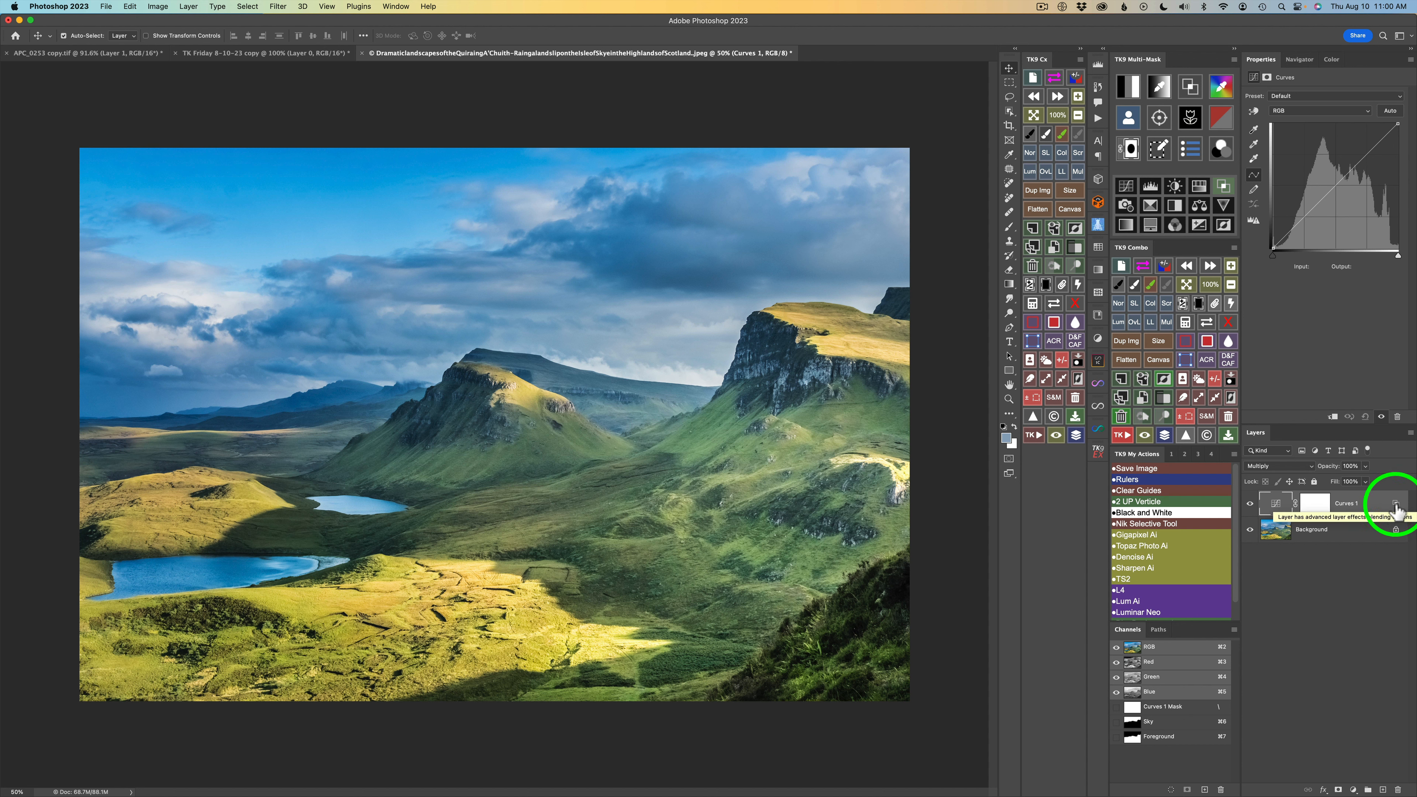
double_click(1396, 508)
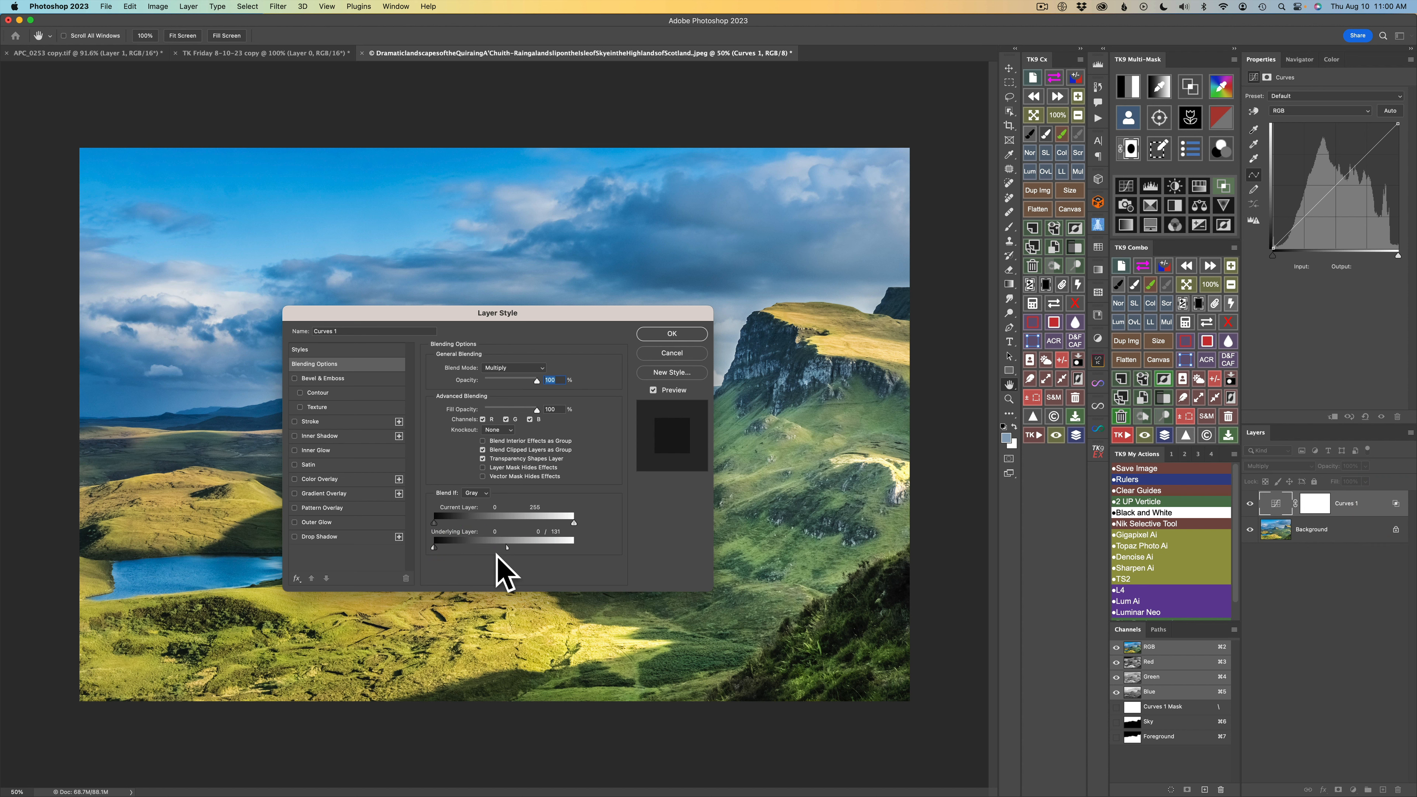
click(661, 351)
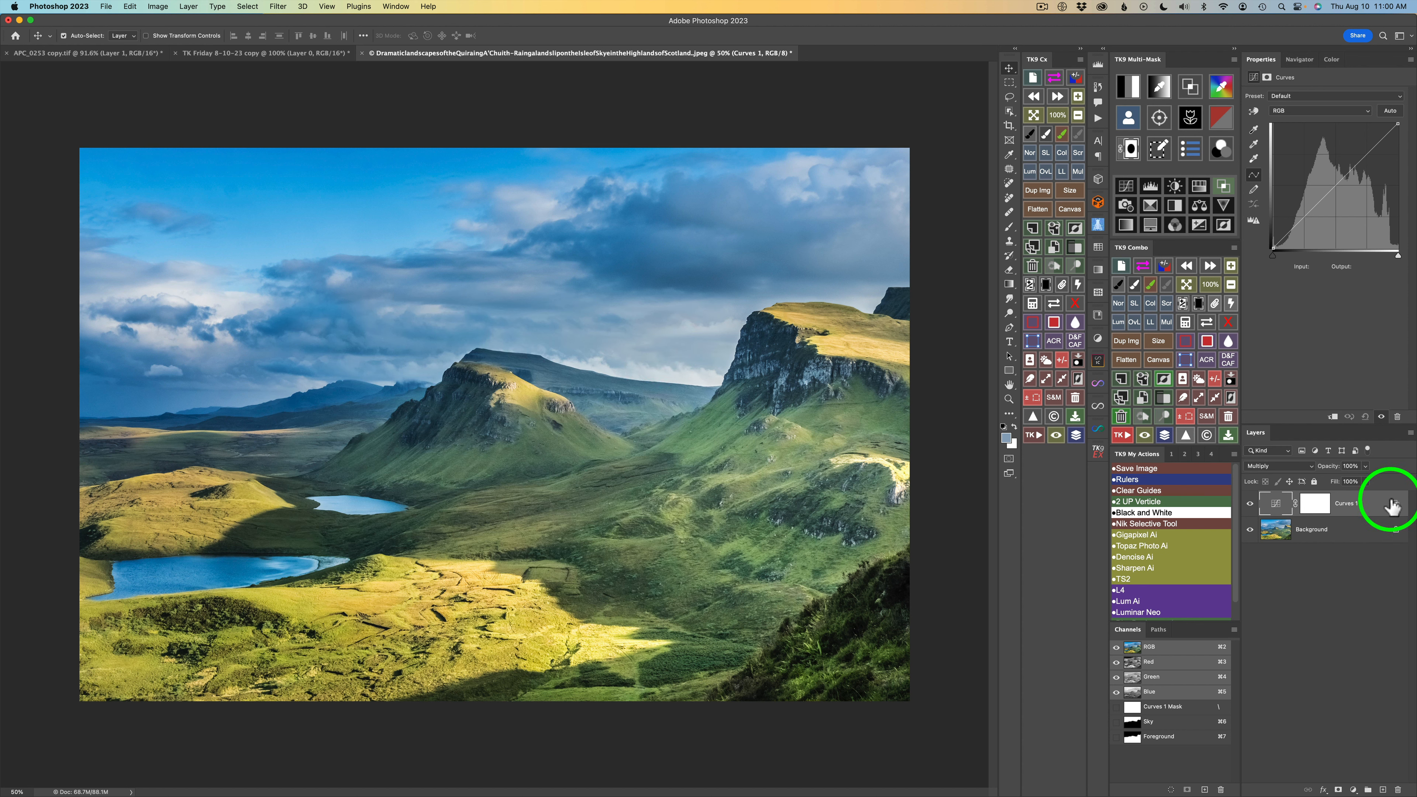
Step: Edit the Curves layer's Blend If range, lowering its highlight limit to 0 / 93, and check the preview overlay color
click(1224, 185)
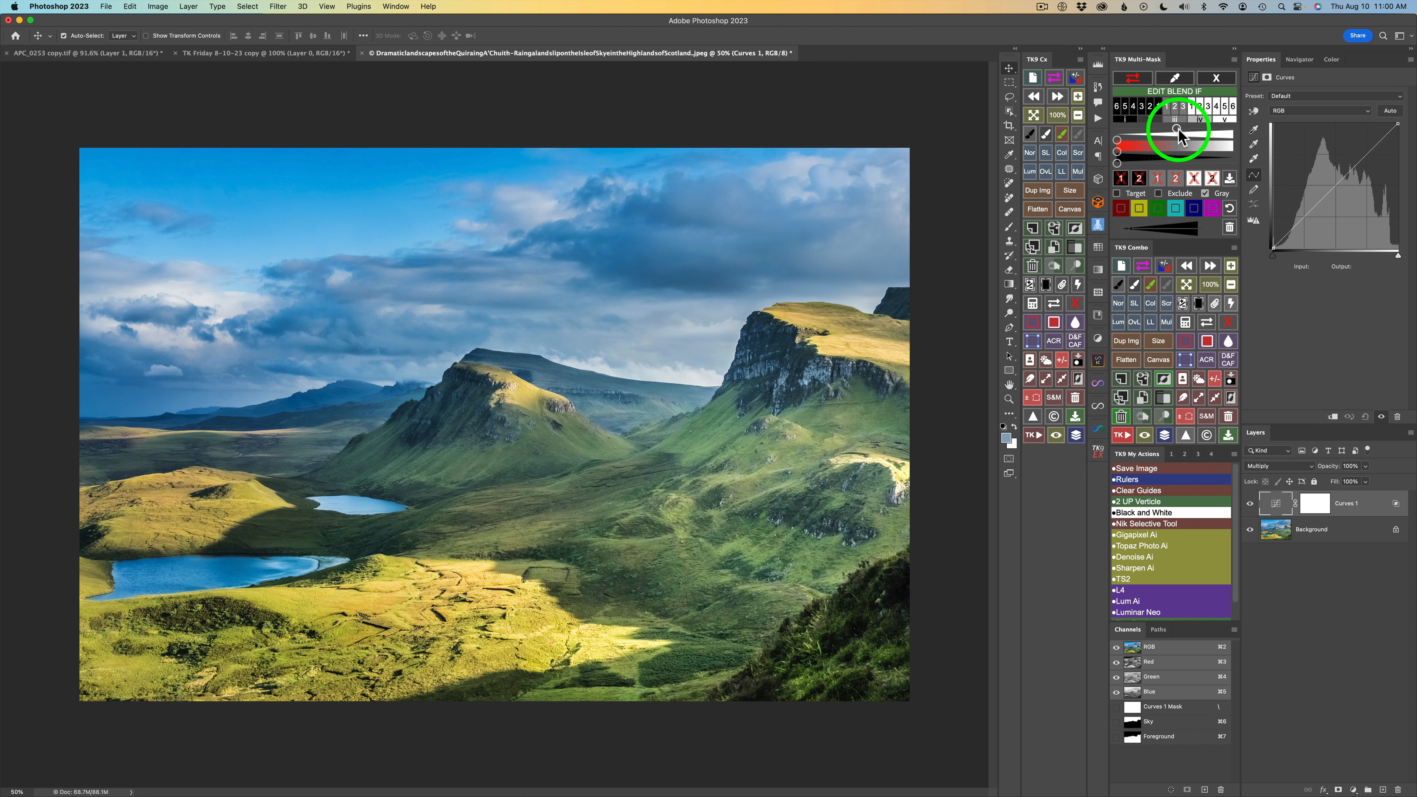
mouse_move(1177, 128)
mouse_down()
mouse_move(1148, 131)
mouse_move(1202, 132)
mouse_move(1163, 127)
mouse_up()
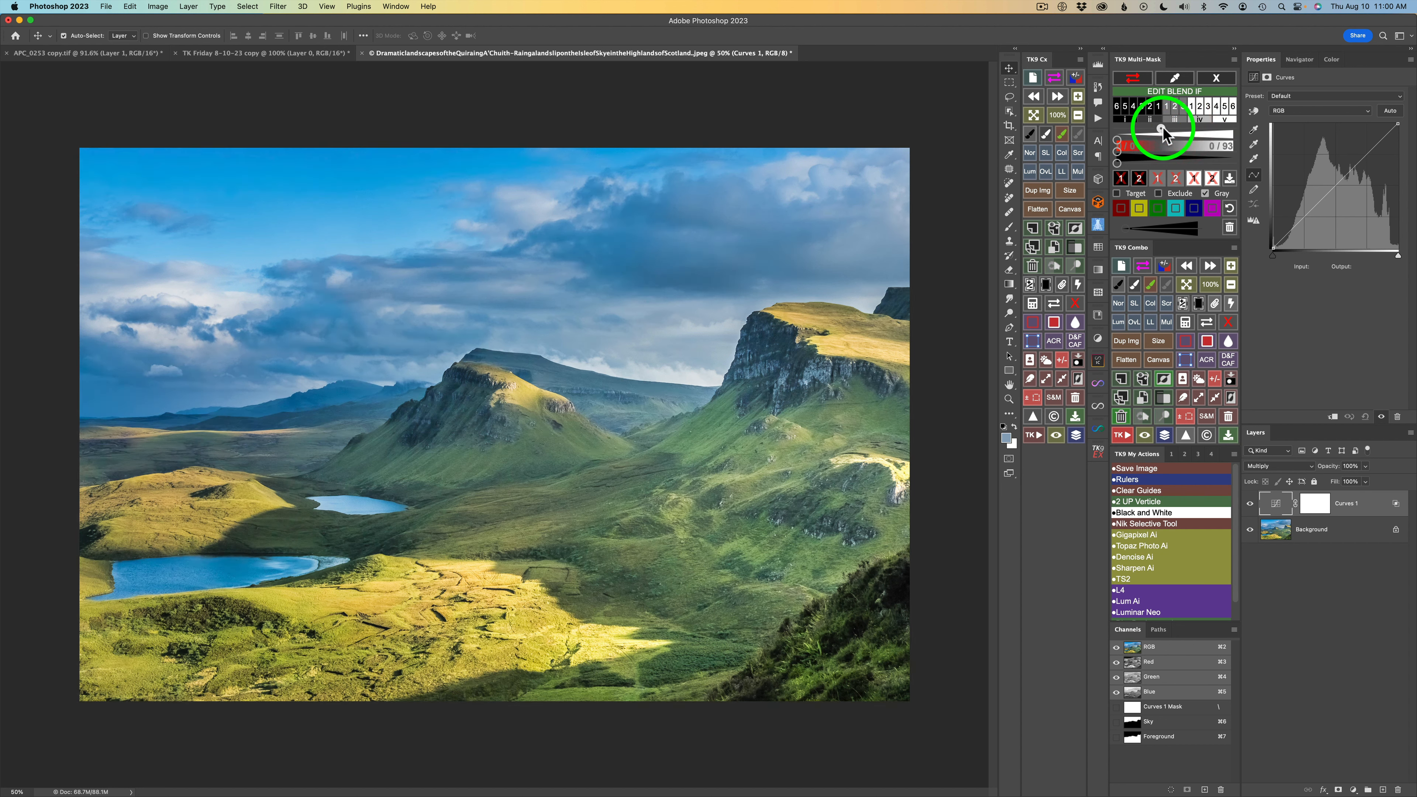
click(1134, 83)
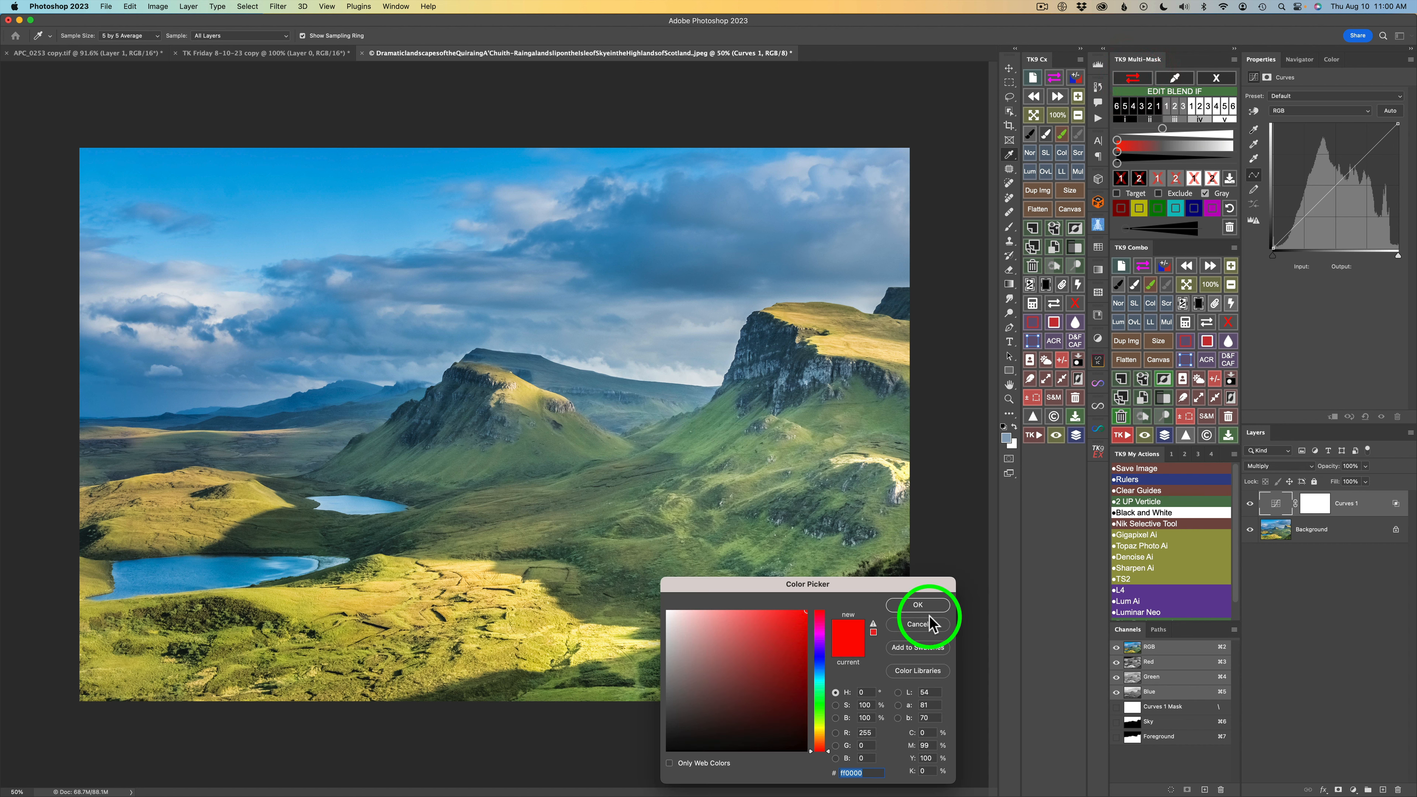
click(931, 624)
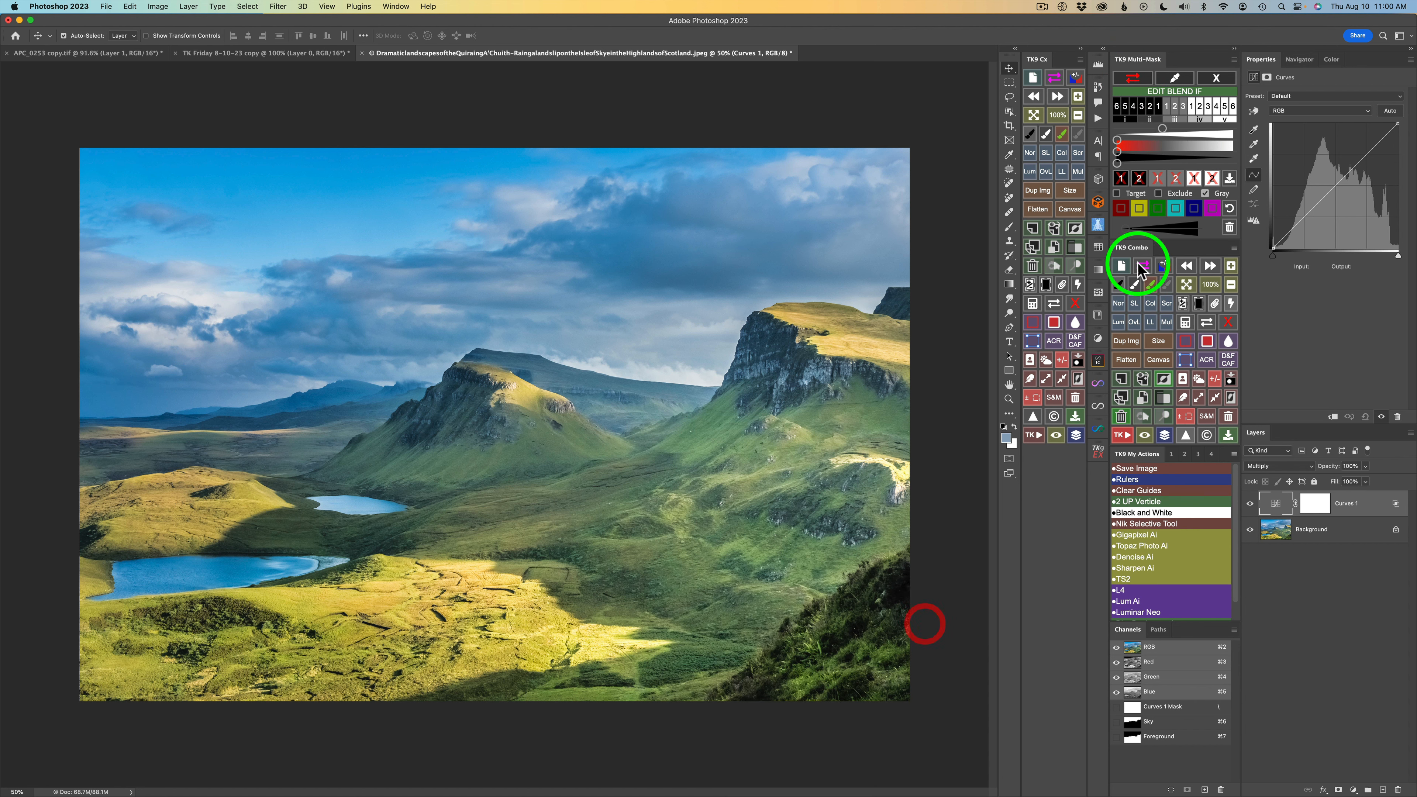
Step: Preview the Blend If coverage as a red overlay, widen the range back toward the midtones, and remove the overlay
click(1135, 79)
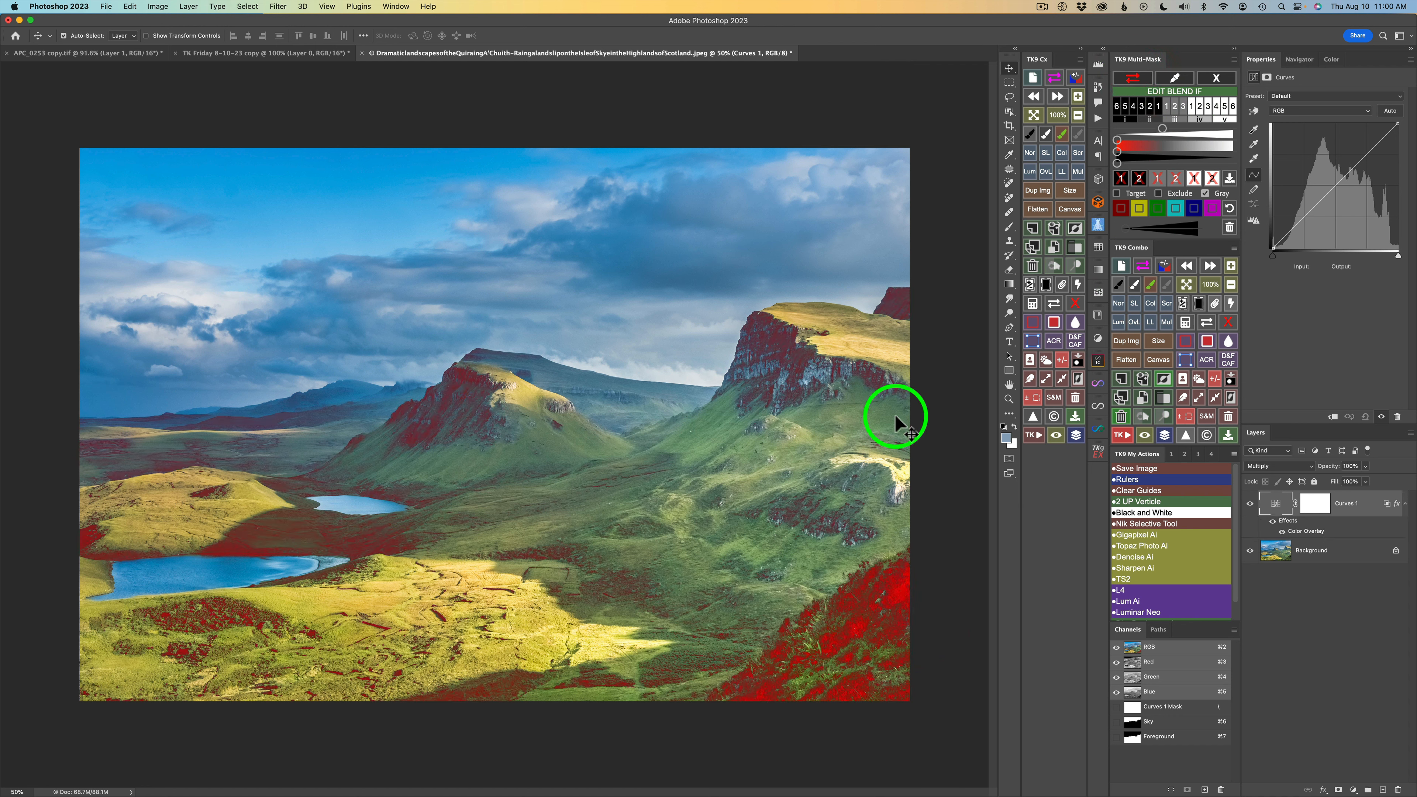
mouse_move(1164, 128)
mouse_down()
mouse_move(1194, 129)
mouse_move(1174, 129)
mouse_up()
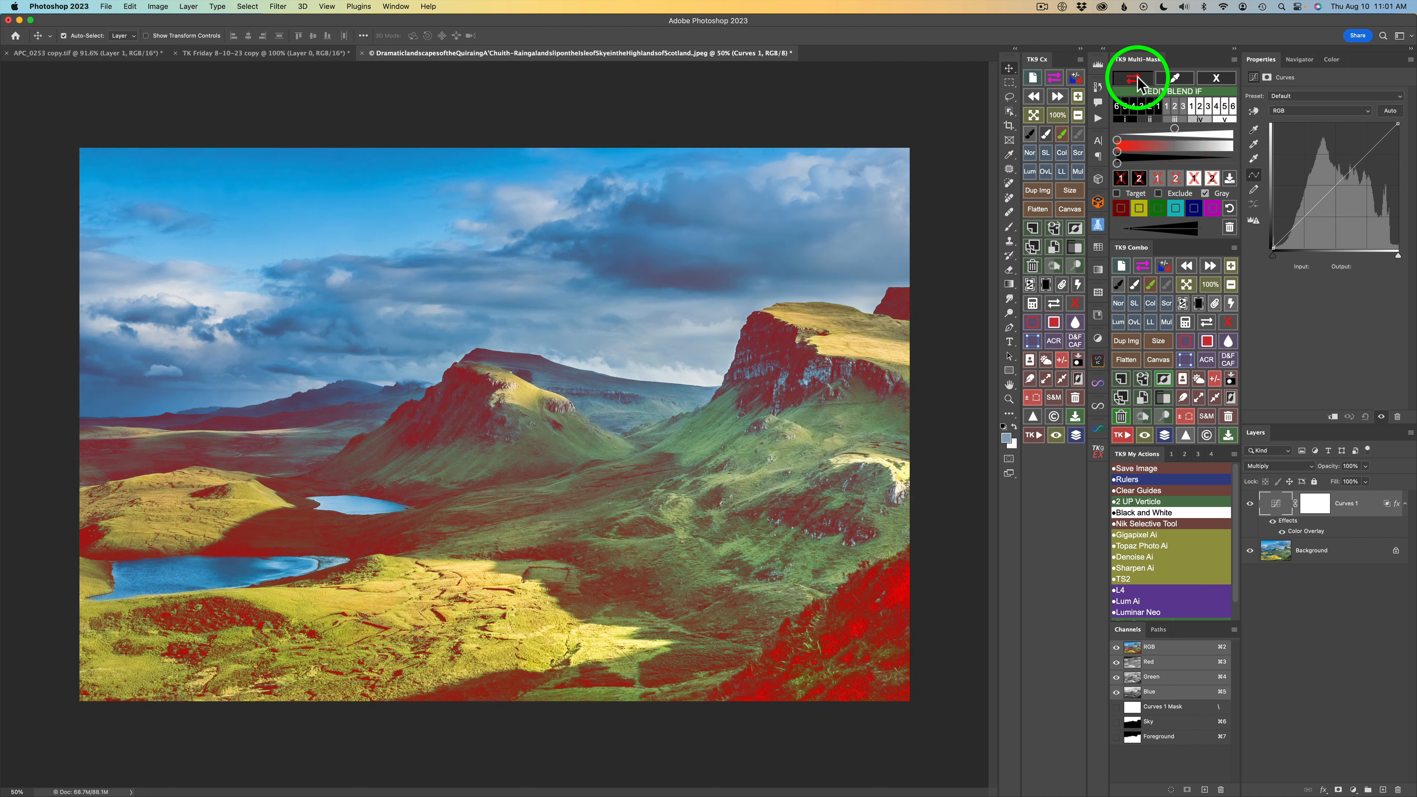
click(1134, 78)
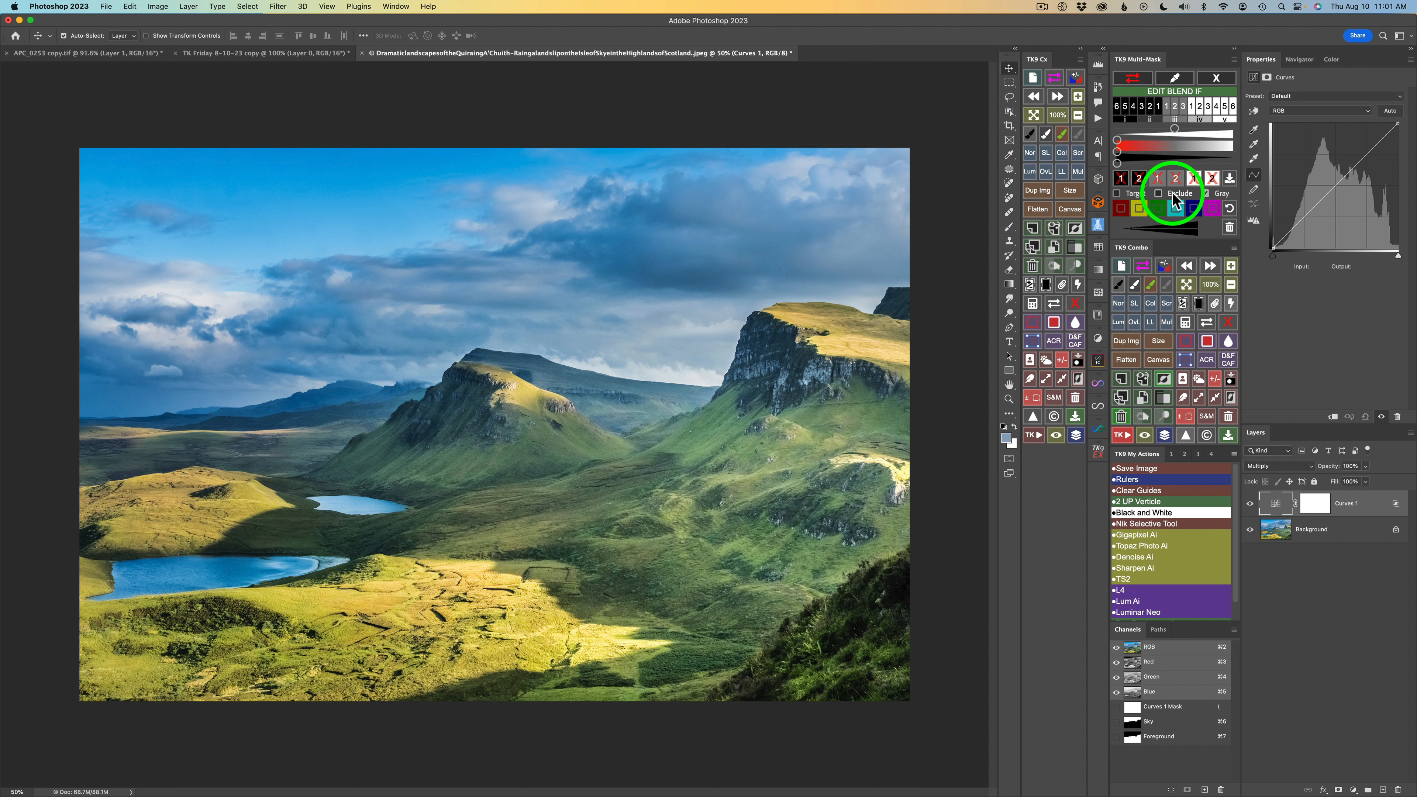
Step: Compare the landscape with the Blend If Curves layer hidden and shown
click(1175, 209)
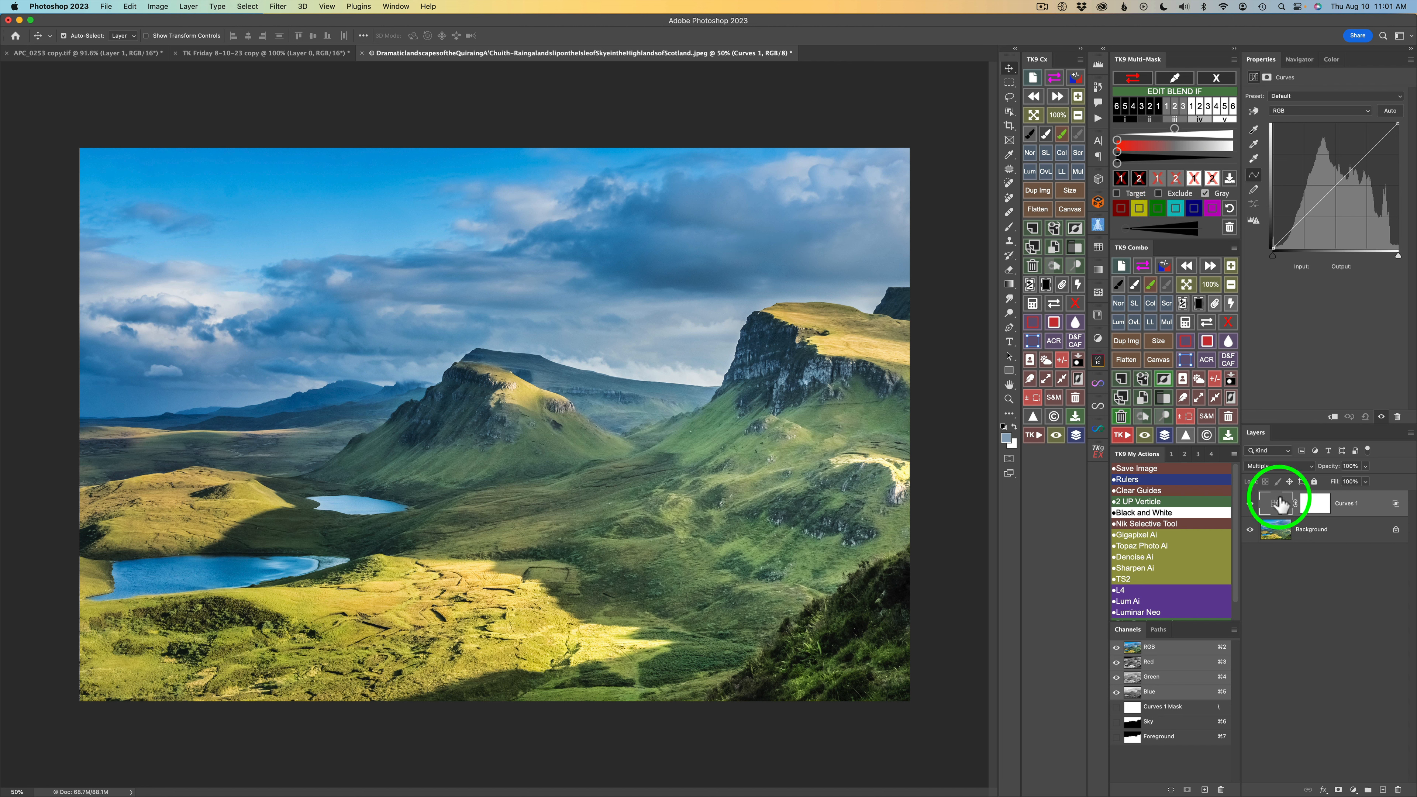
click(1250, 504)
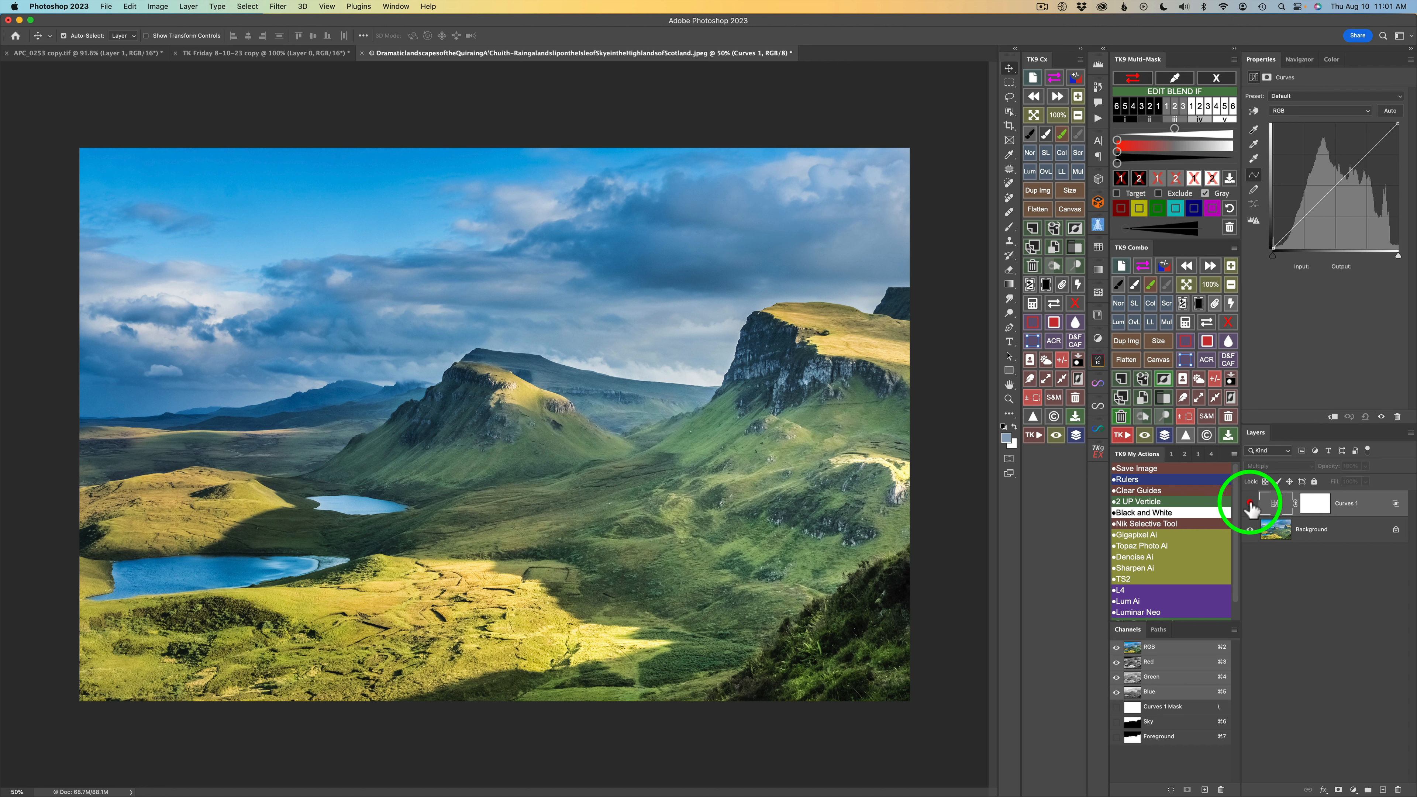
click(1250, 504)
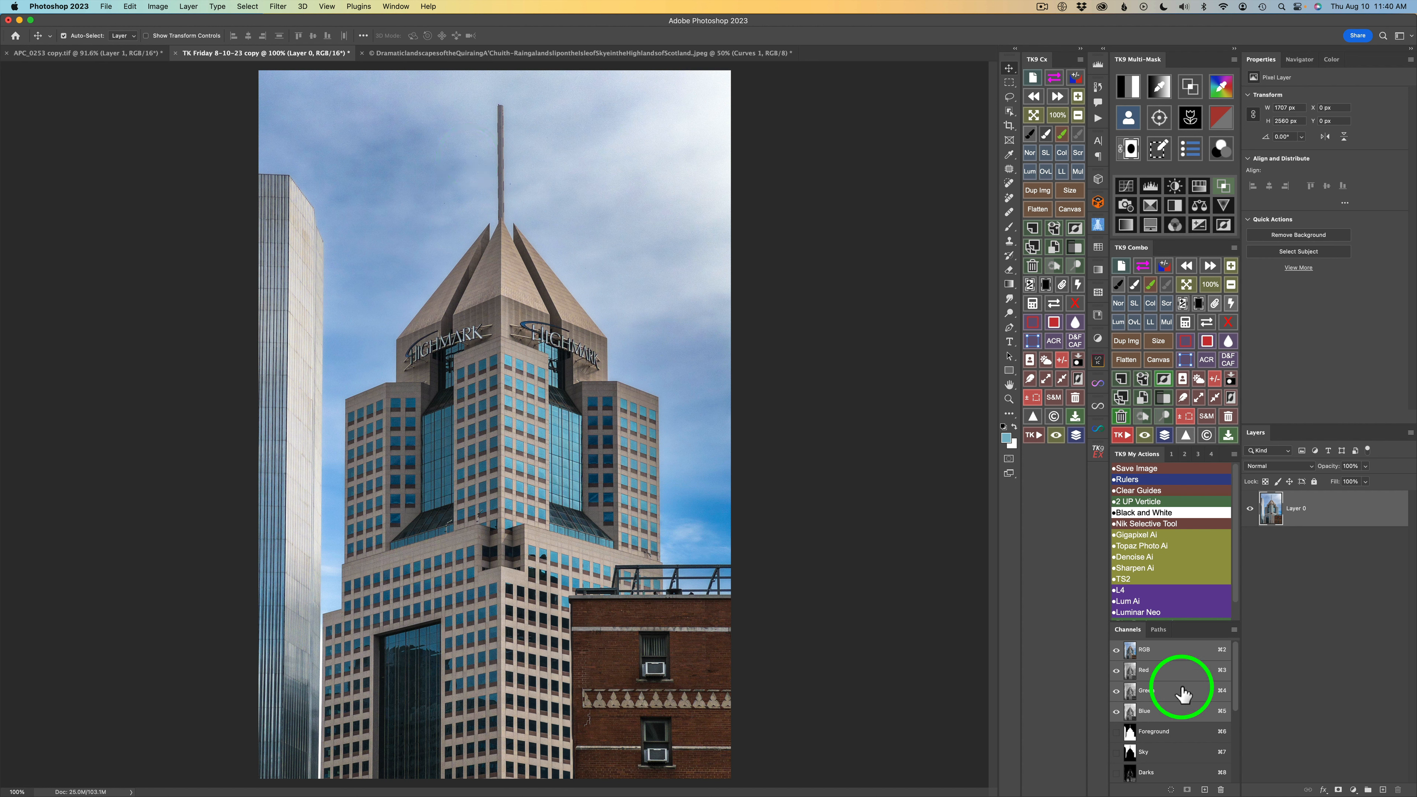
Step: Review the saved channels of the skyscraper image and delete all of them
scroll(1195, 743, down, 5)
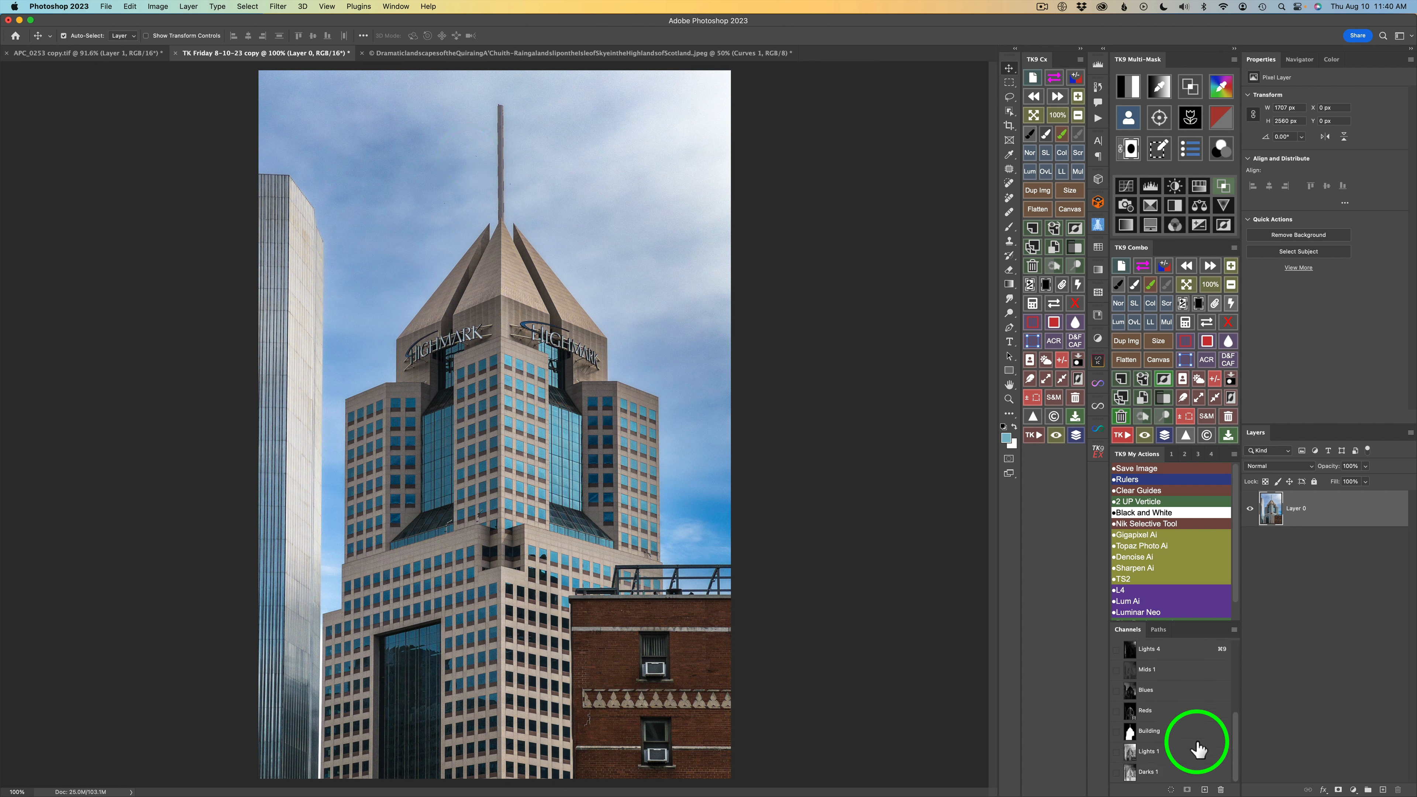
scroll(1195, 746, up, 5)
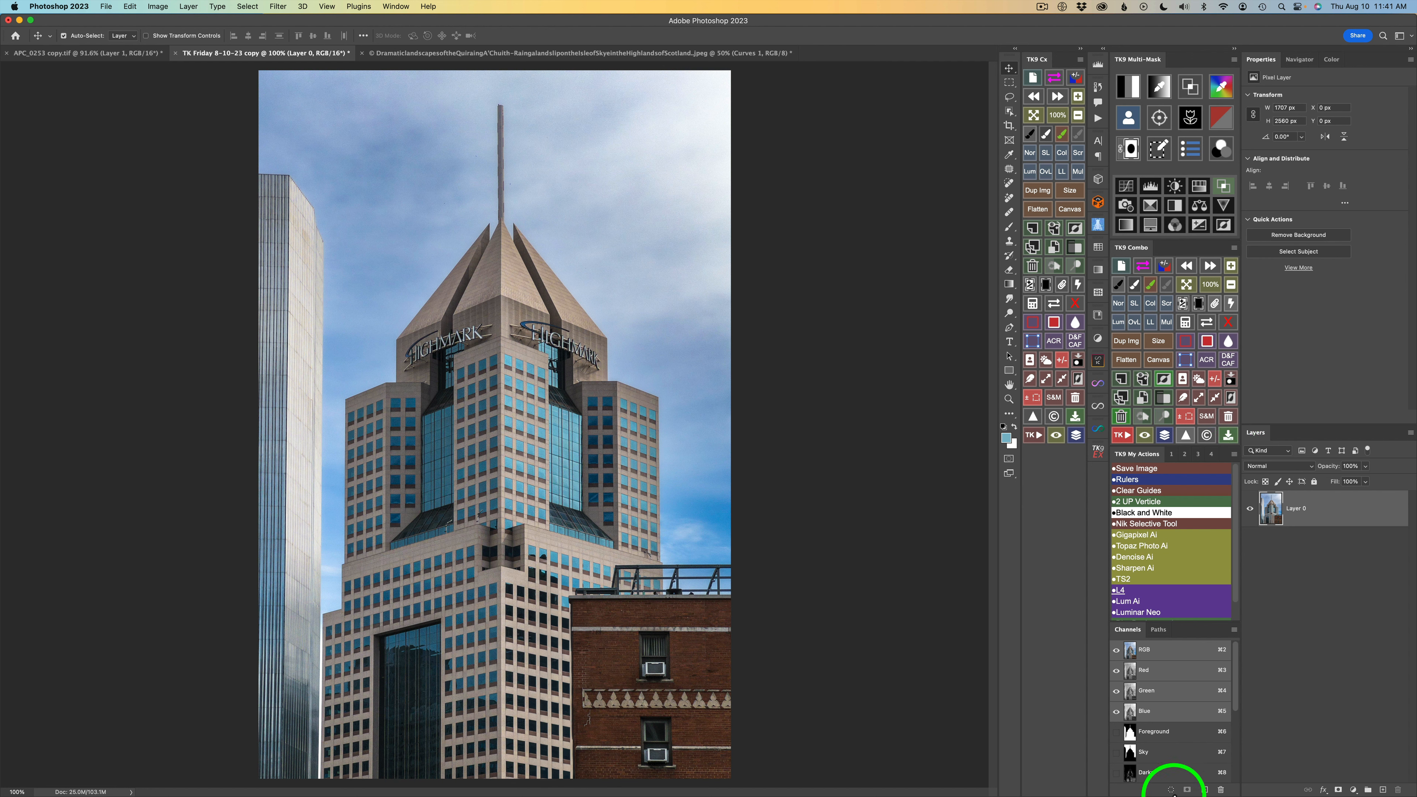
click(1229, 417)
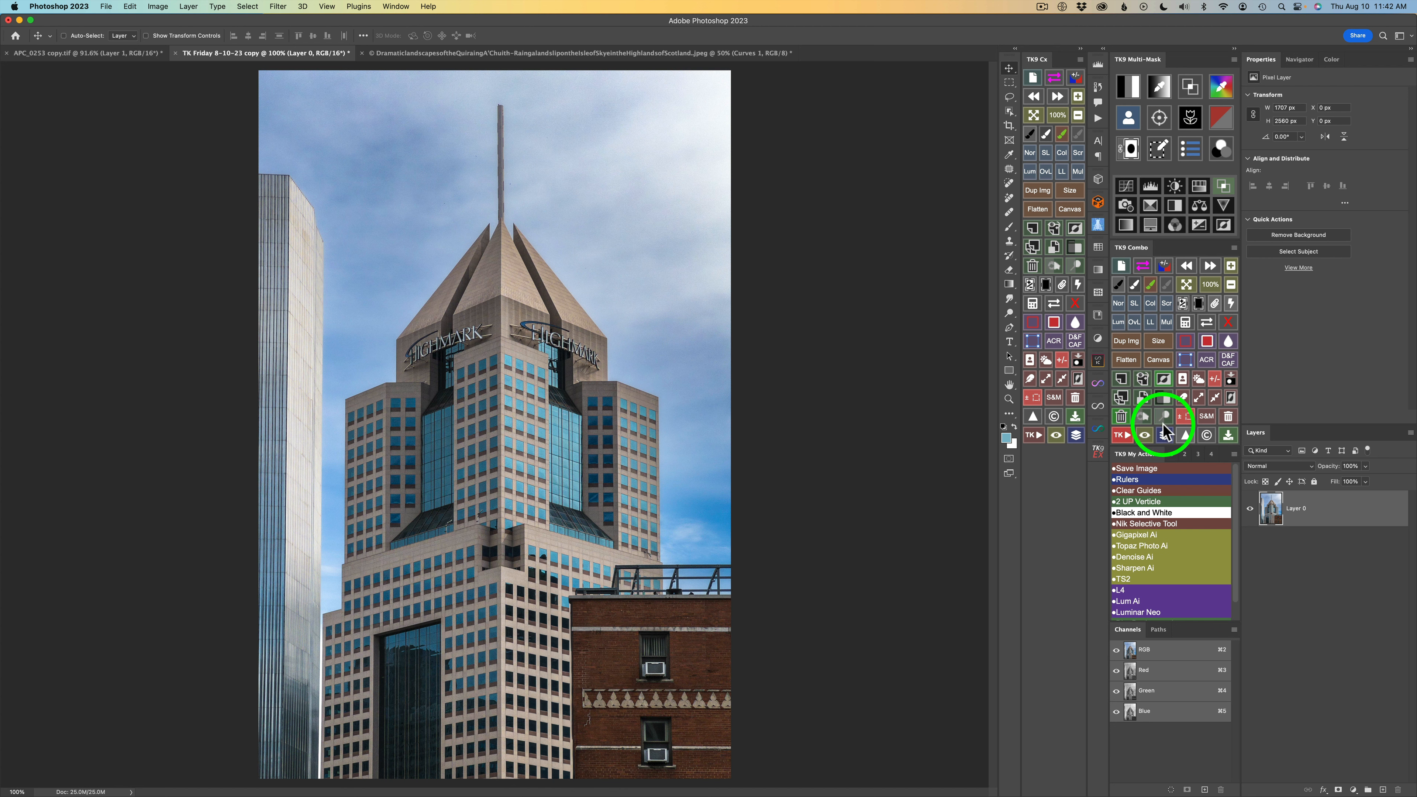
Step: Generate sky and foreground selections of the skyscraper photo, saved as the Sky and Foreground channels, and clear the selection
click(1199, 381)
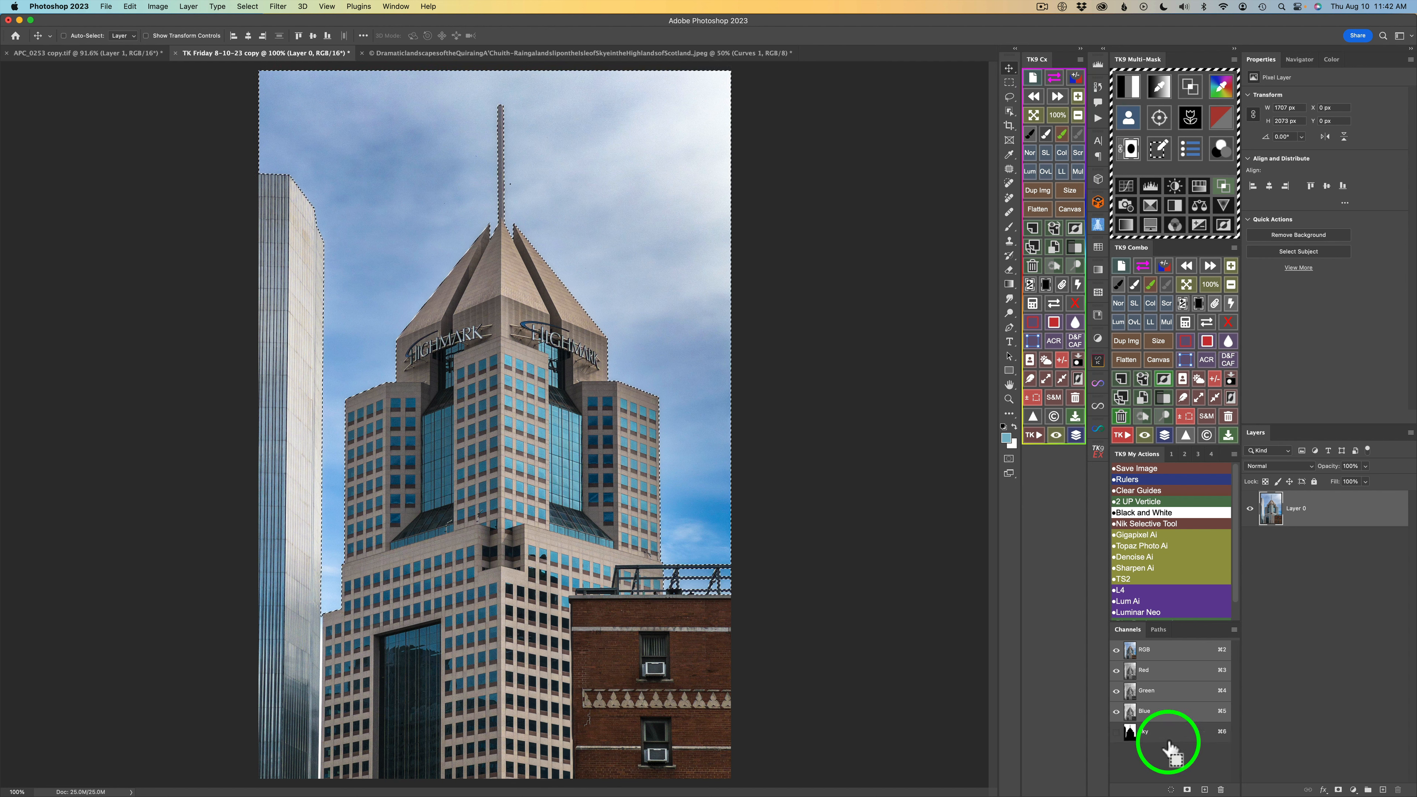
click(1200, 381)
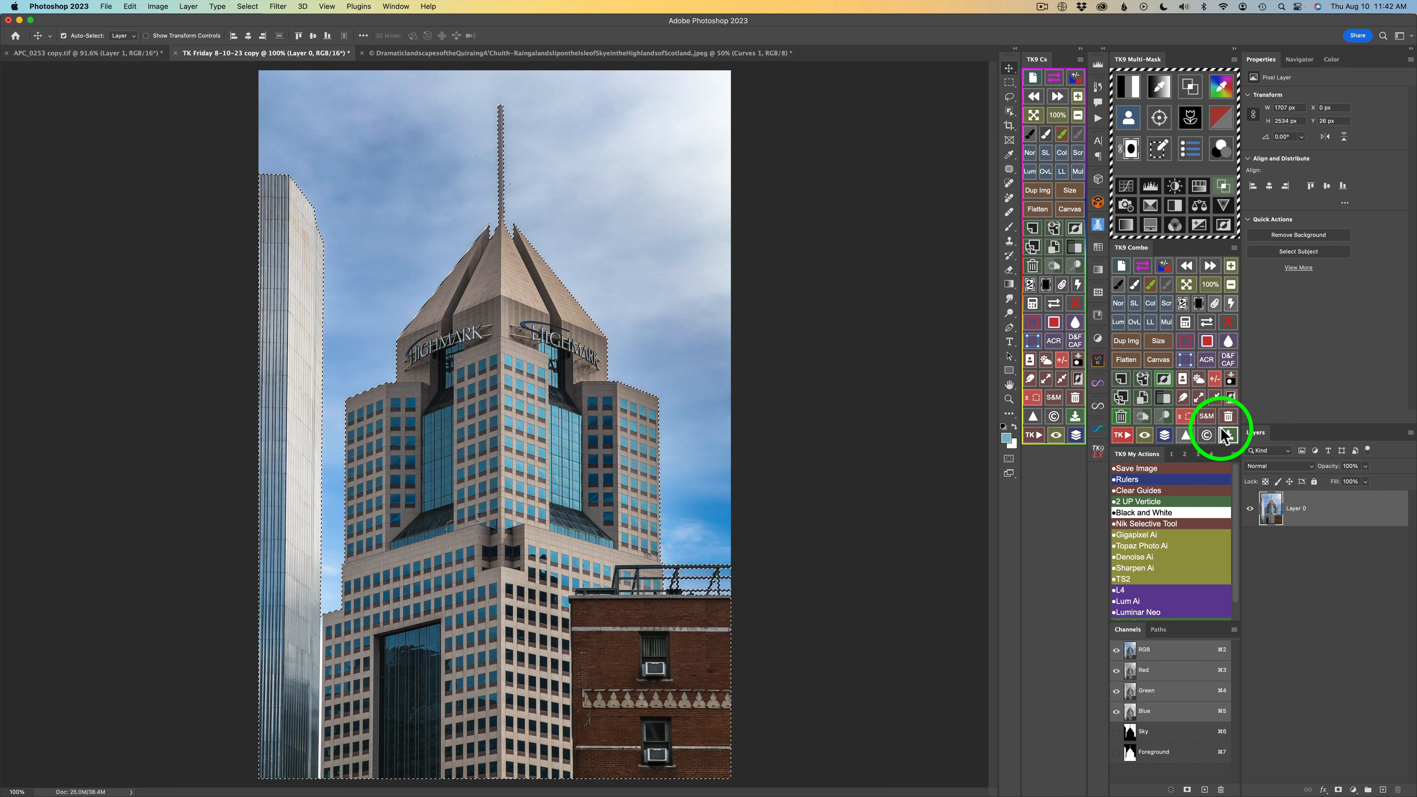
click(1215, 379)
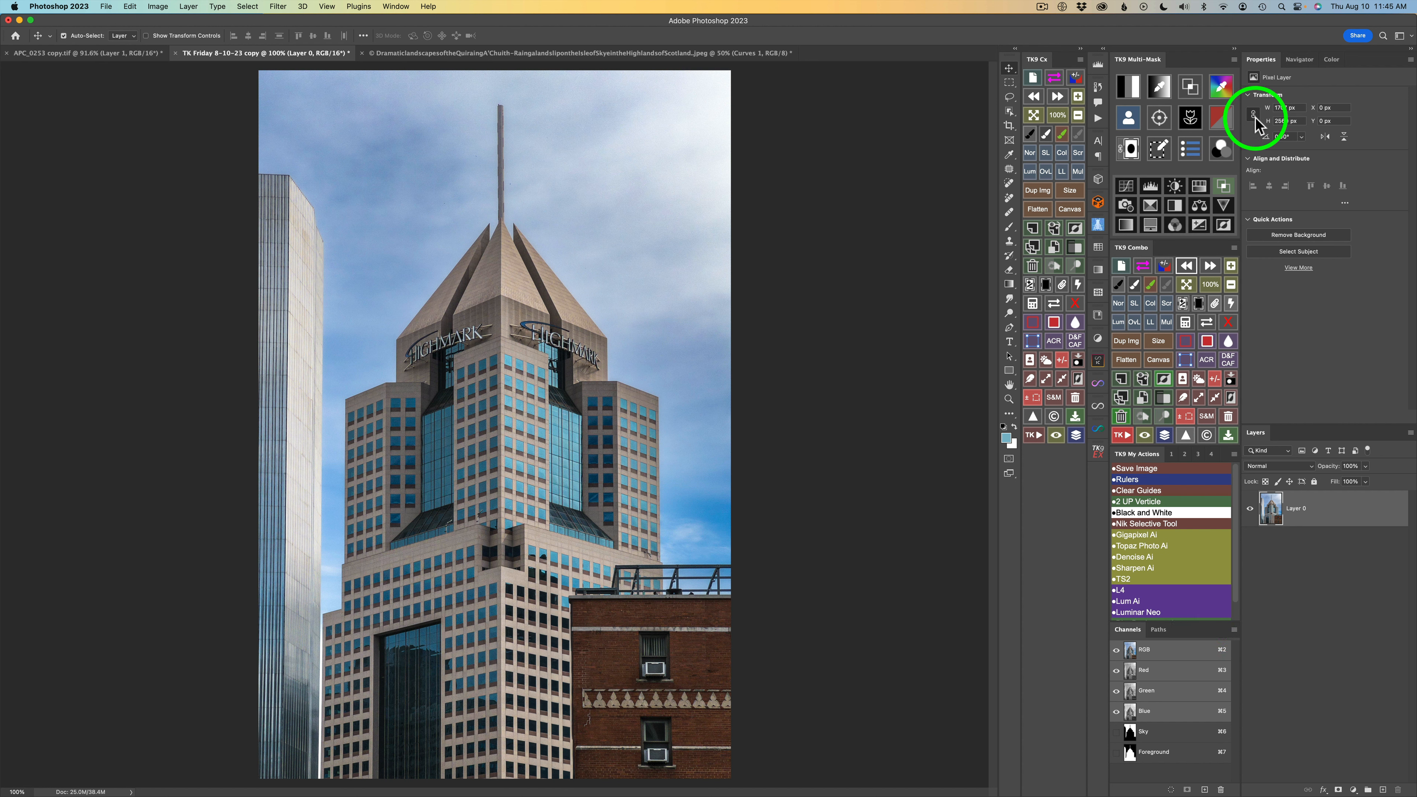
Step: Add a TK9 Color Grading layer and apply the saved Foreground channel as its layer mask
click(1221, 150)
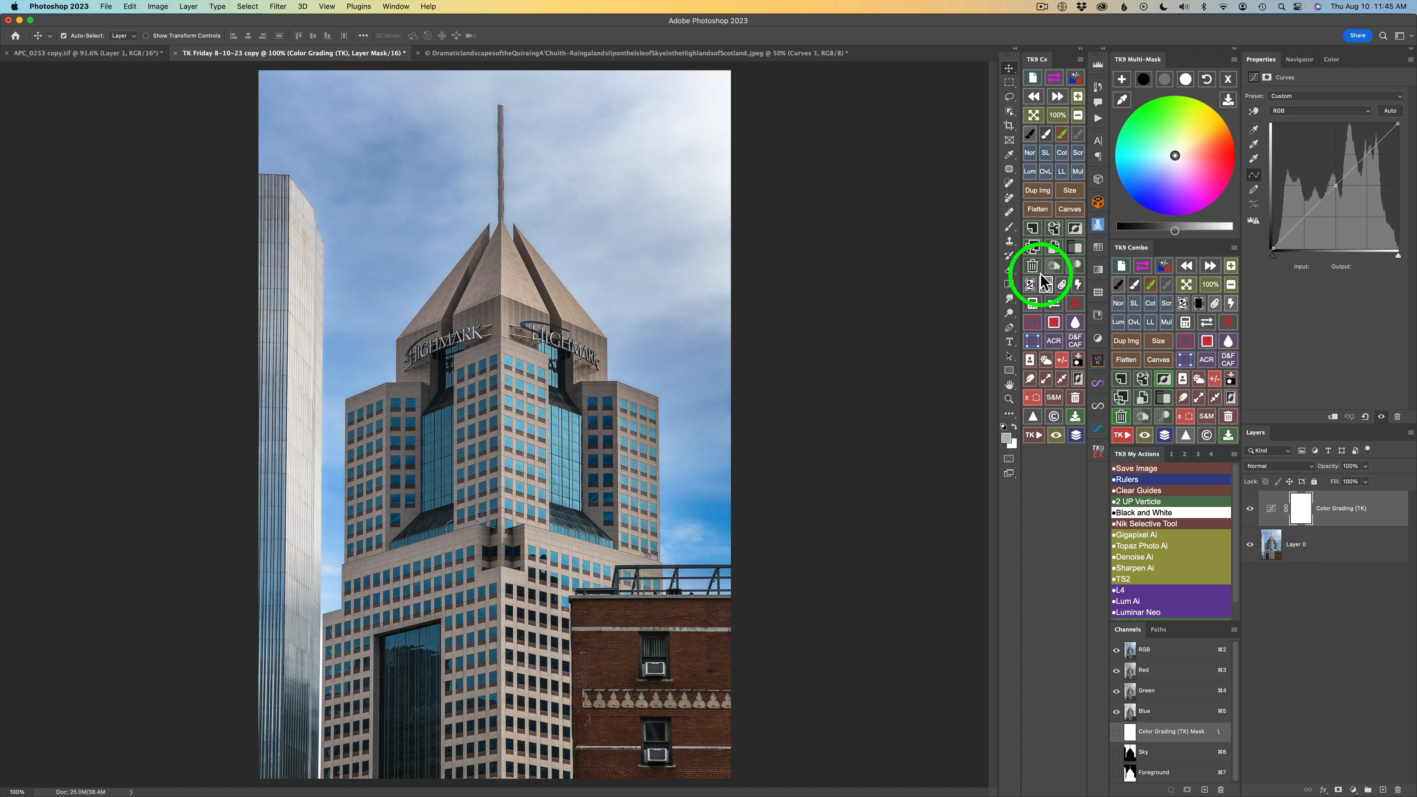
click(1033, 305)
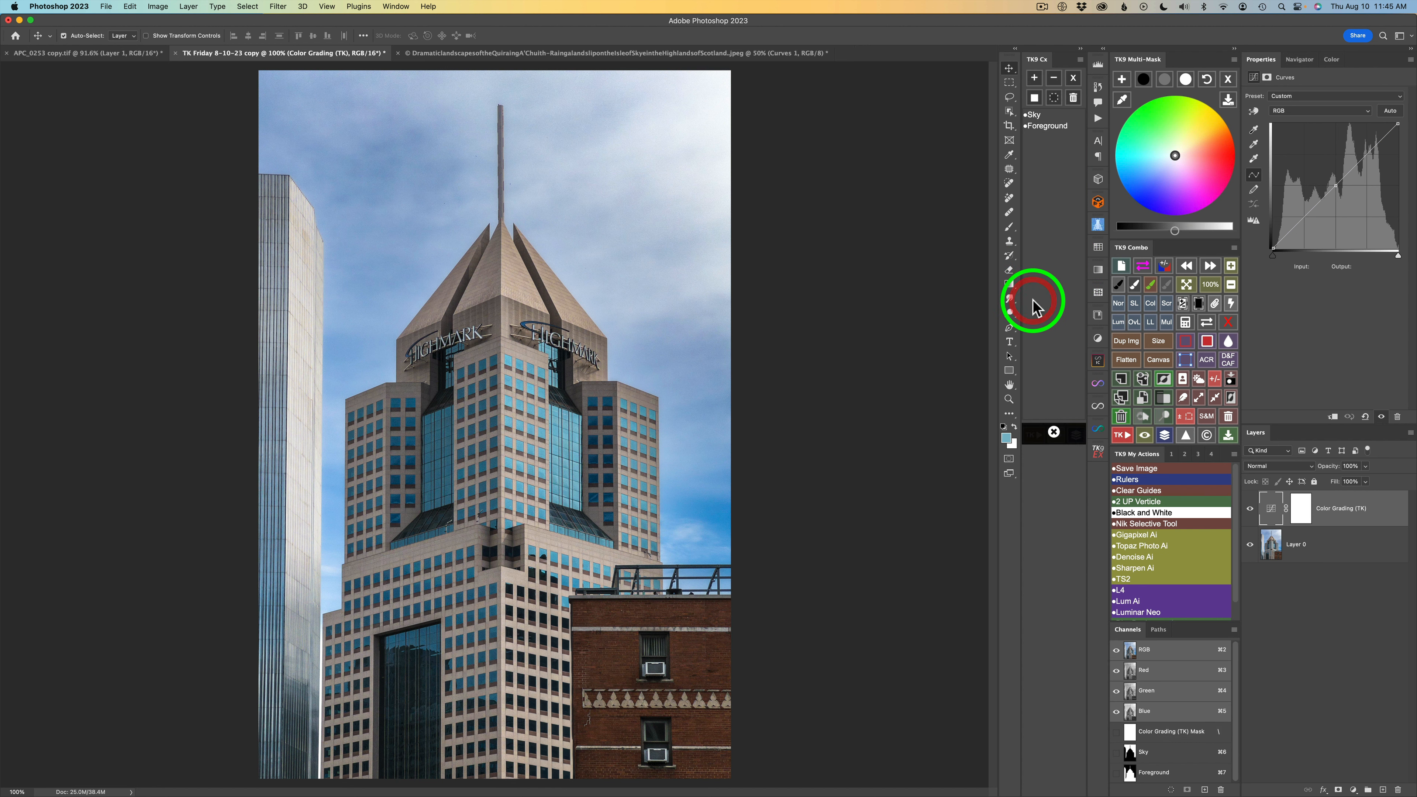
click(1048, 125)
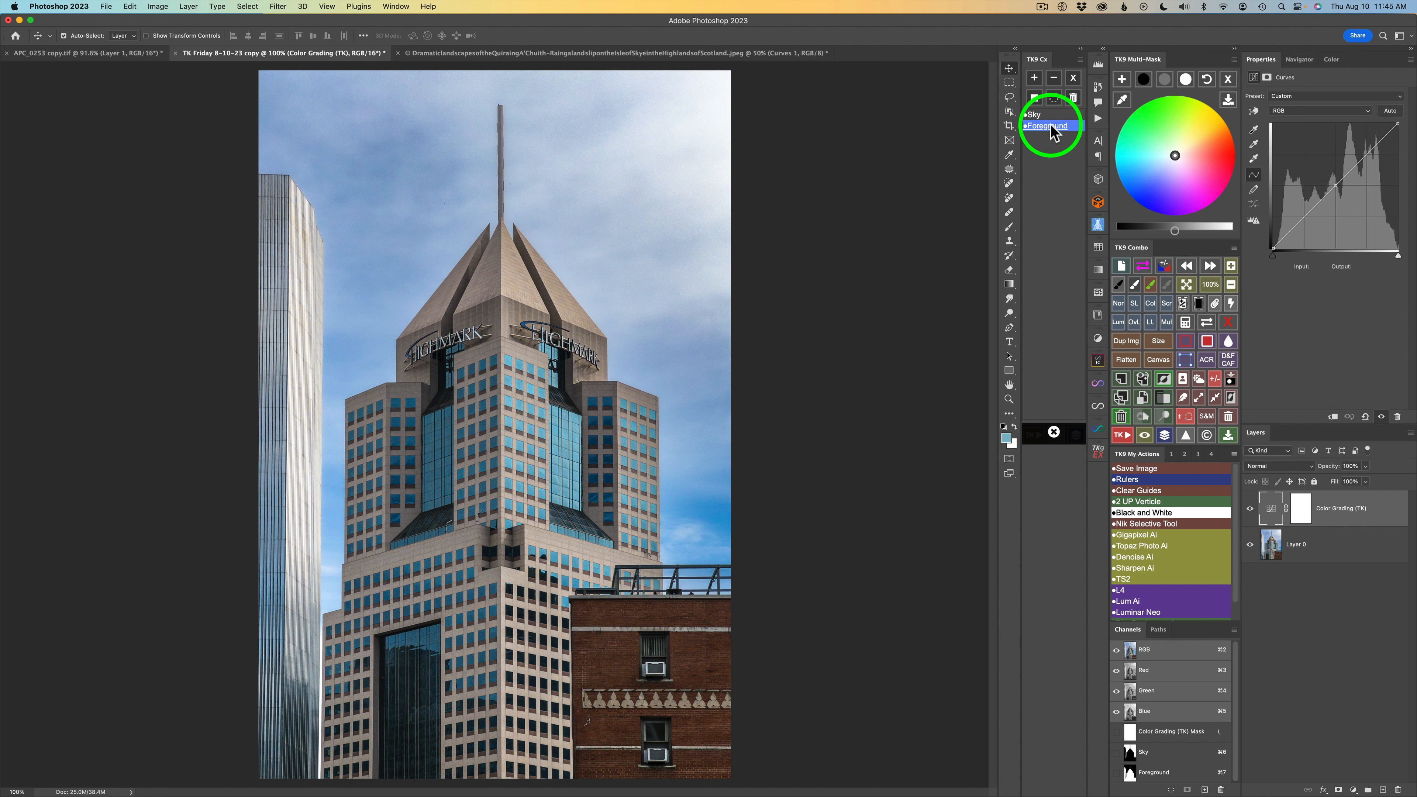
click(1051, 131)
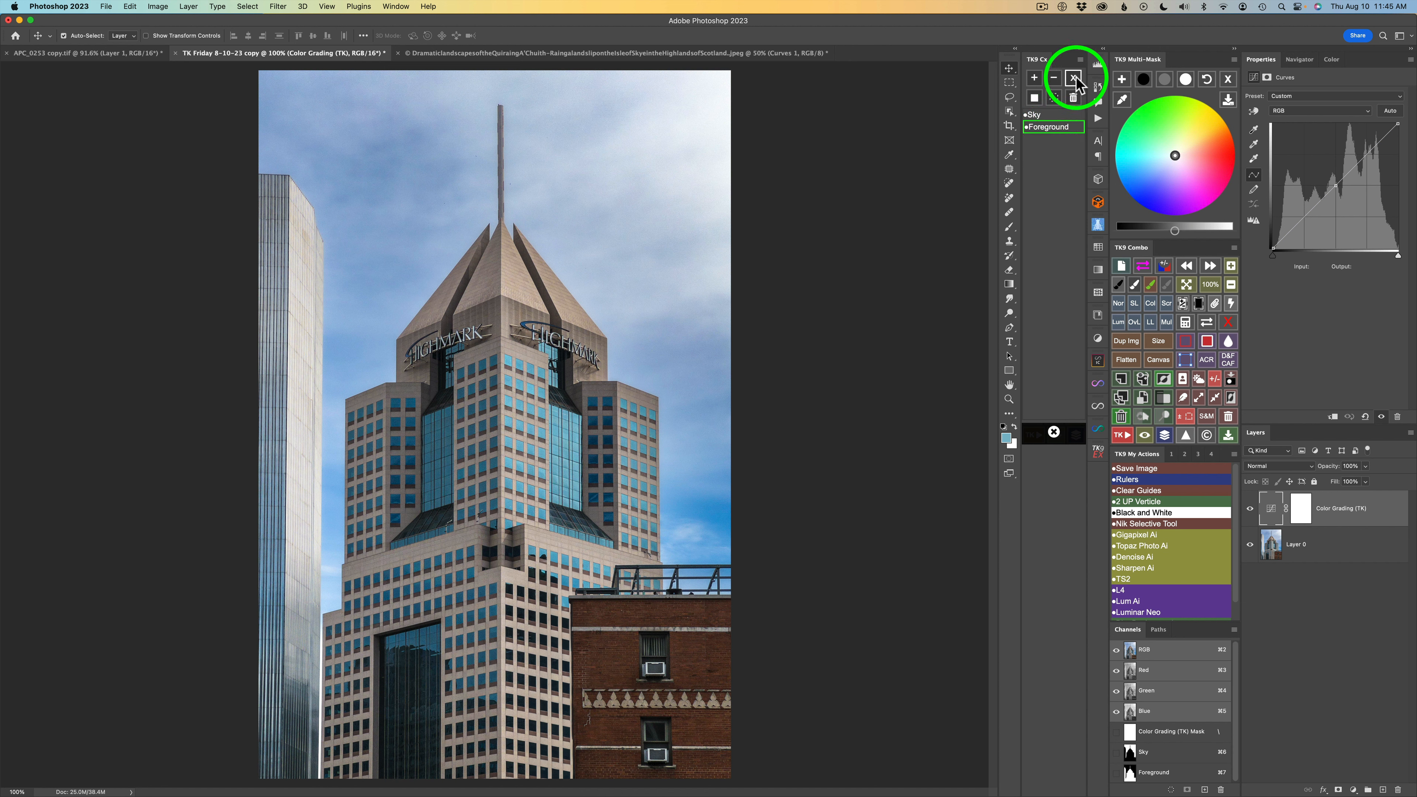
click(1036, 97)
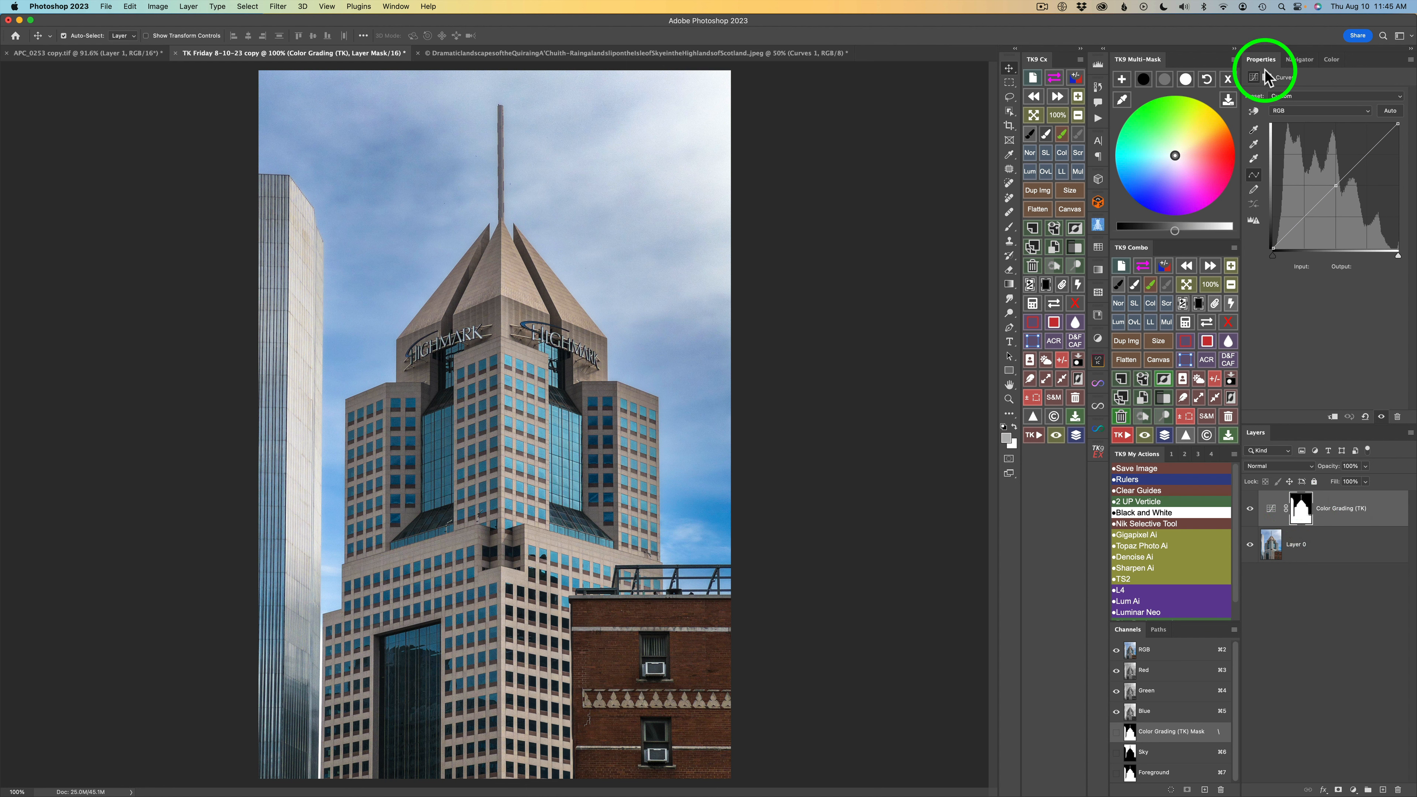
Step: Apply a Midtones 3 Blend If to the foreground Color Grading layer and check its underlying-layer sliders in the Layer Style settings
click(1229, 79)
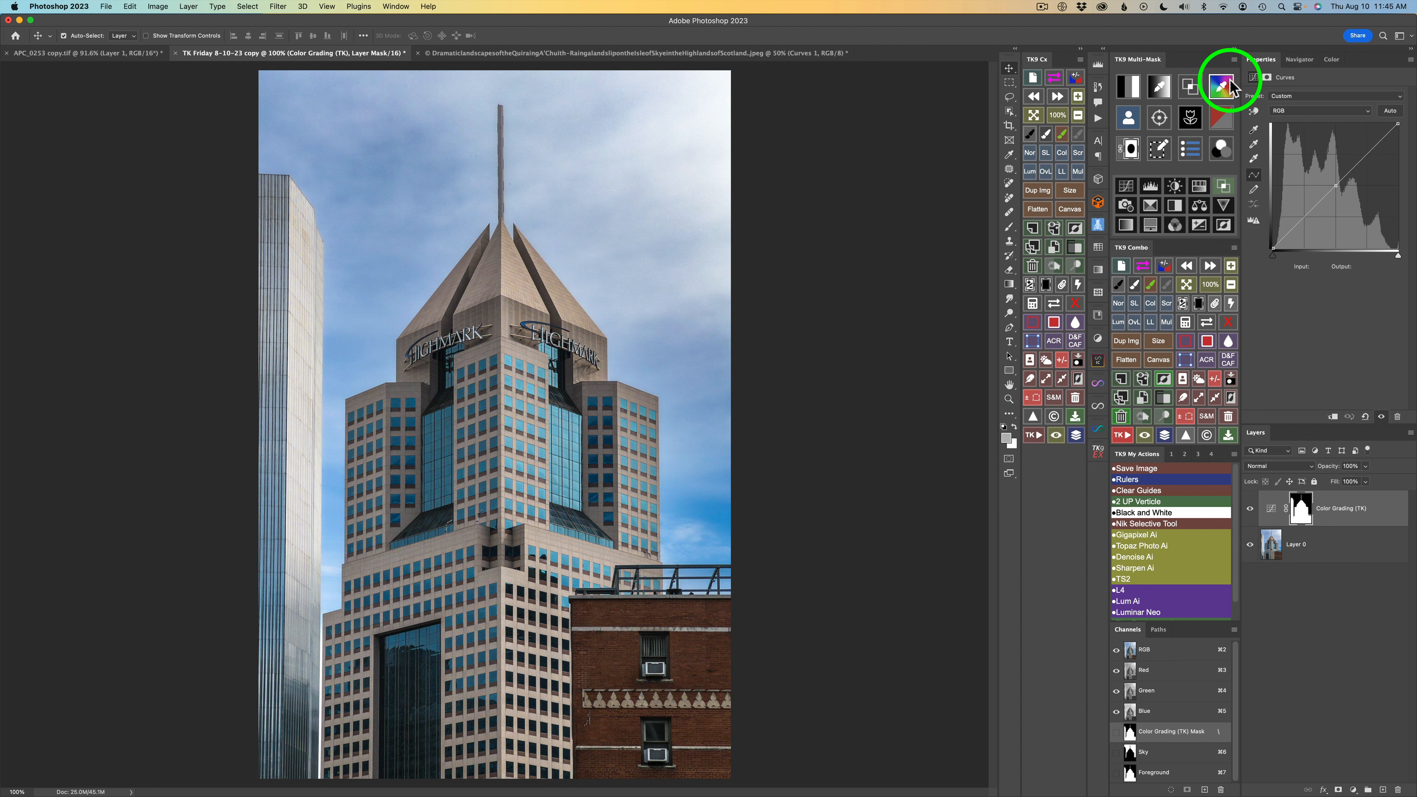
click(1225, 189)
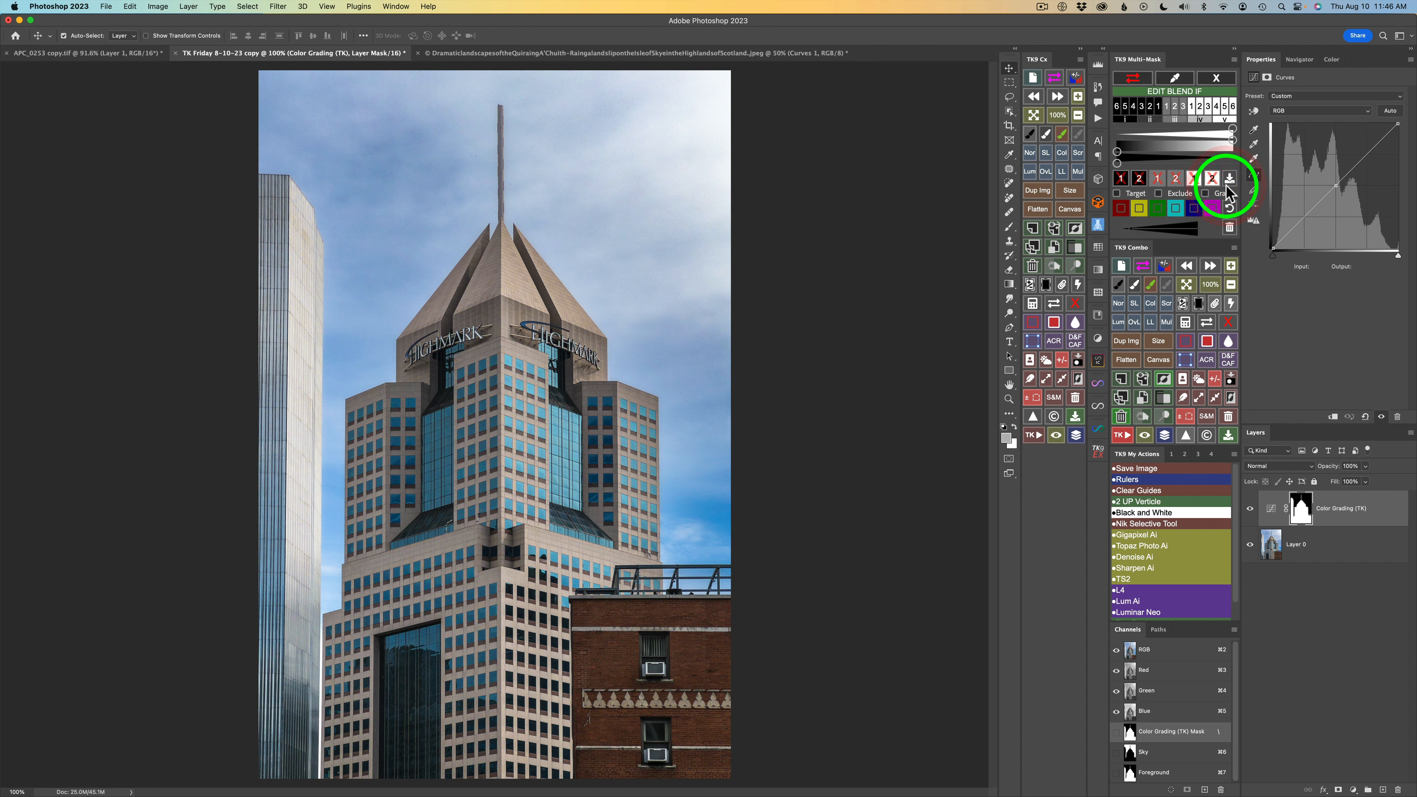
click(1183, 108)
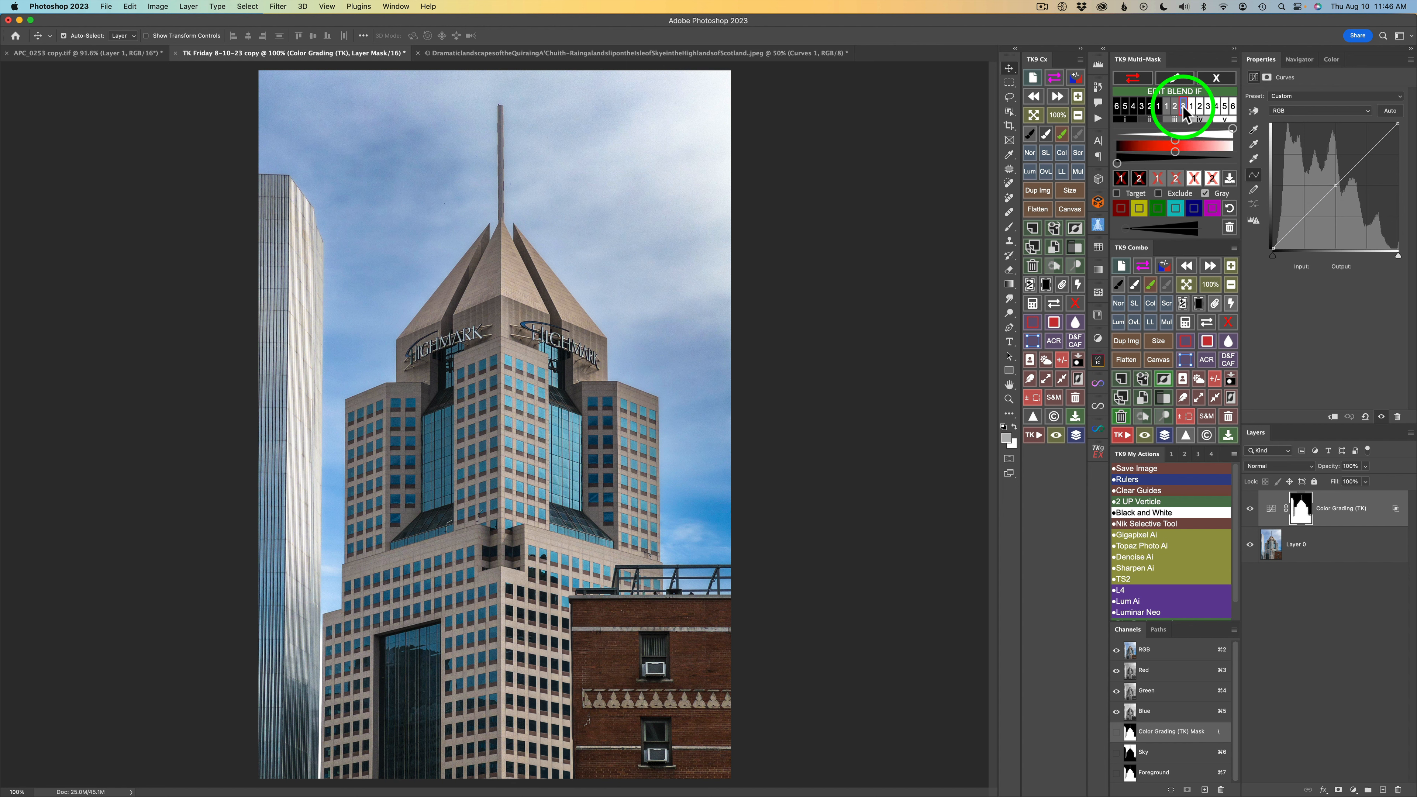
click(1228, 191)
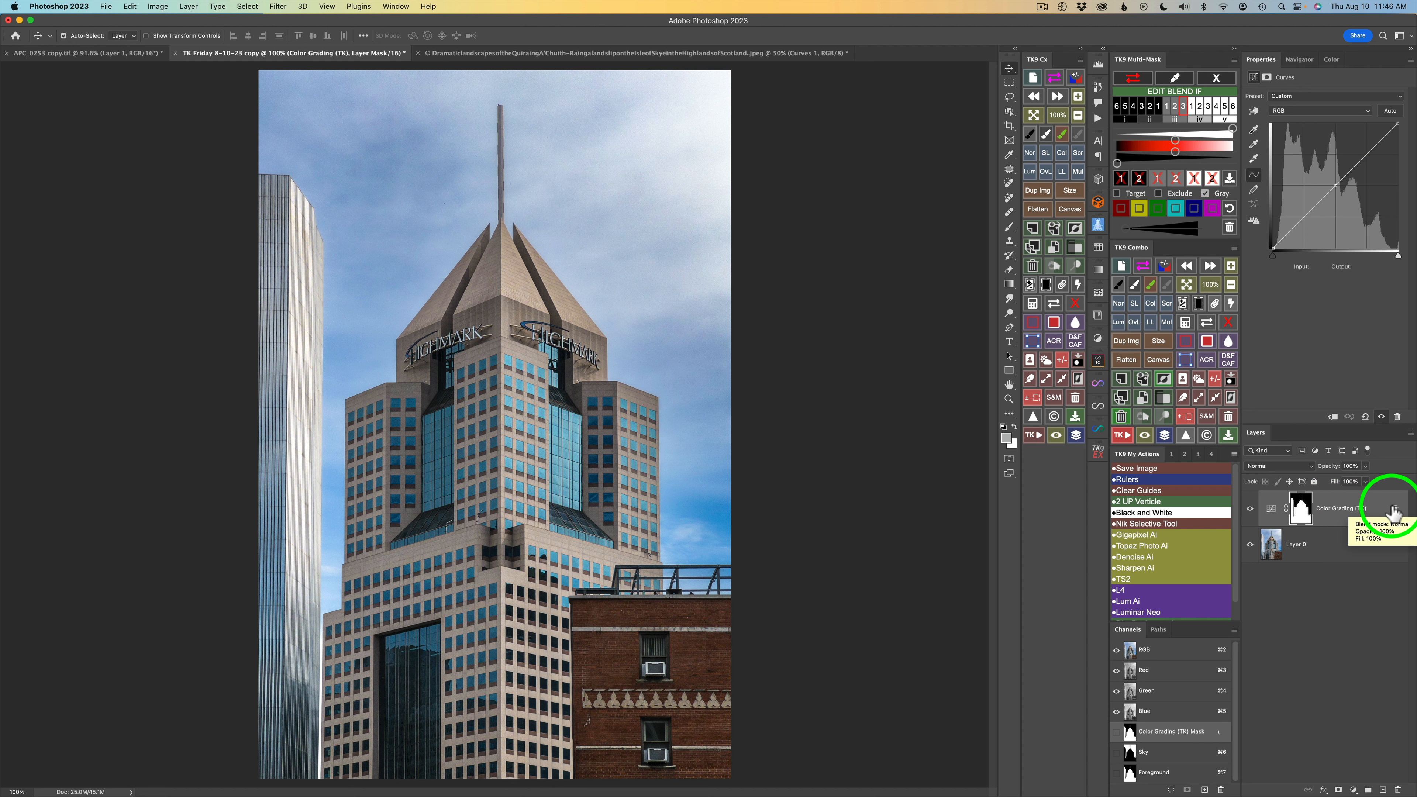
double_click(1395, 508)
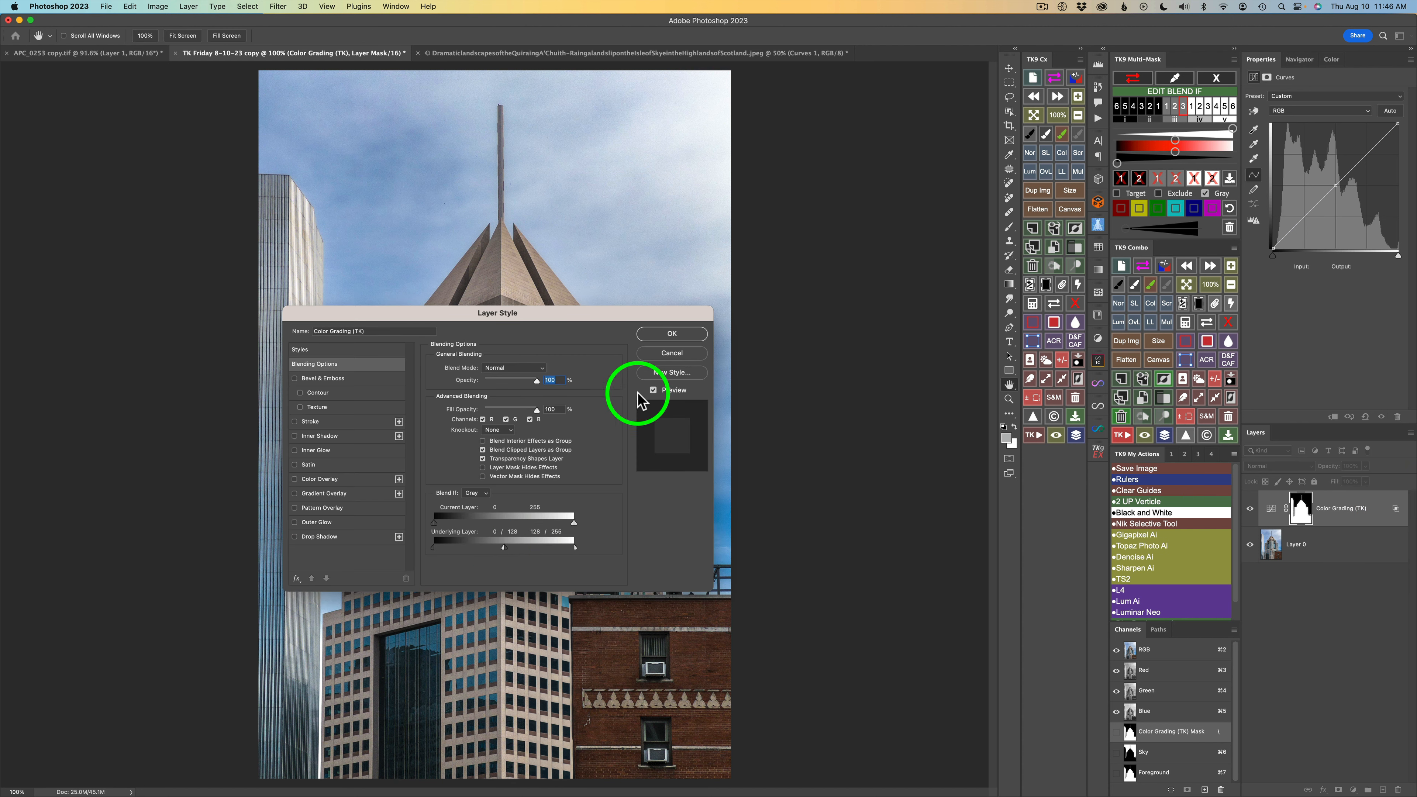
click(686, 353)
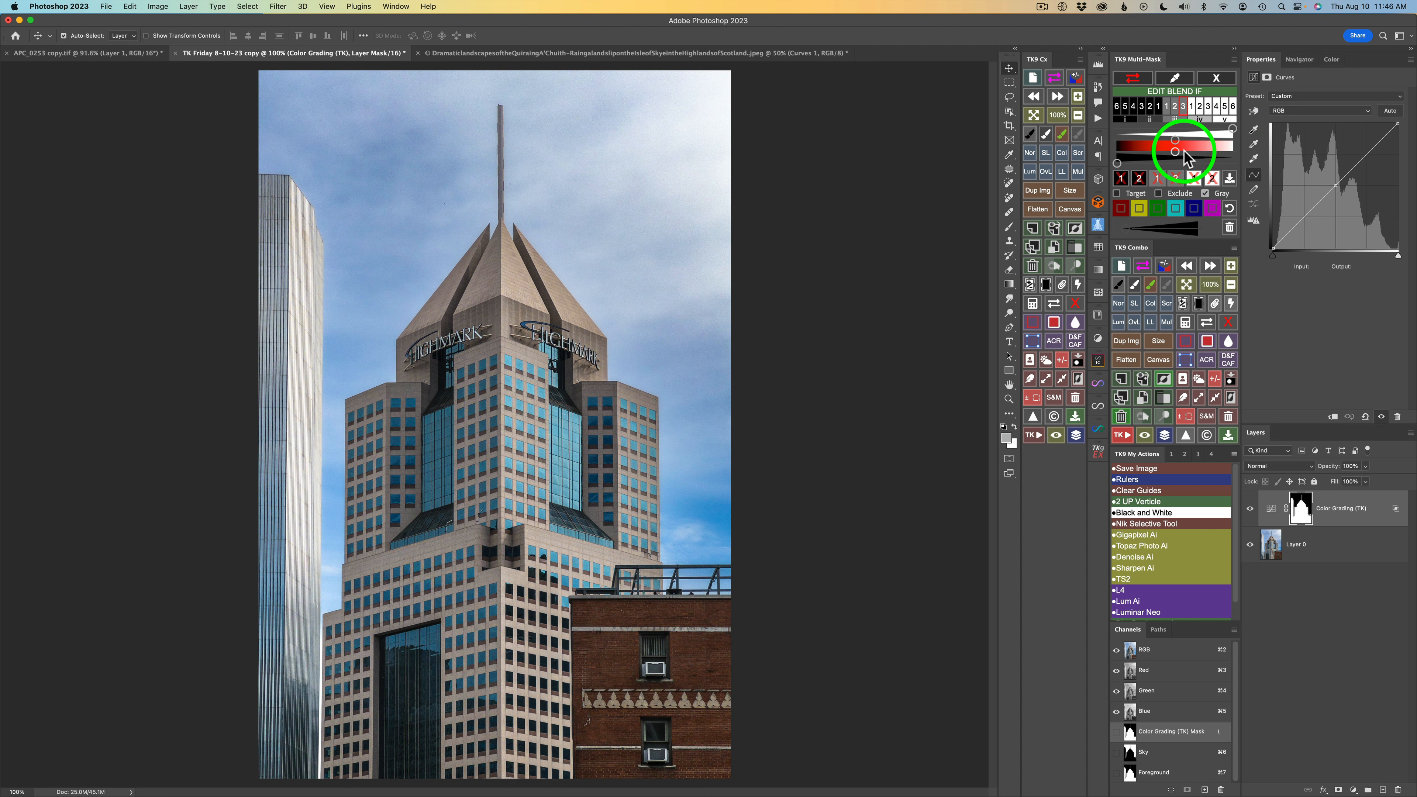
Step: Grade the foreground layer's midtones with brightness 16, hue 48 and saturation 21
click(1224, 84)
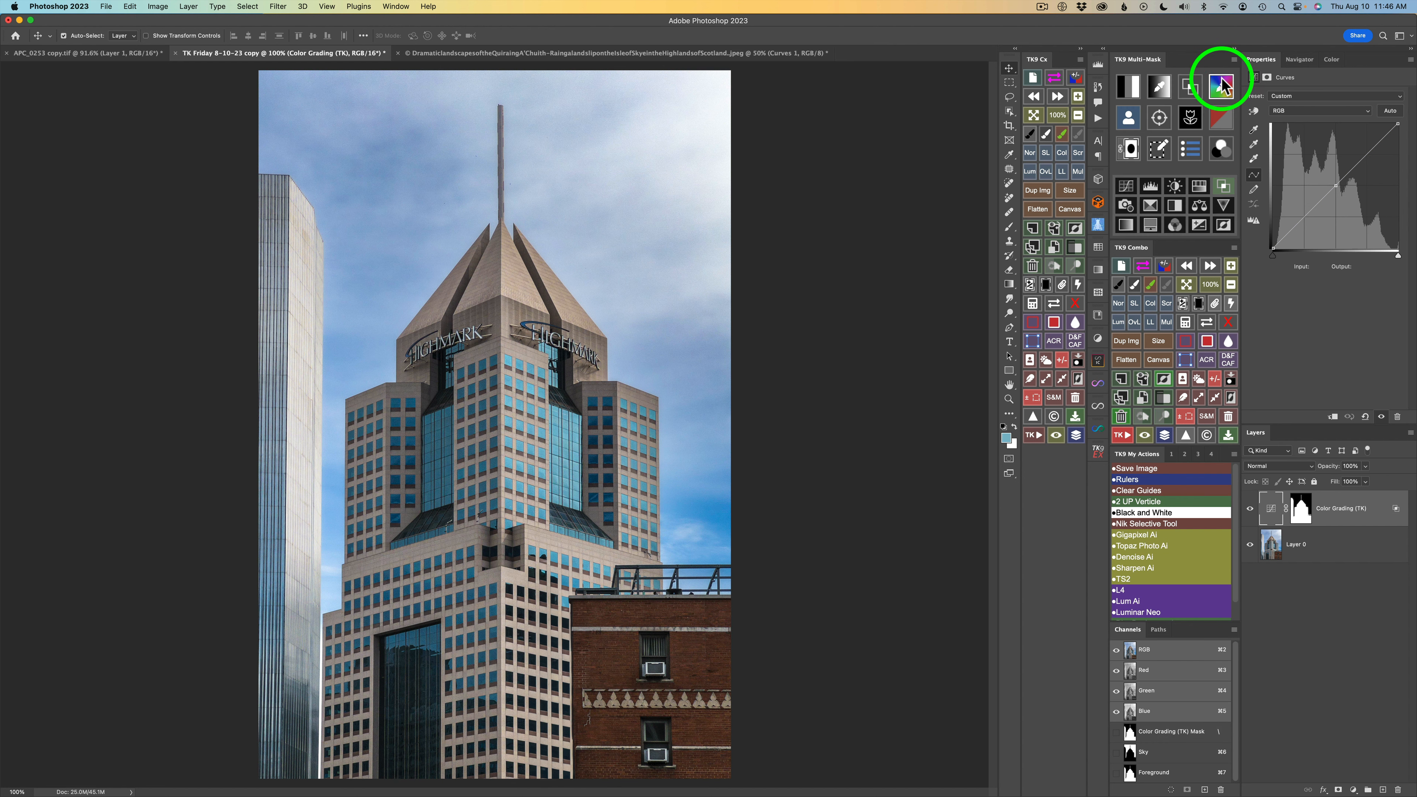
click(1221, 150)
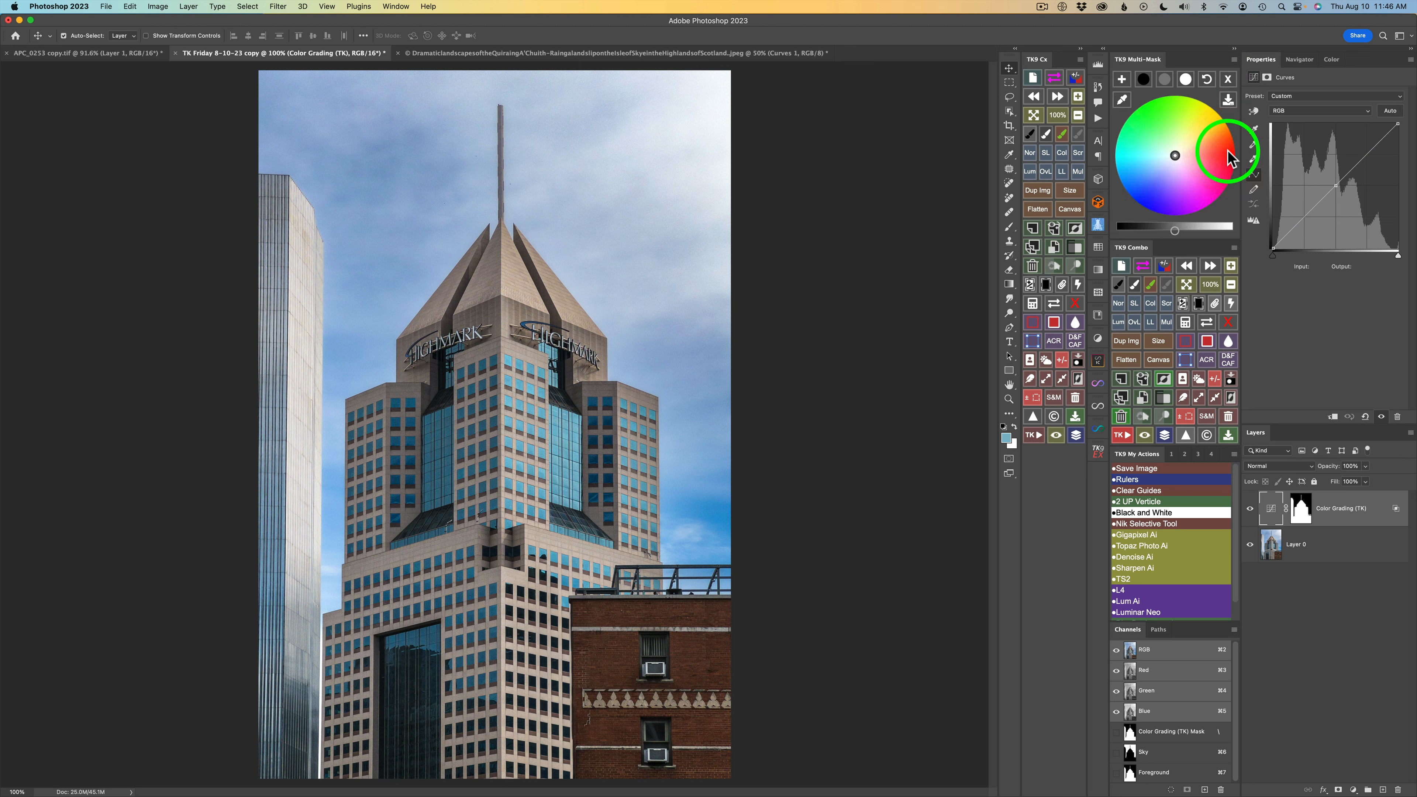
click(1167, 83)
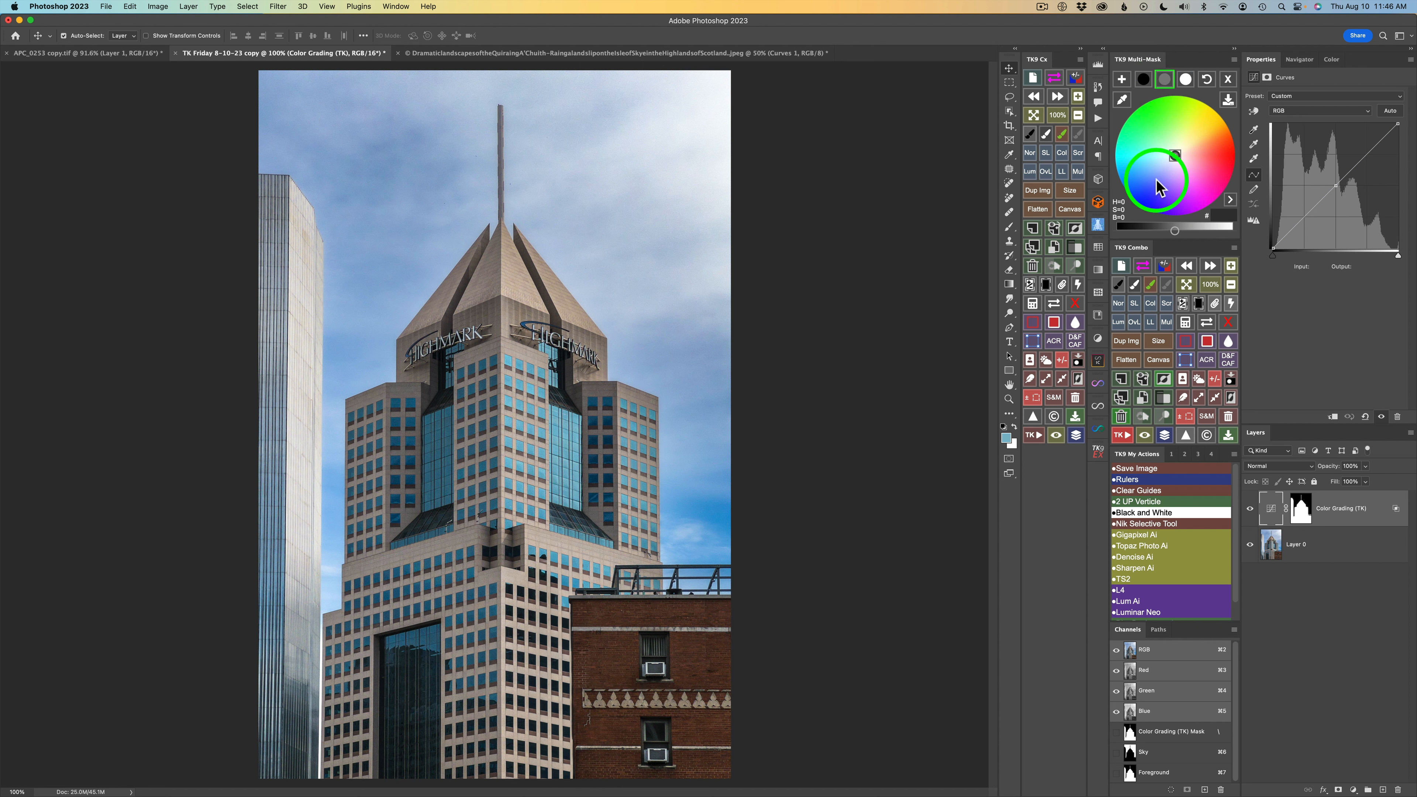
drag(1174, 230, 1189, 231)
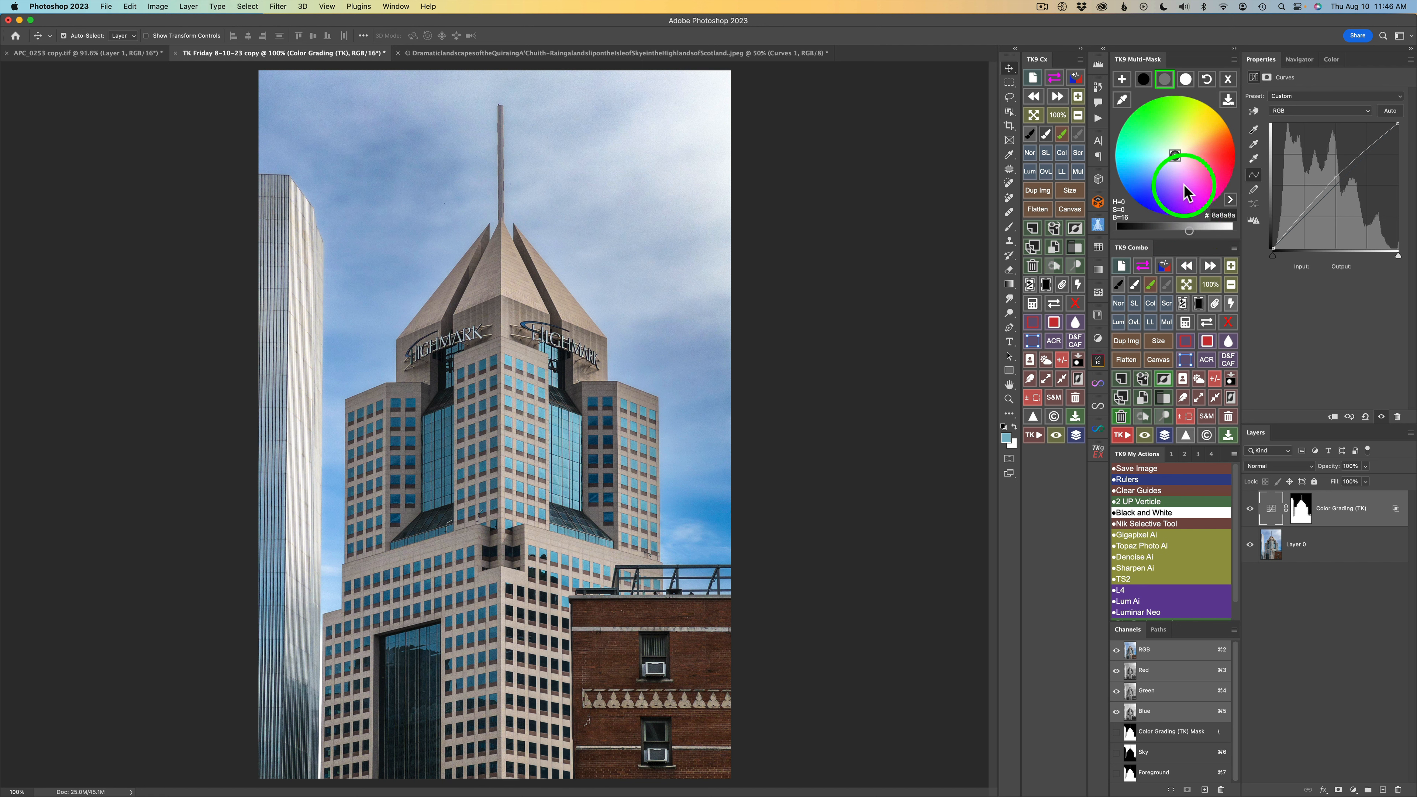
click(1184, 146)
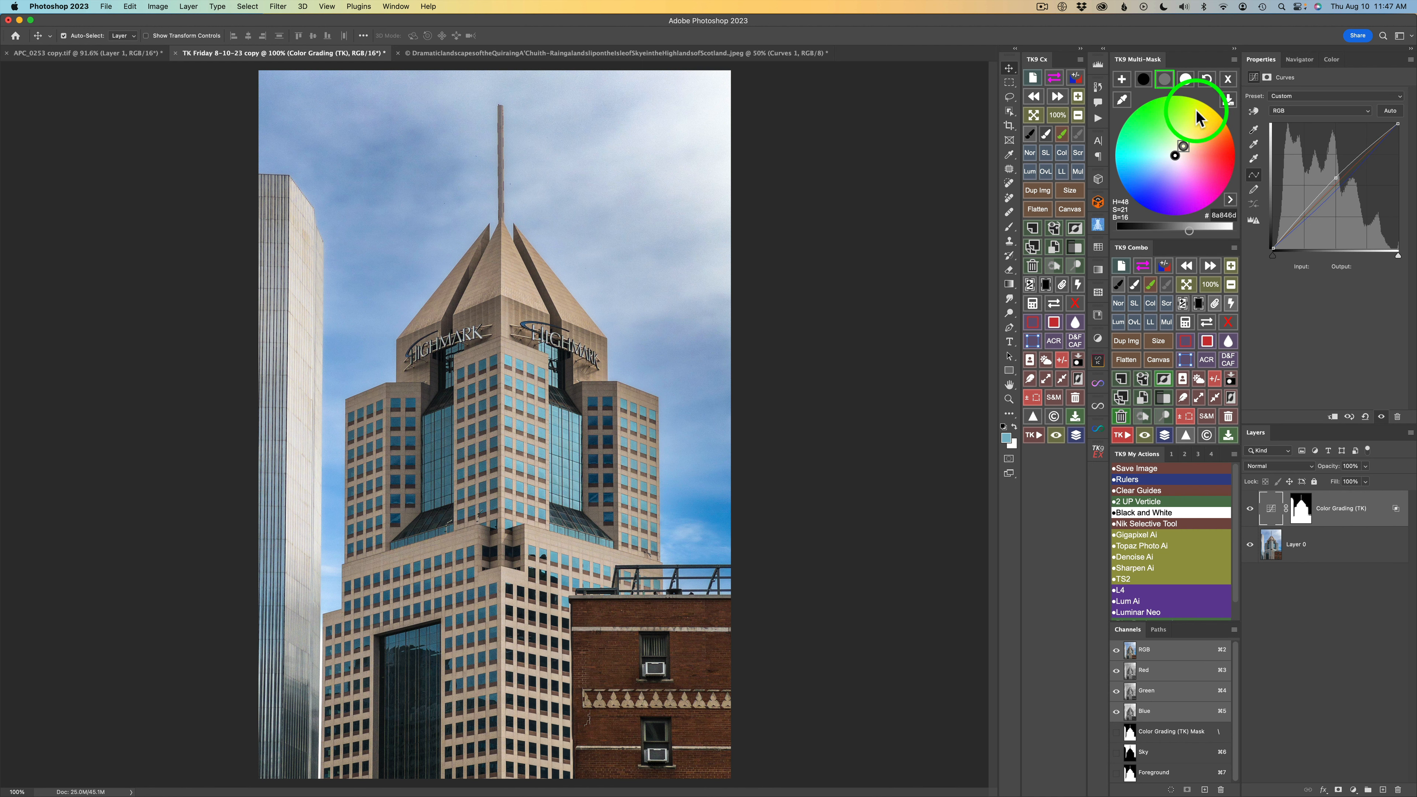
Step: Set the foreground layer's highlights brightness to 38 and compare the photo with the grading layer hidden and shown
click(1184, 83)
click(1186, 81)
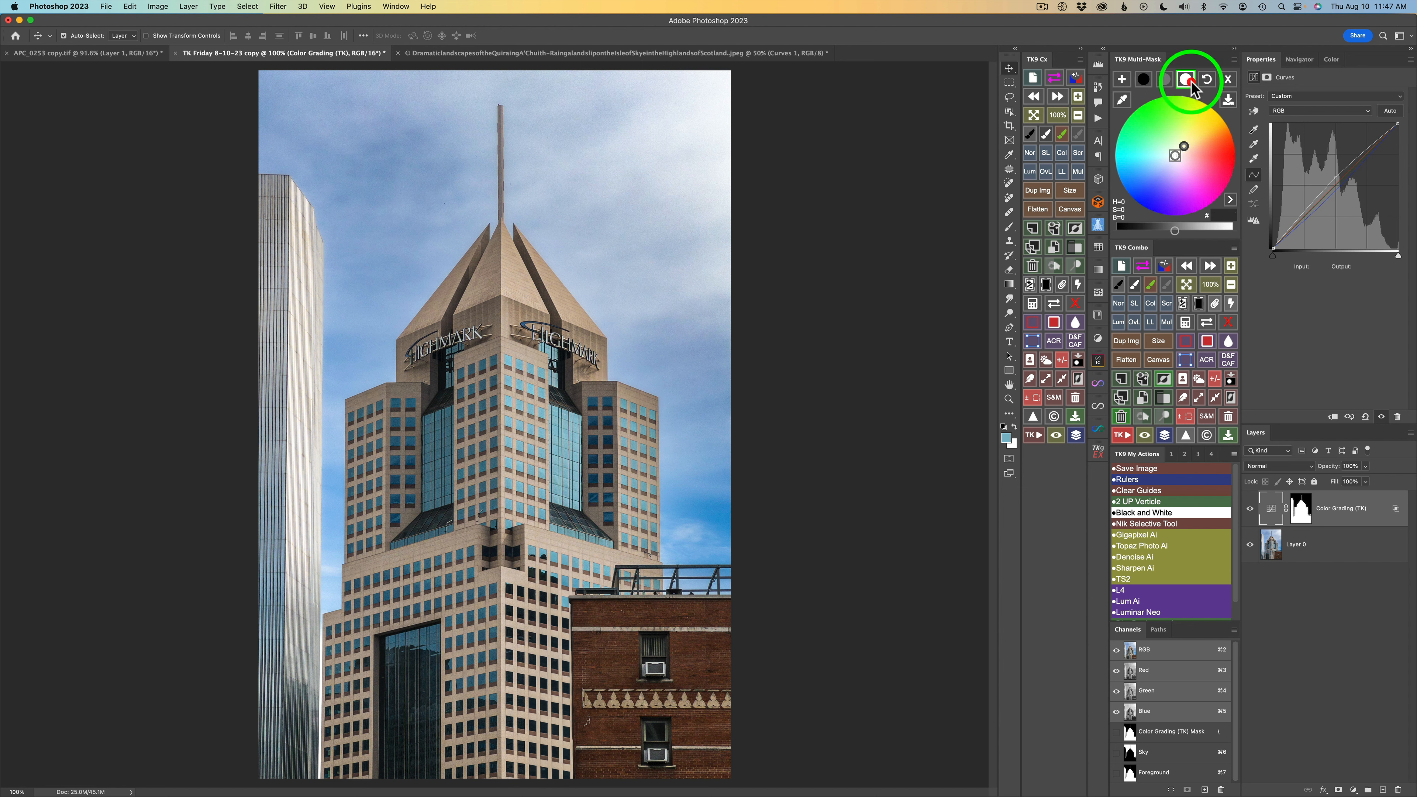
drag(1177, 231, 1209, 234)
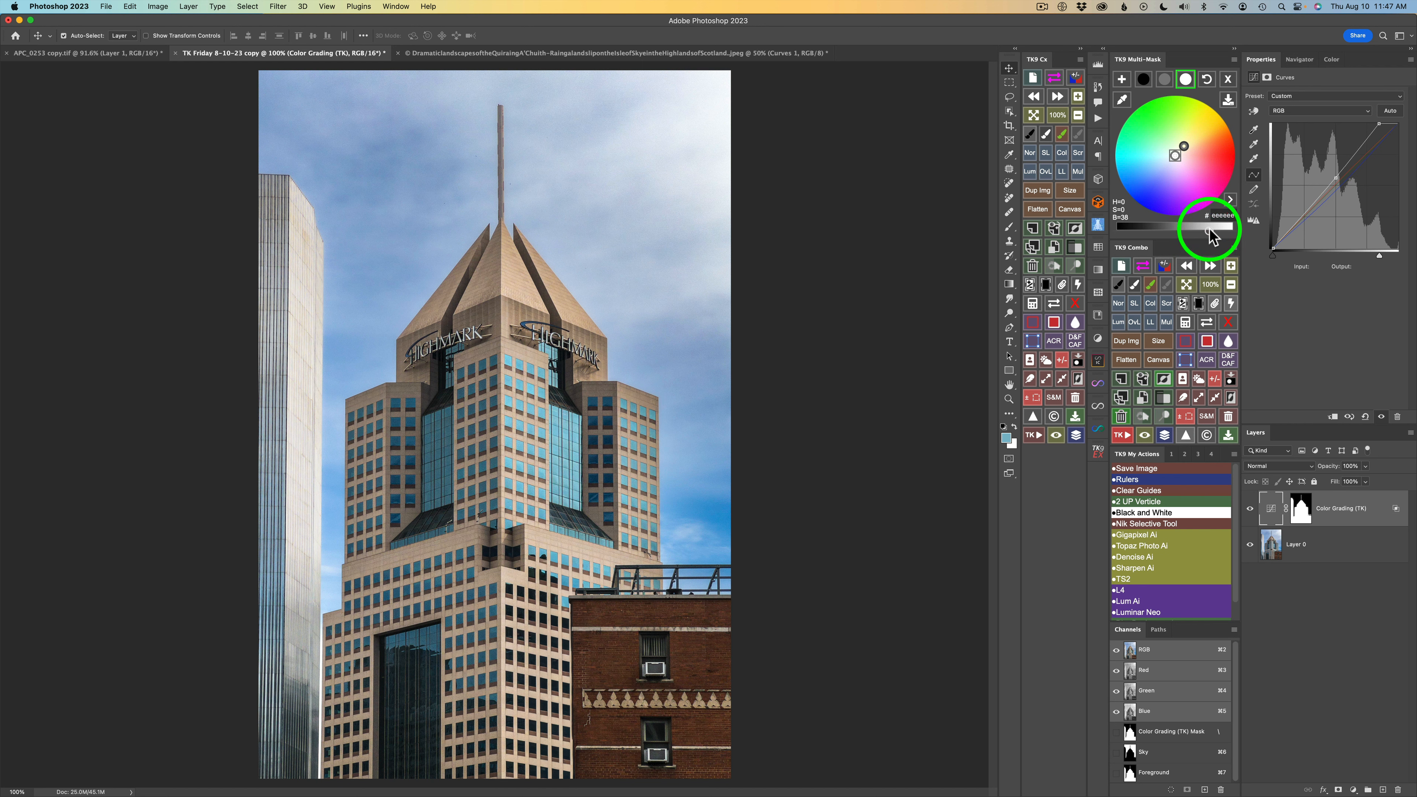
click(1249, 512)
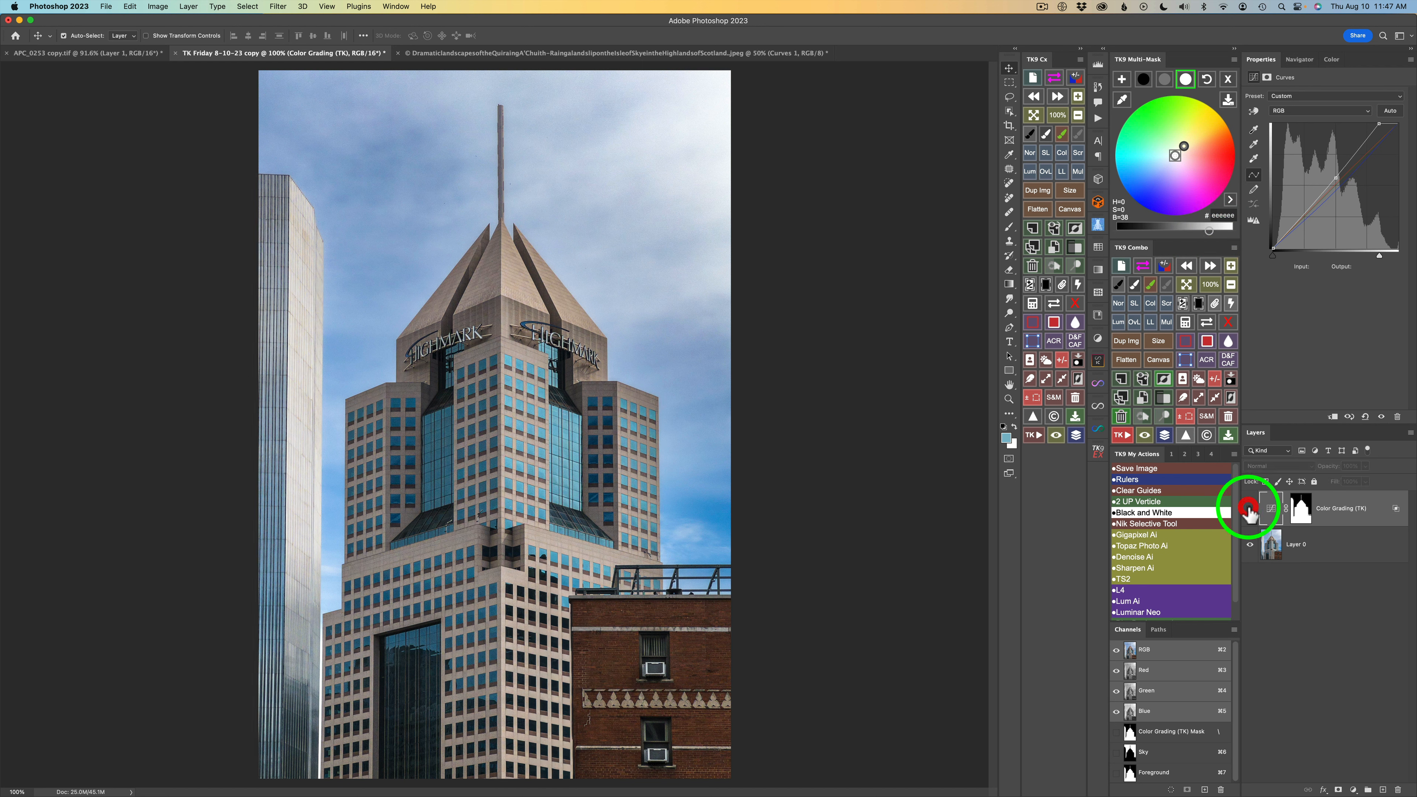
click(1250, 512)
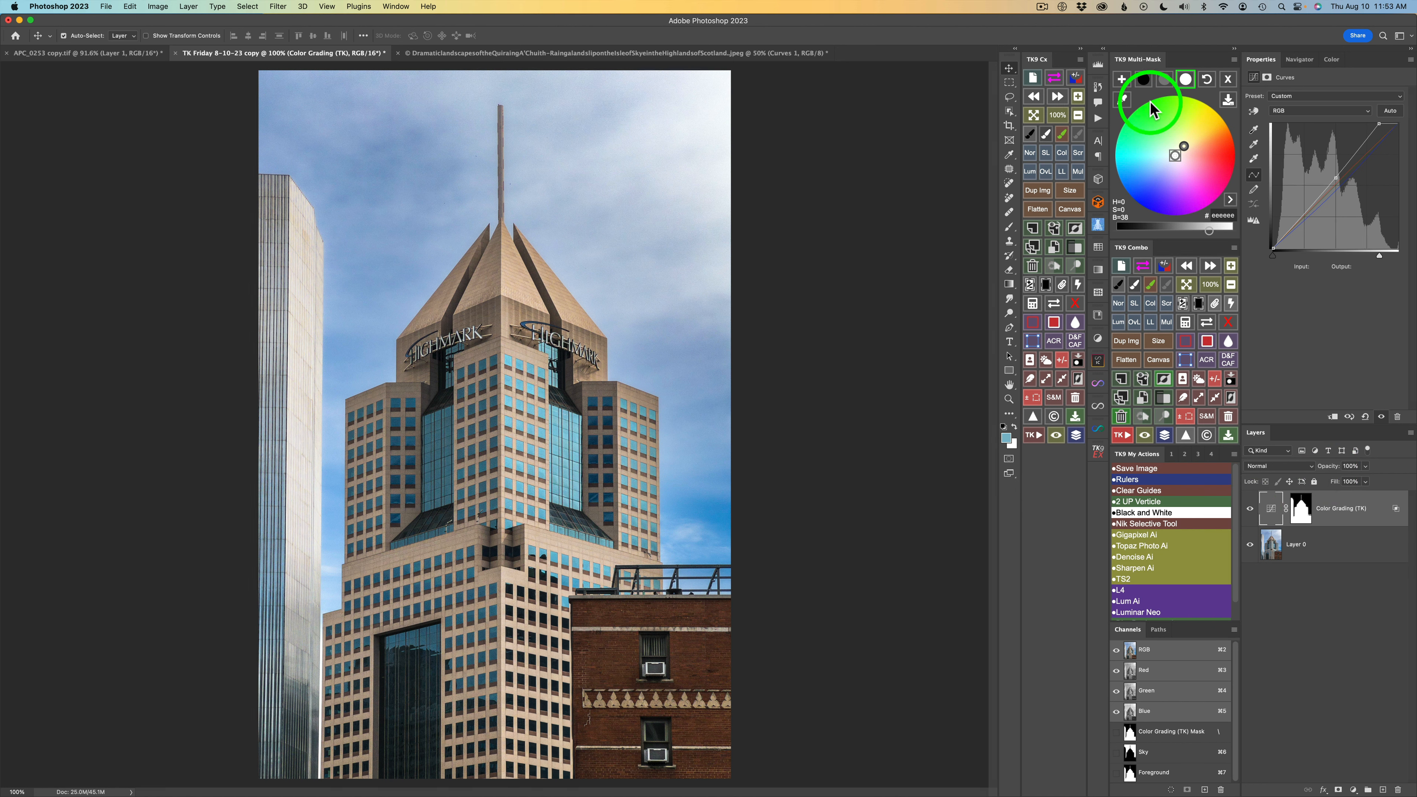
Step: Add a second TK9 Color Grading layer and apply the saved Sky channel as its layer mask
click(1122, 82)
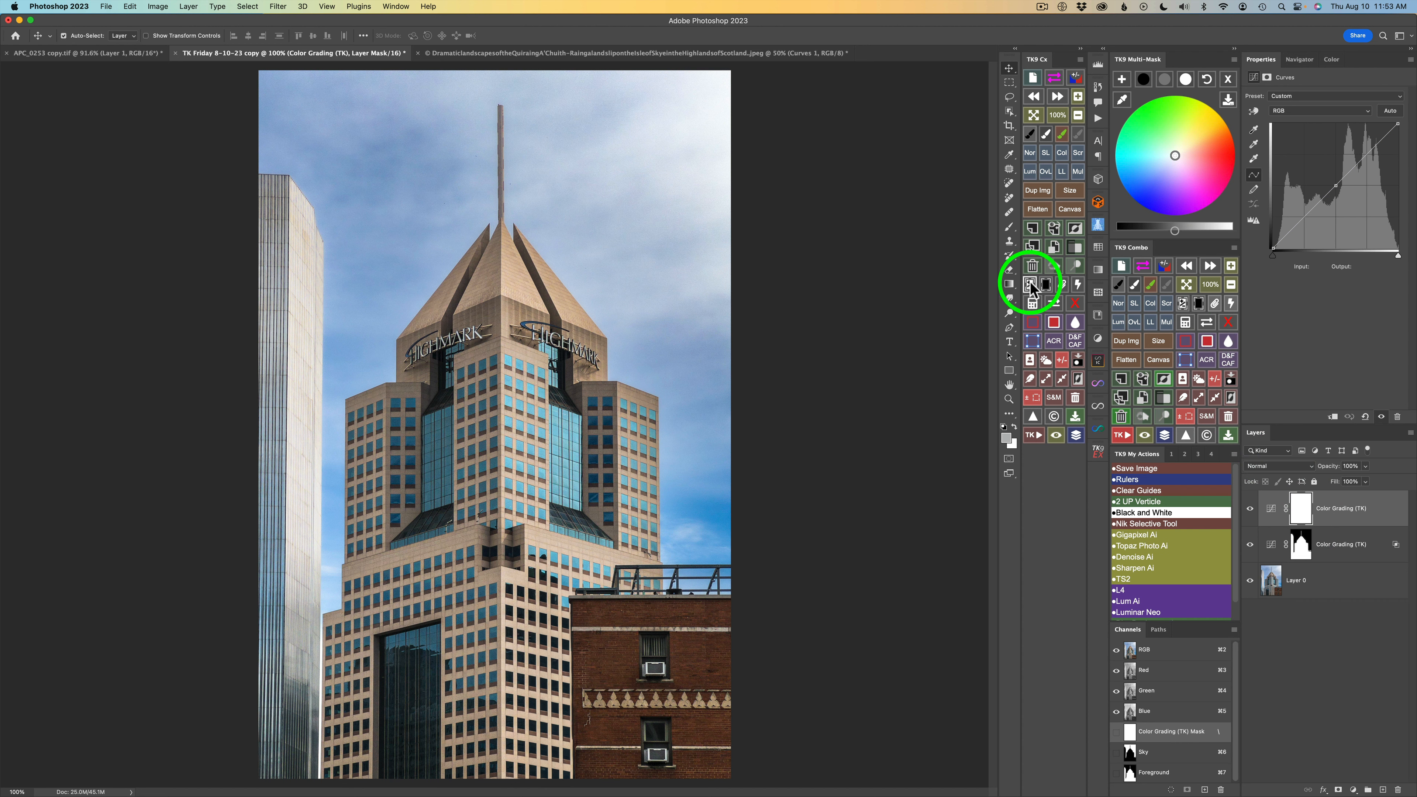
click(1033, 308)
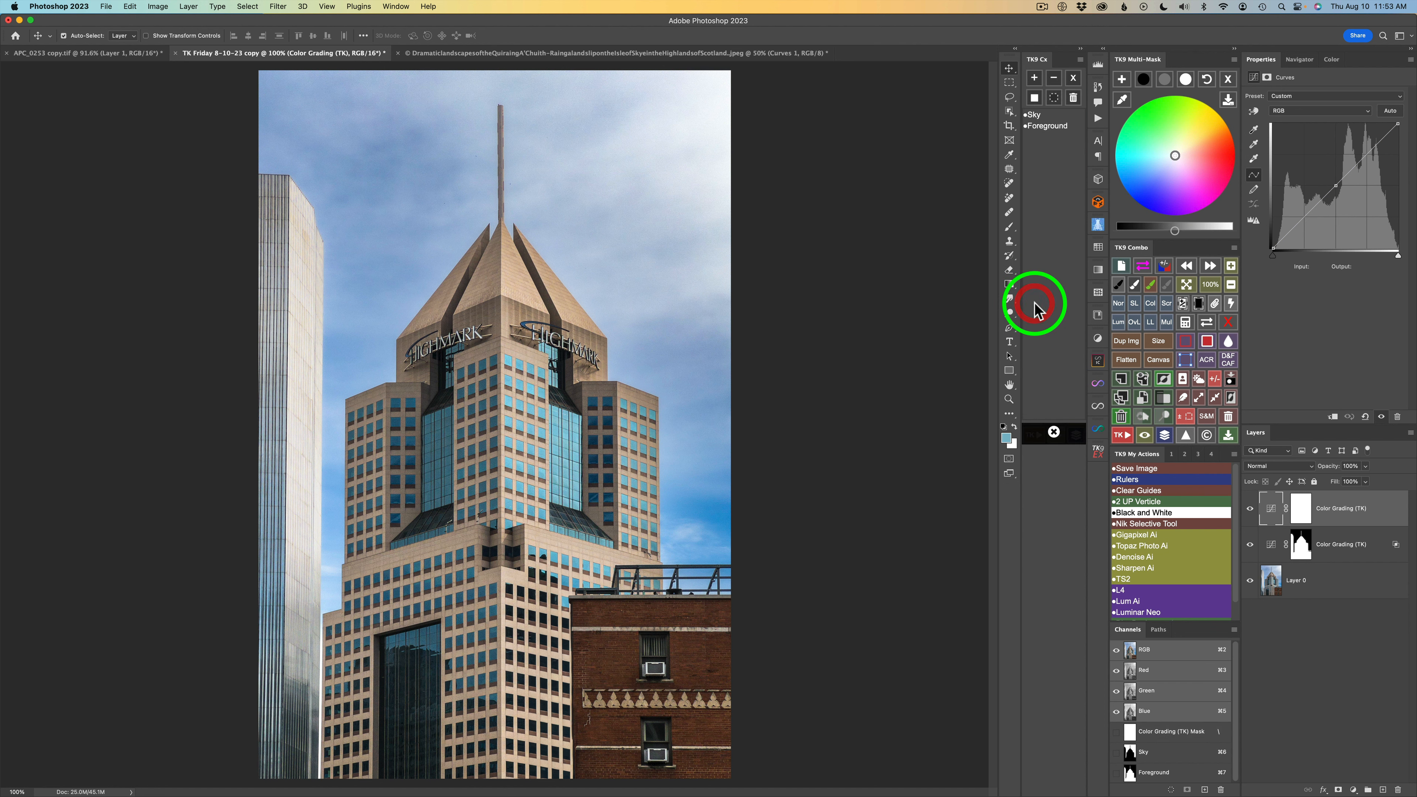
click(1035, 116)
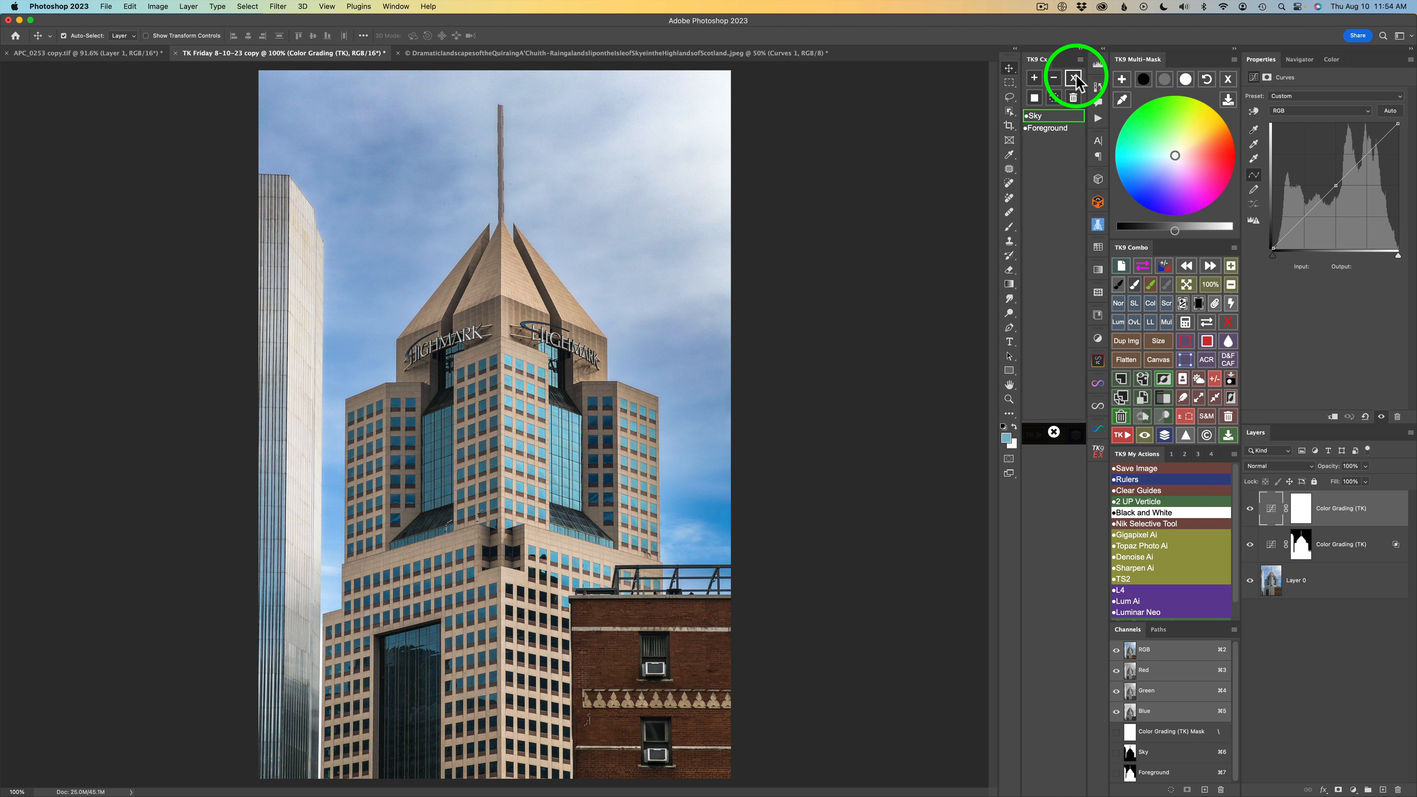
click(1075, 76)
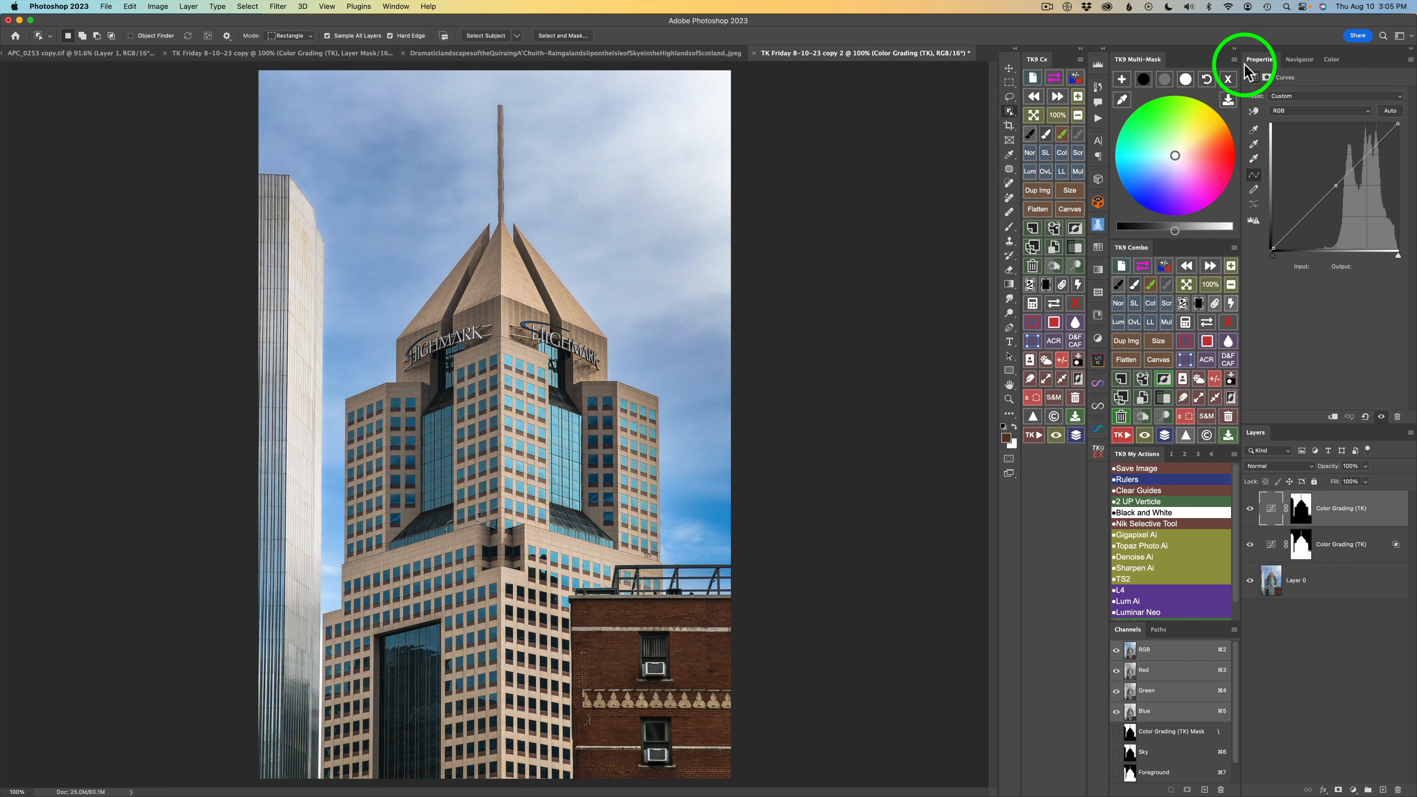
Step: Apply a Midtones 3 Blend If to the sky Color Grading layer and check its underlying-layer sliders in the Layer Style settings
click(1227, 78)
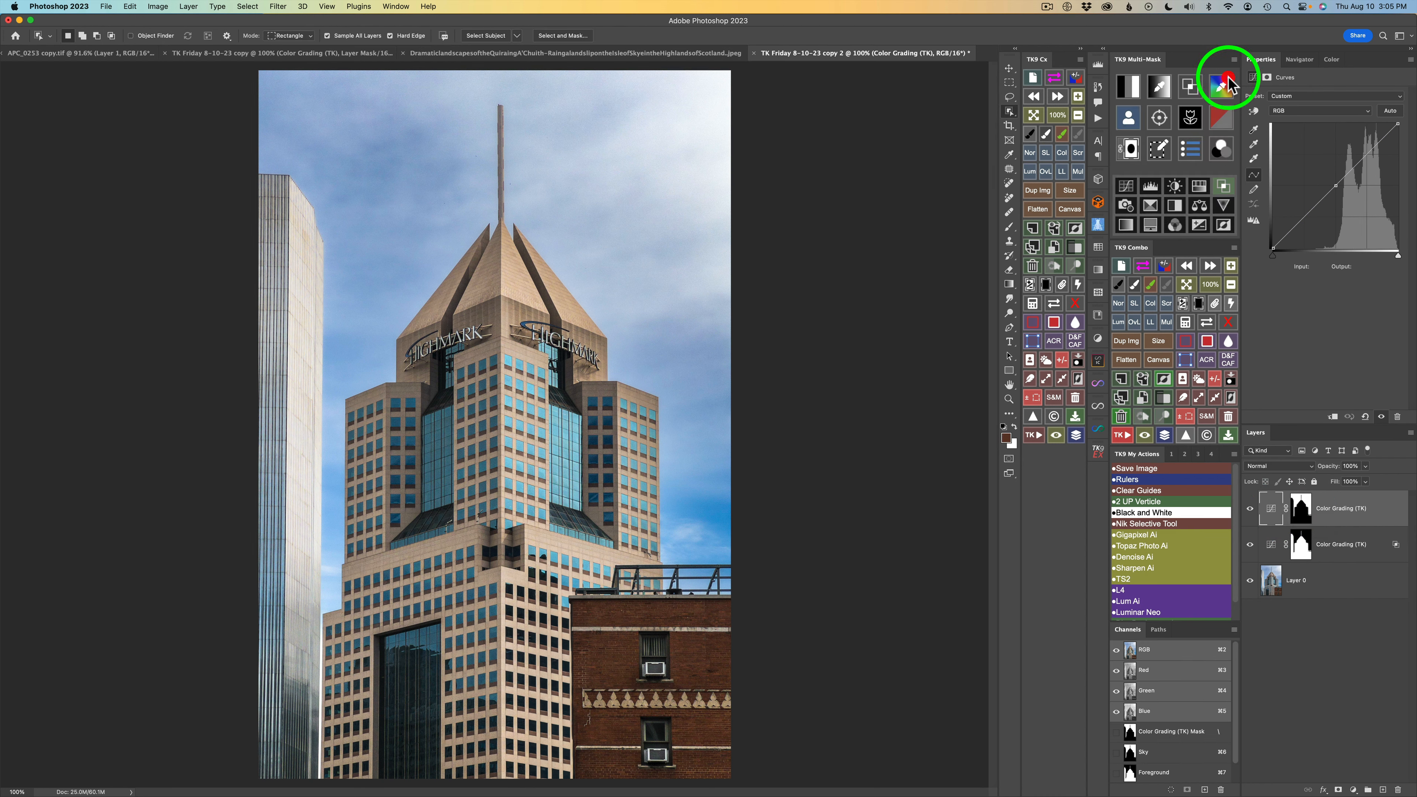
click(1224, 190)
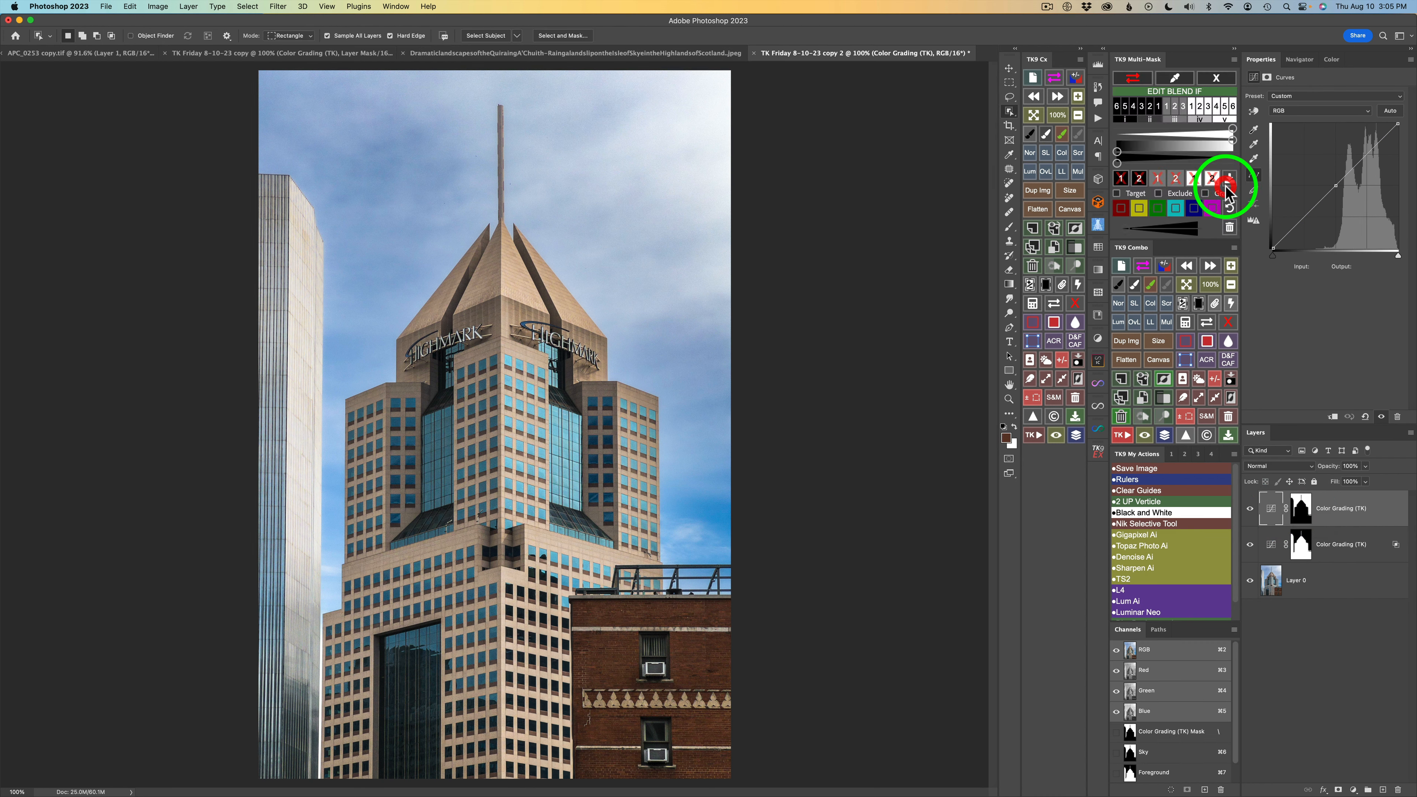
click(1183, 111)
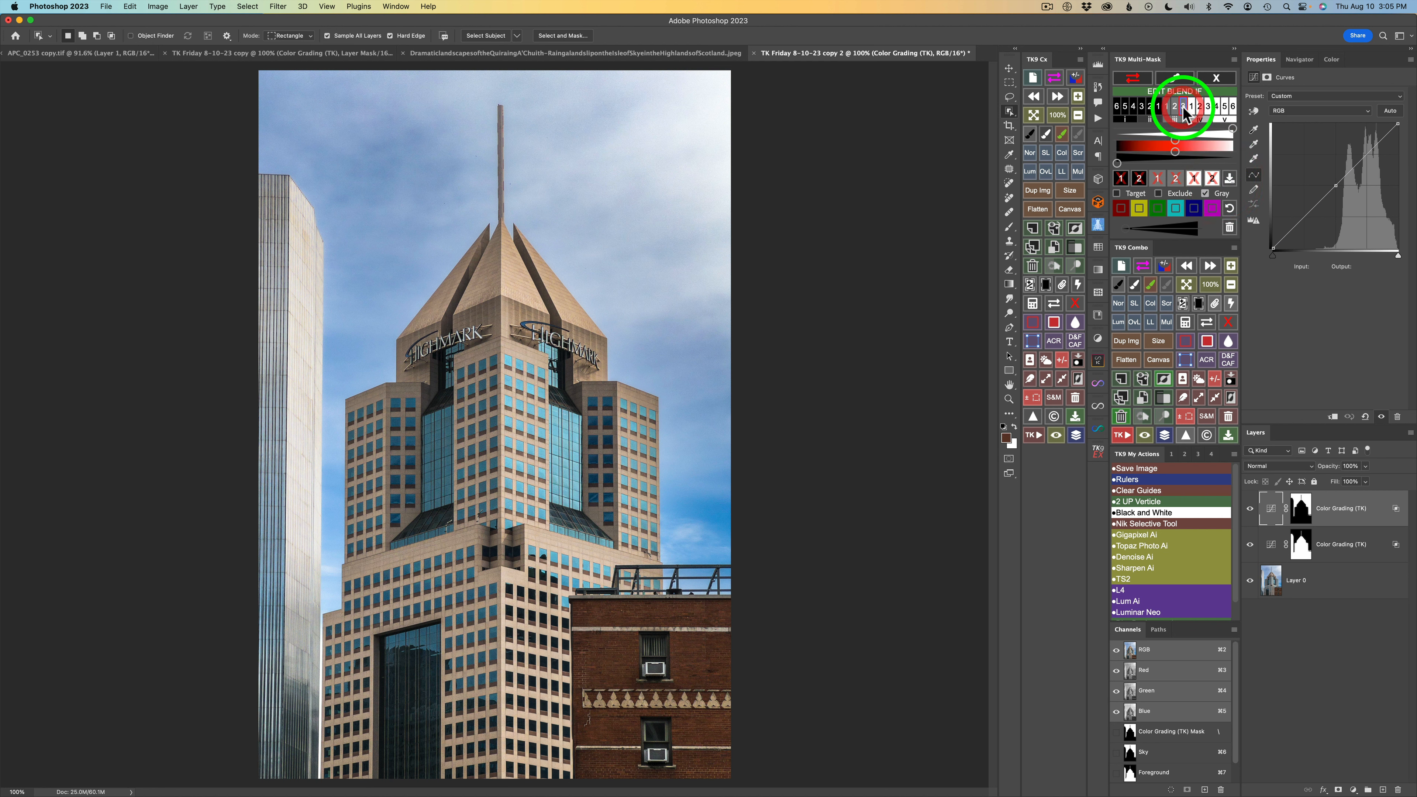
double_click(1396, 508)
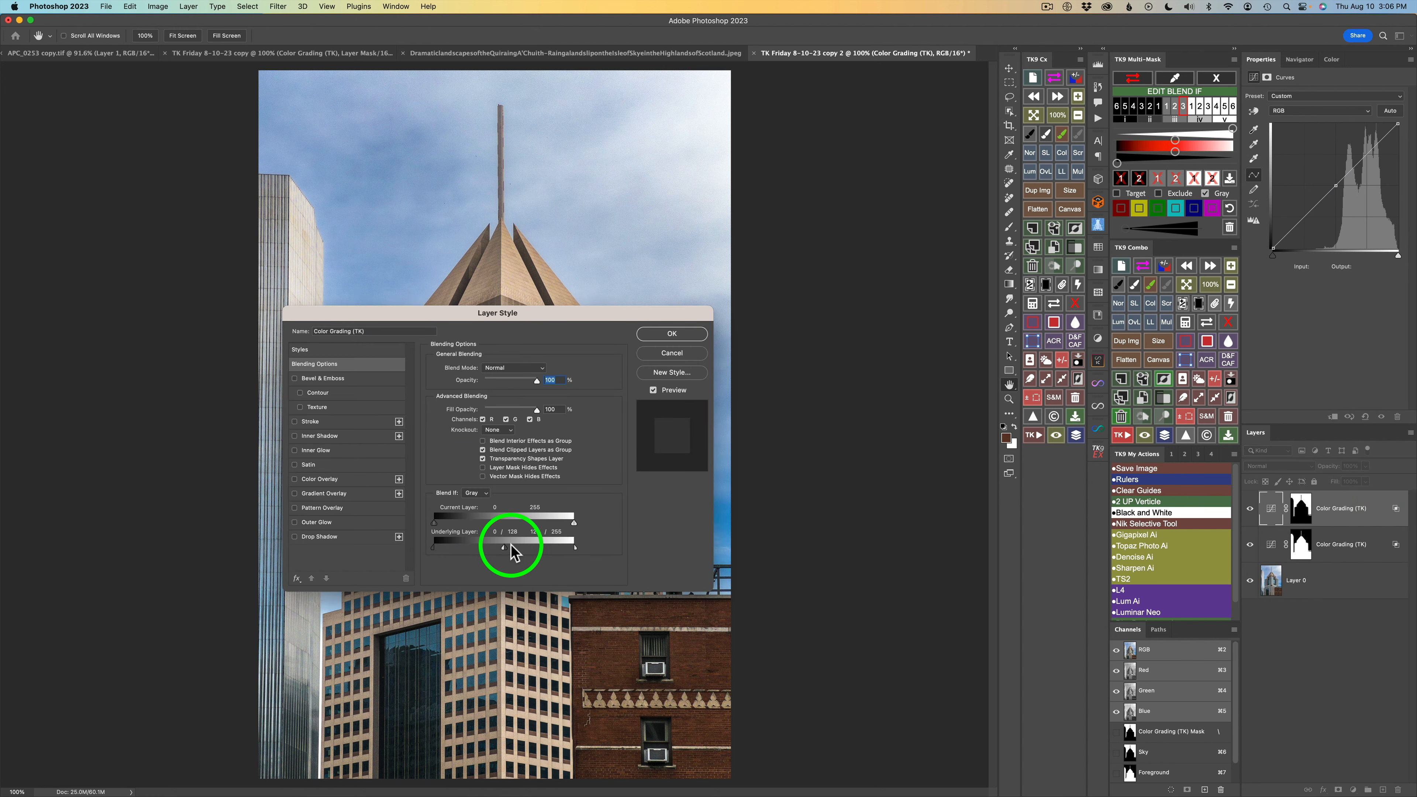
click(677, 352)
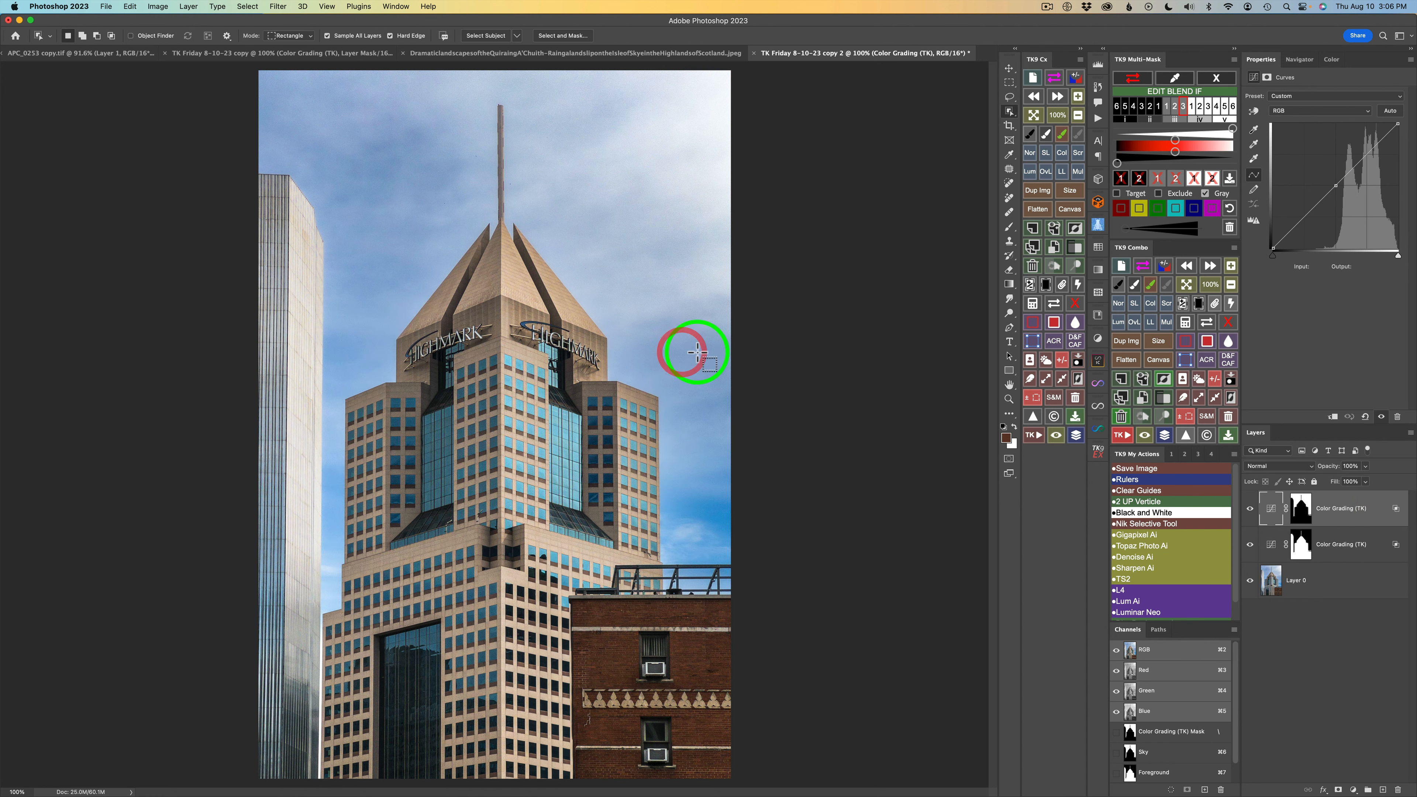
Step: Grade the sky layer's midtones with brightness -29, hue 47 and saturation 41
click(1214, 76)
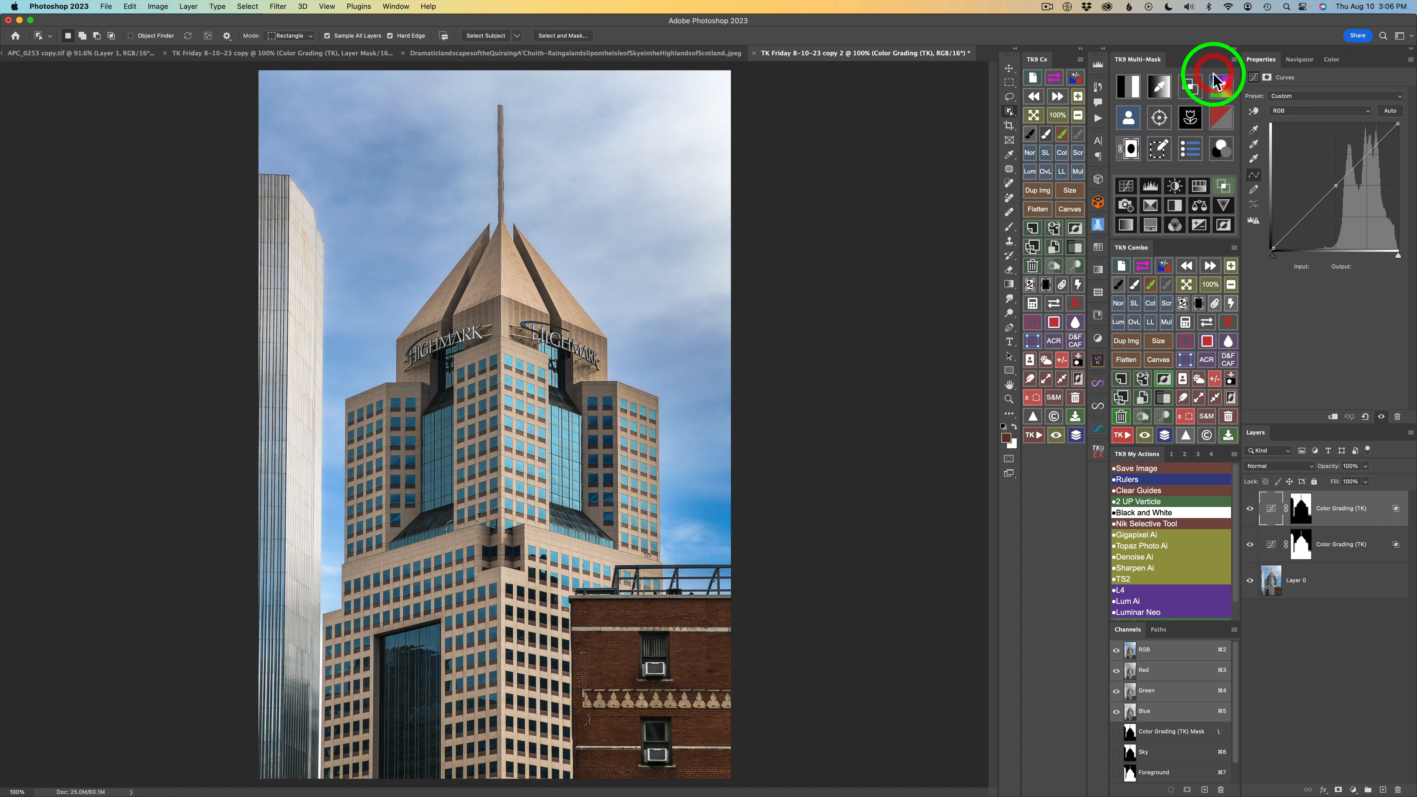
click(1223, 151)
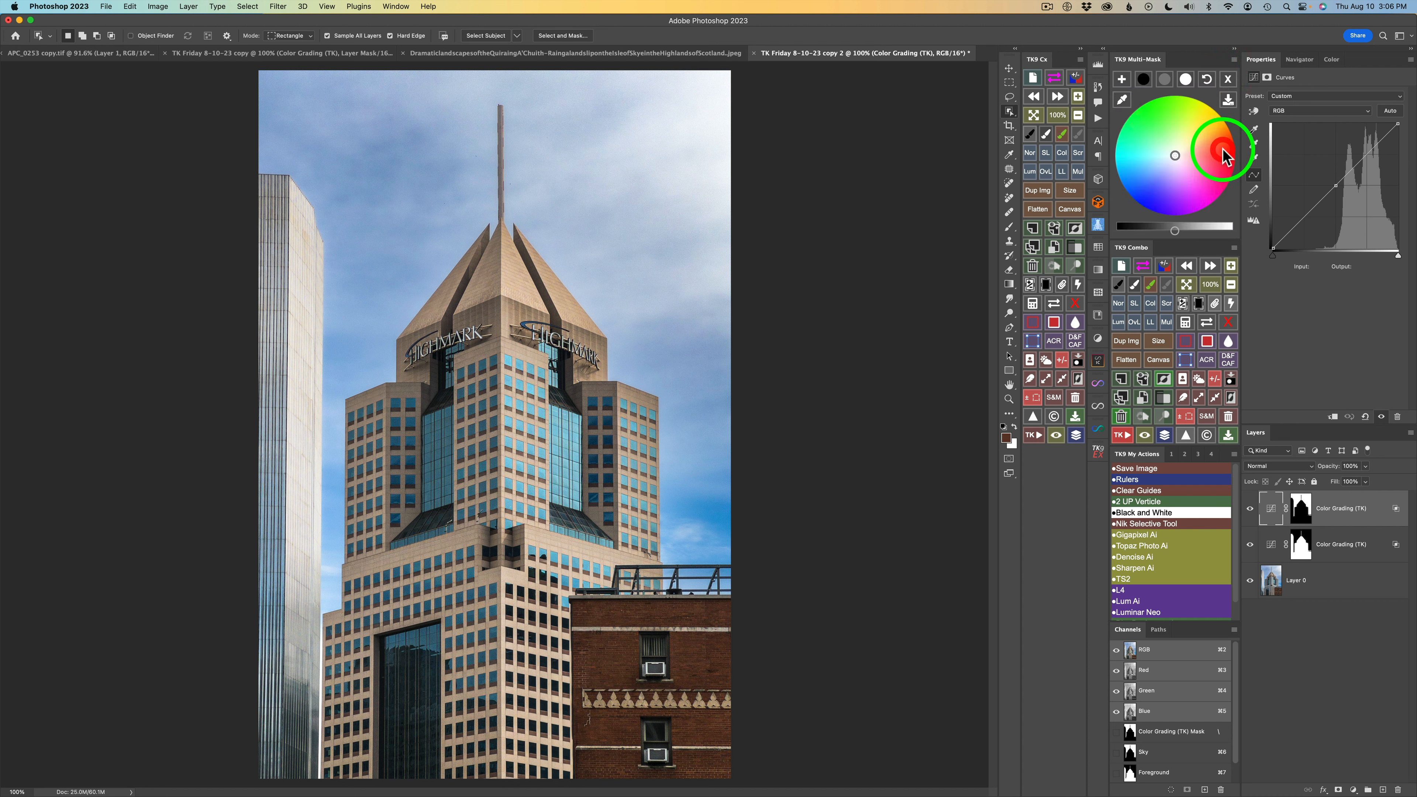
click(1166, 81)
drag(1172, 229, 1148, 231)
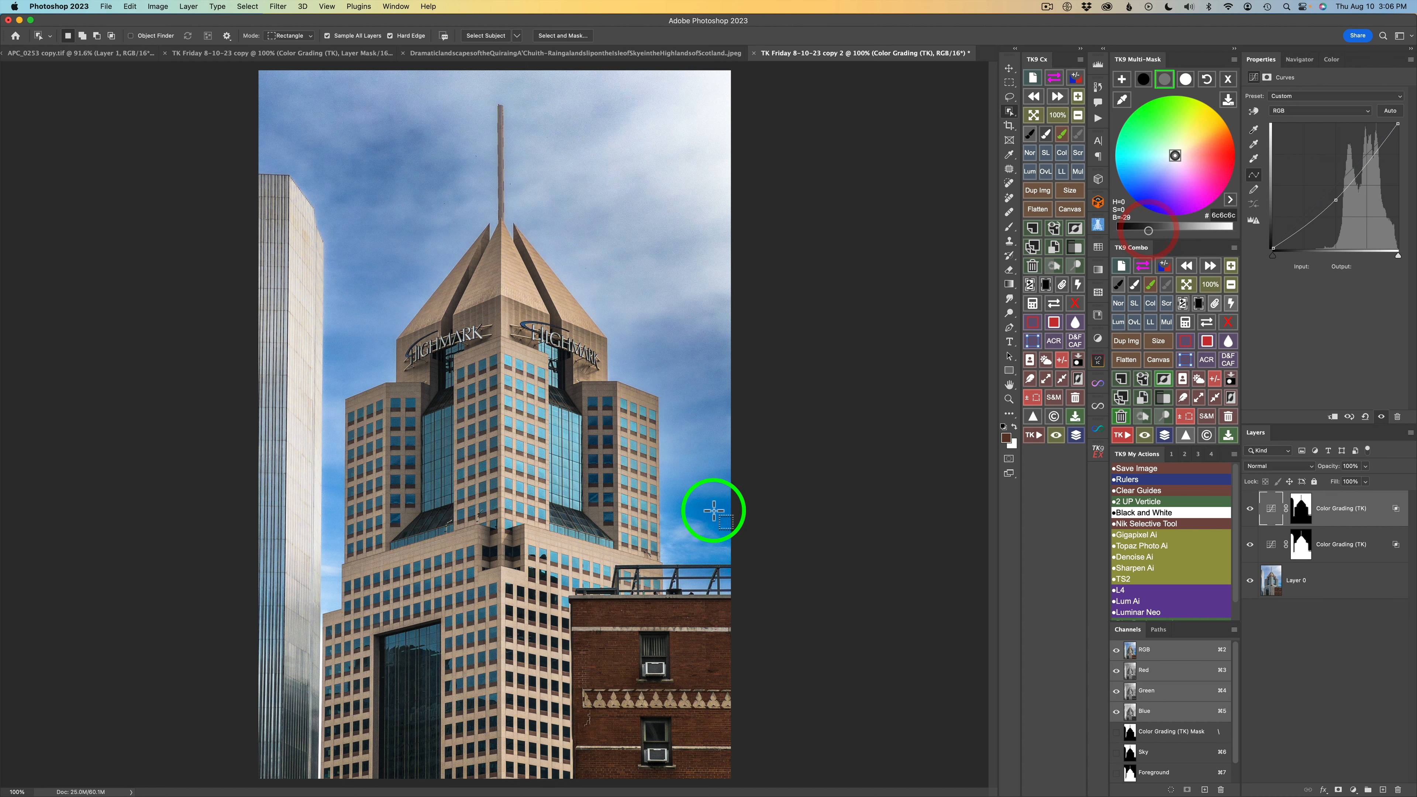
click(1192, 137)
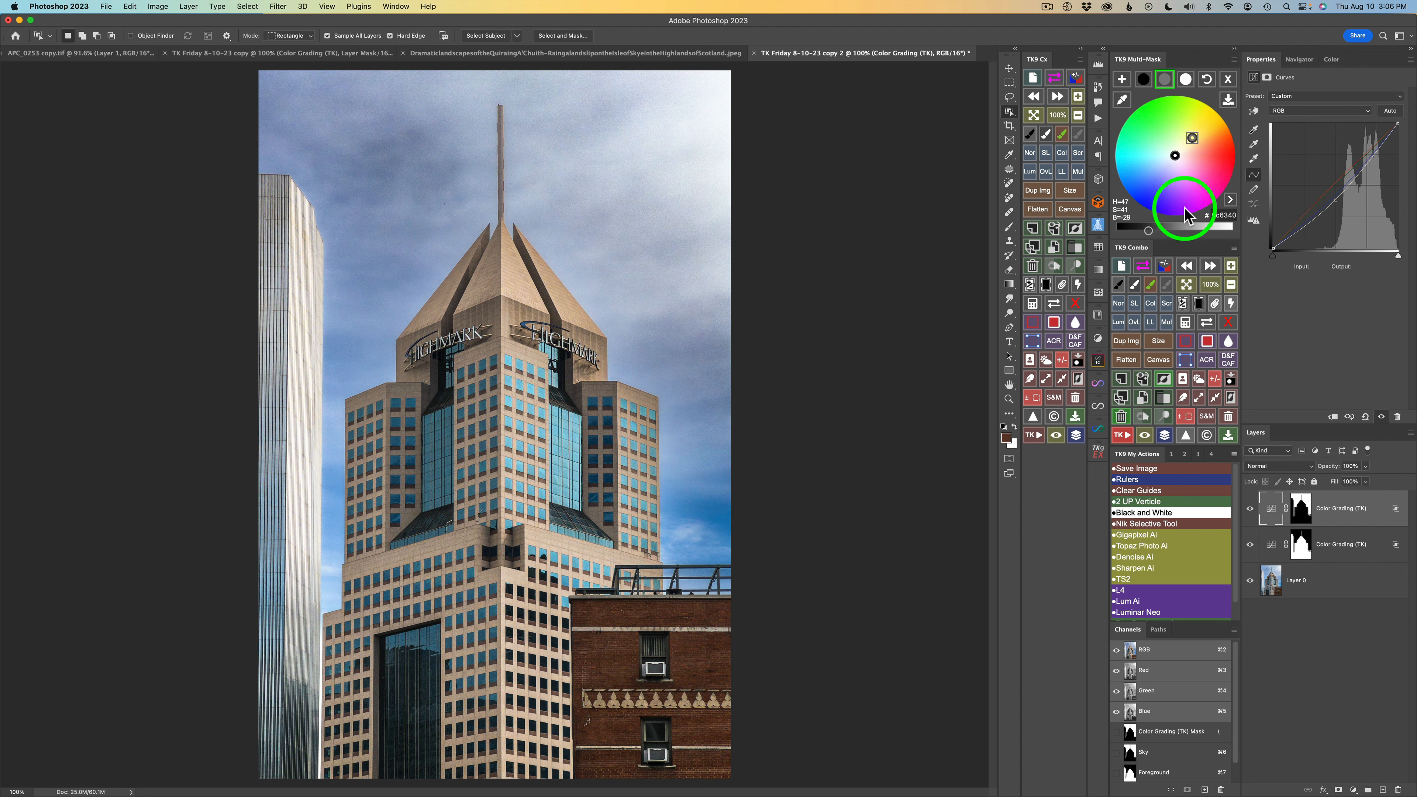
Step: Set the sky layer's highlights brightness to 18 and compare the photo with the sky grading layer hidden and shown
click(1186, 78)
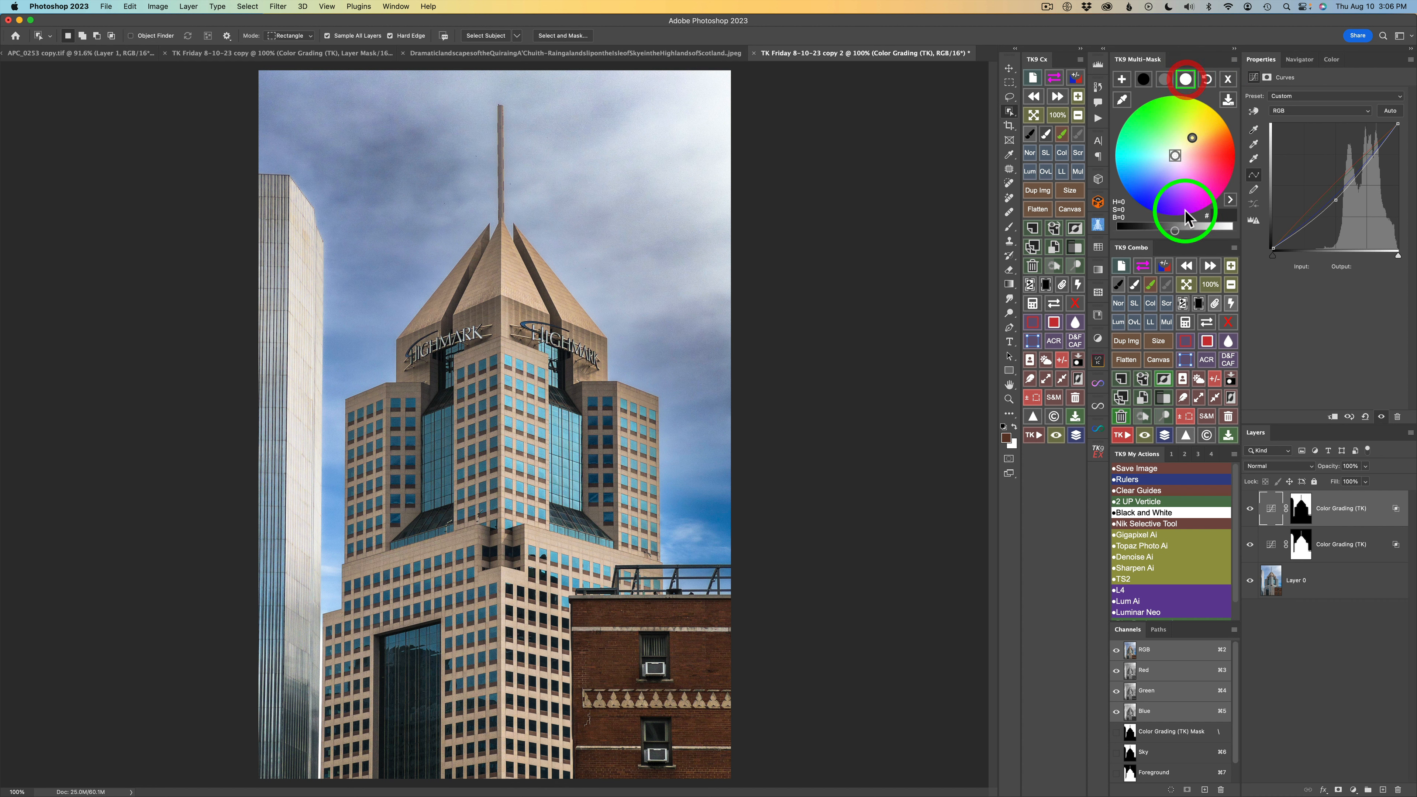
drag(1175, 231, 1191, 231)
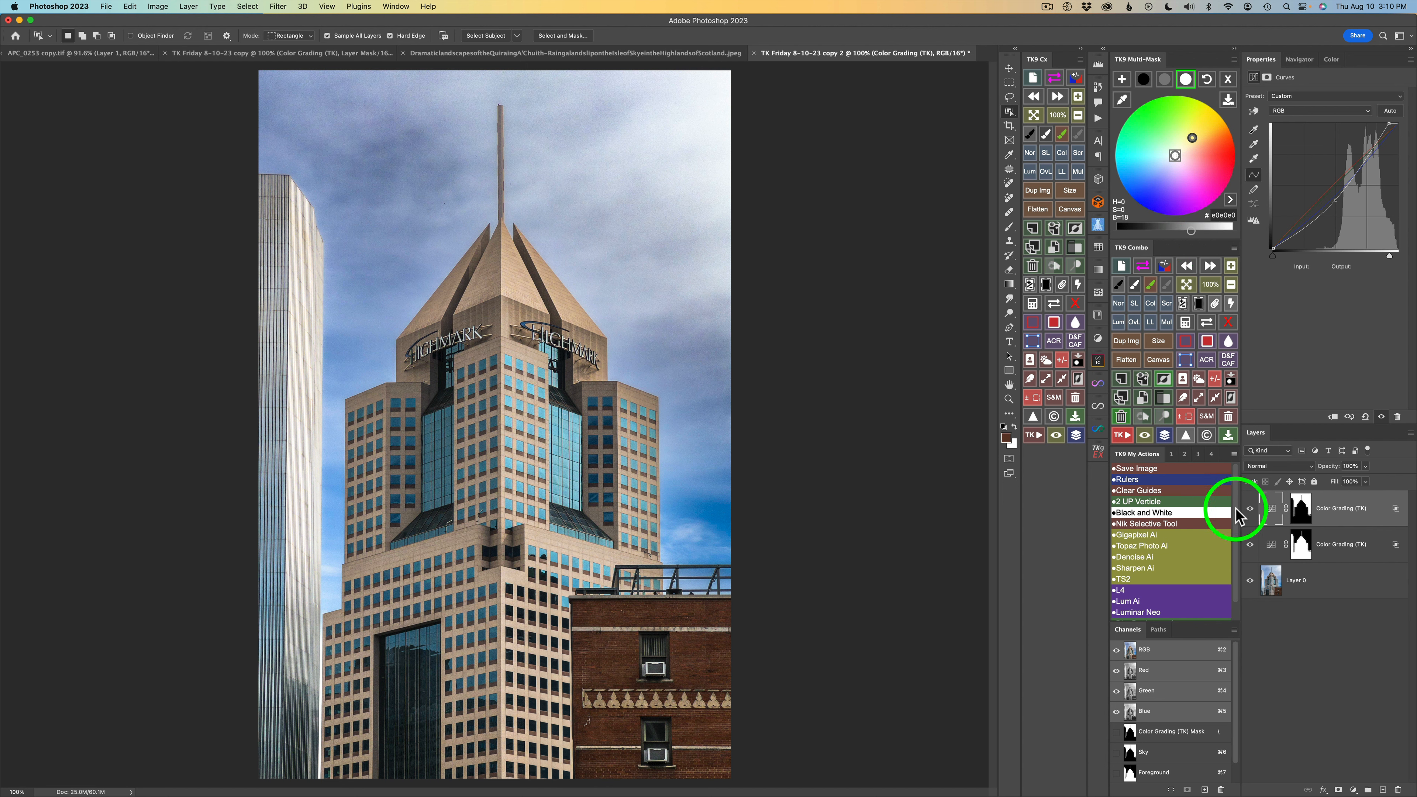
click(1251, 513)
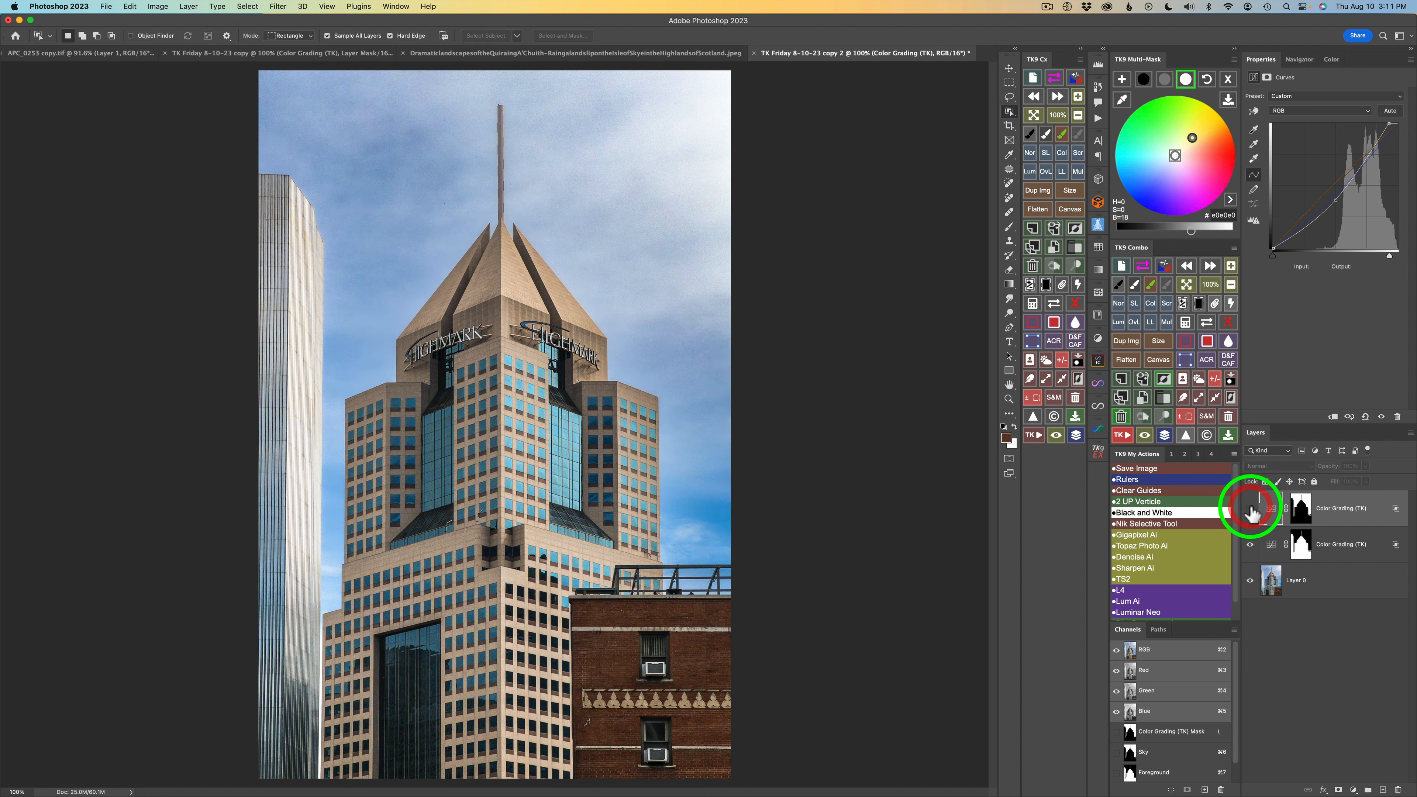
click(1251, 512)
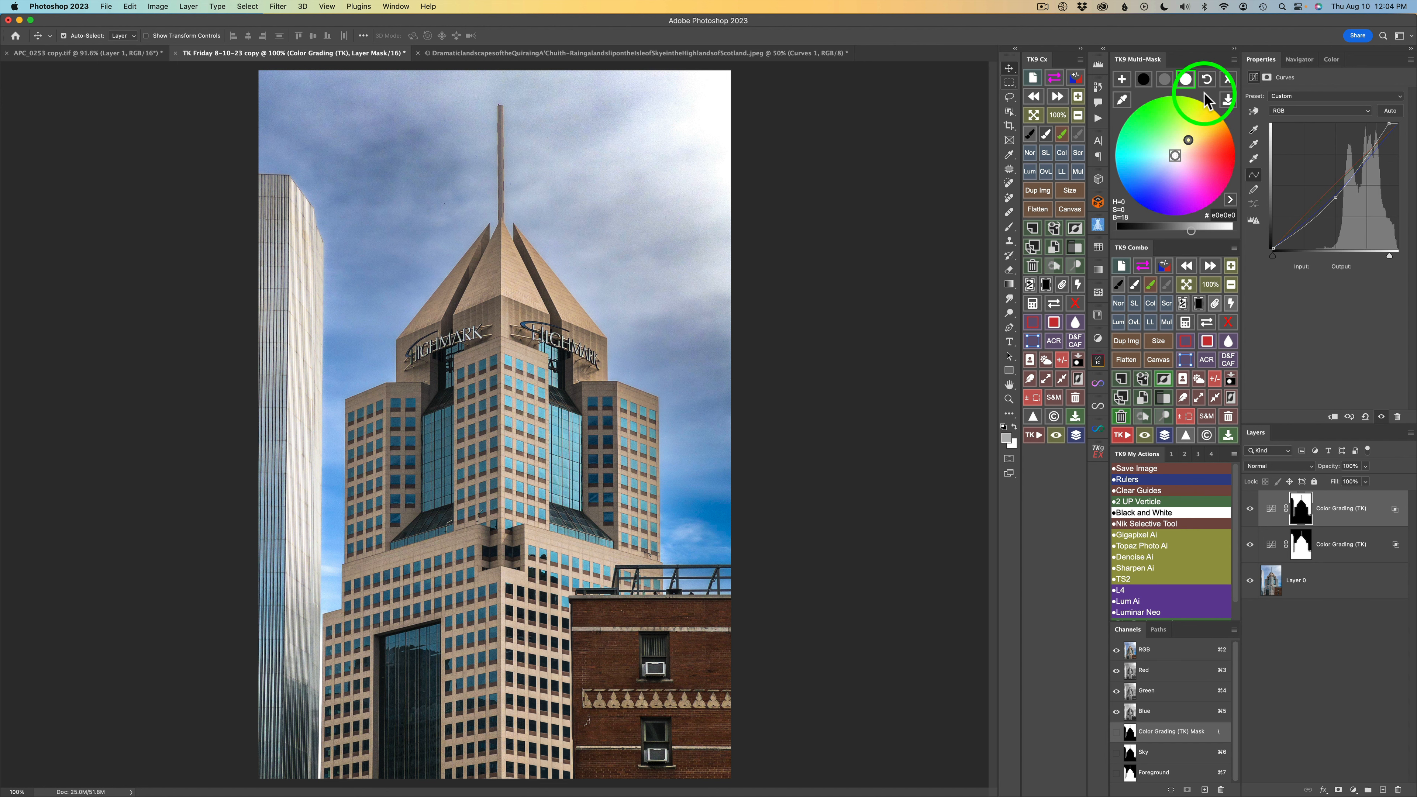
Step: Generate a TK9 color mask from the blue sampled in the skyscraper's windows
click(1231, 80)
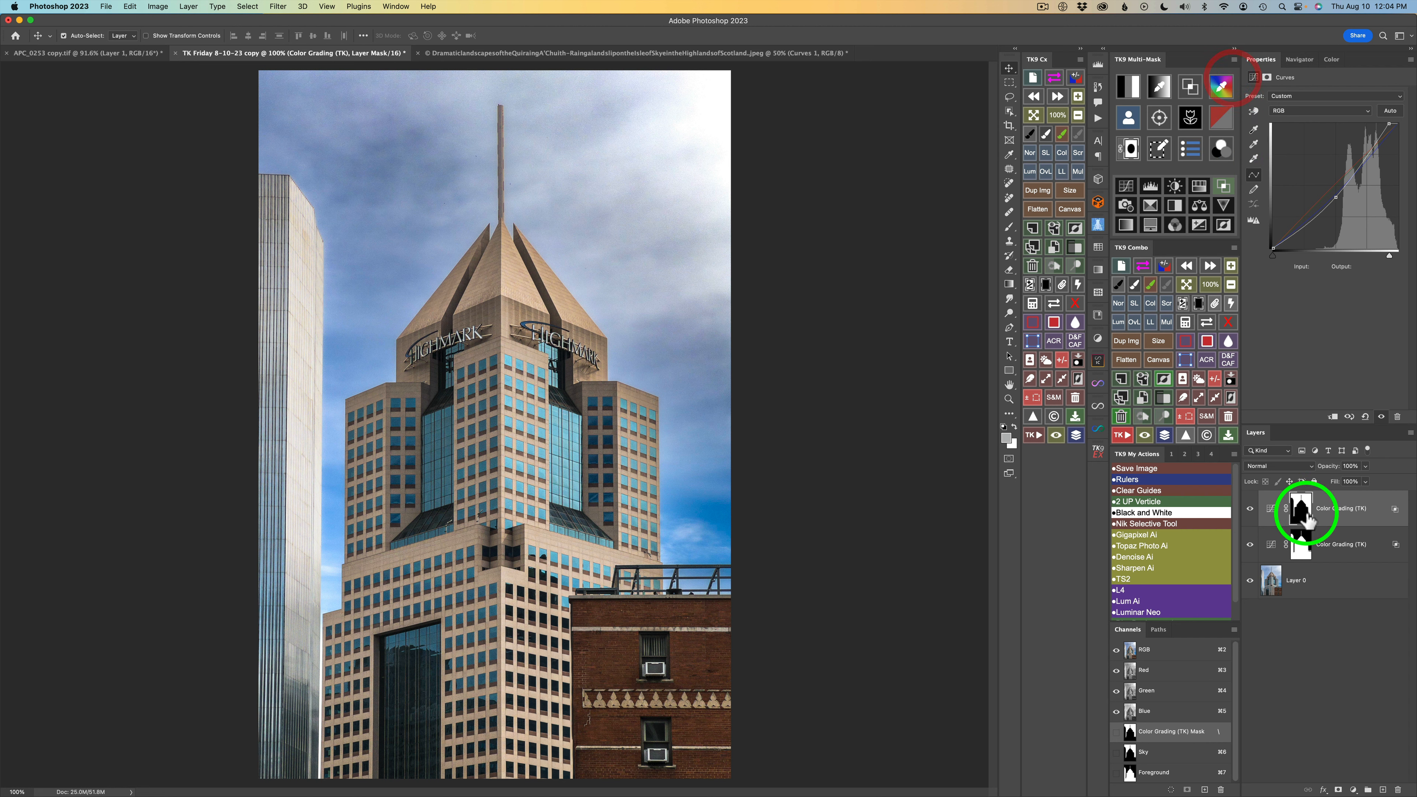
click(1223, 91)
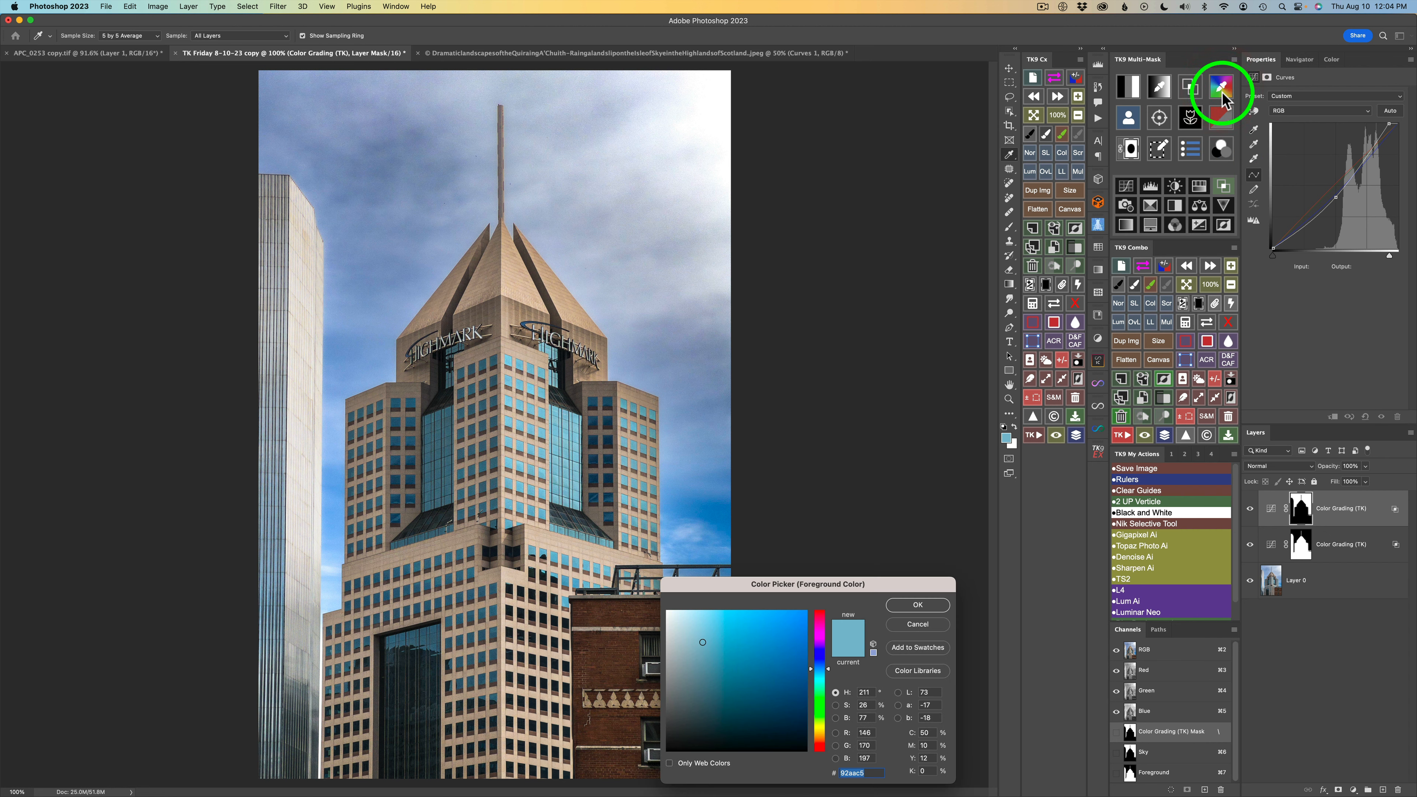
click(542, 374)
click(917, 605)
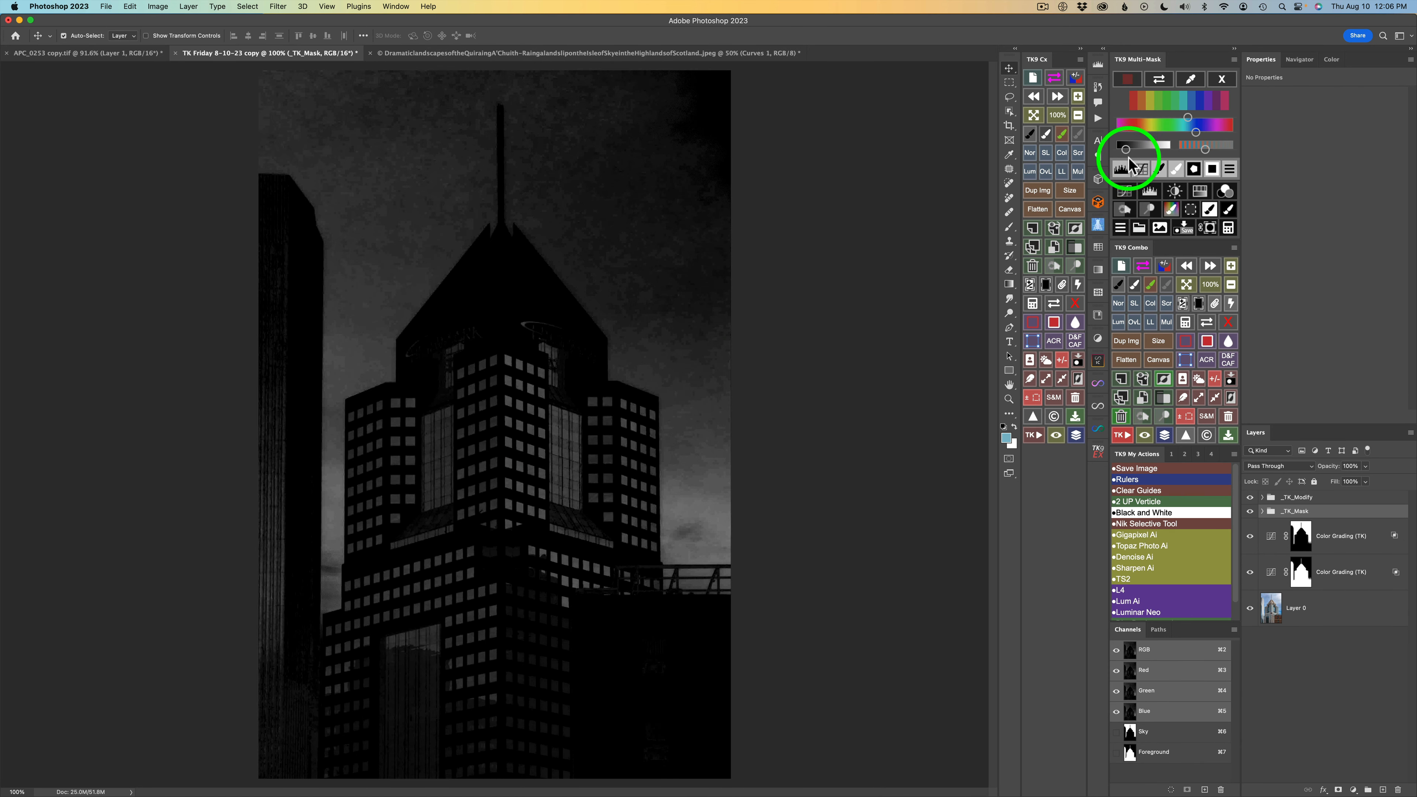
Step: Brighten the blue color mask so the skyscraper's windows stand out and fine-tune its blue hue range
drag(1126, 147, 1163, 151)
click(1163, 152)
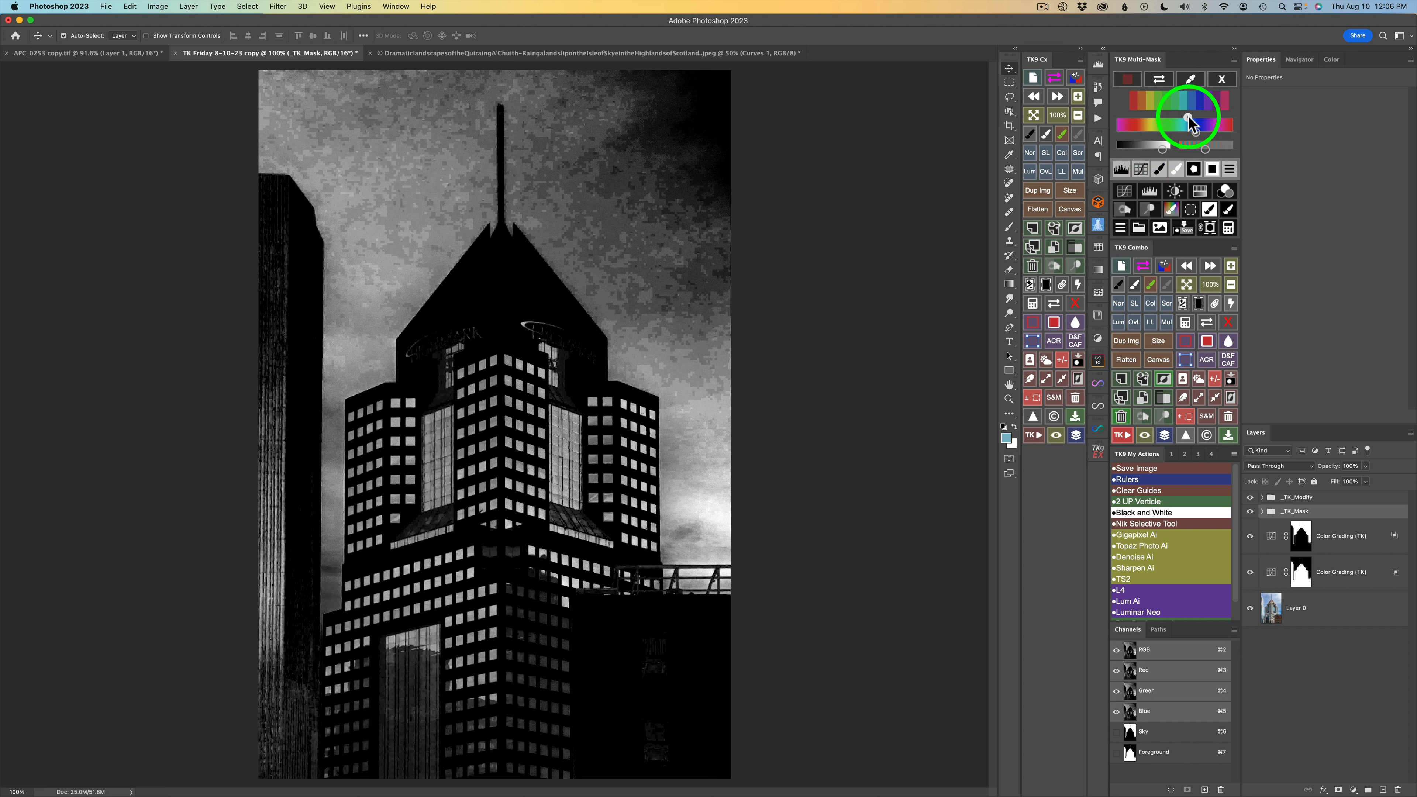
drag(1188, 118, 1189, 117)
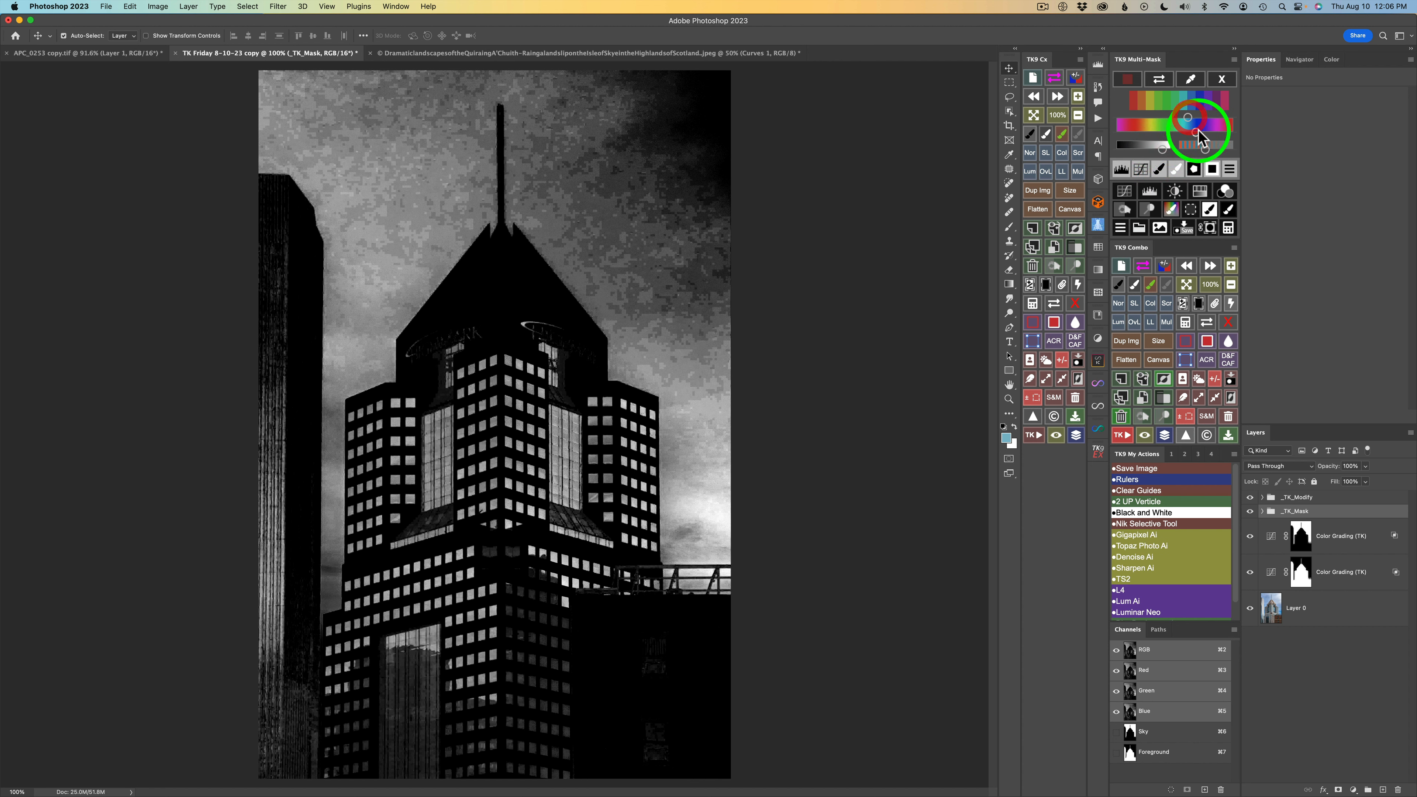
click(1197, 131)
click(1200, 130)
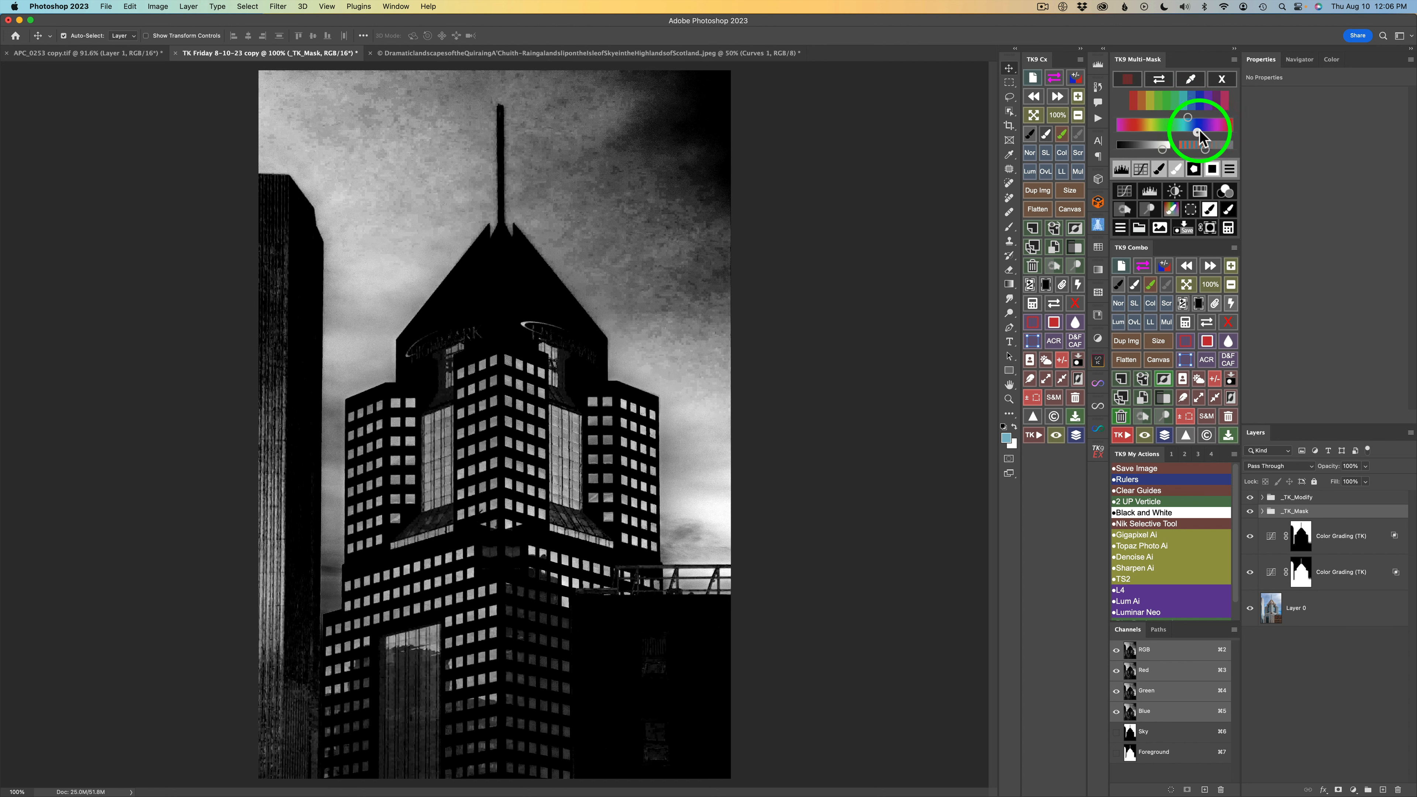
click(1199, 131)
click(1200, 131)
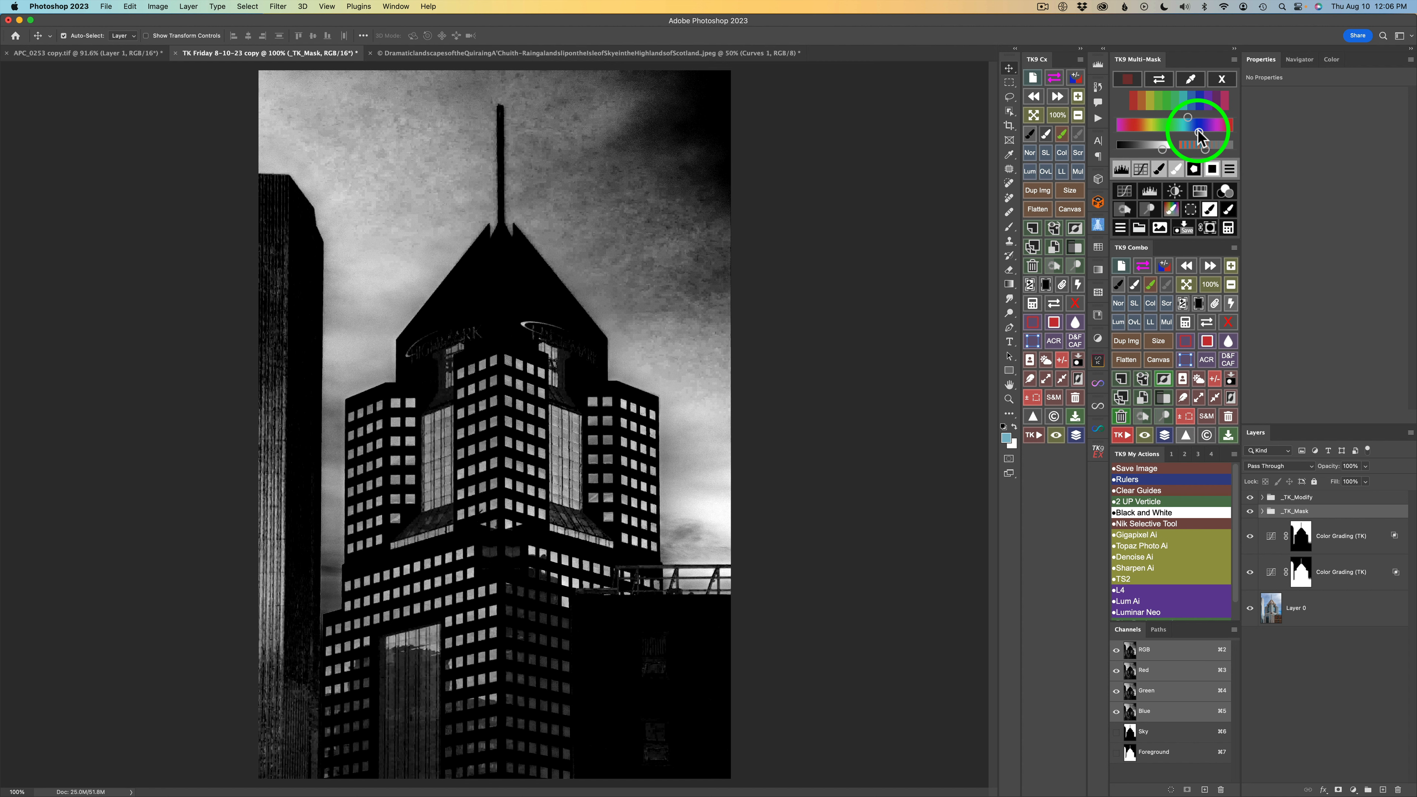
Step: Save the color mask as a channel named Blue and exit the mask preview
click(1183, 229)
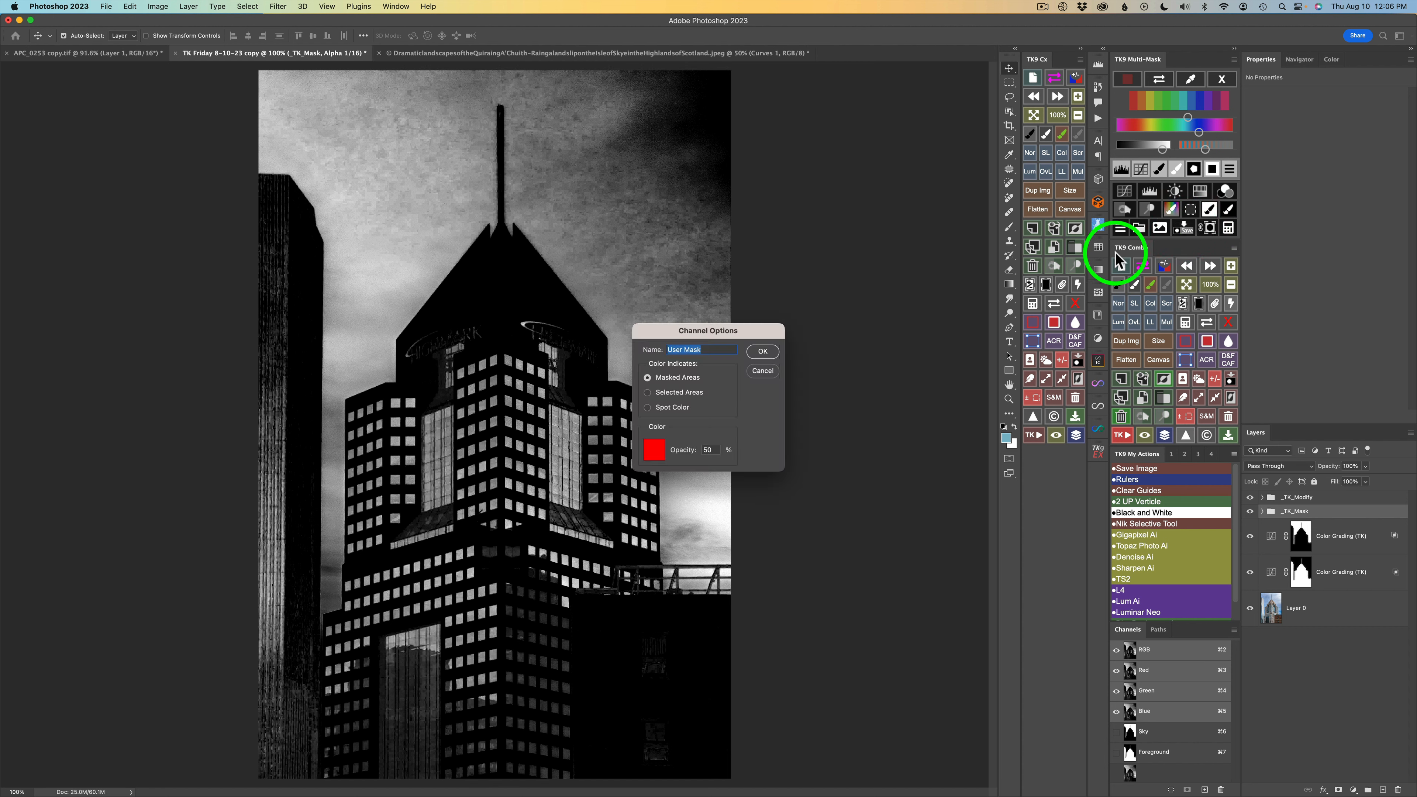
text(Blue)
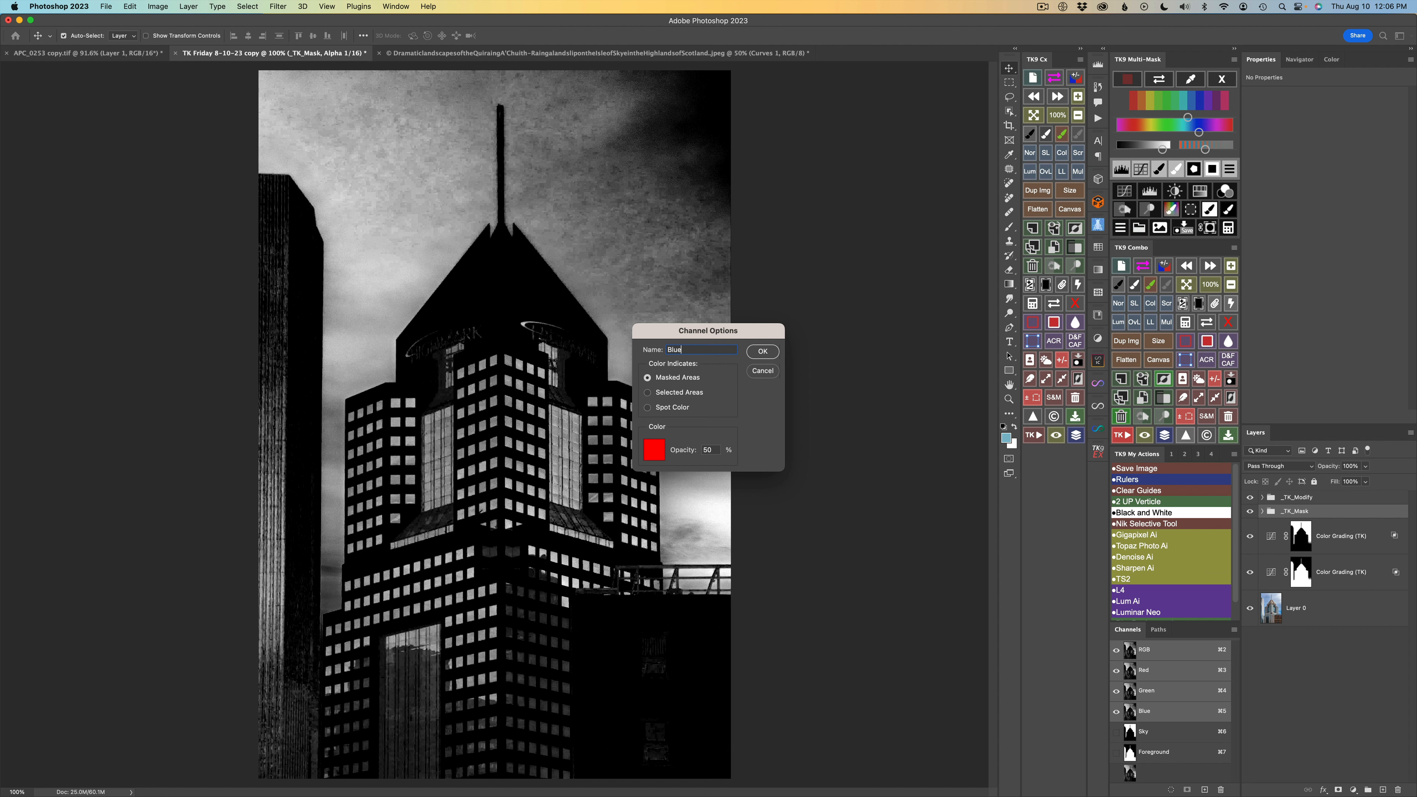
click(760, 352)
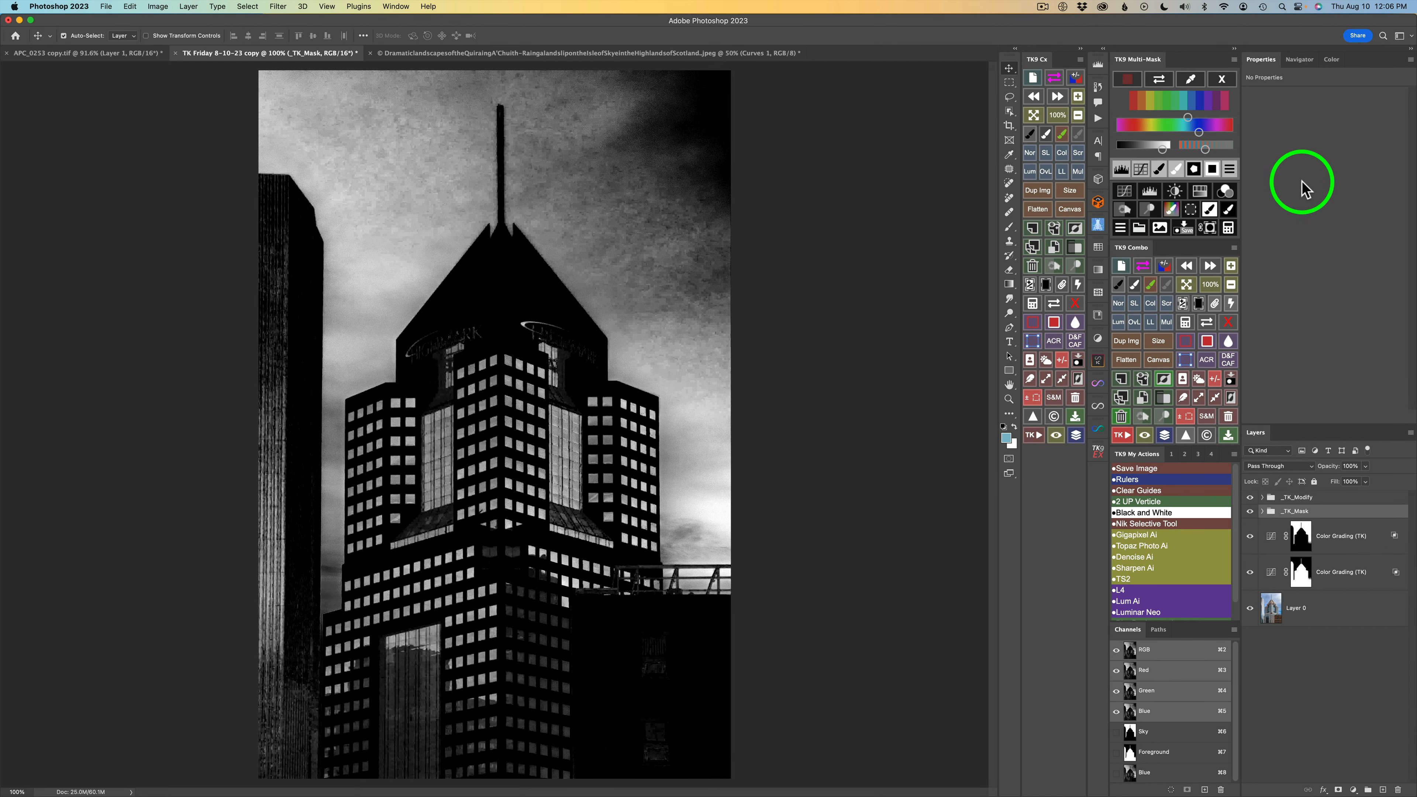
click(1223, 81)
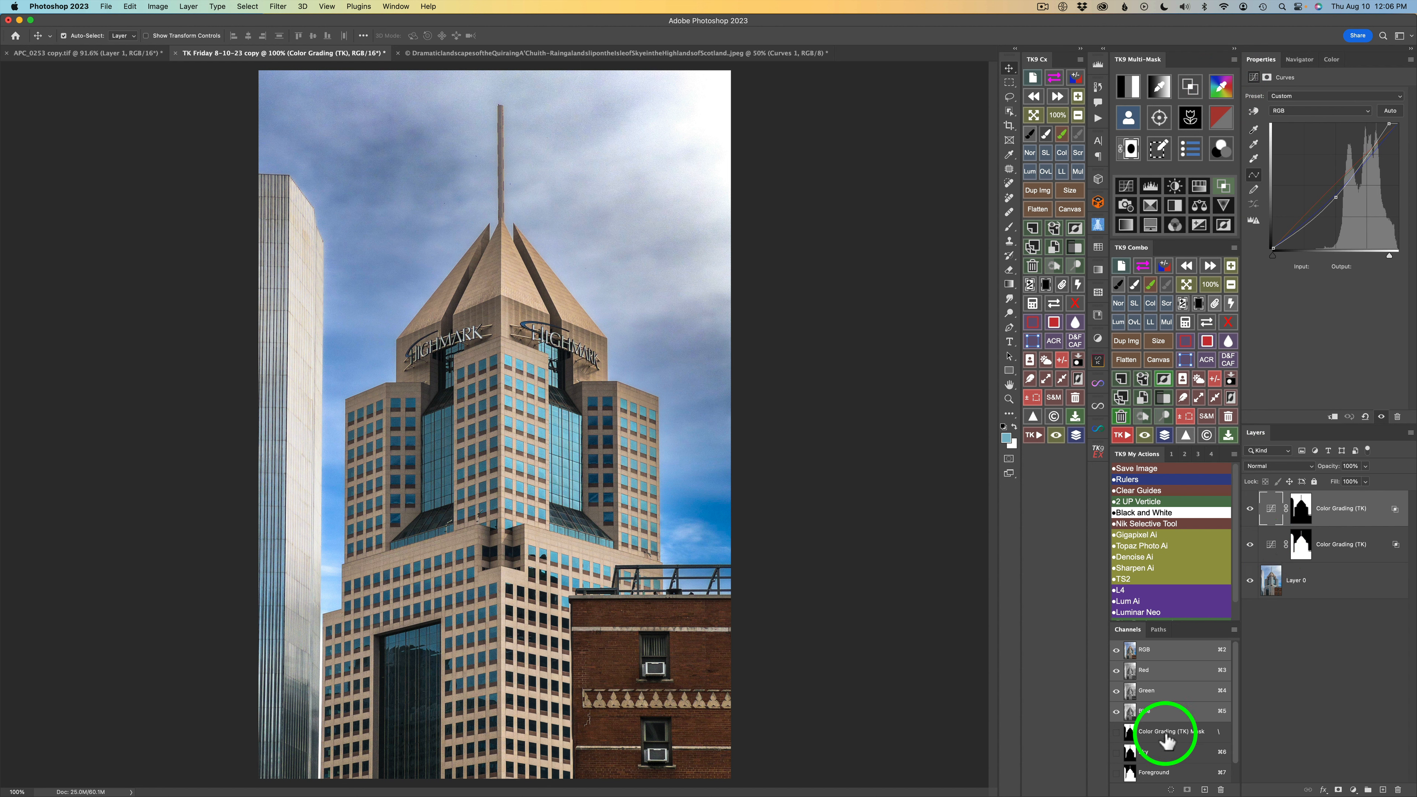
scroll(1160, 753, down, 1)
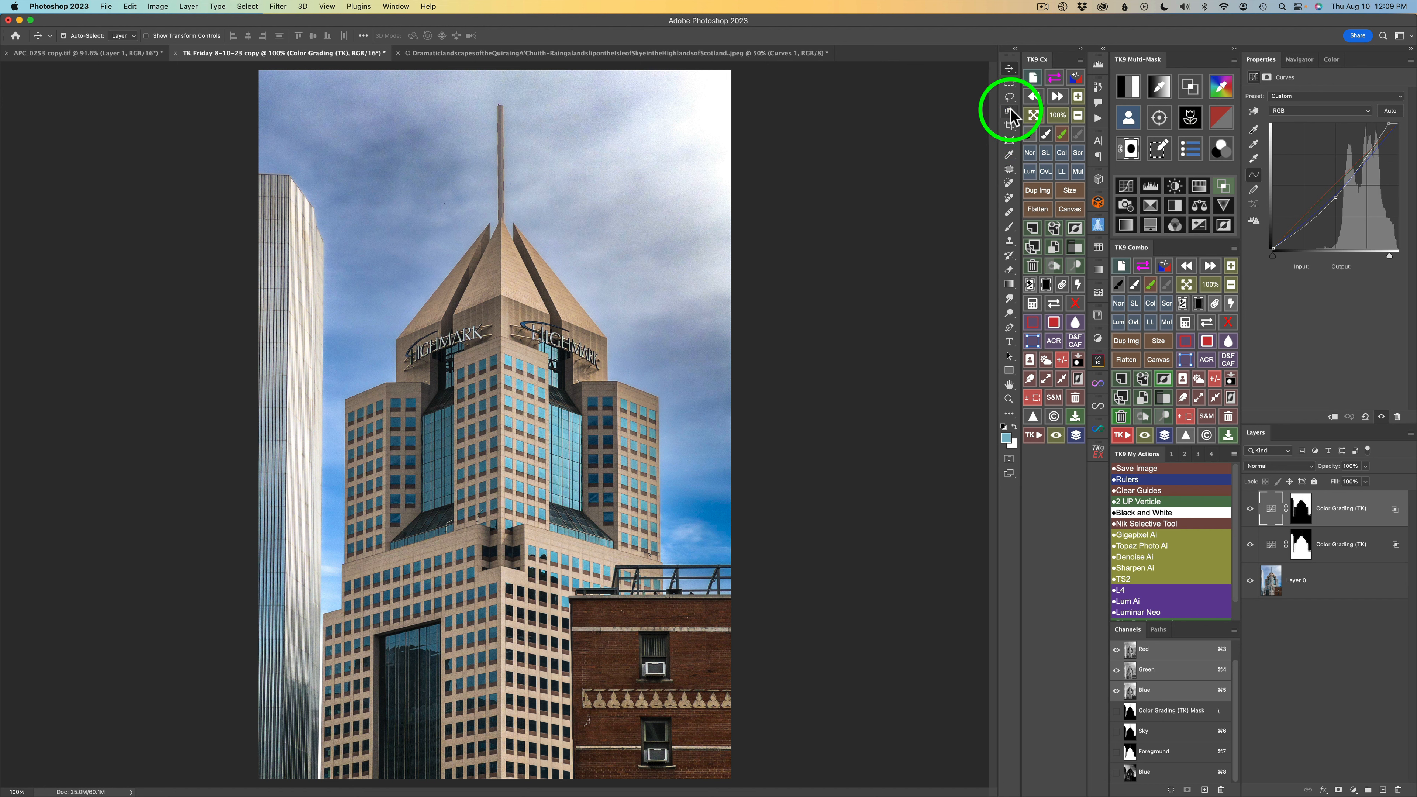
Step: Select the central skyscraper with the Object Selection tool in Rectangle mode and add a Hue/Saturation layer masked to it
click(1011, 111)
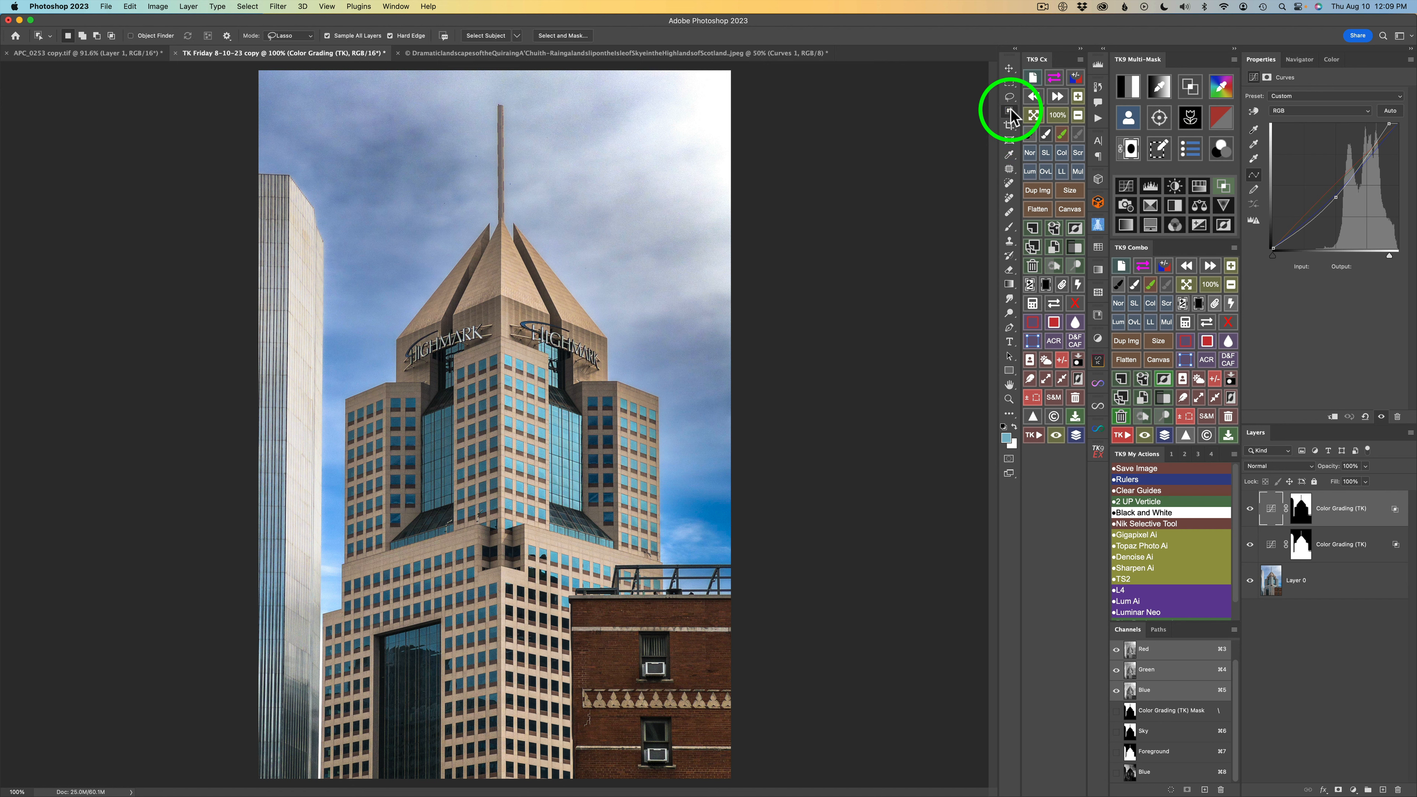
click(311, 40)
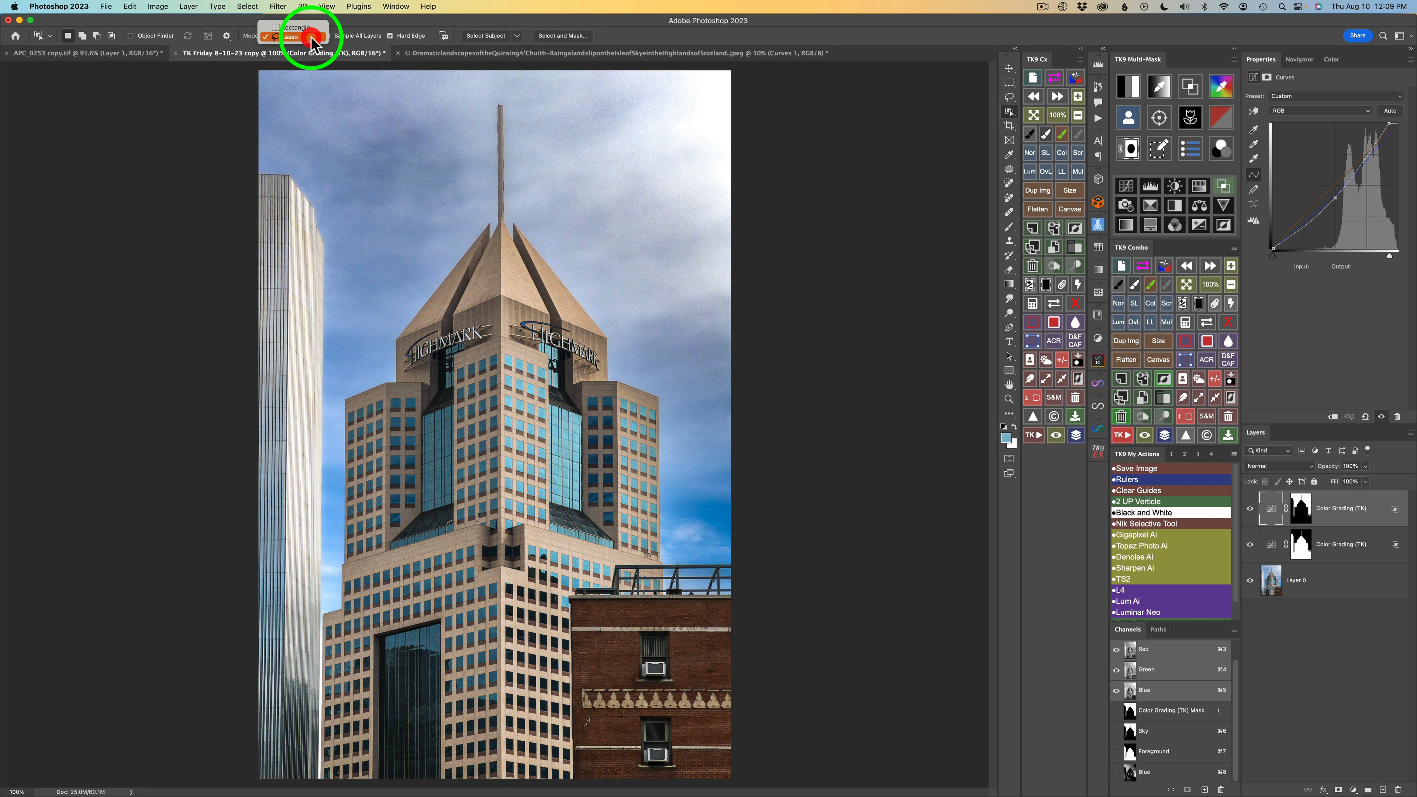
click(307, 28)
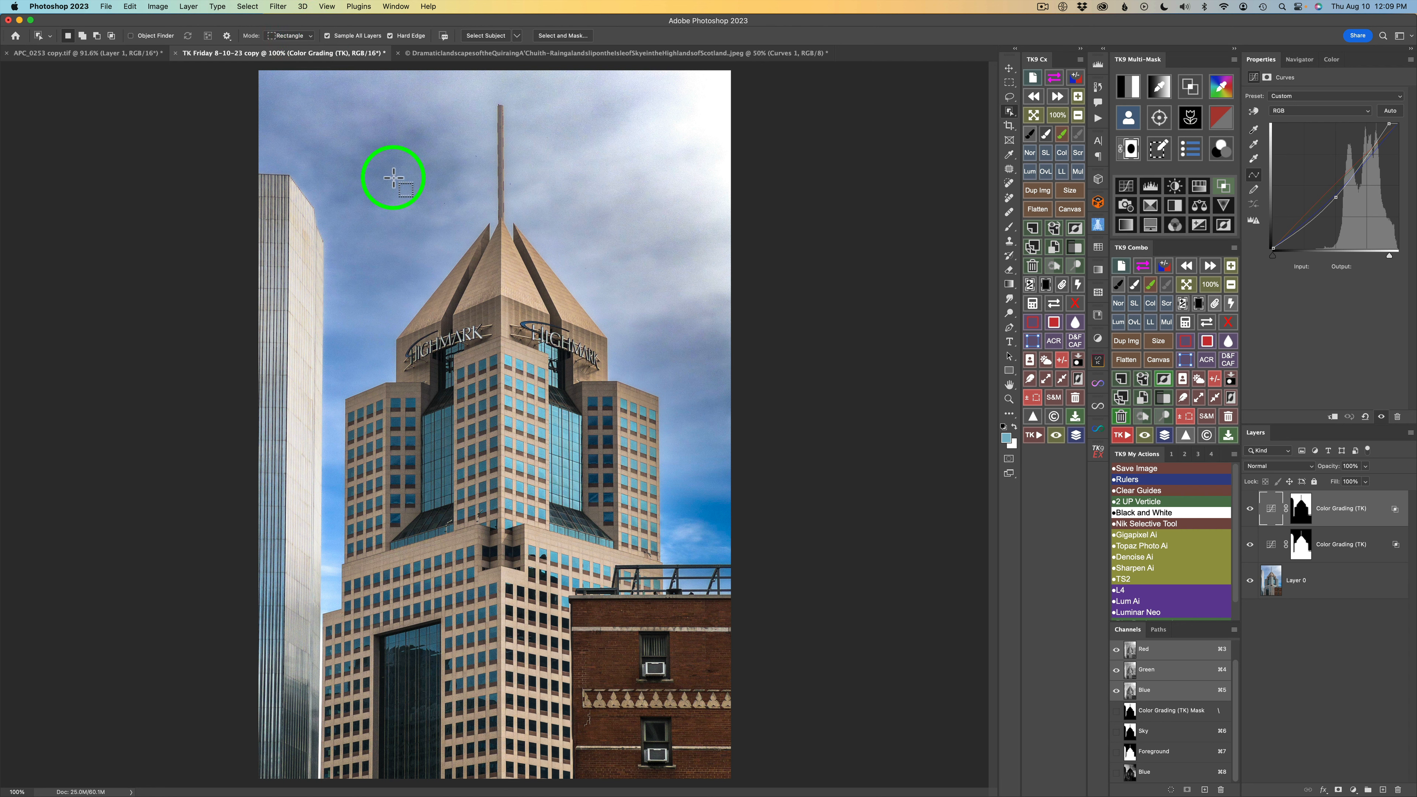
drag(370, 152, 625, 792)
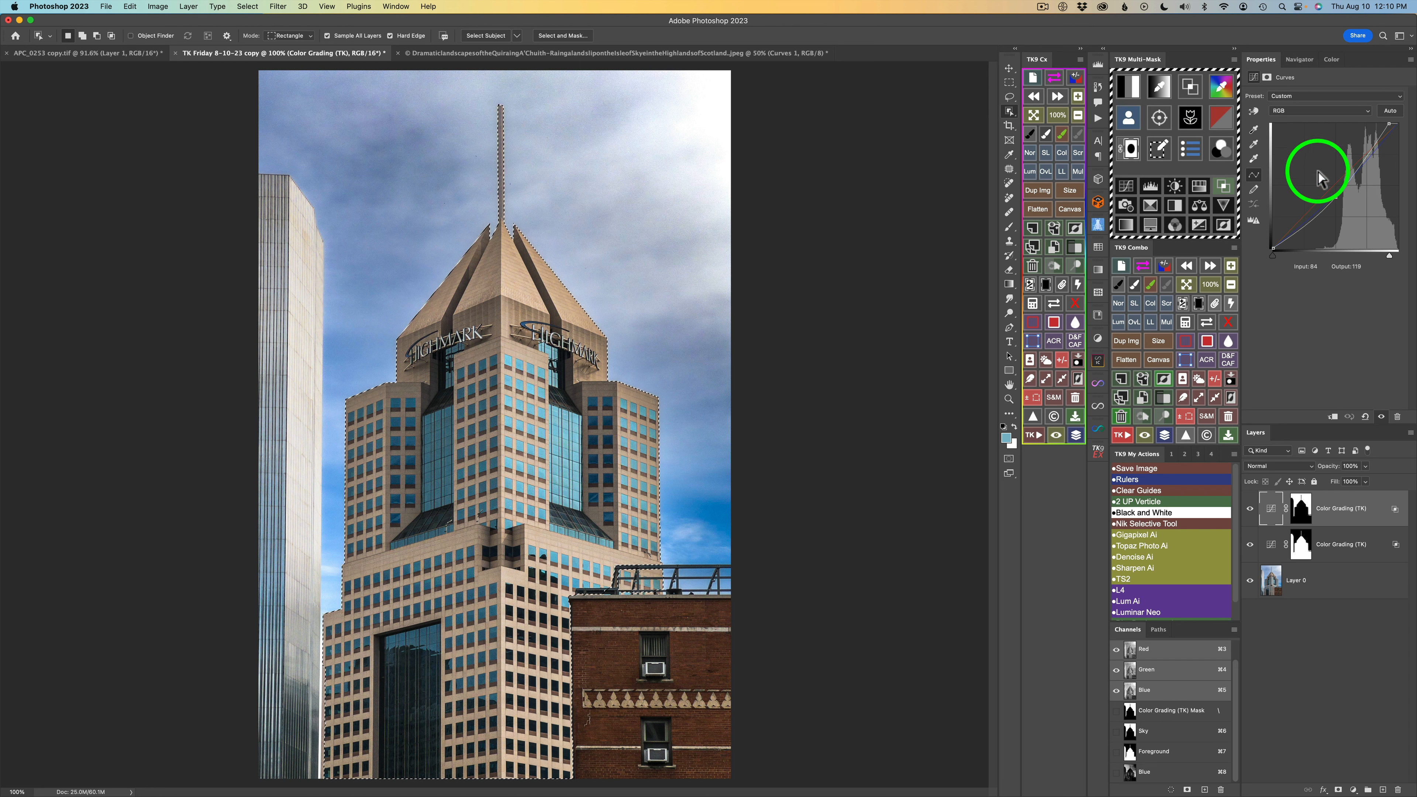
click(1201, 188)
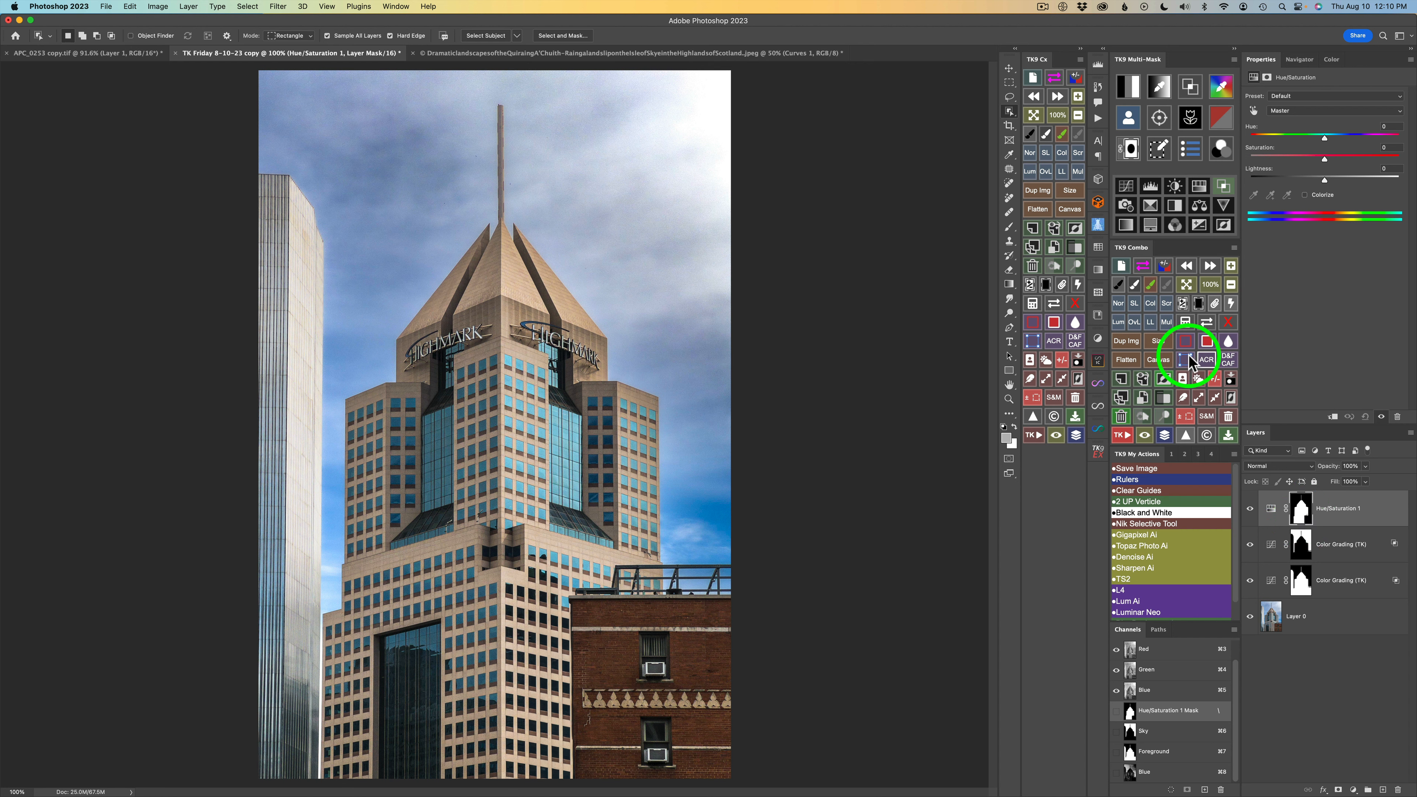
Step: Intersect the Hue/Saturation layer's mask with the saved Blue channel and inspect the resulting mask
click(1032, 306)
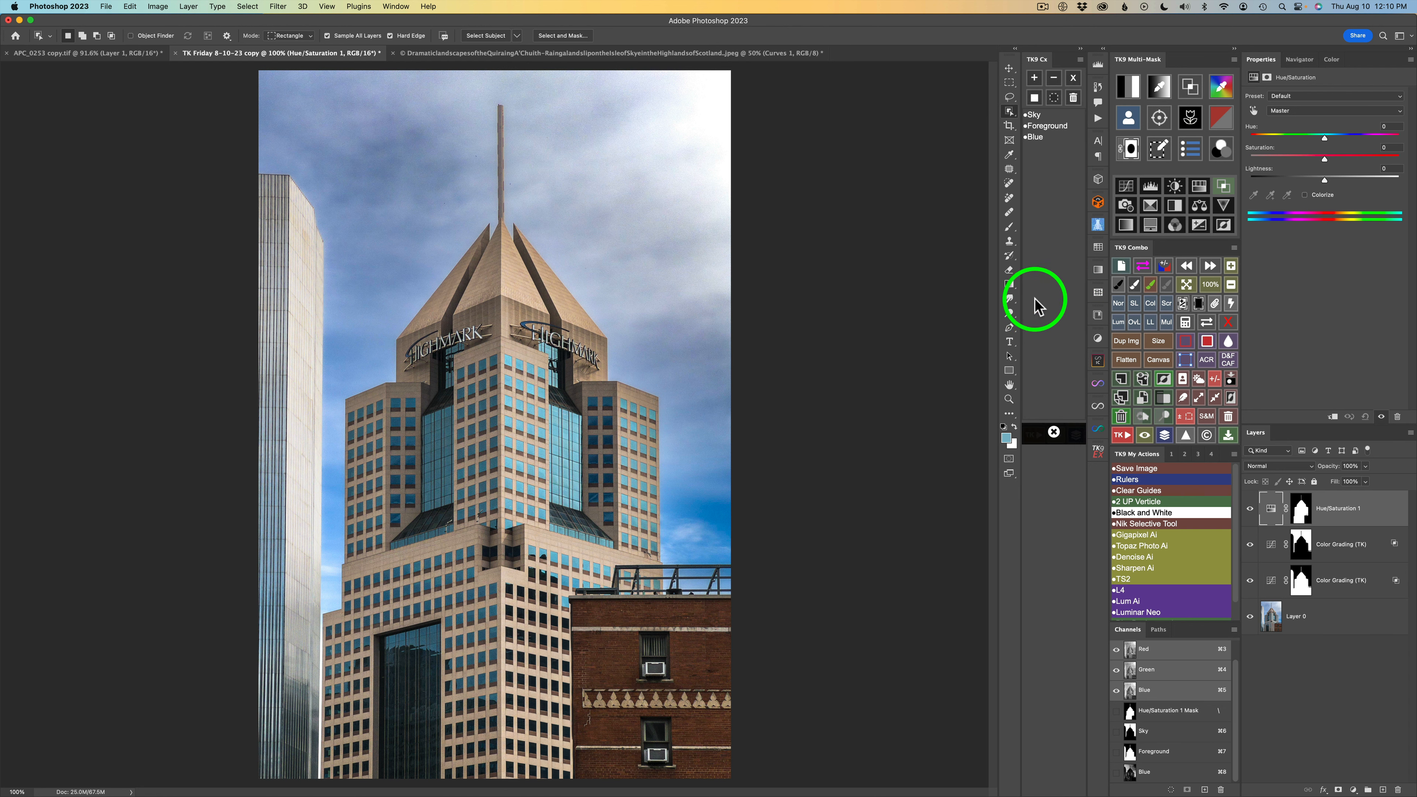
click(1041, 139)
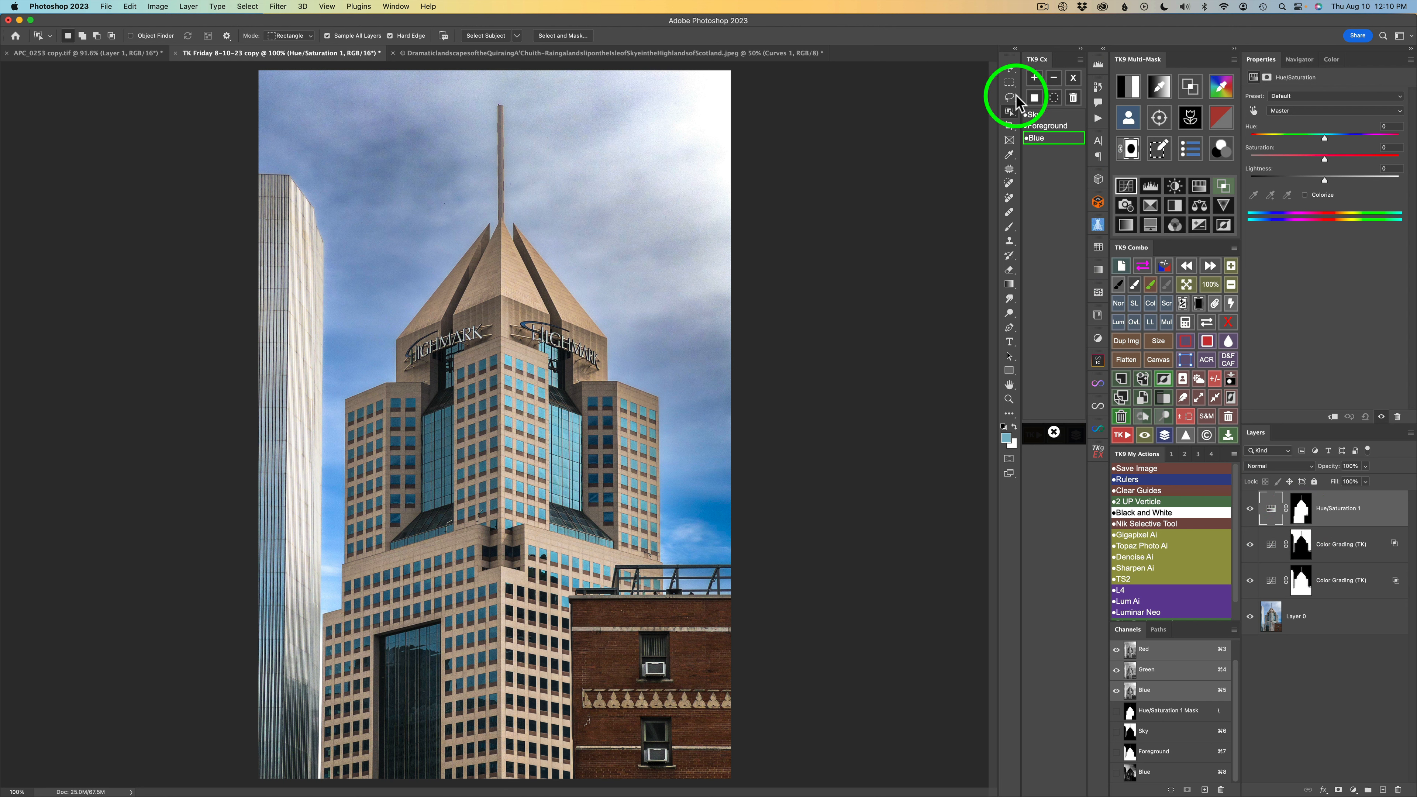
click(1073, 84)
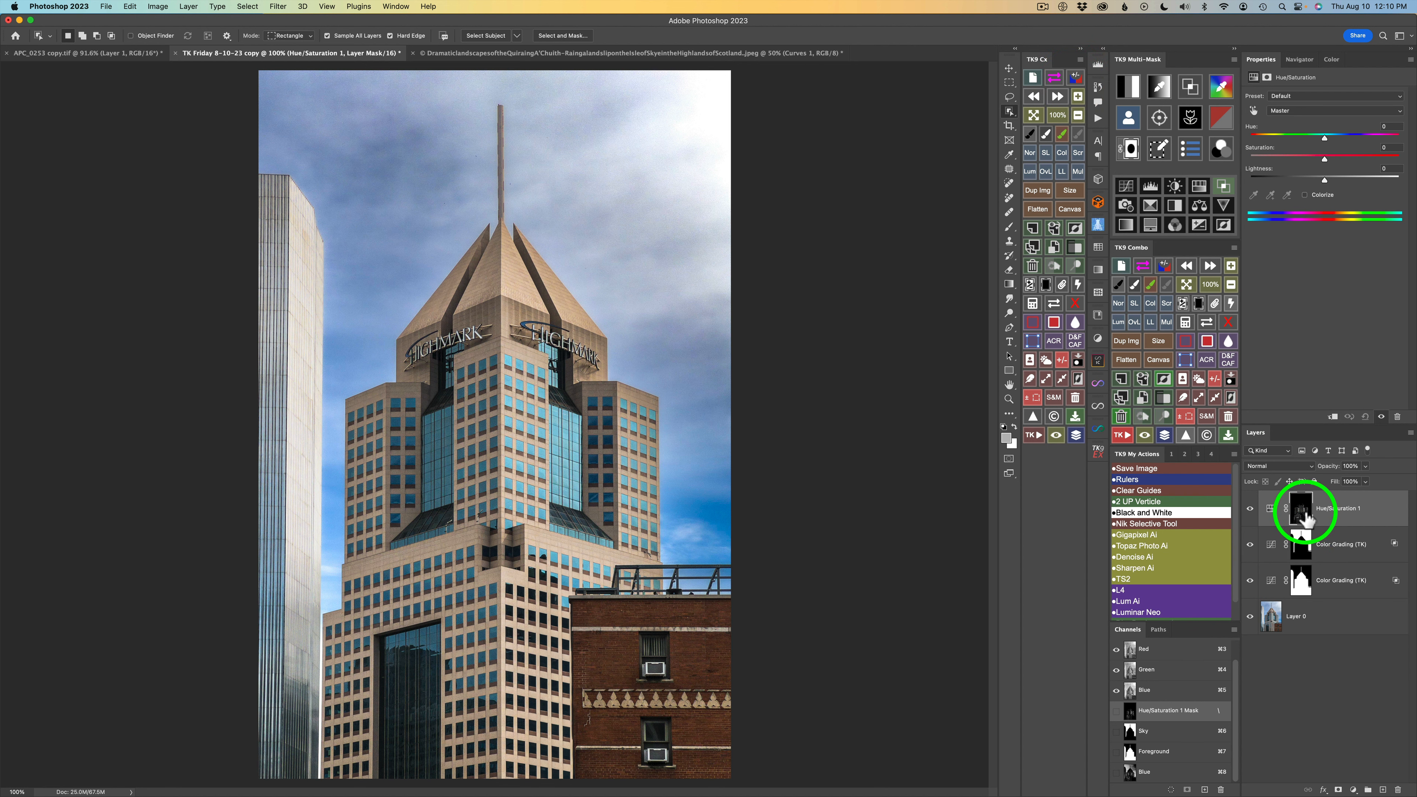
click(1206, 324)
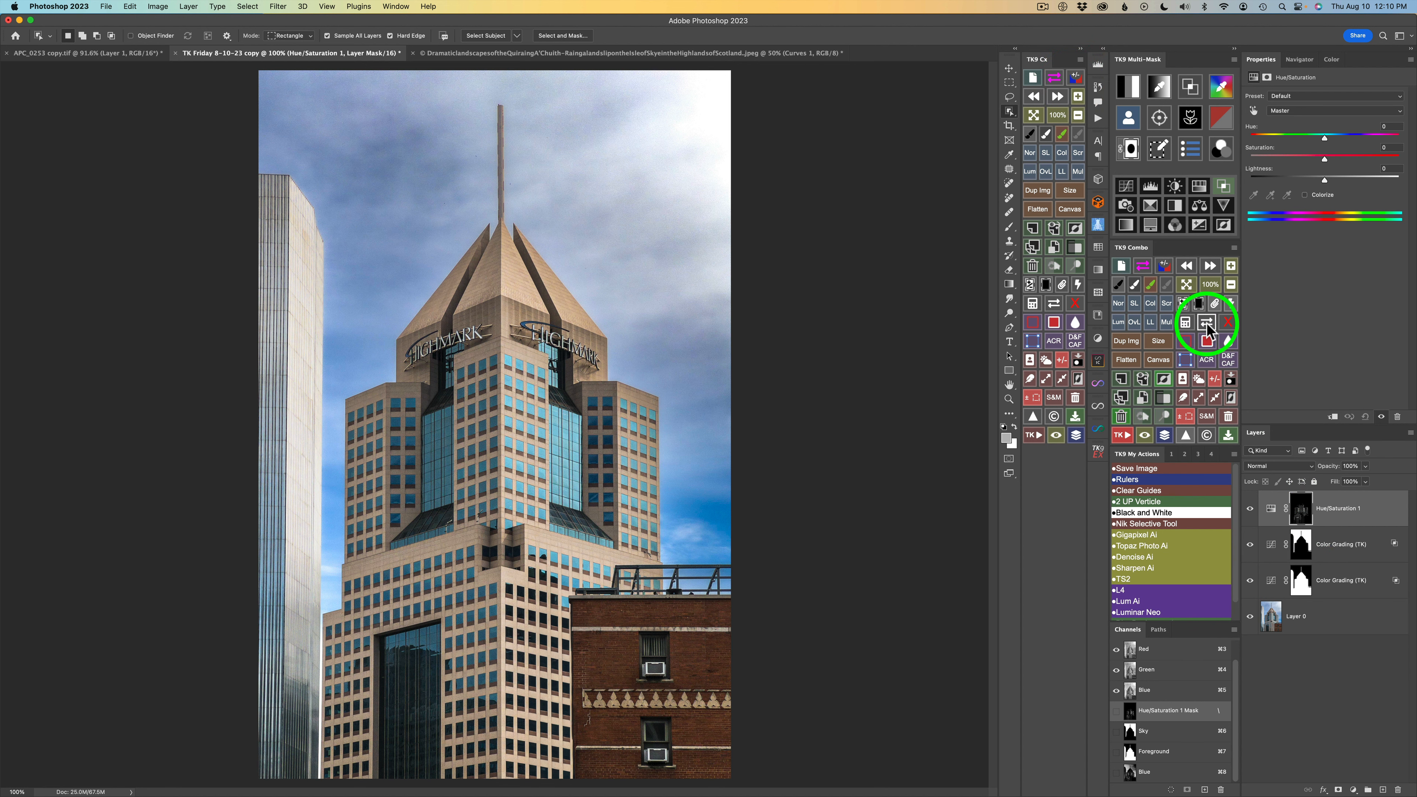
click(1207, 324)
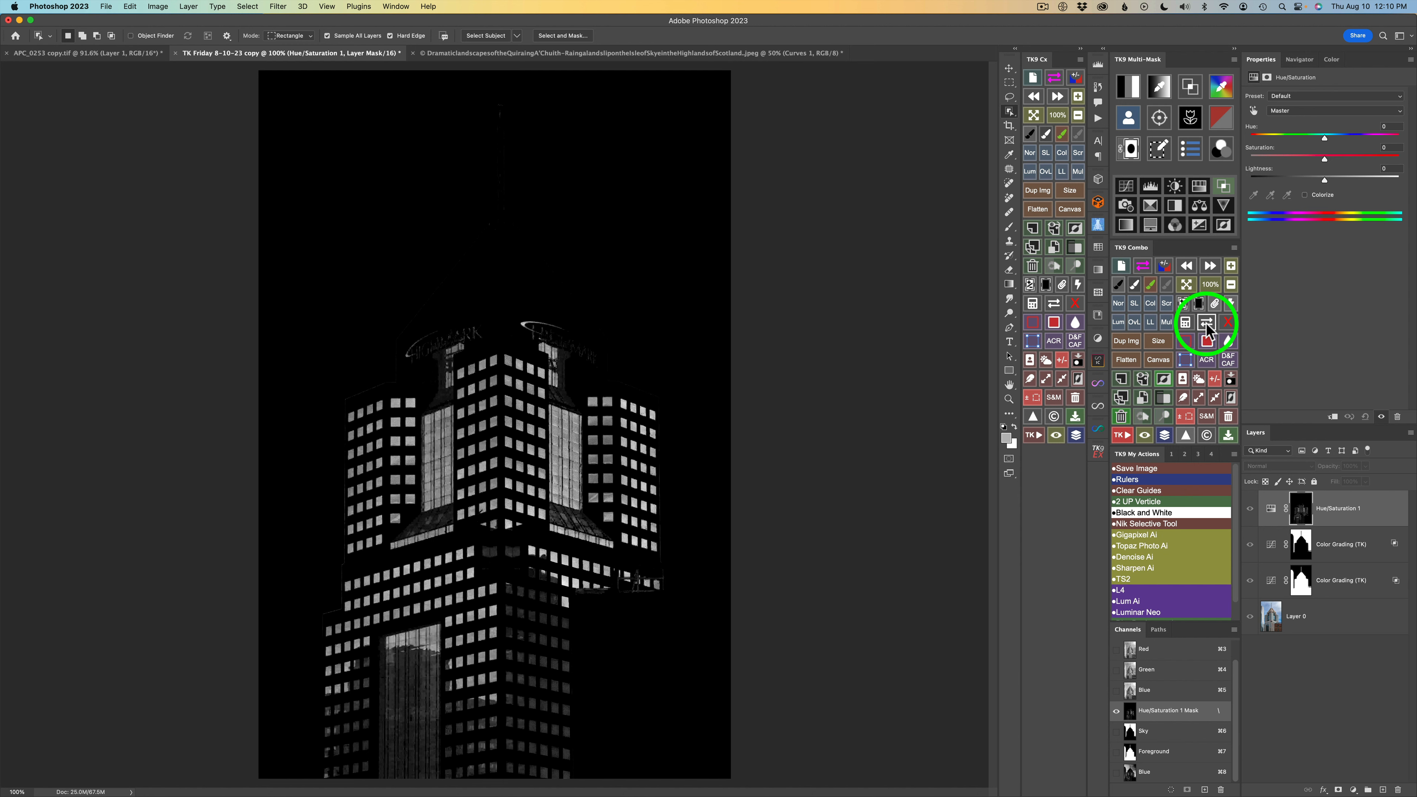
click(1207, 324)
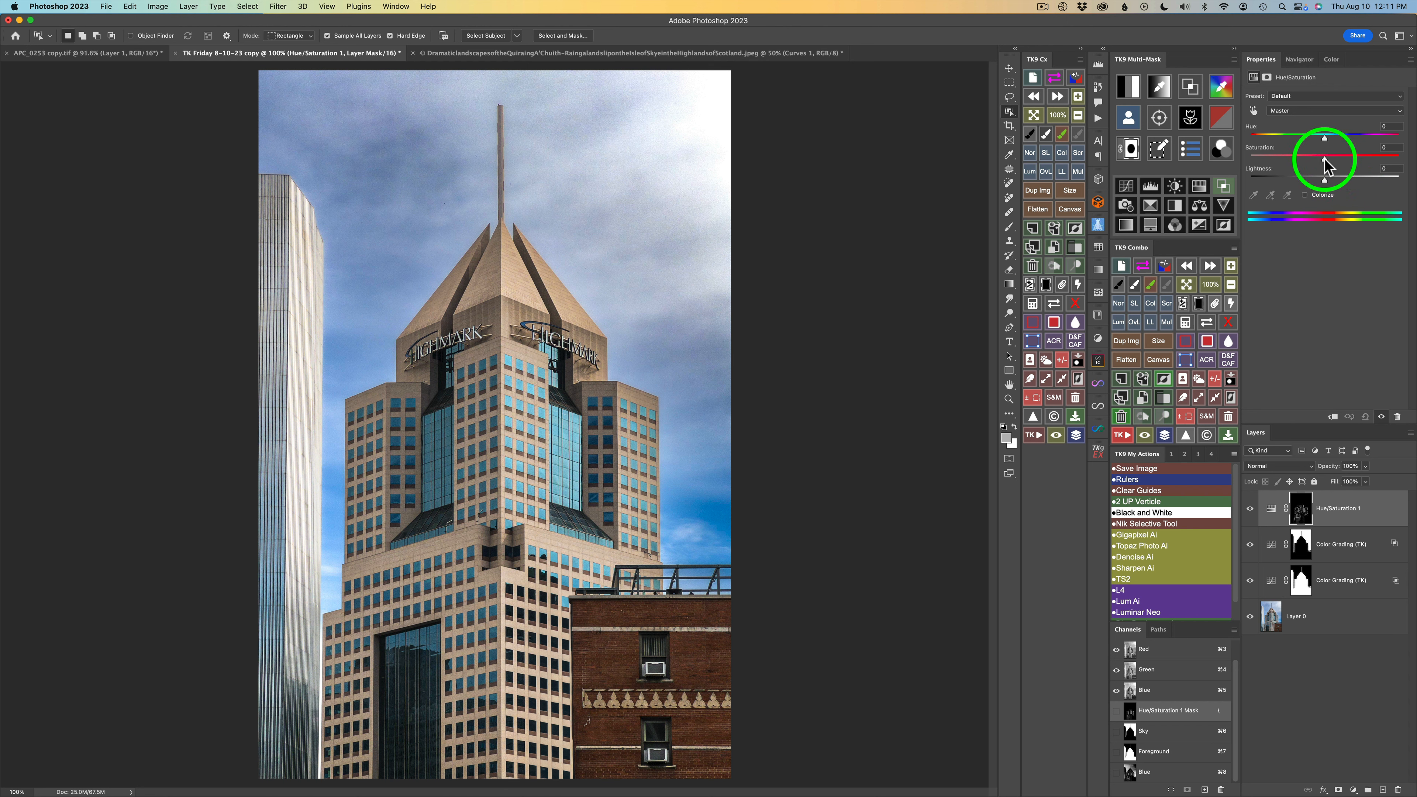
Step: Set the windows' saturation to +66 and lightness to -2, and compare the photo with the Hue/Saturation layer hidden and shown
drag(1324, 158, 1379, 169)
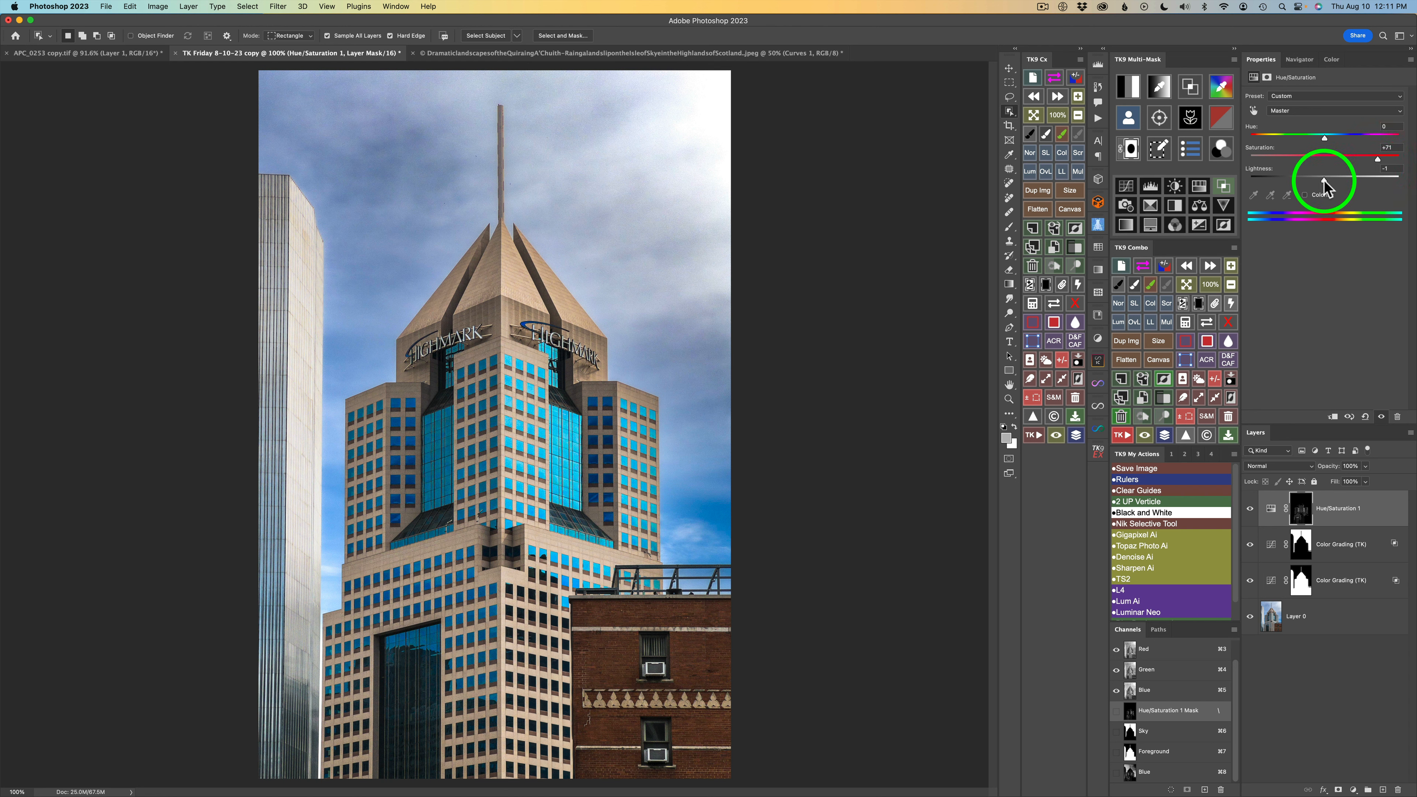
drag(1324, 181, 1322, 181)
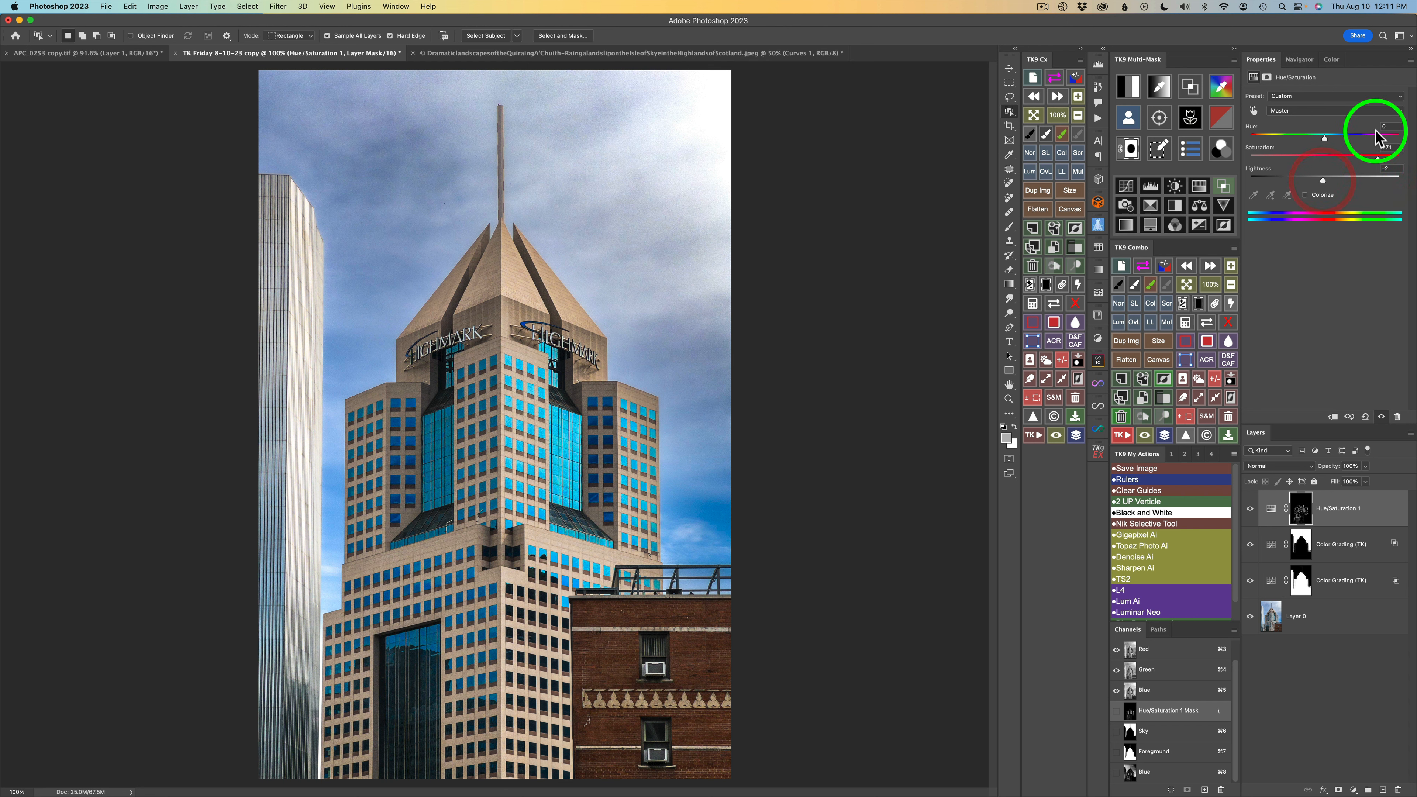
drag(1378, 159, 1373, 158)
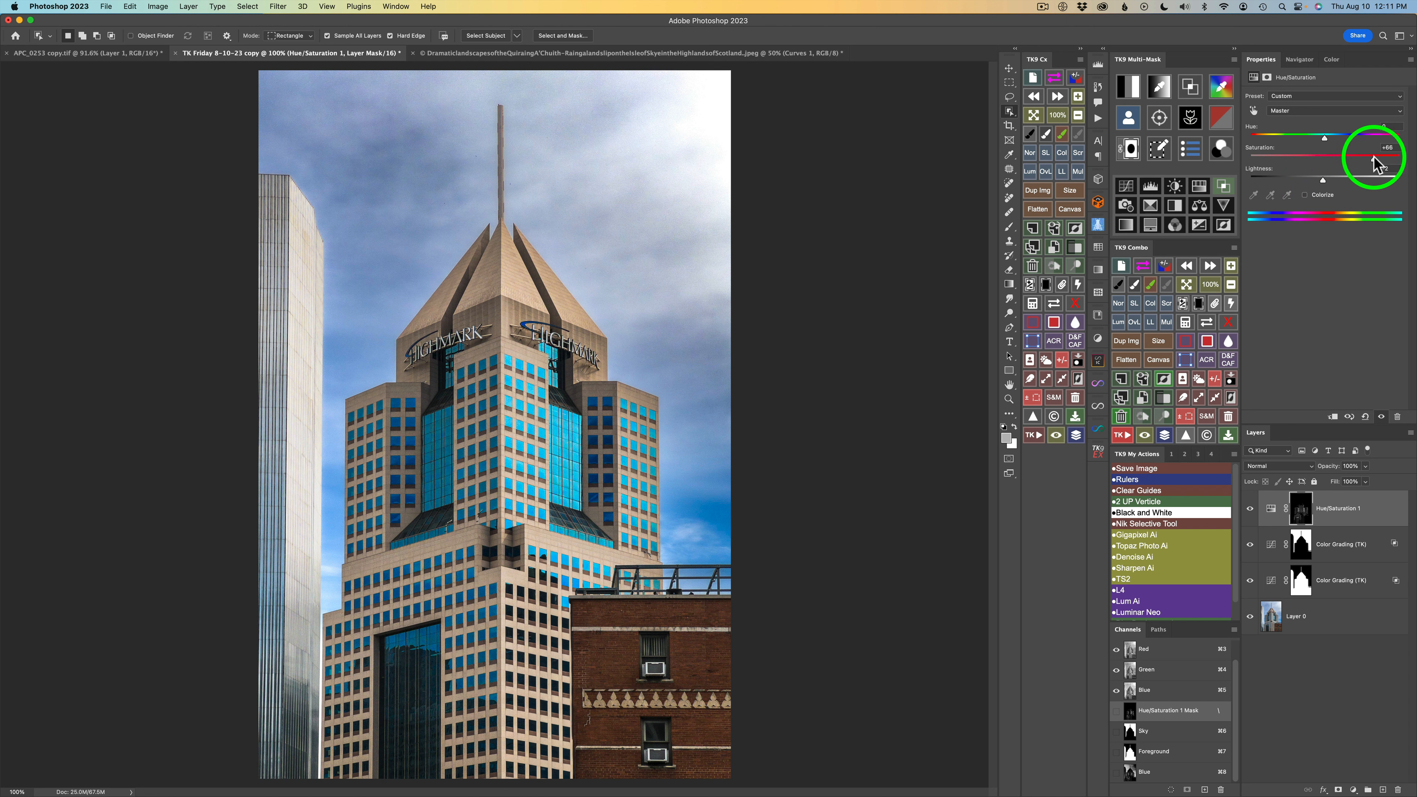
click(1249, 508)
click(1249, 509)
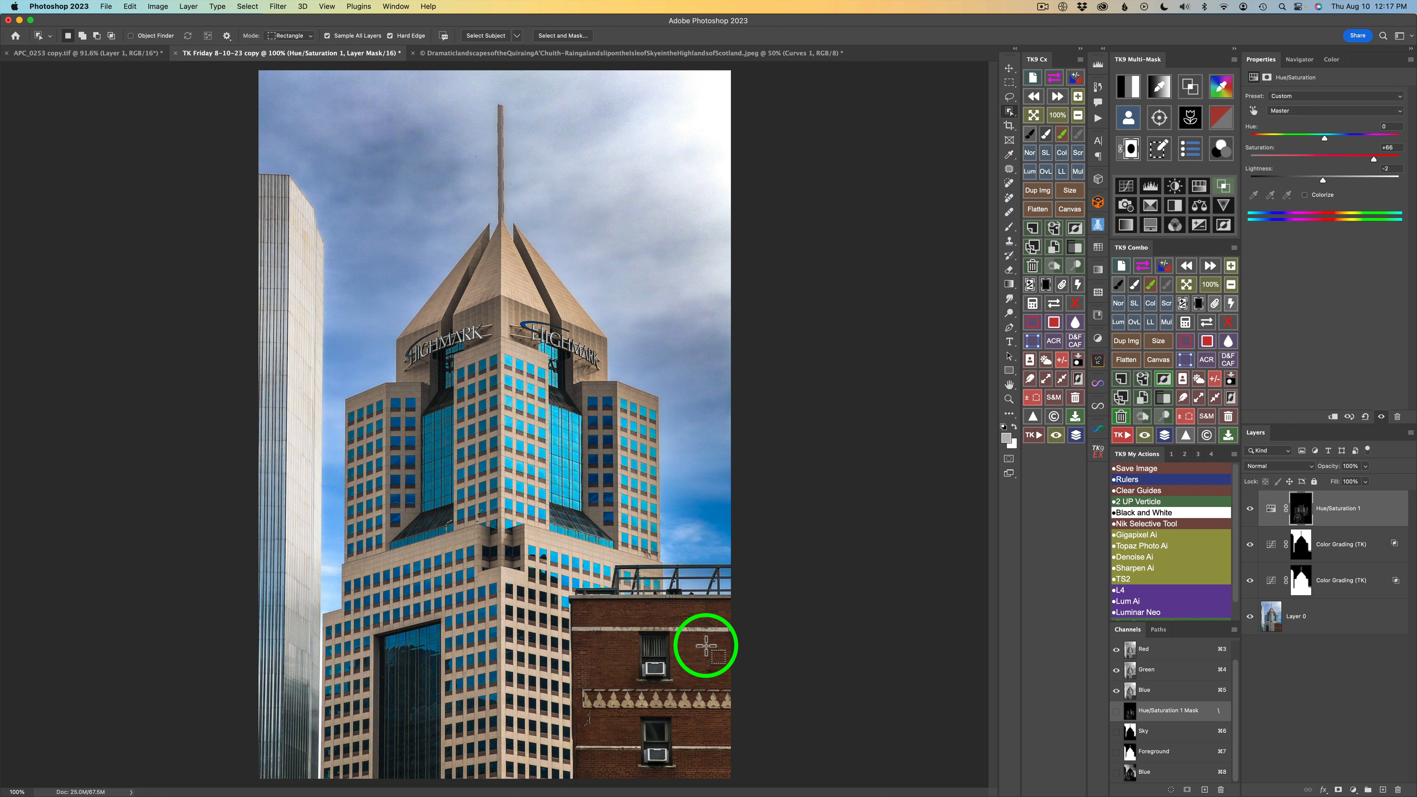
Step: Start a TK9 Blend If preview and base its tonal range on a color sampled from the dark brick building
click(1191, 88)
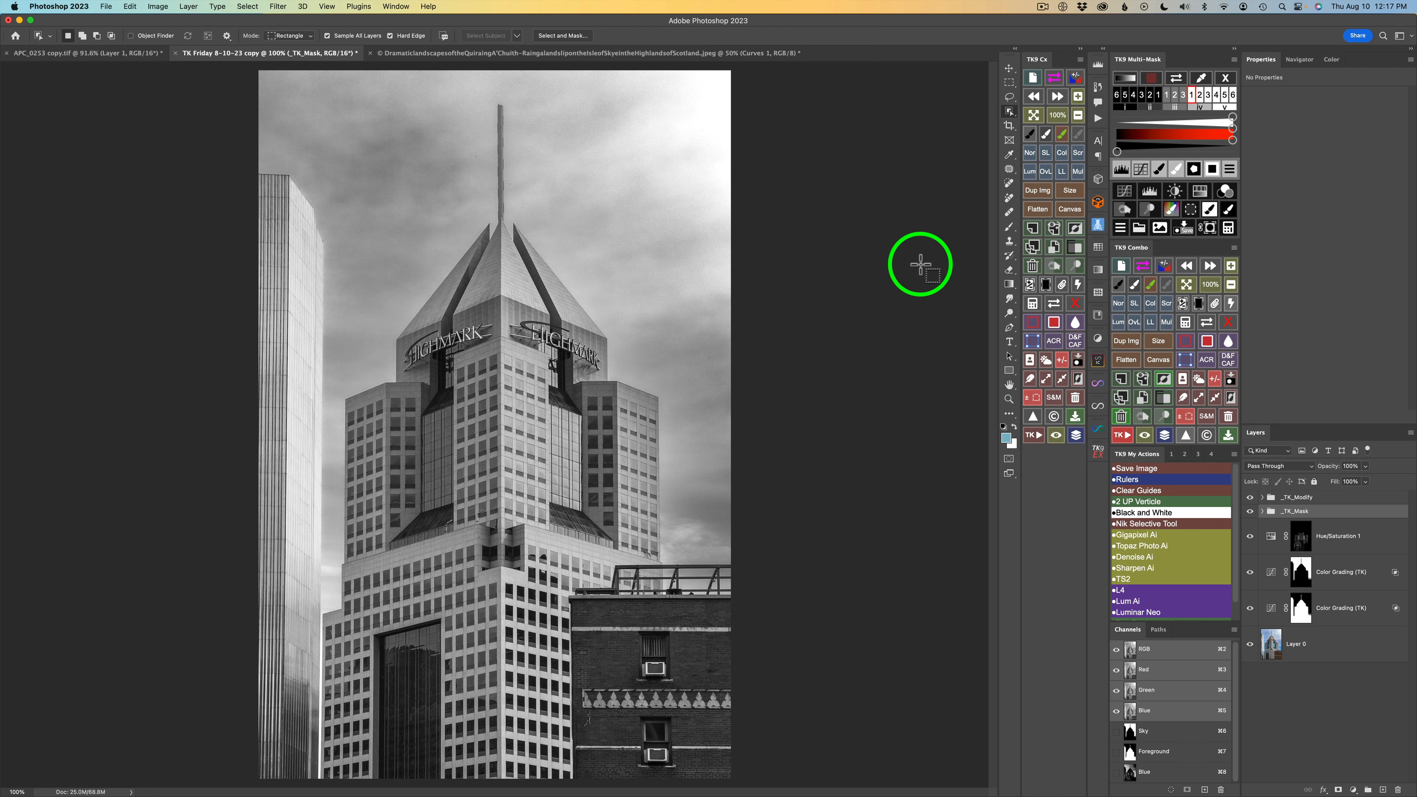
click(1202, 81)
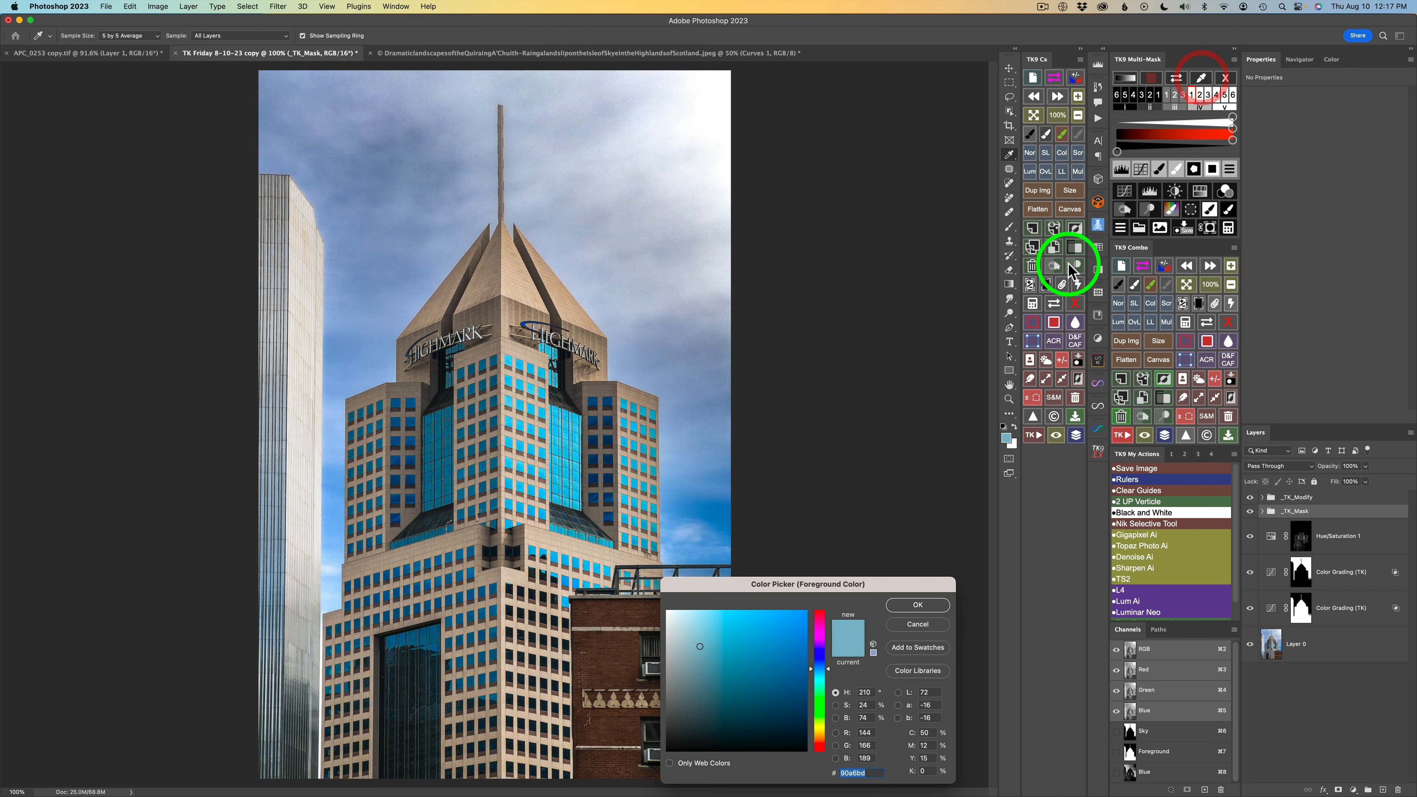
click(617, 642)
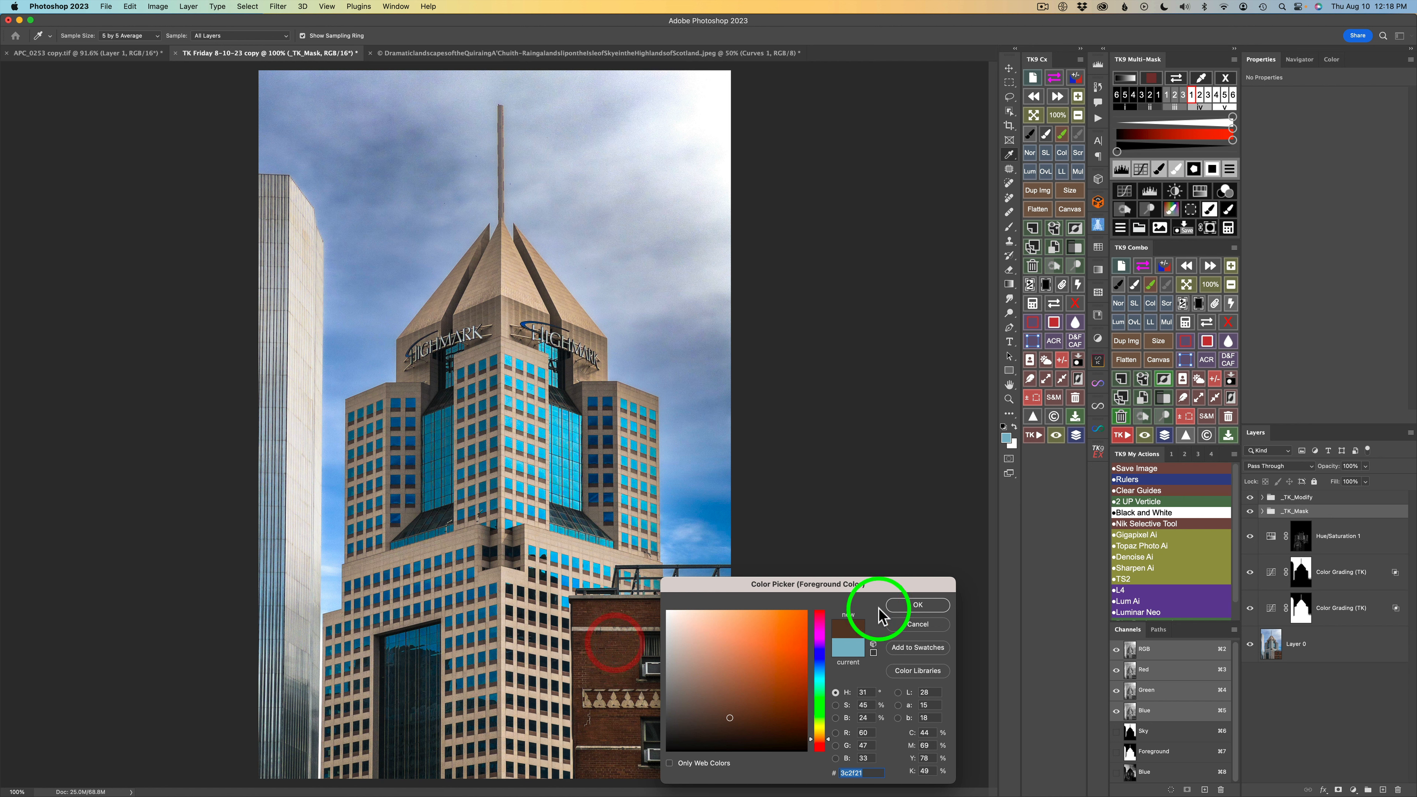
click(915, 606)
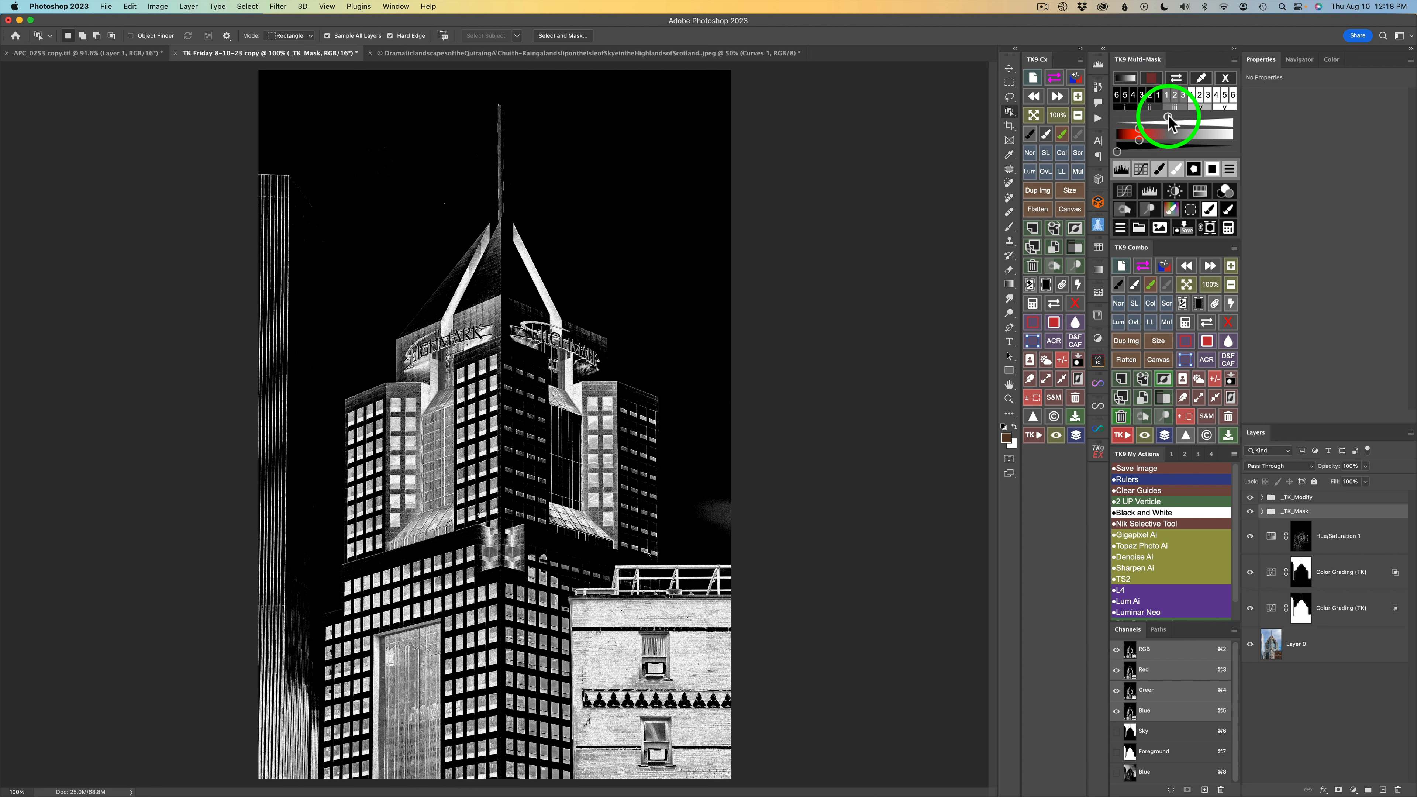
Step: Try fine-tuning the sampled Blend If range and switching to the Darks 5 preset
drag(1168, 117, 1163, 118)
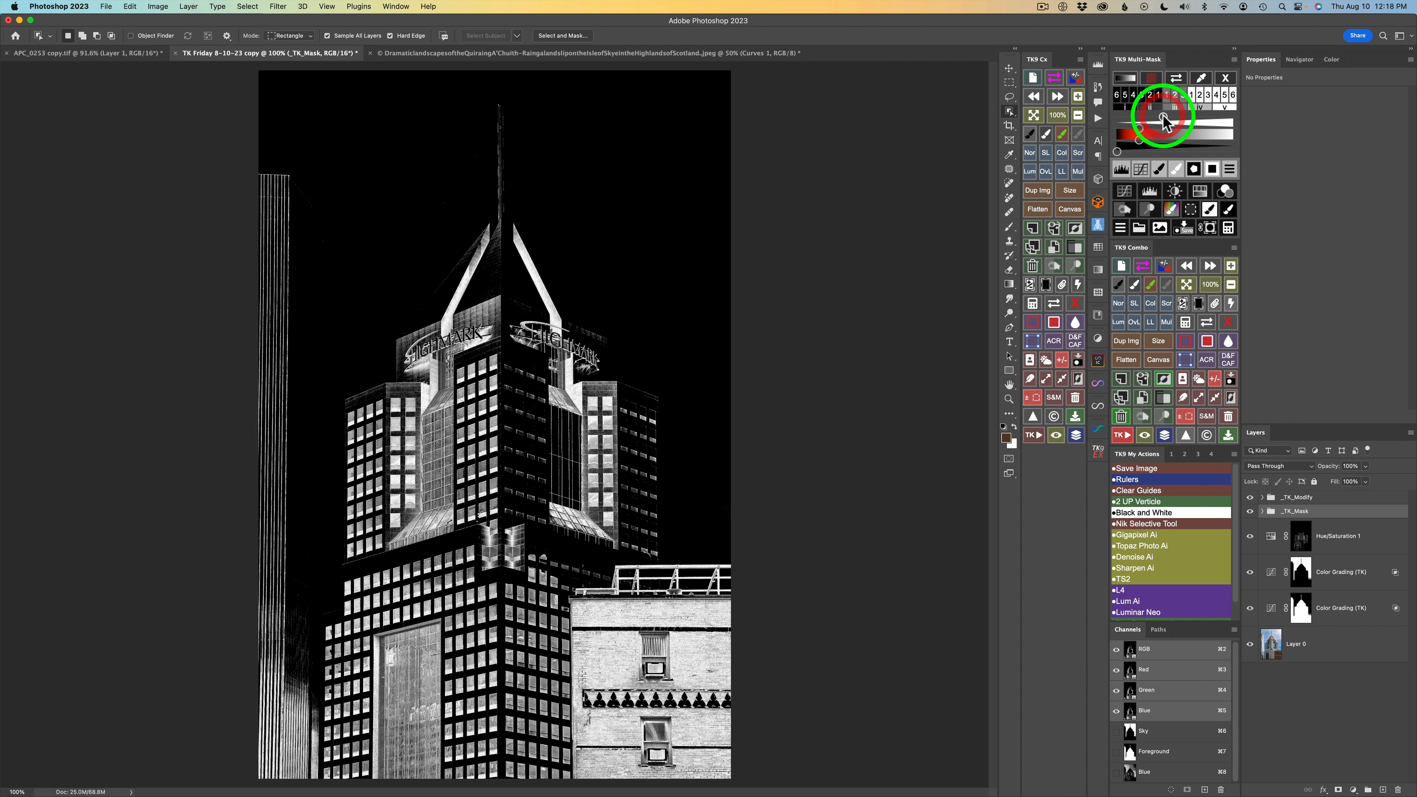
drag(1120, 152, 1125, 151)
click(1123, 152)
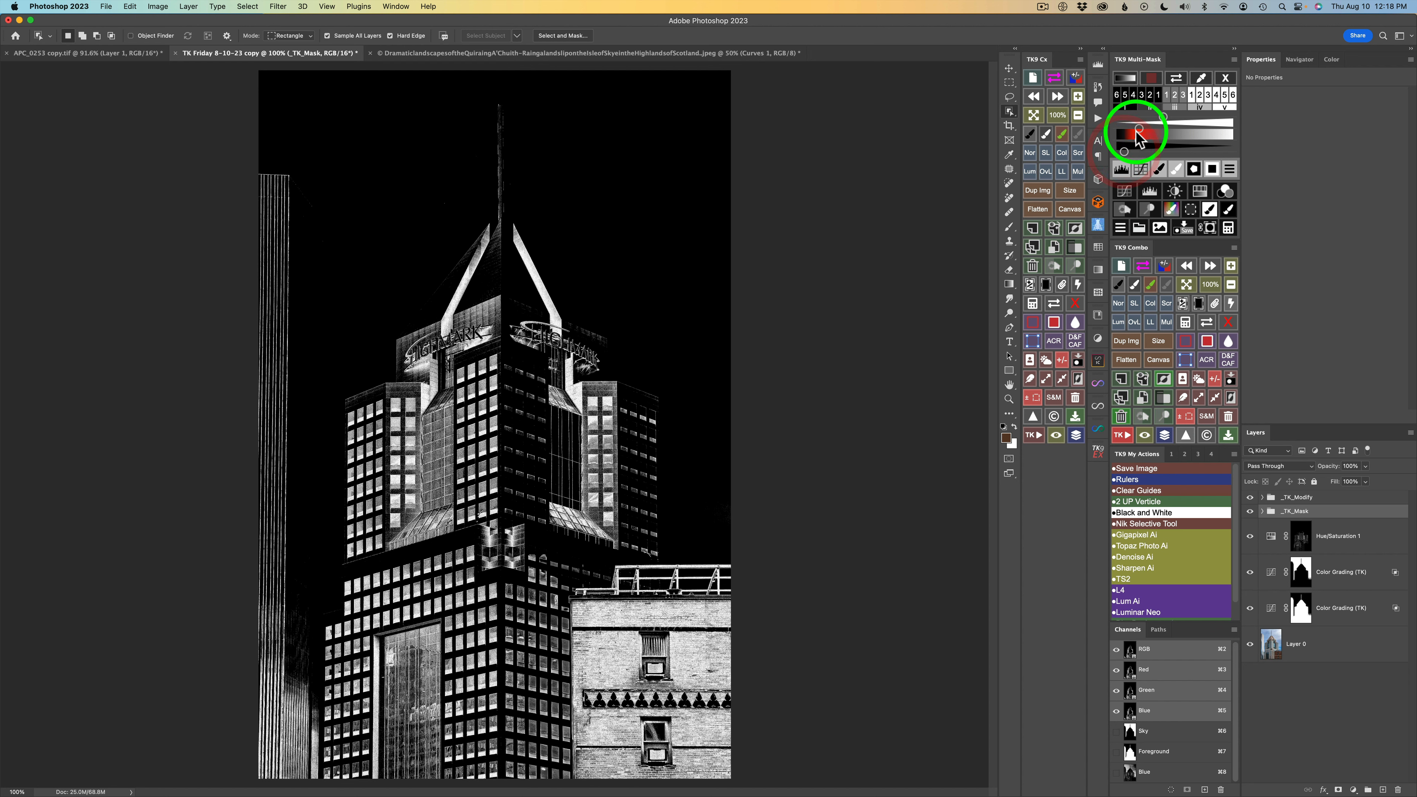
click(1125, 98)
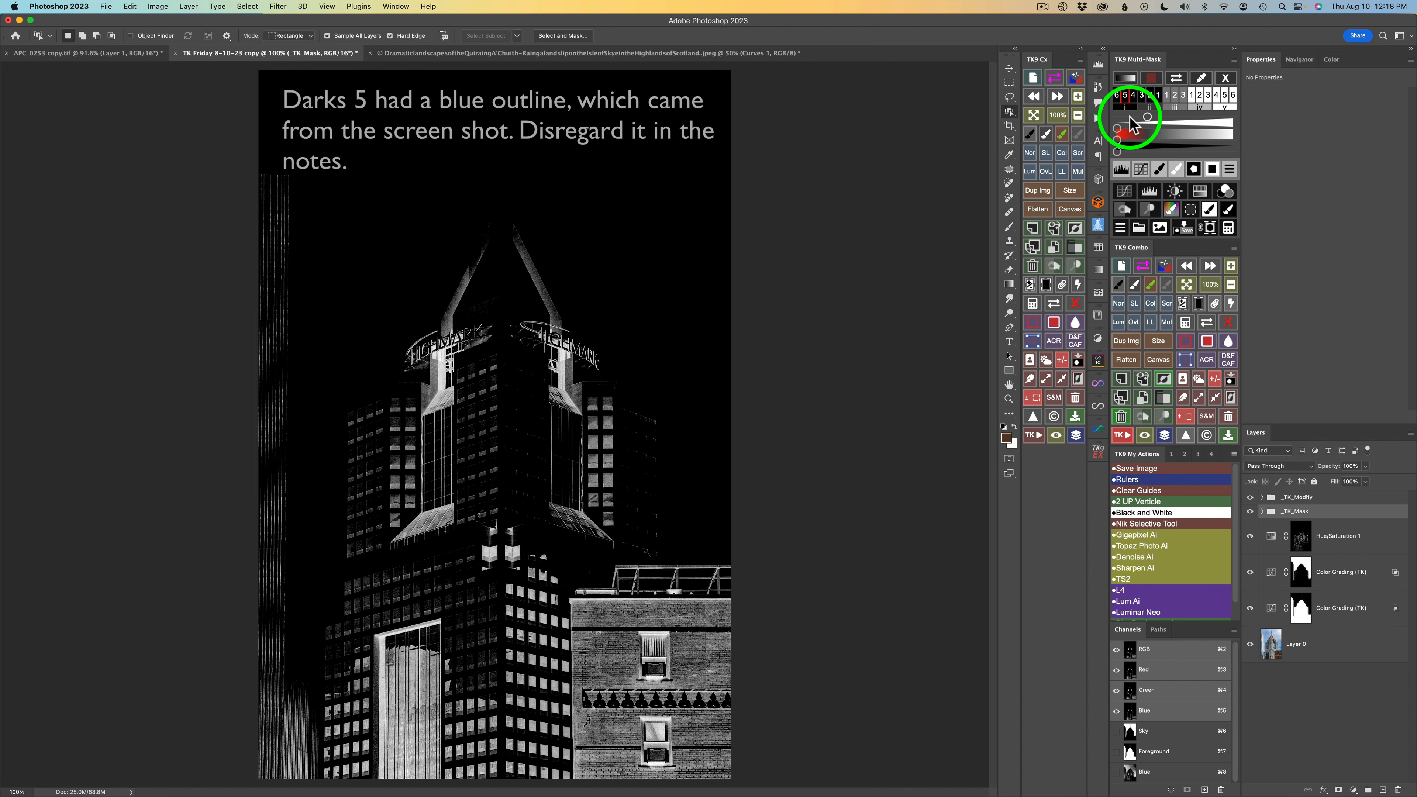
Step: Resample the brick building's tone, slightly tighten the Blend If range, and add a Color Grading layer that uses it
click(1202, 81)
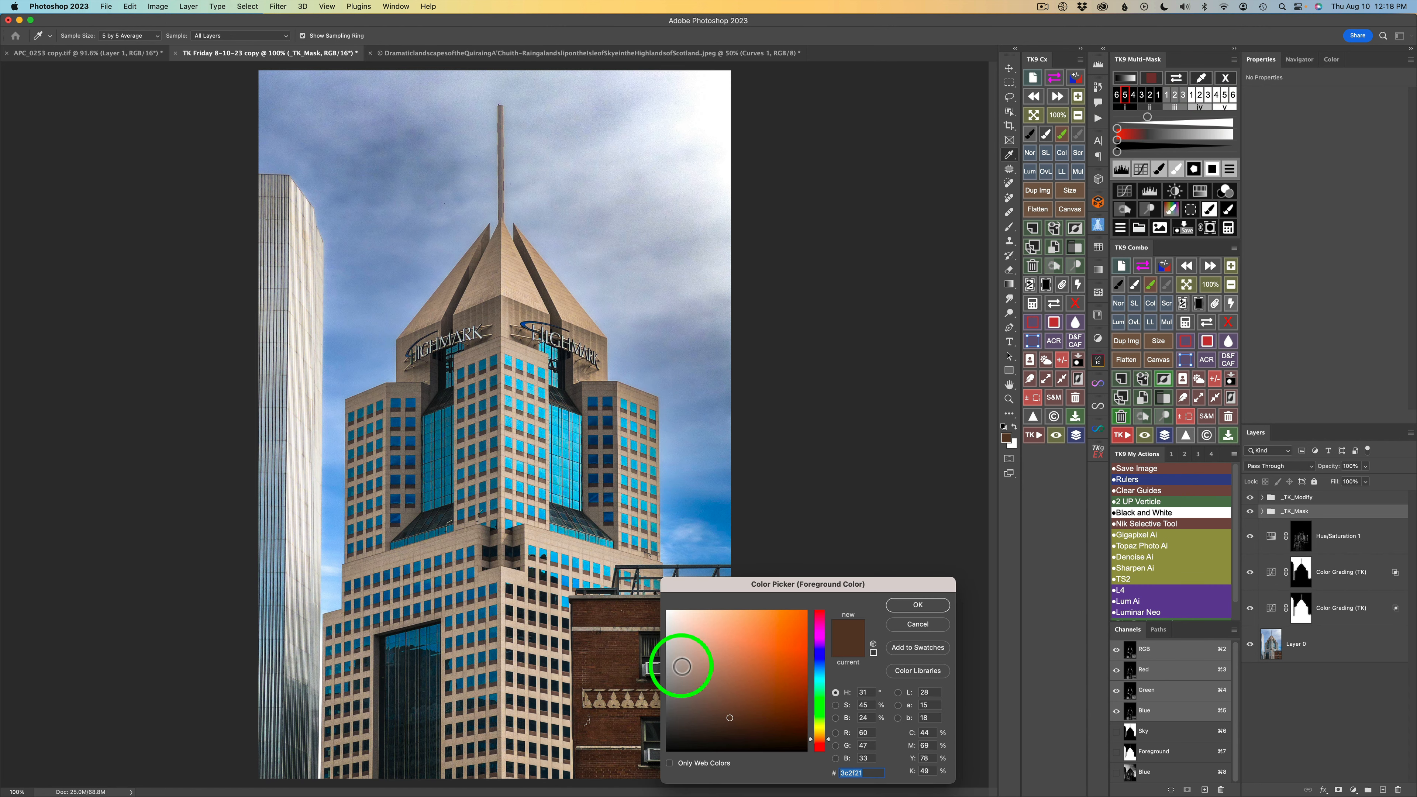
click(615, 645)
click(915, 604)
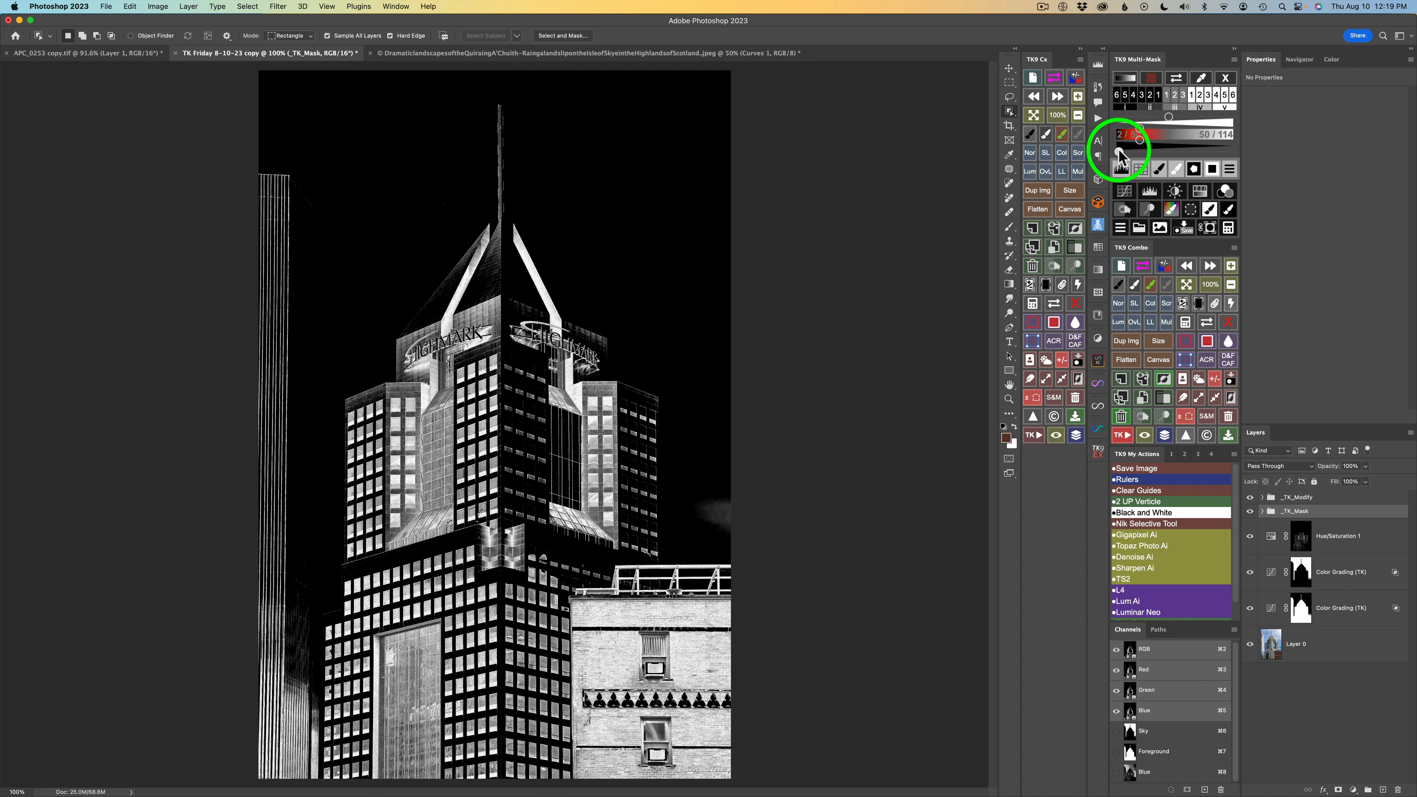
drag(1117, 149, 1123, 150)
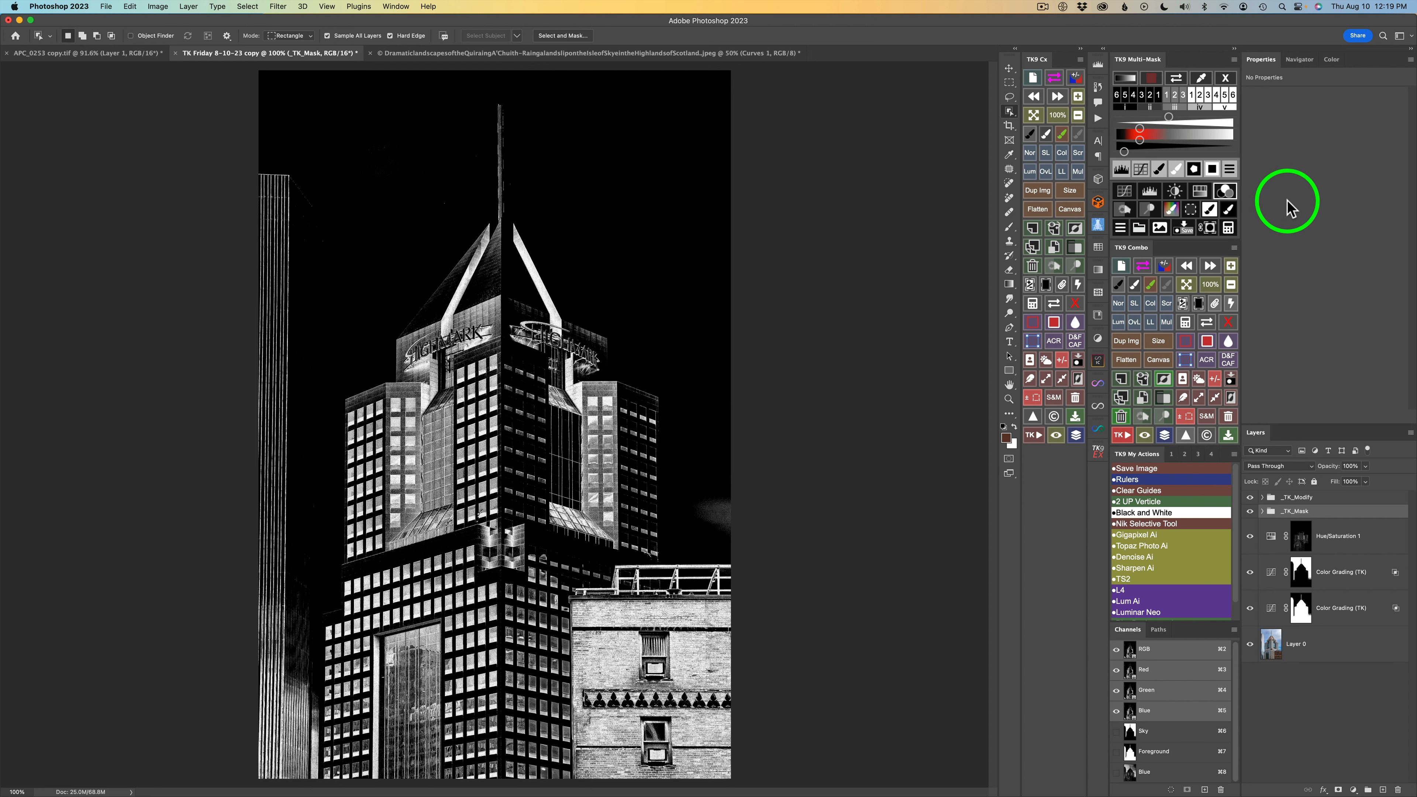
click(1230, 191)
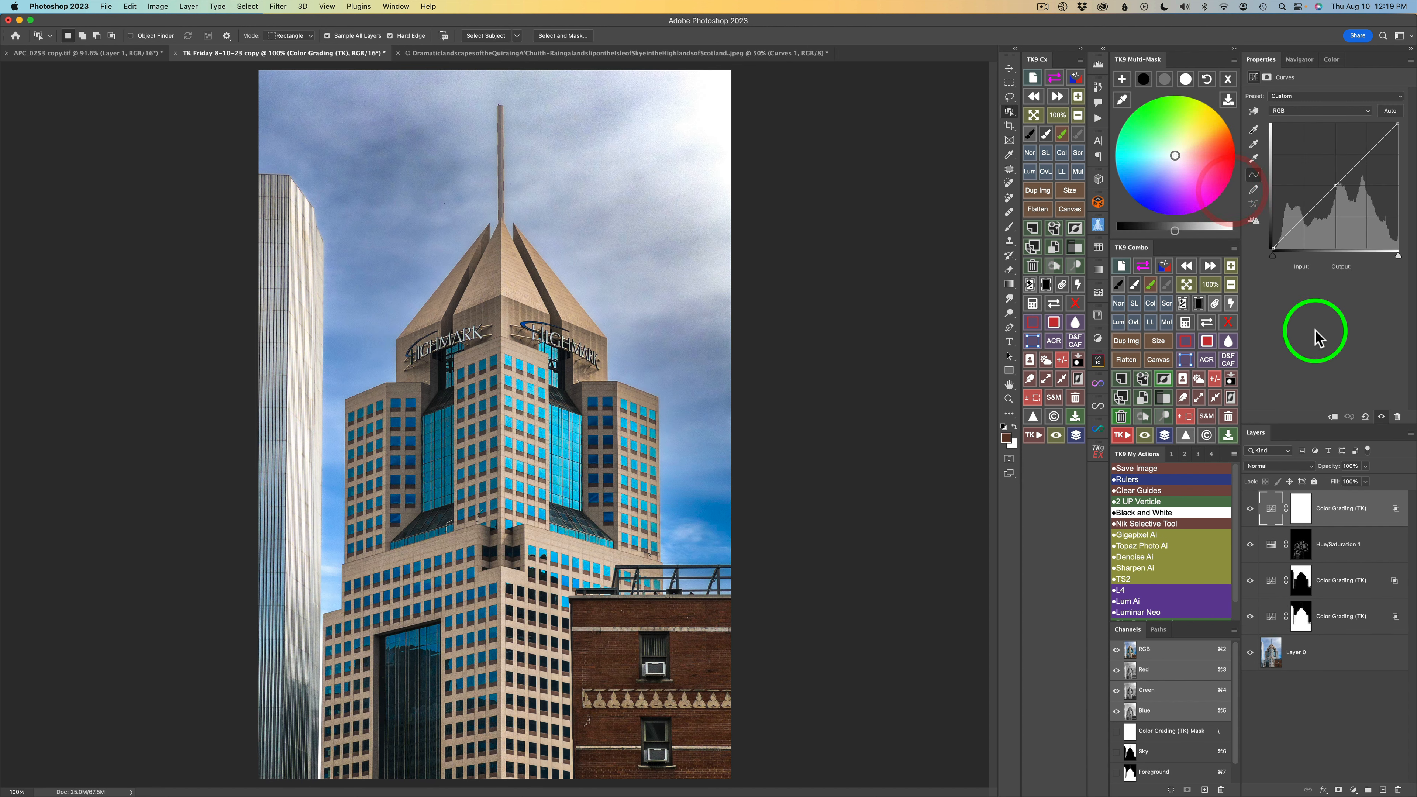
Step: Check the new Color Grading layer's Blend If range, and mask the layer with an object selection of the brick building
double_click(1397, 510)
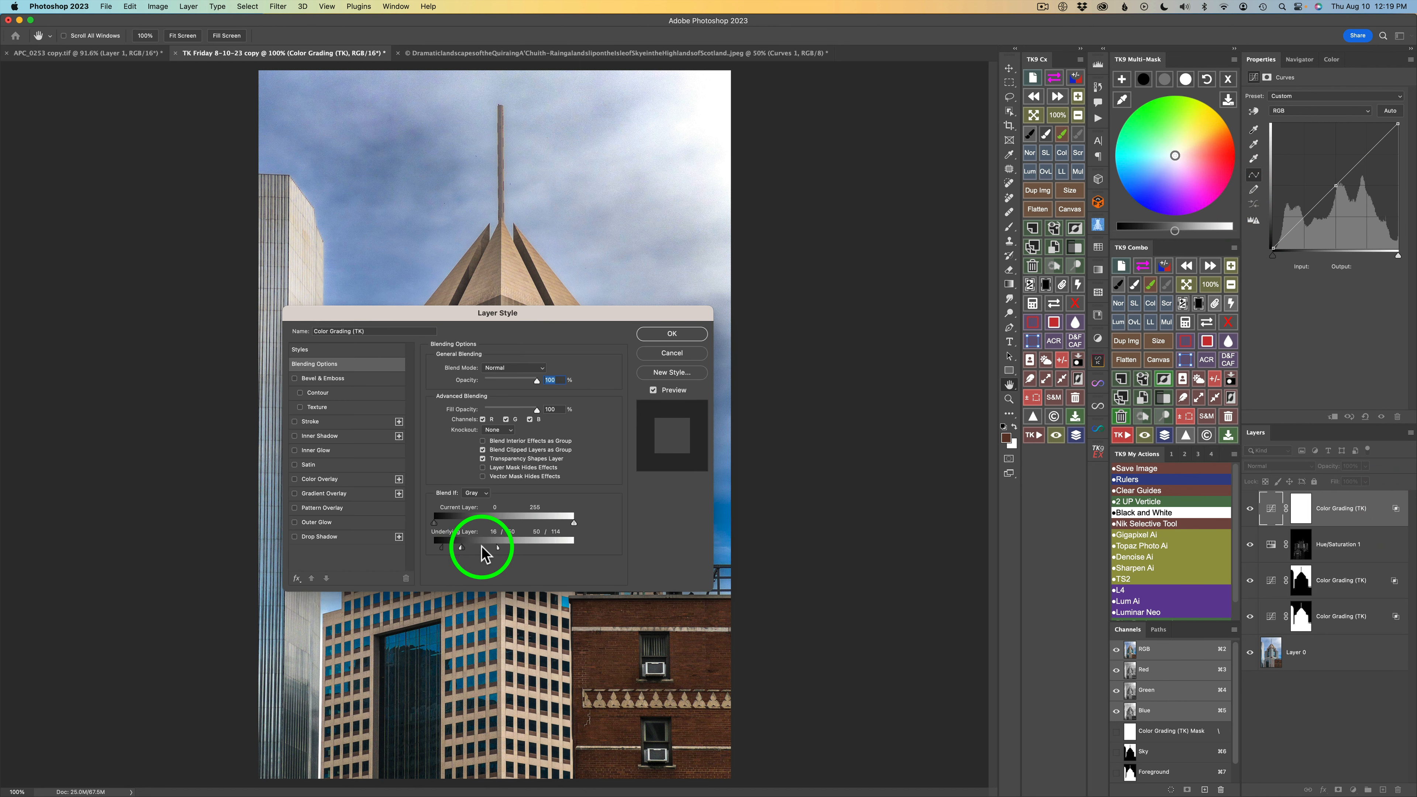
click(694, 352)
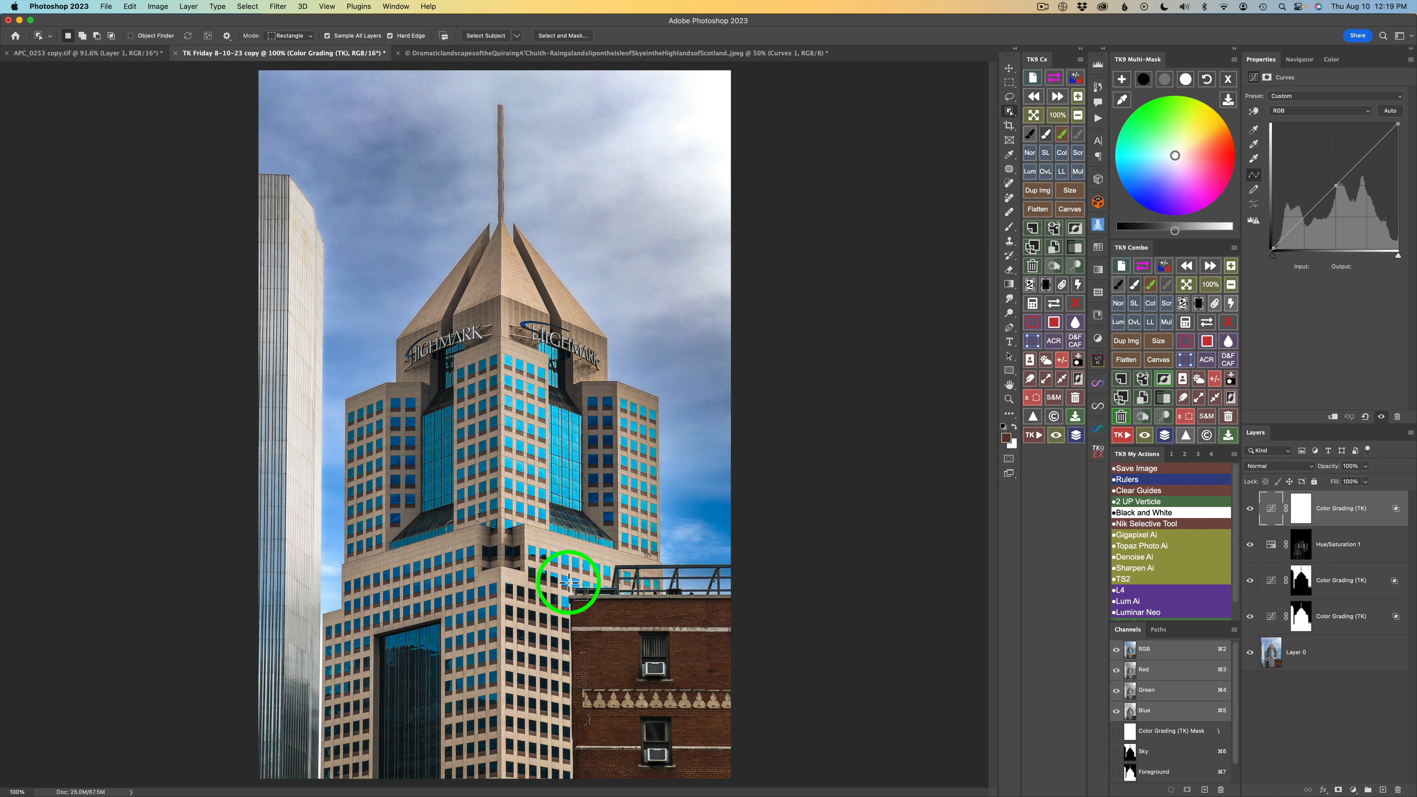
drag(567, 581, 740, 775)
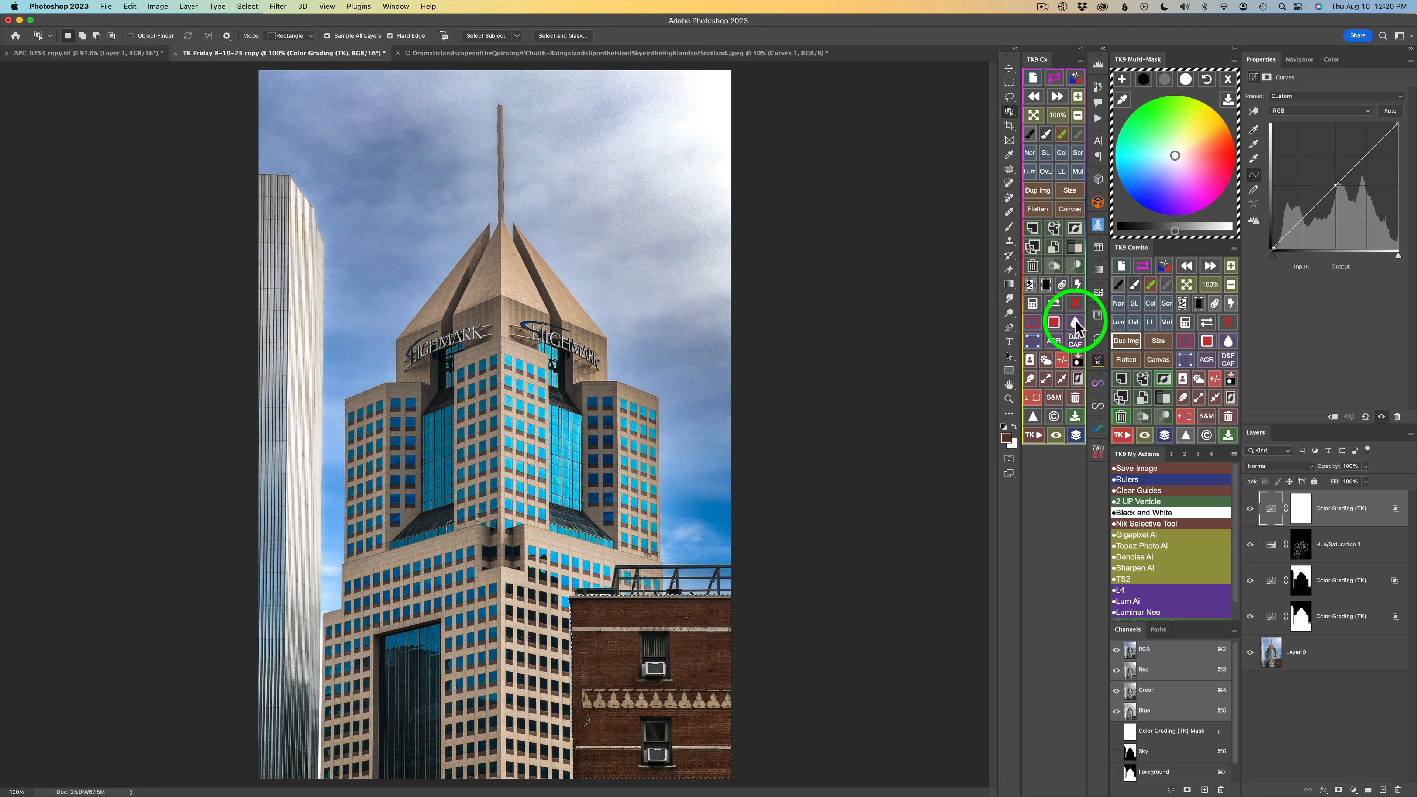
click(1033, 306)
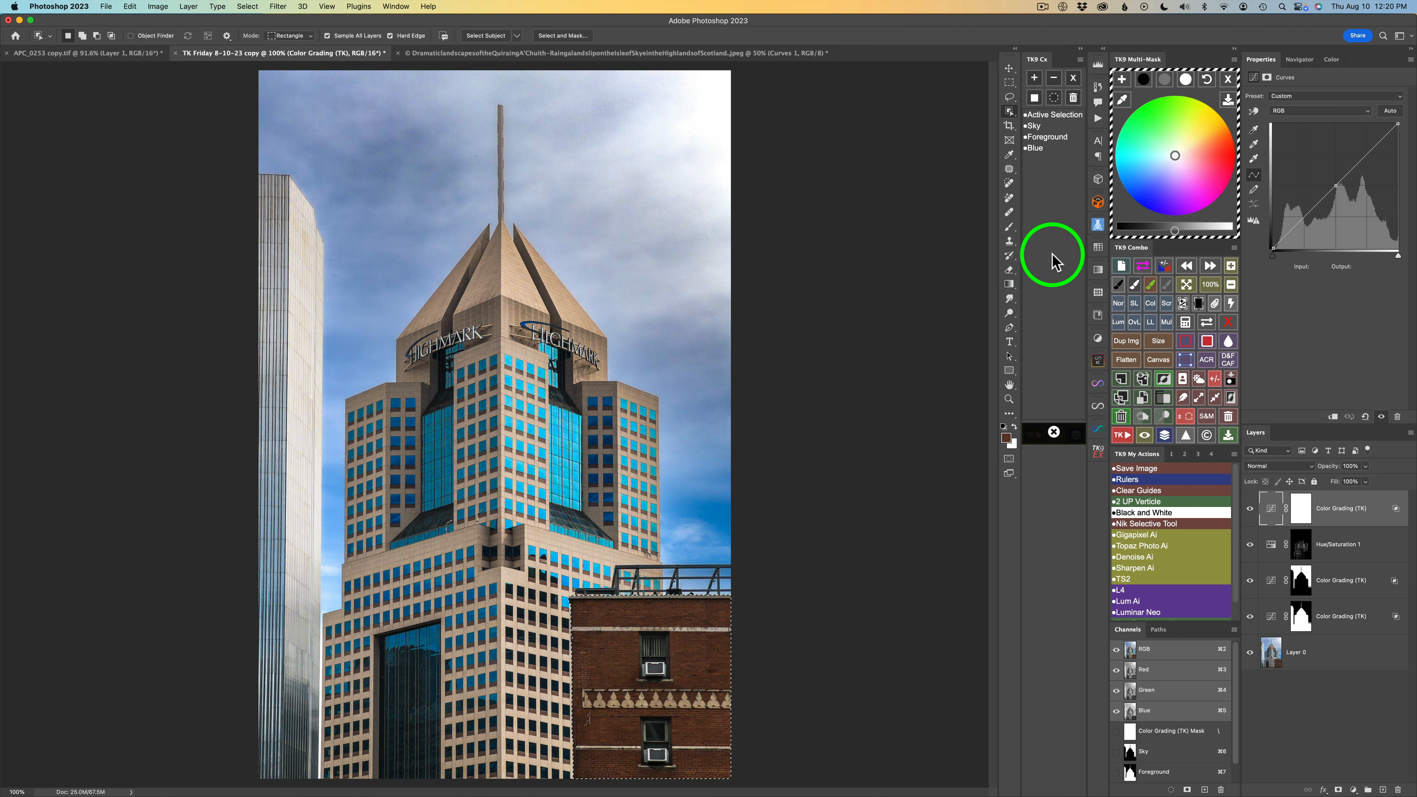
click(1058, 115)
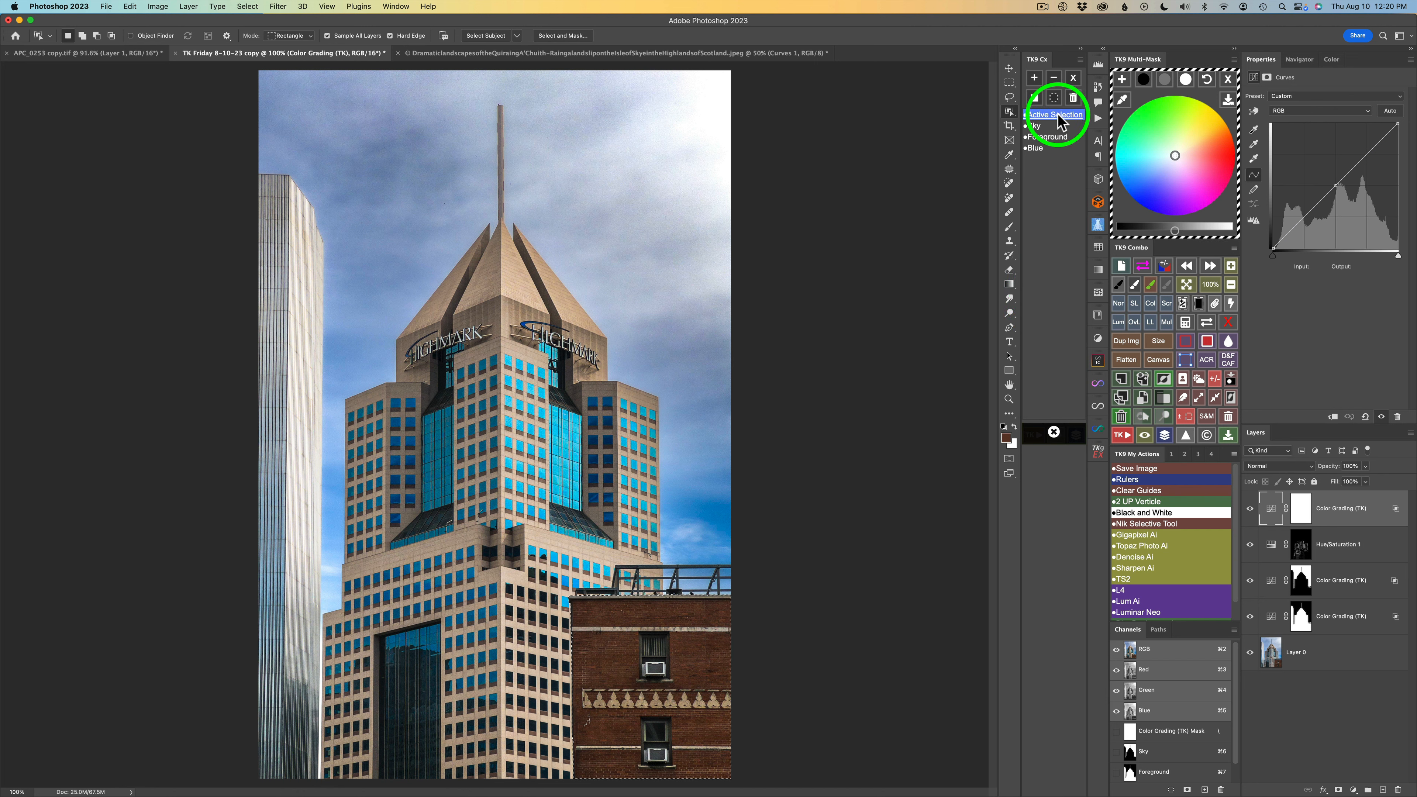
click(1057, 114)
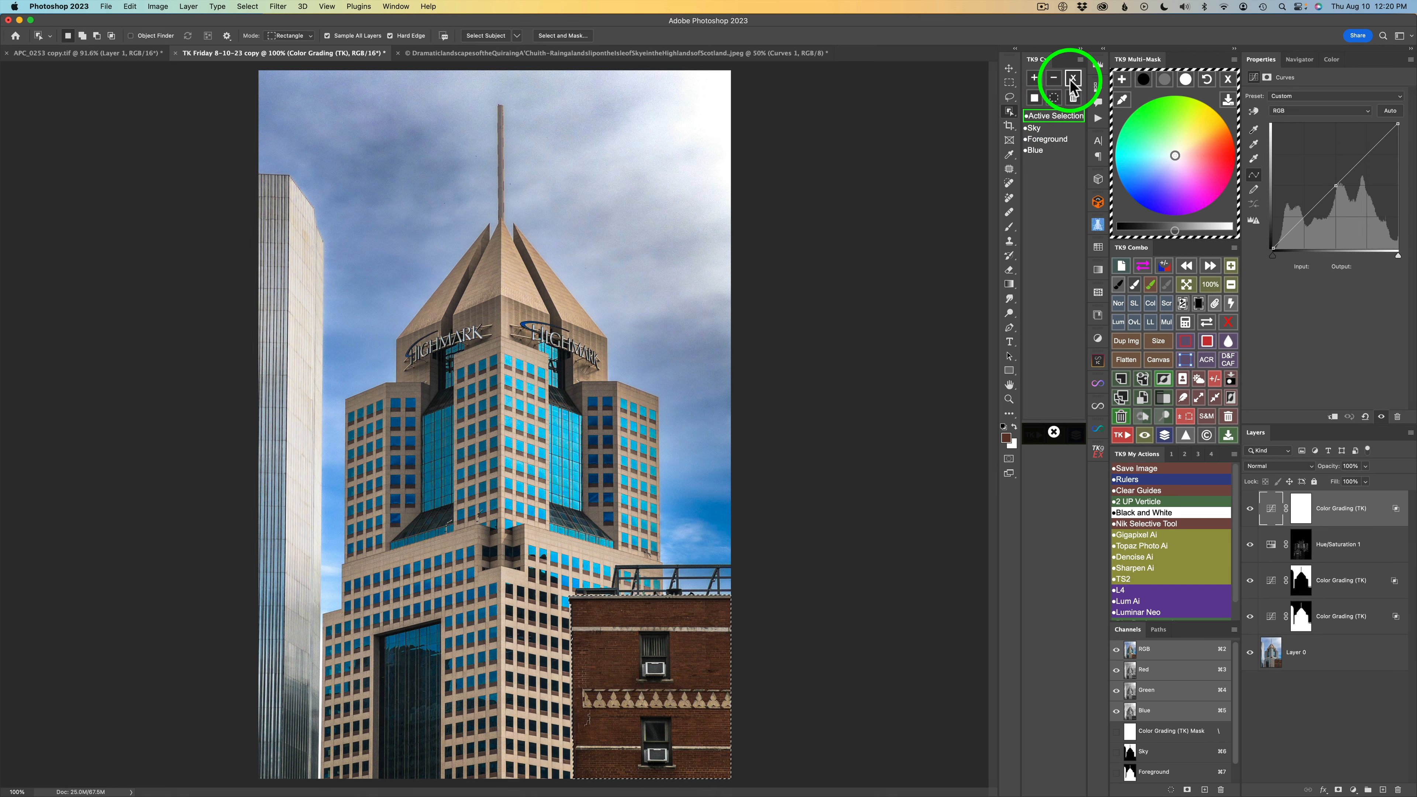
click(1033, 99)
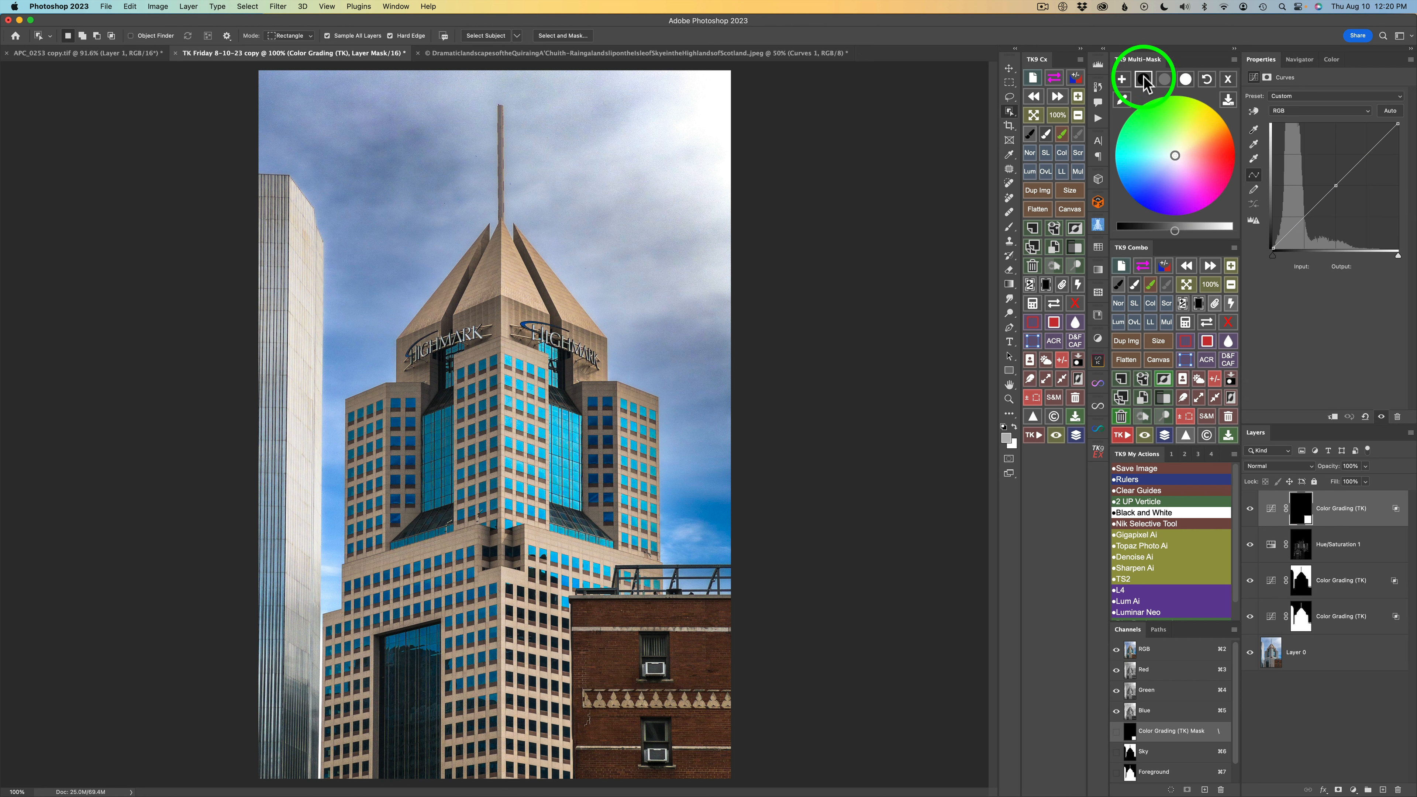
Step: Try darkening the brick's shadows to a brightness of -64, and preview the layer's Blend If range as a red overlay
click(1143, 79)
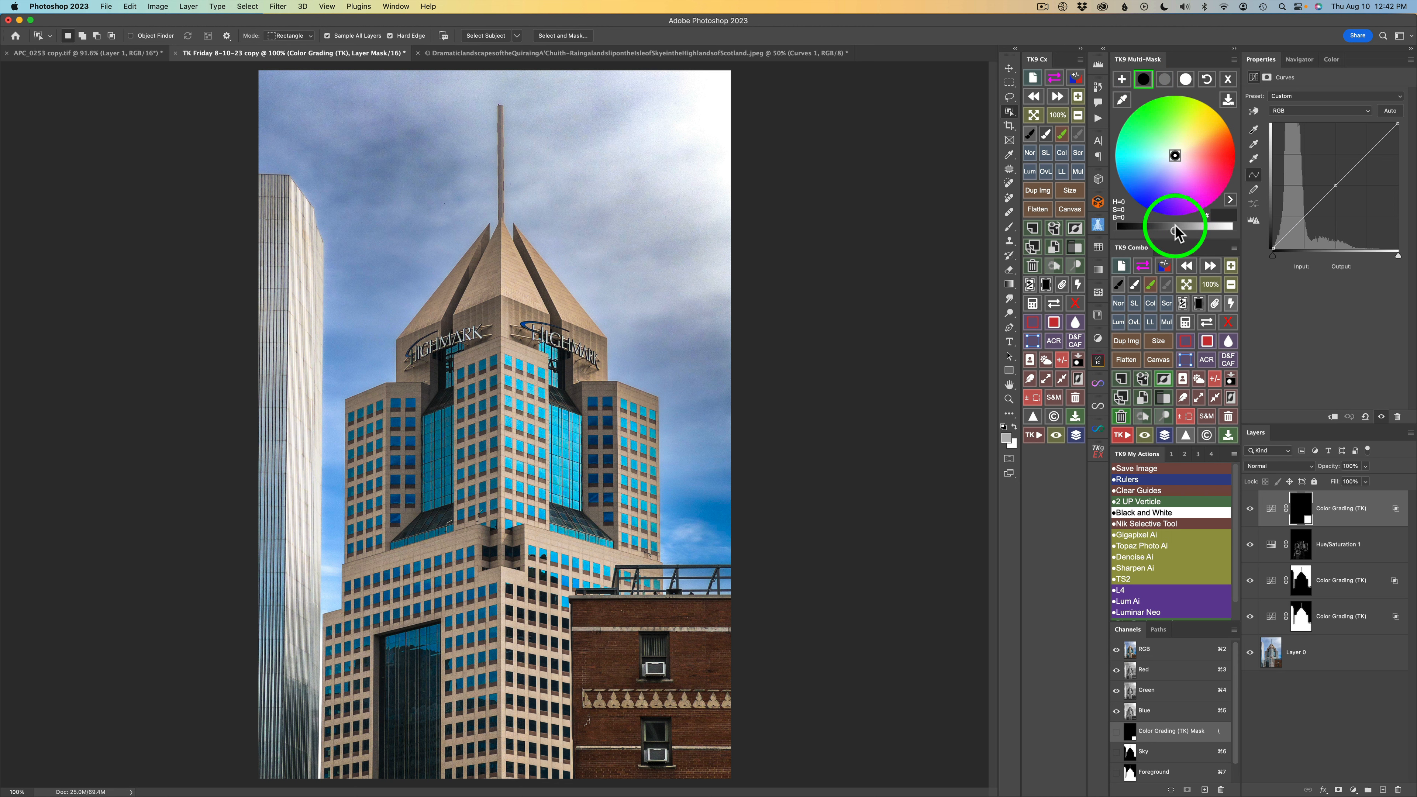
drag(1174, 230, 1115, 229)
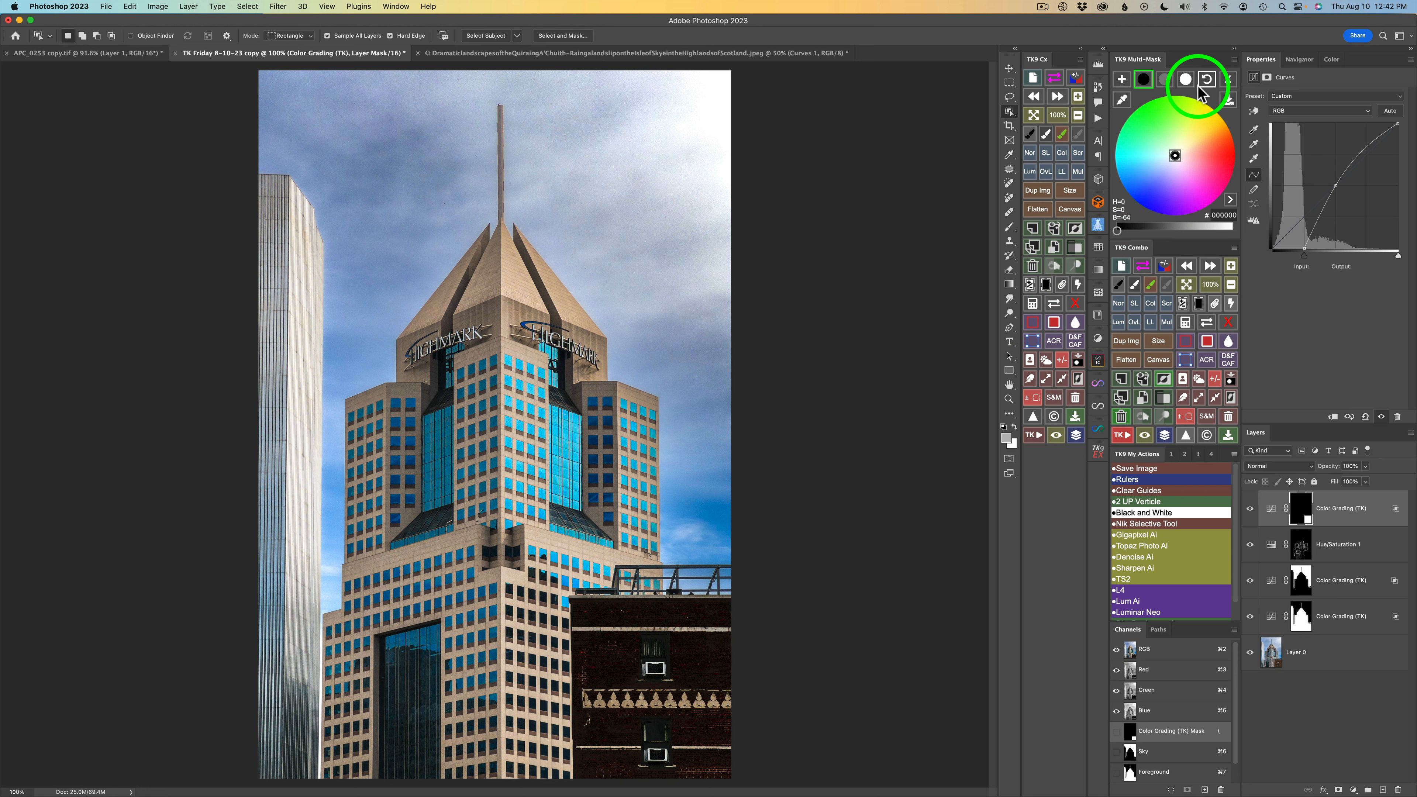
click(1230, 79)
click(1224, 185)
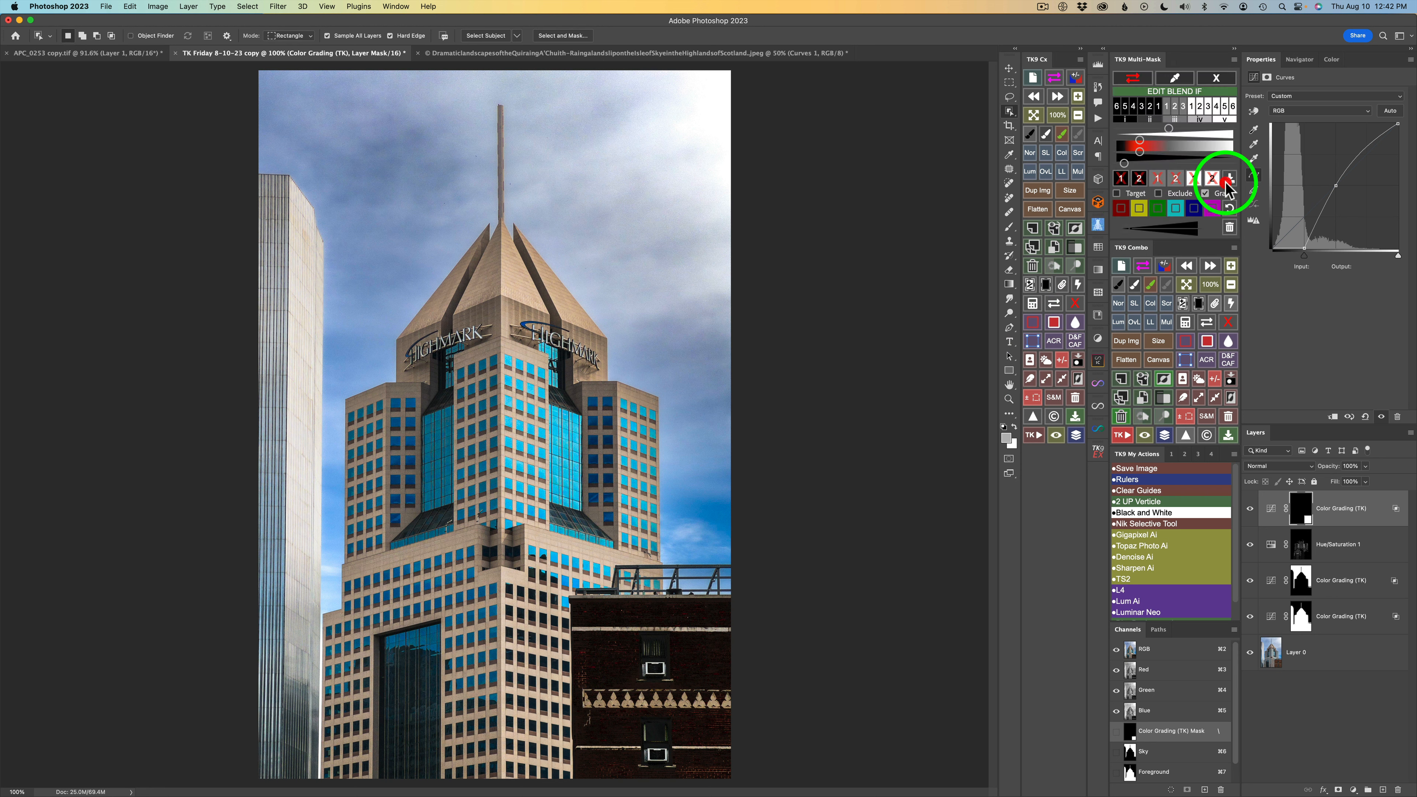
click(1134, 81)
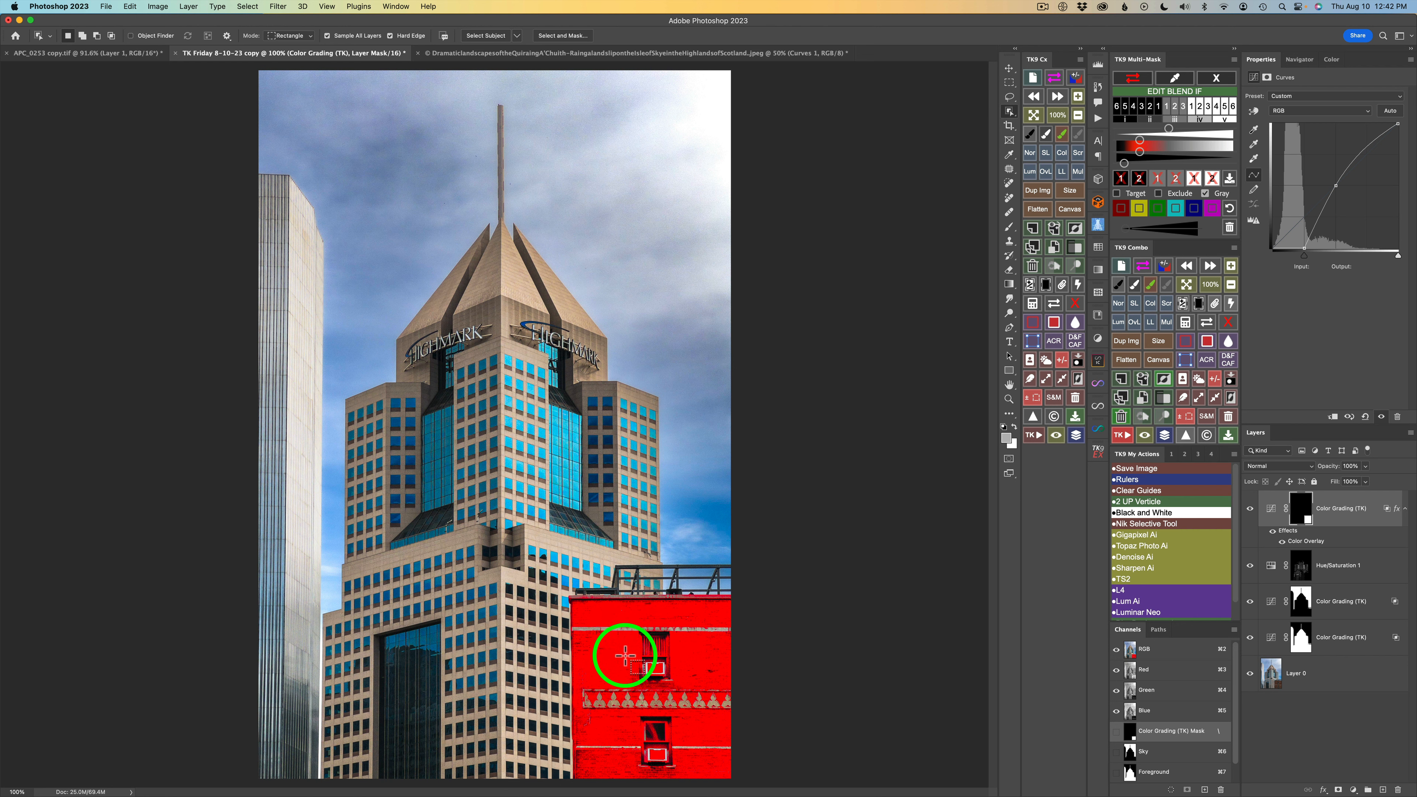
click(1134, 83)
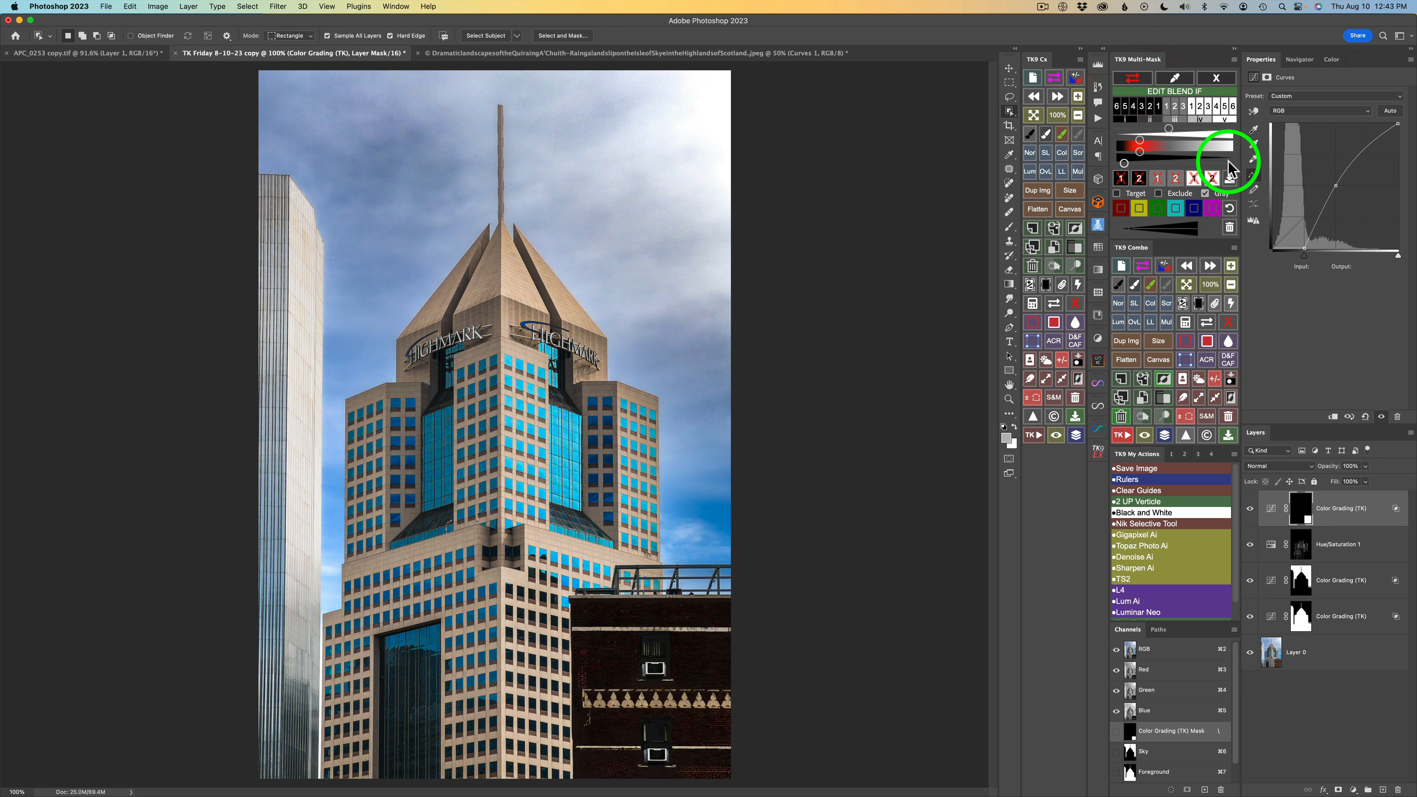
click(1223, 83)
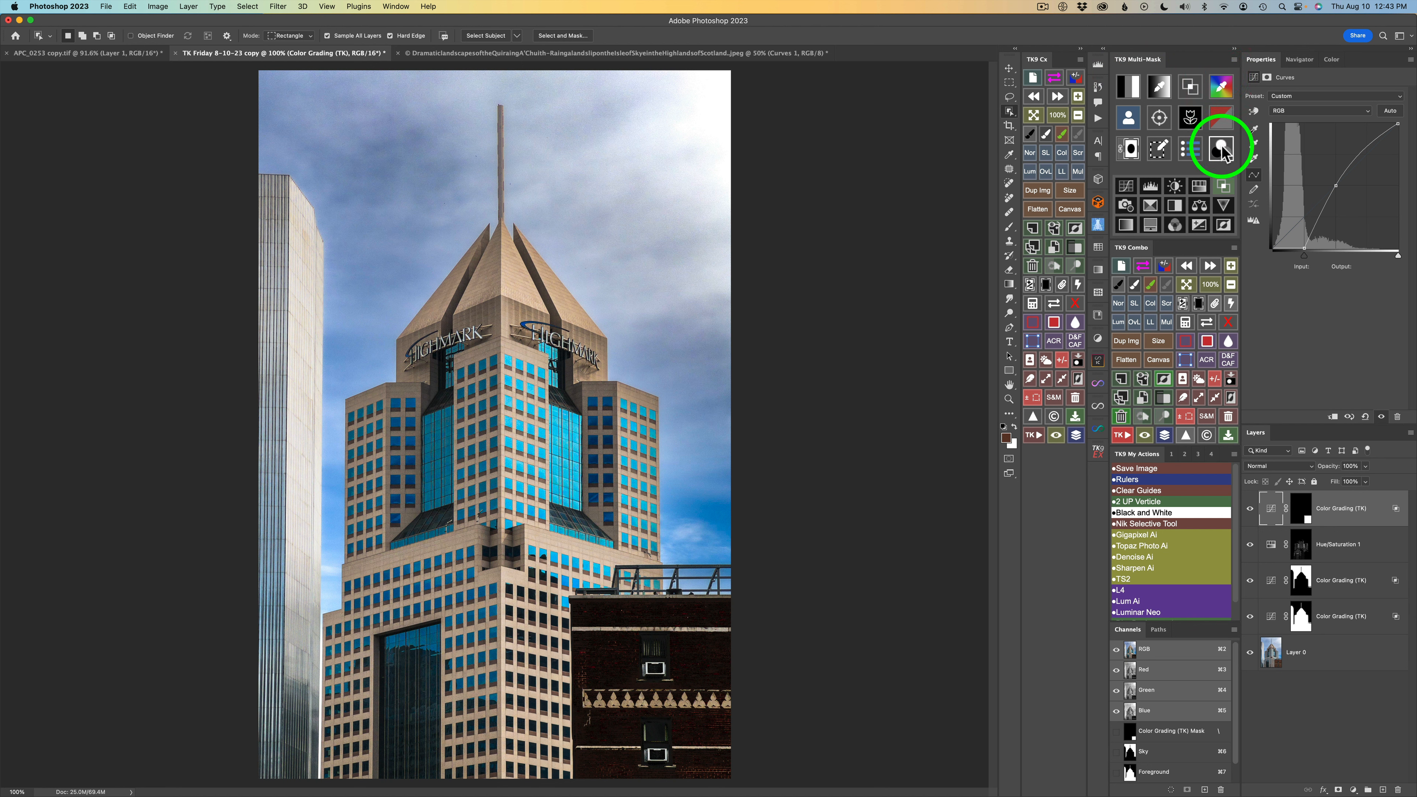
click(1219, 144)
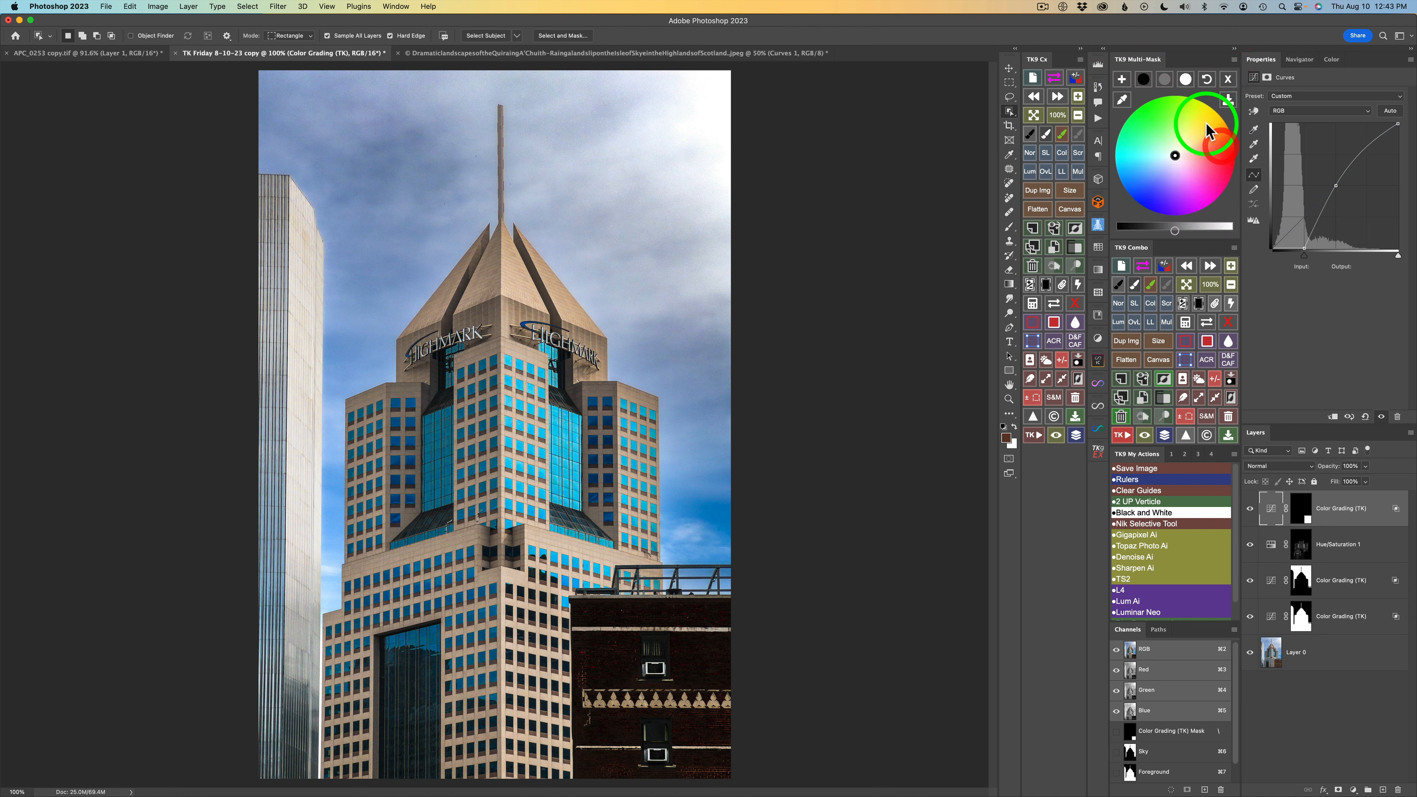
Step: Ease the shadow darkening on the brick building's Color Grading layer to a brightness only slightly below neutral
click(1144, 84)
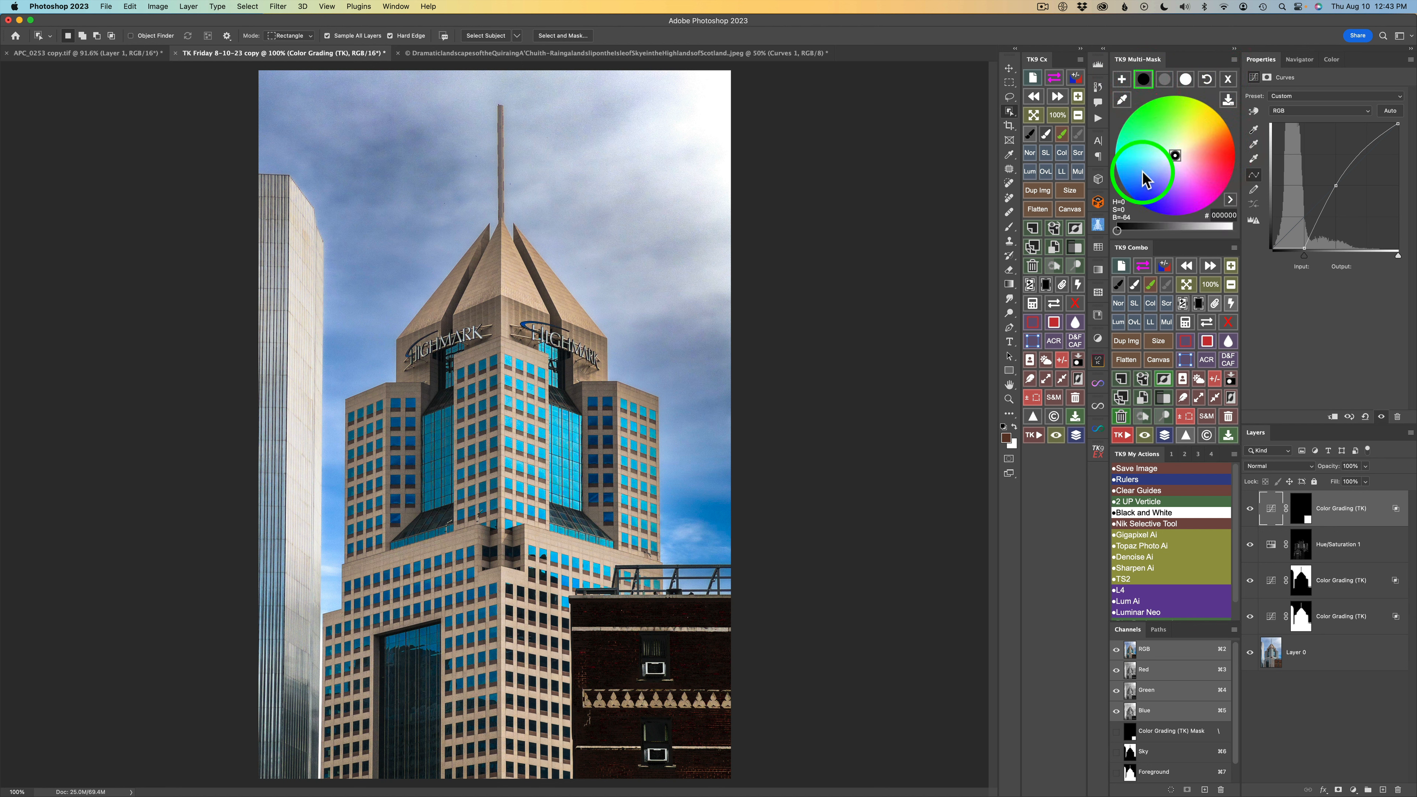
mouse_move(1120, 234)
drag(1117, 229, 1159, 233)
Step: Warm the brick's midtones to hue 31 and saturation 30, and compare the photo with the grading layer hidden and shown
click(1167, 82)
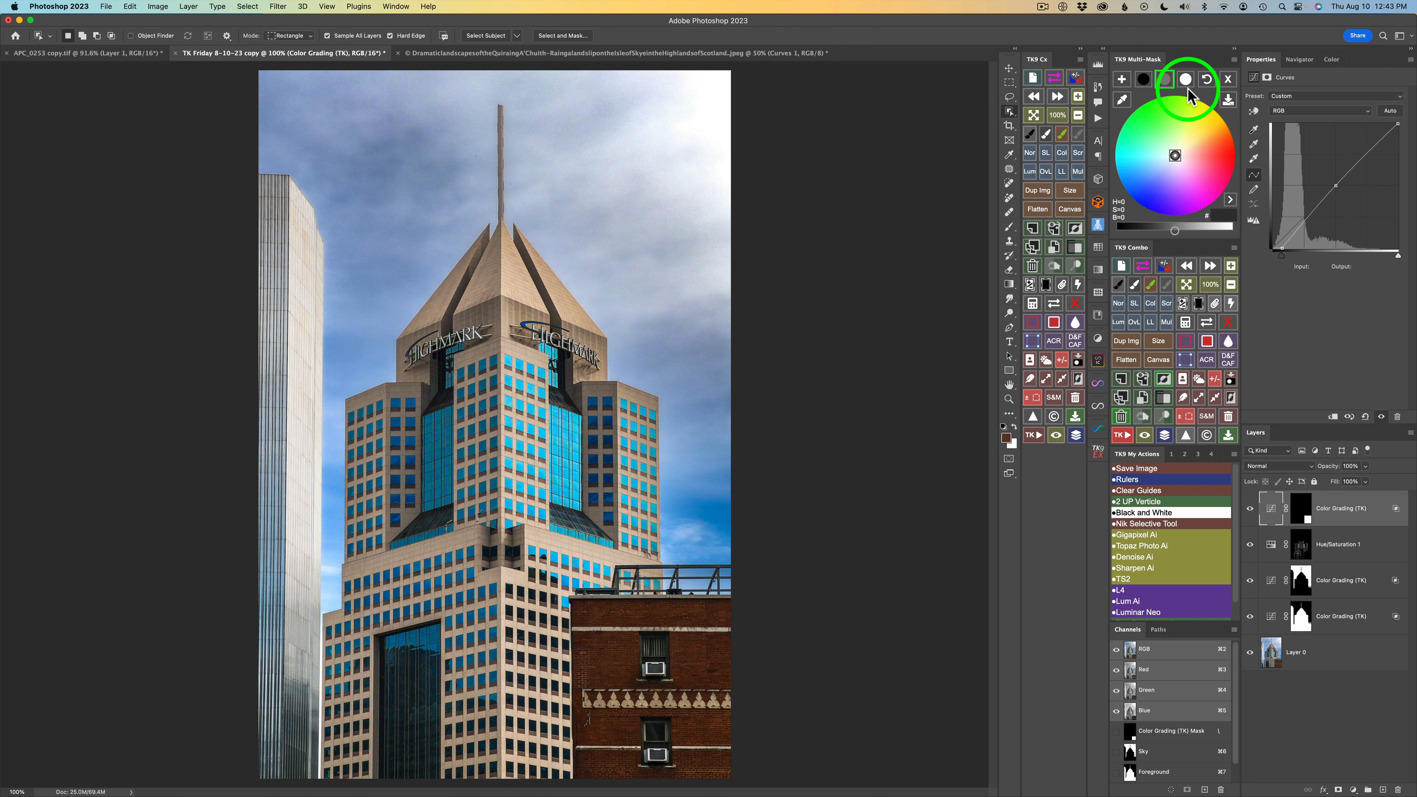
click(1190, 145)
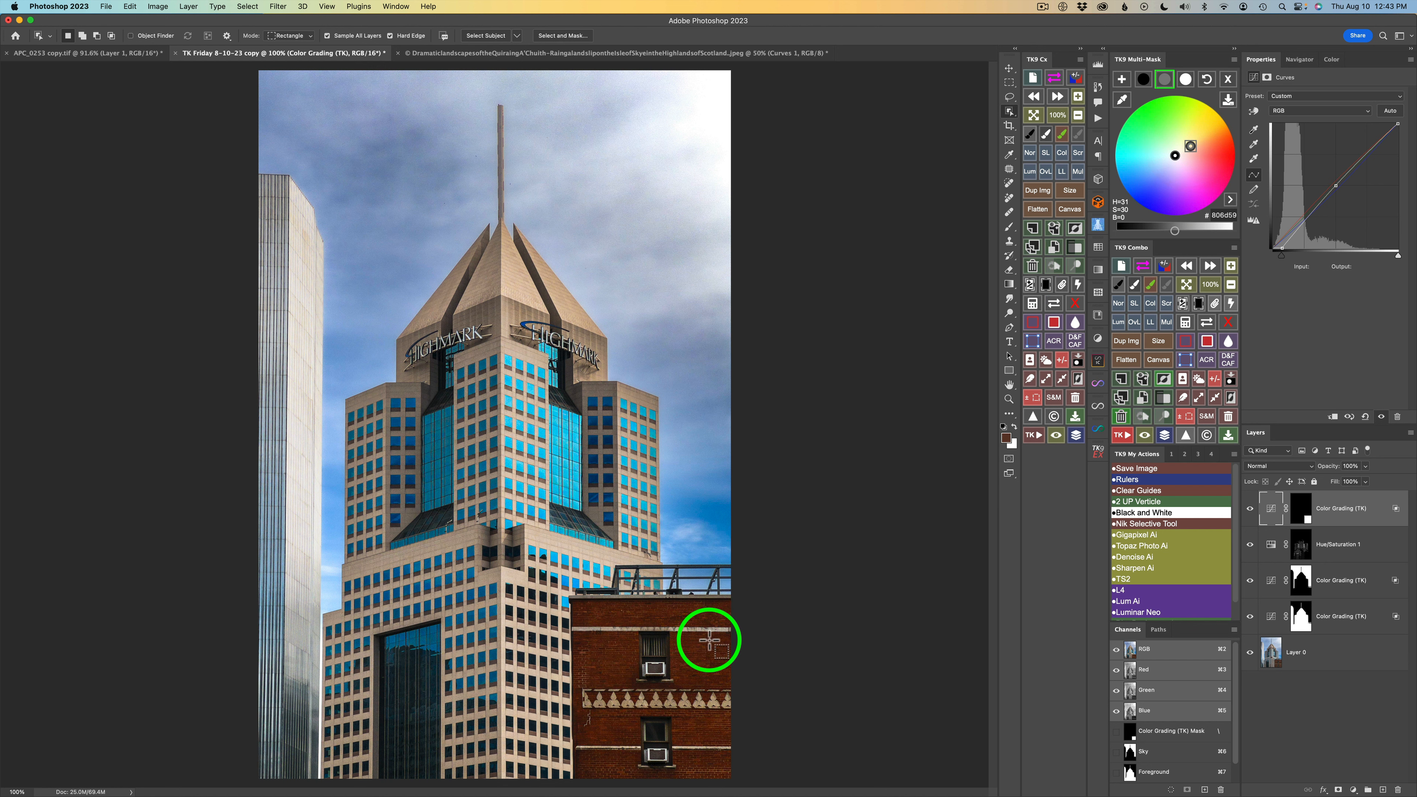
click(1249, 508)
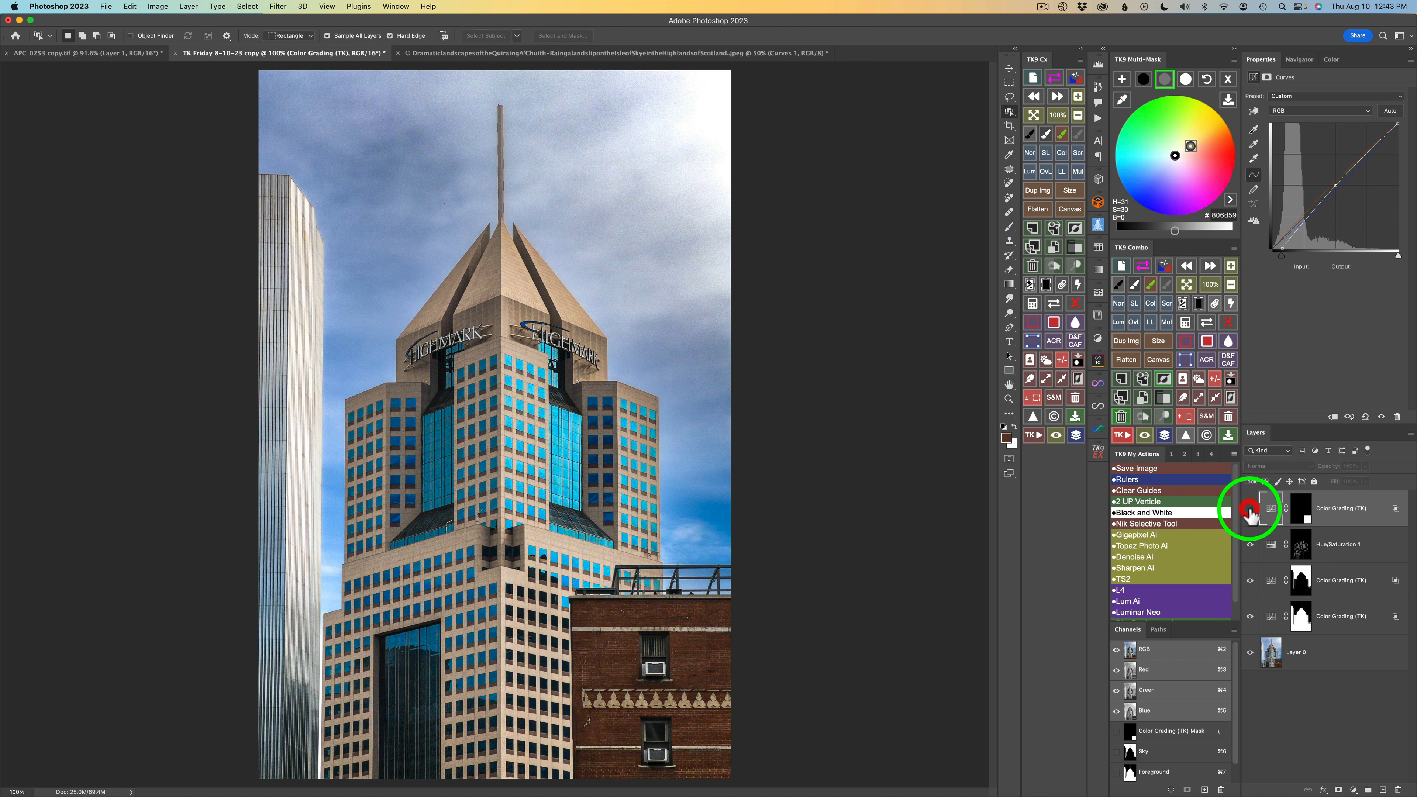
click(1249, 507)
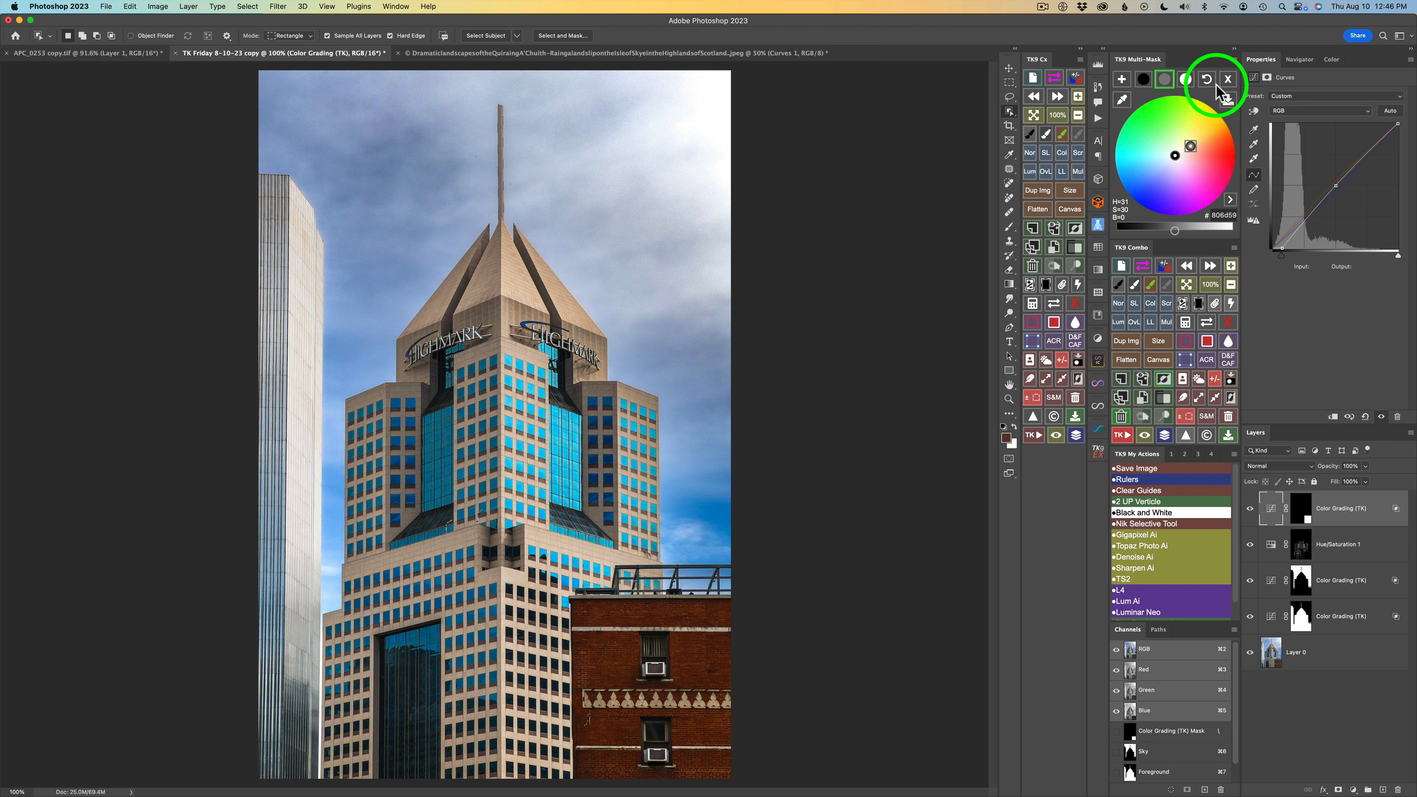
Step: Add a Hue/Saturation adjustment layer clipped to the brick building's Color Grading layer
click(1230, 81)
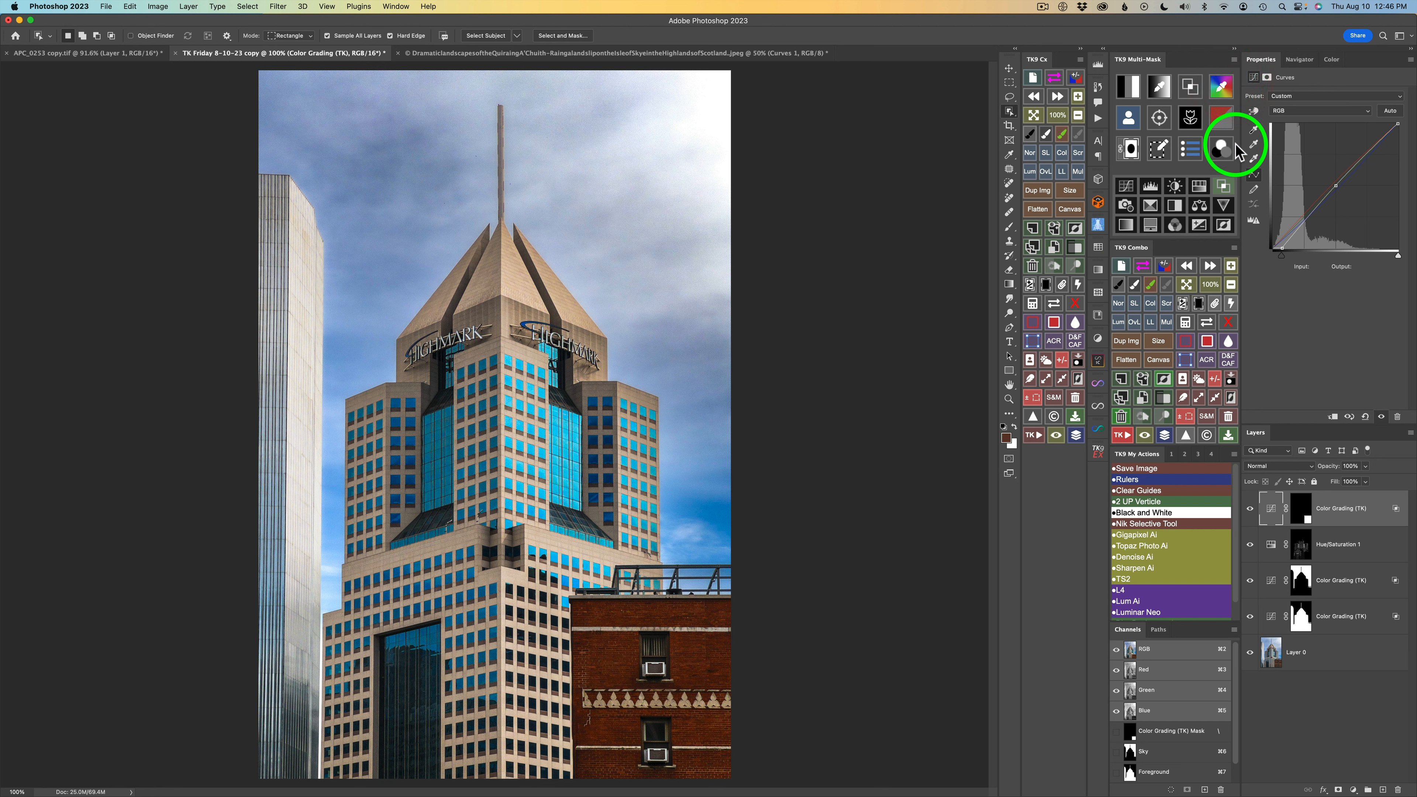
click(1202, 189)
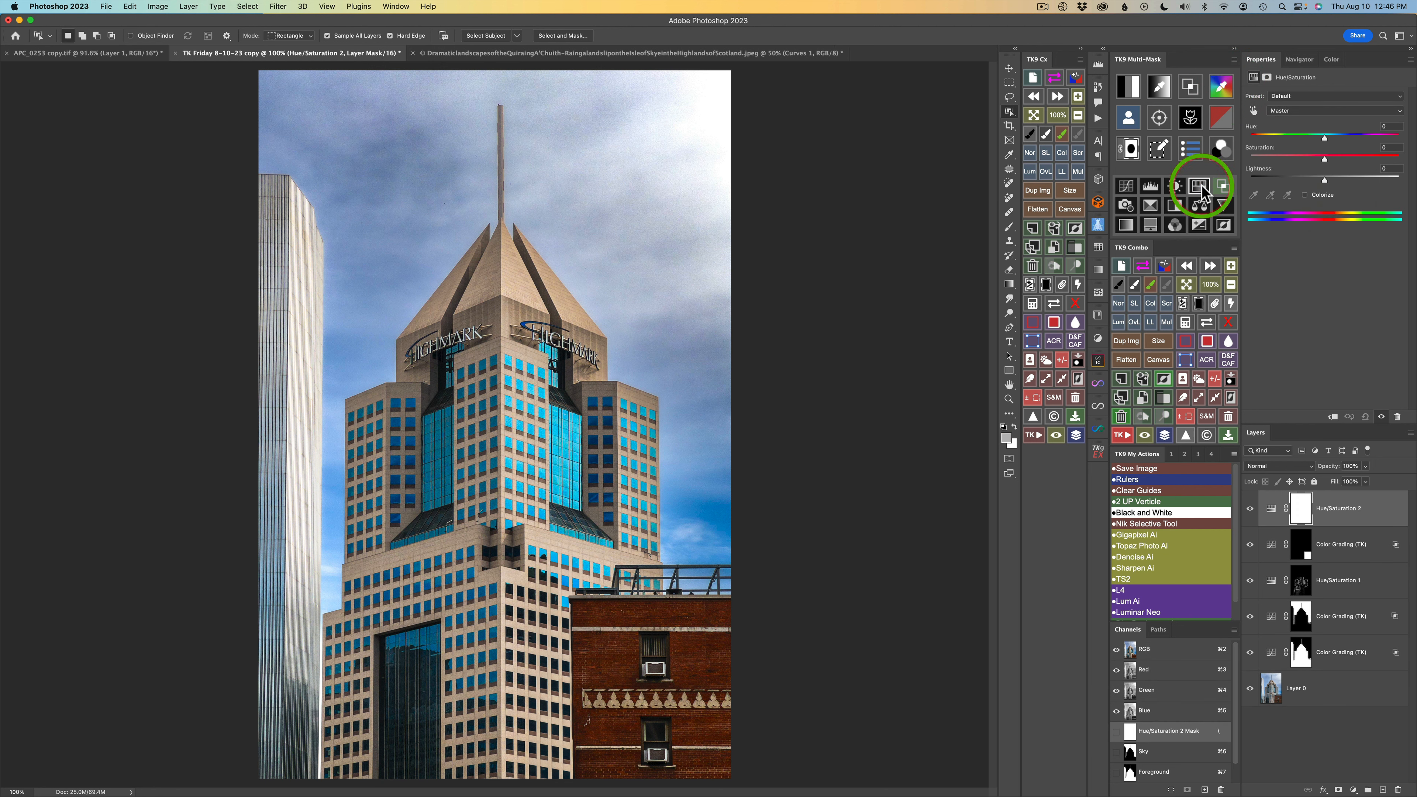
click(1216, 305)
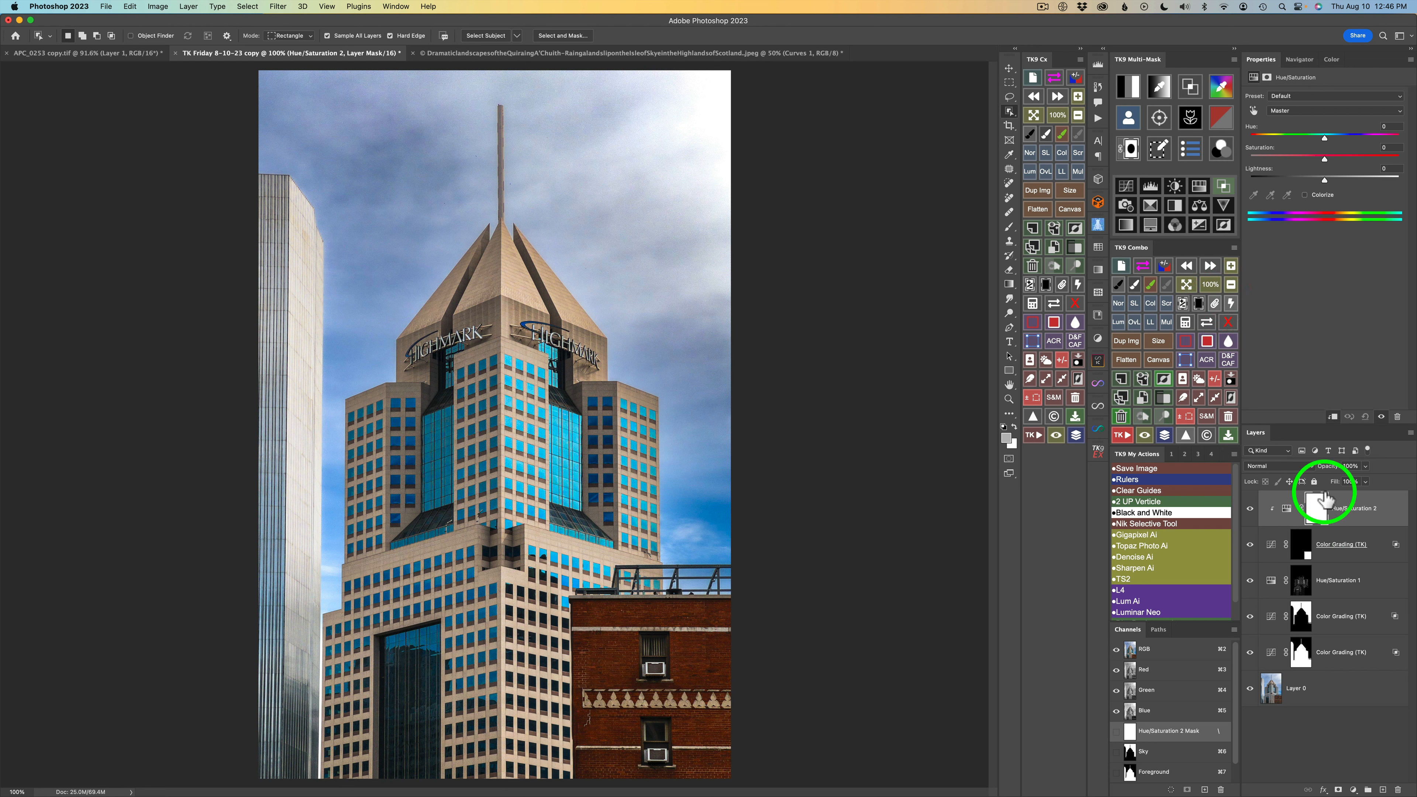
Step: Raise the brick building's saturation to +3, and compare the photo with the Hue/Saturation layer hidden and shown
mouse_move(1324, 159)
mouse_down()
mouse_move(1266, 159)
mouse_move(1341, 161)
mouse_move(1266, 161)
mouse_move(1365, 168)
mouse_move(1323, 165)
mouse_up()
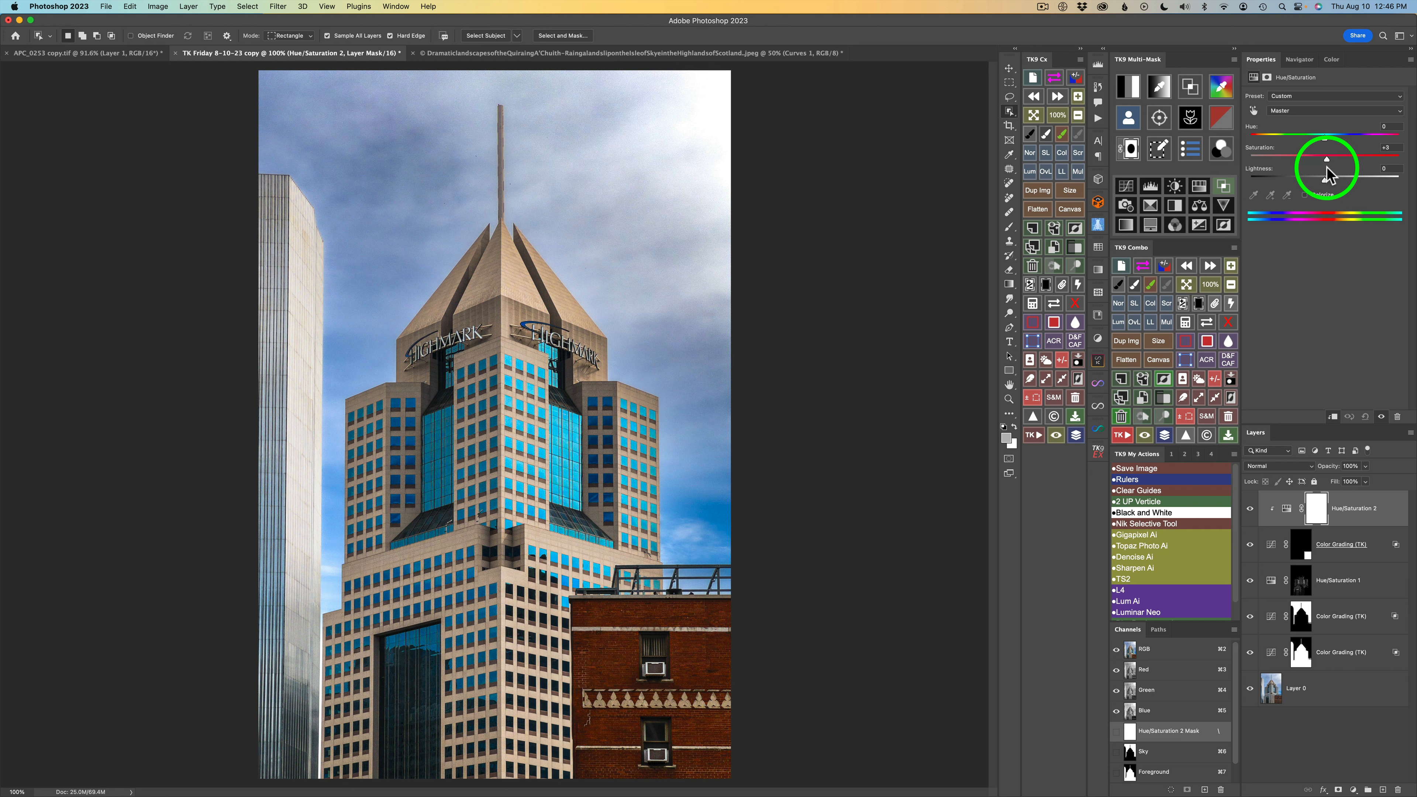
click(1249, 509)
click(1249, 509)
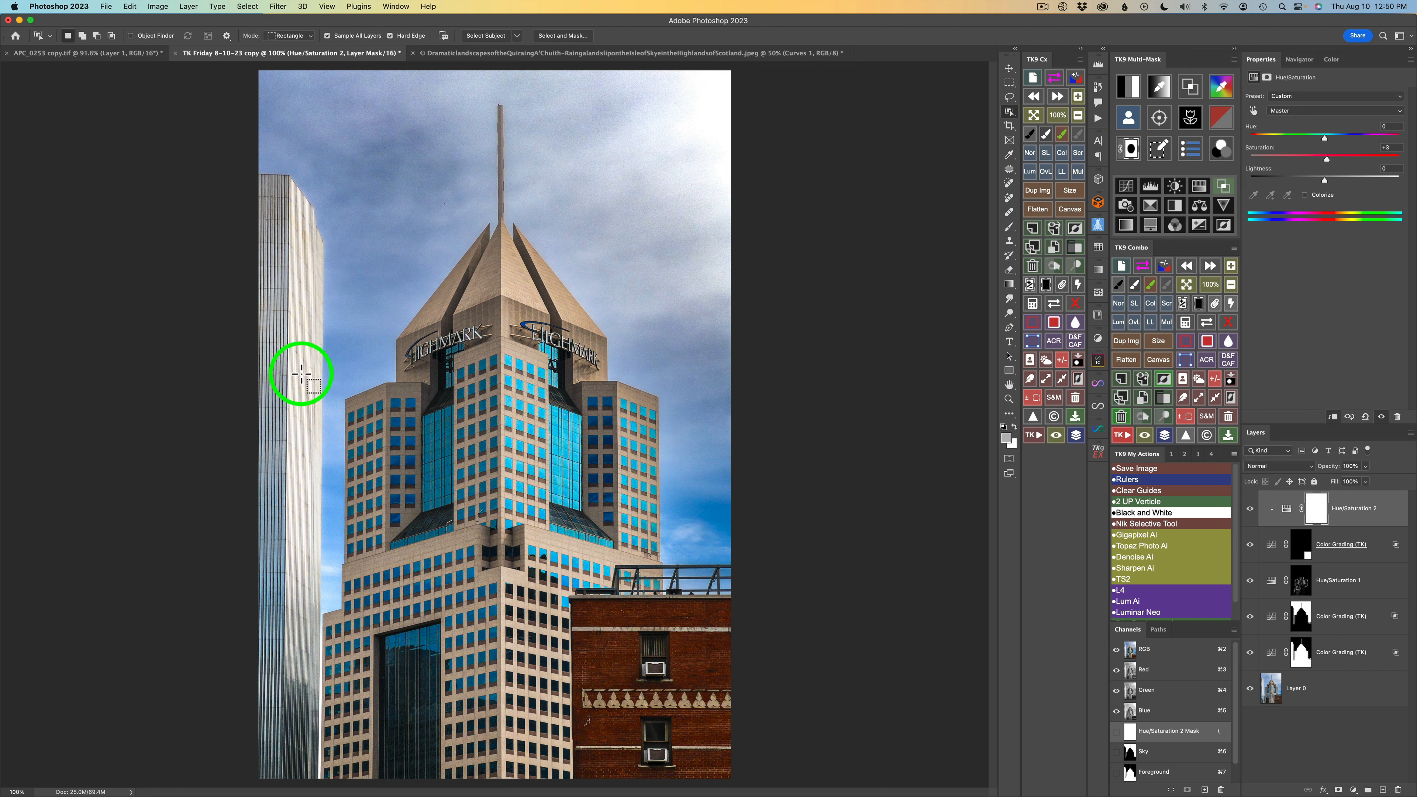
Step: Preview the Lights 2 and Lights 3 Blend If ranges, and add a Color Grading layer that uses Lights 3
click(1191, 86)
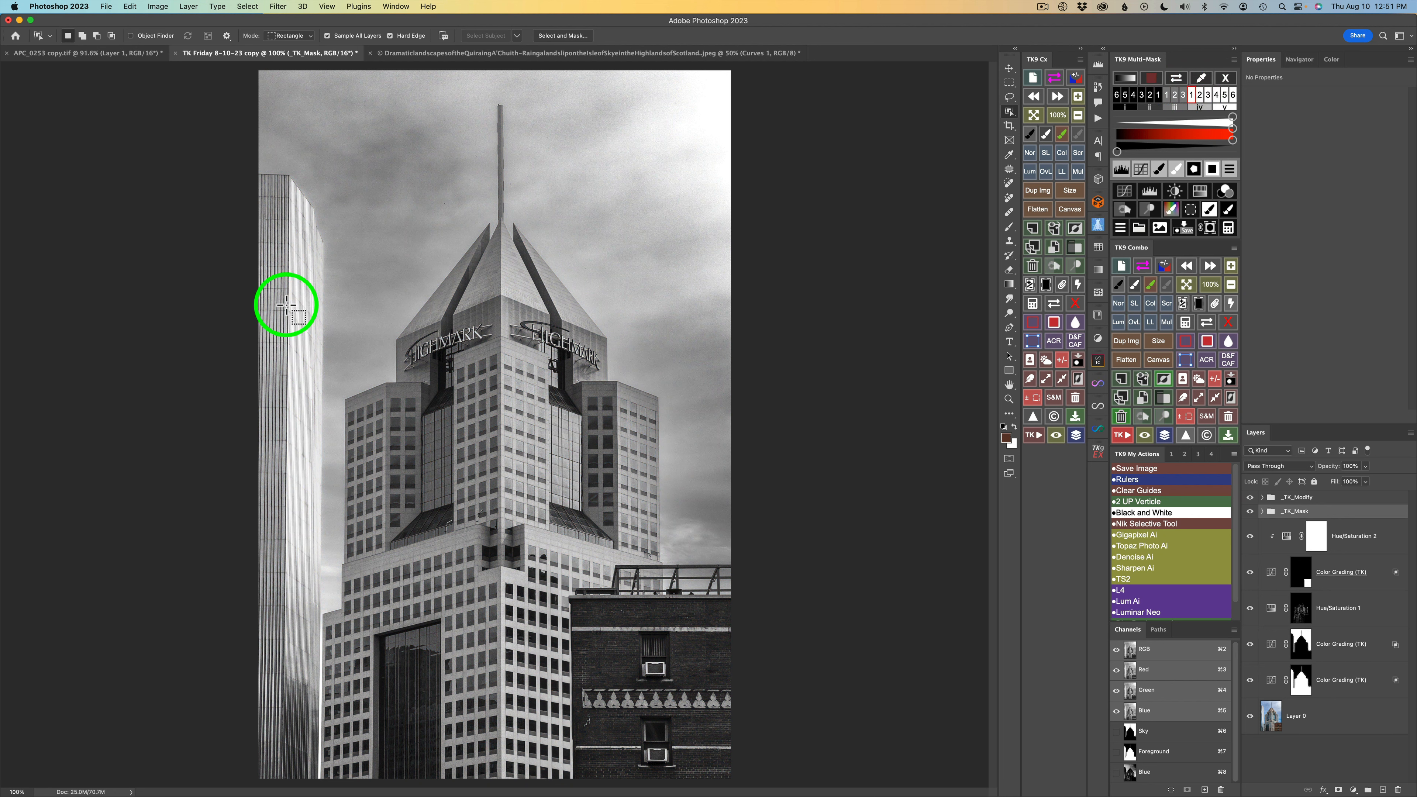
click(1199, 95)
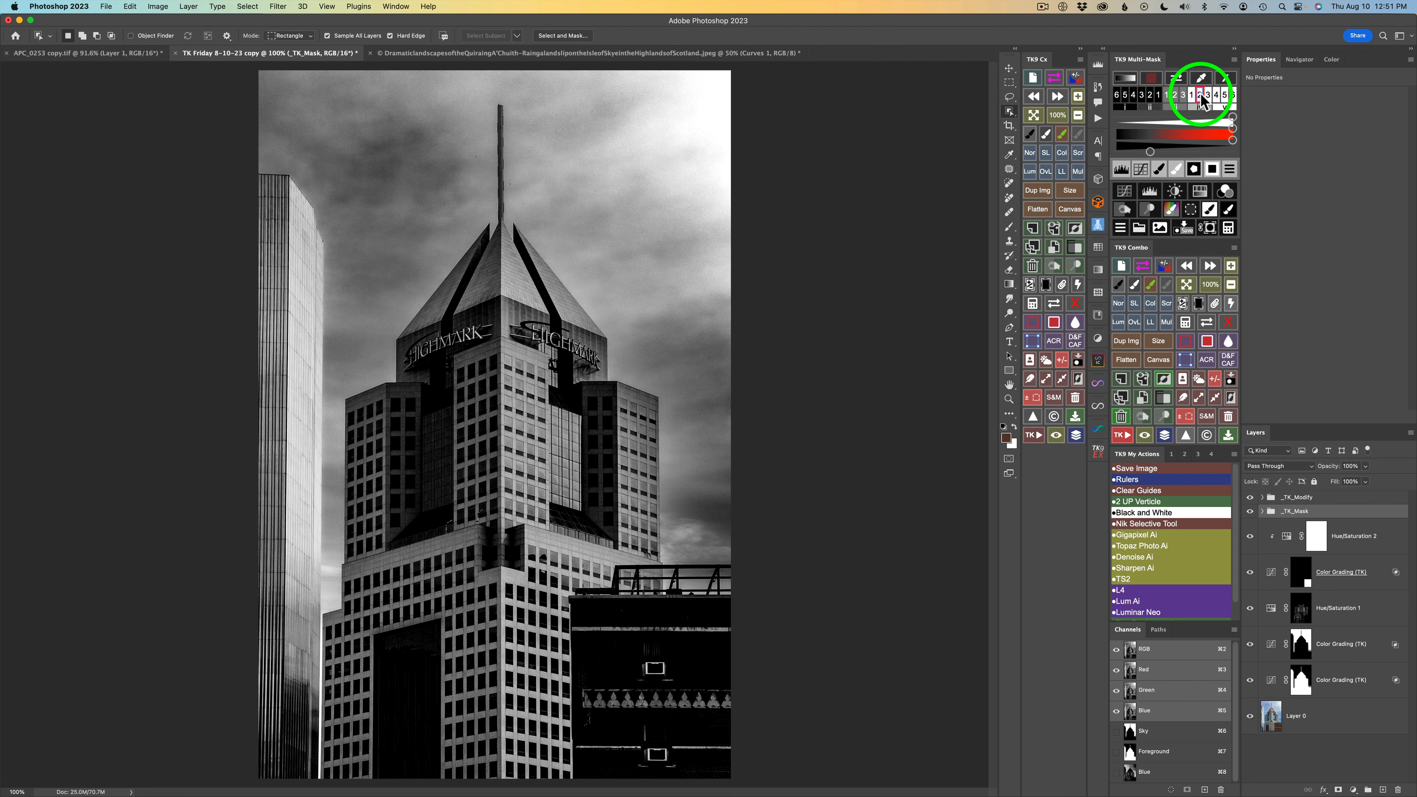
click(1207, 96)
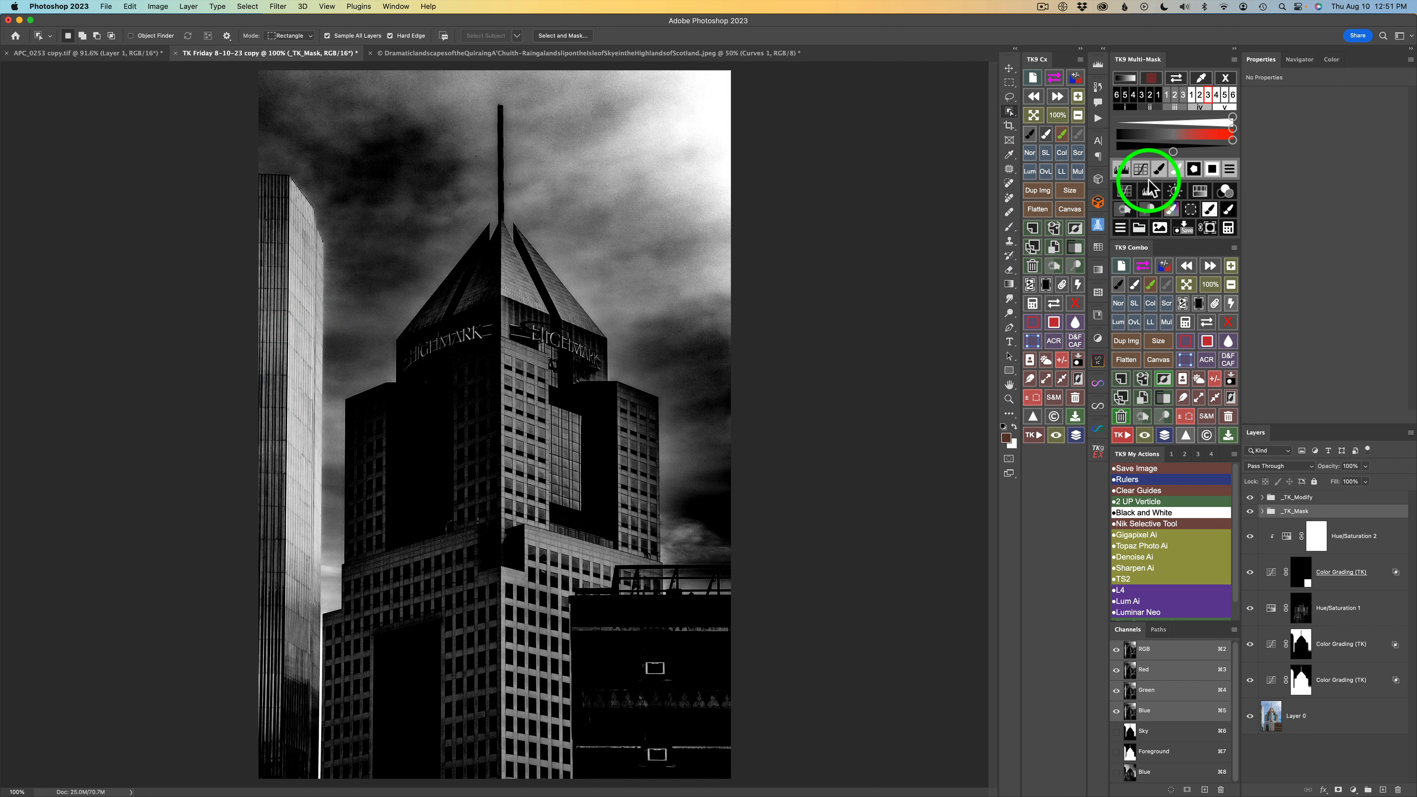
click(1228, 192)
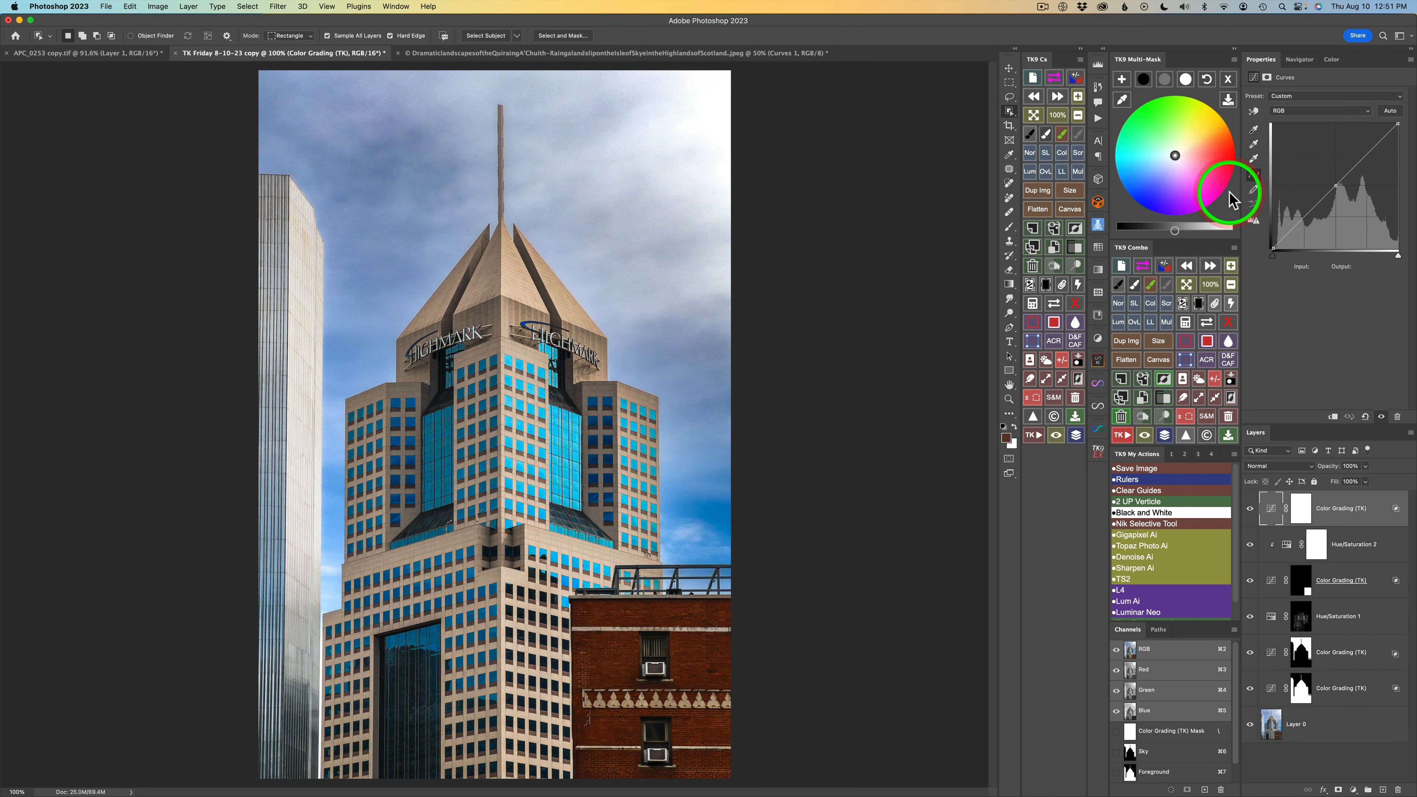
Step: Examine the underlying-layer Blend If range in the new Color Grading layer's blending options
double_click(1398, 517)
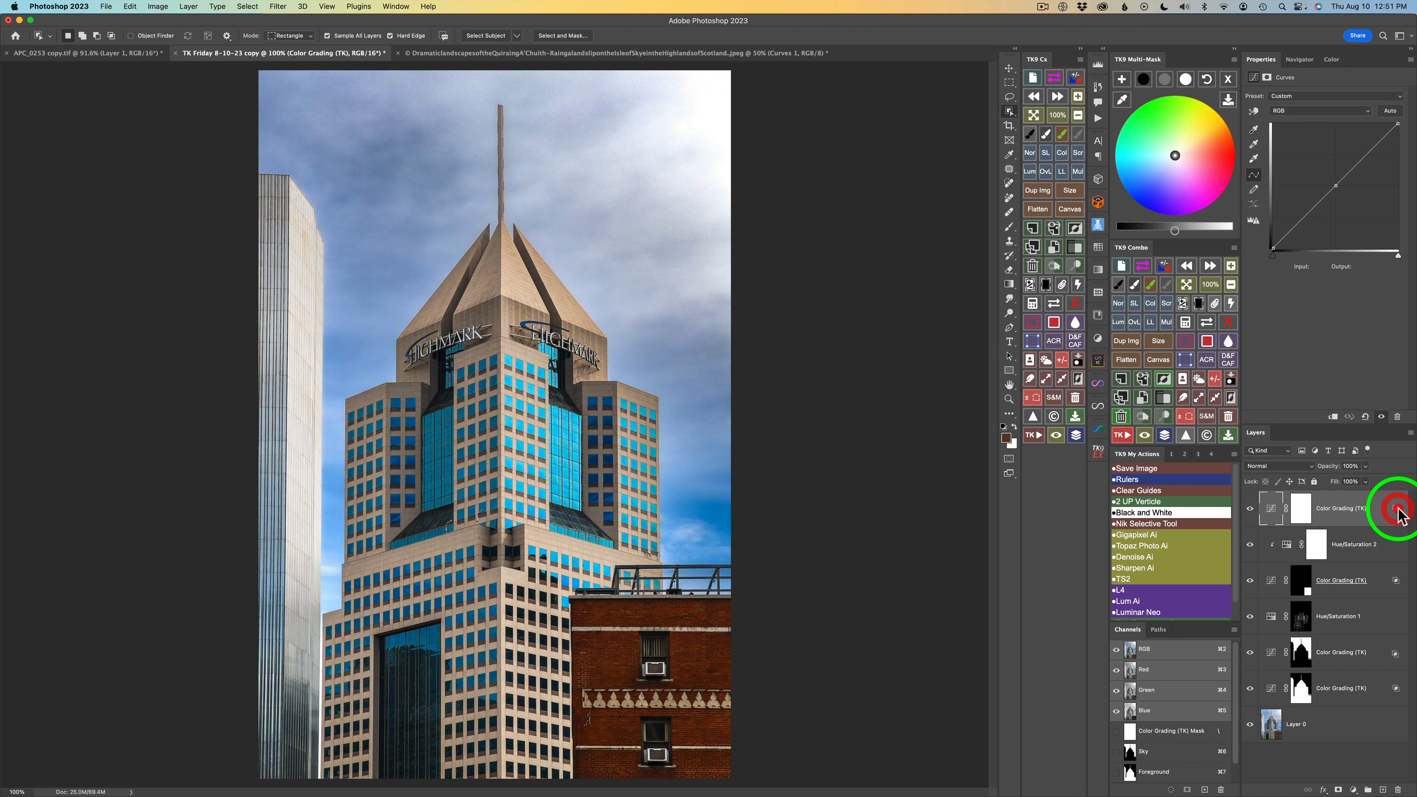
drag(435, 547, 501, 548)
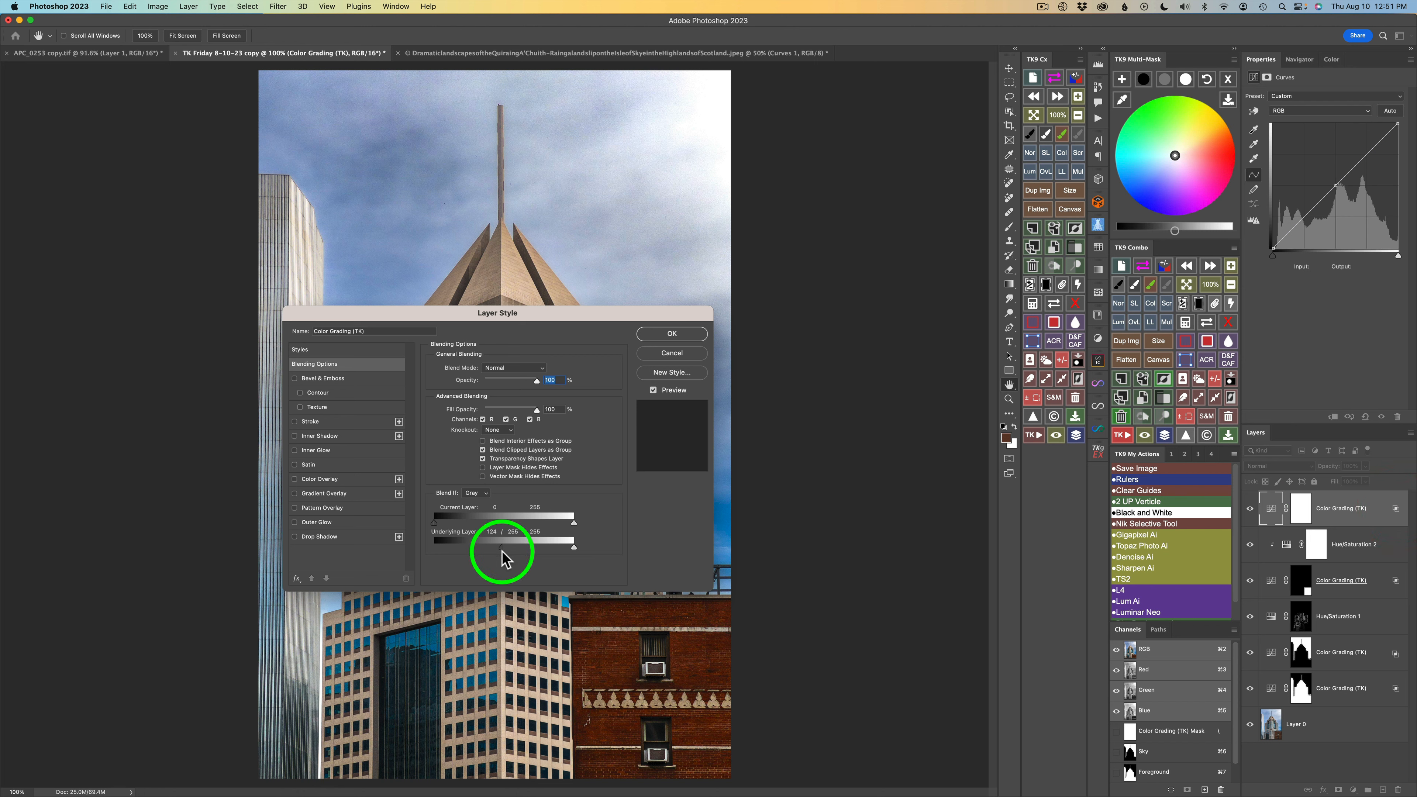
click(683, 361)
Step: Mask the new Color Grading layer with an object selection of the pale tower at the photo's left edge, and deselect
key(w)
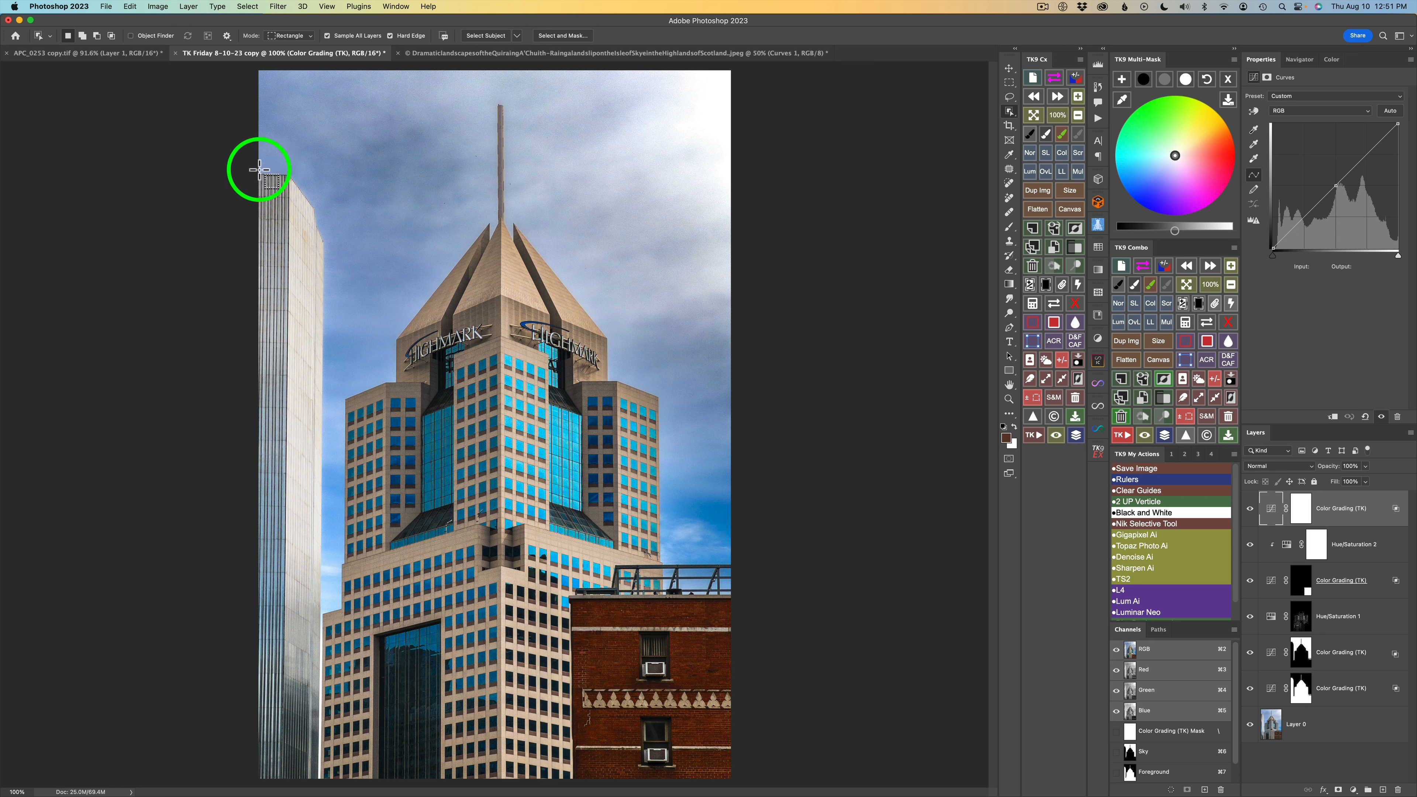
drag(258, 168, 316, 775)
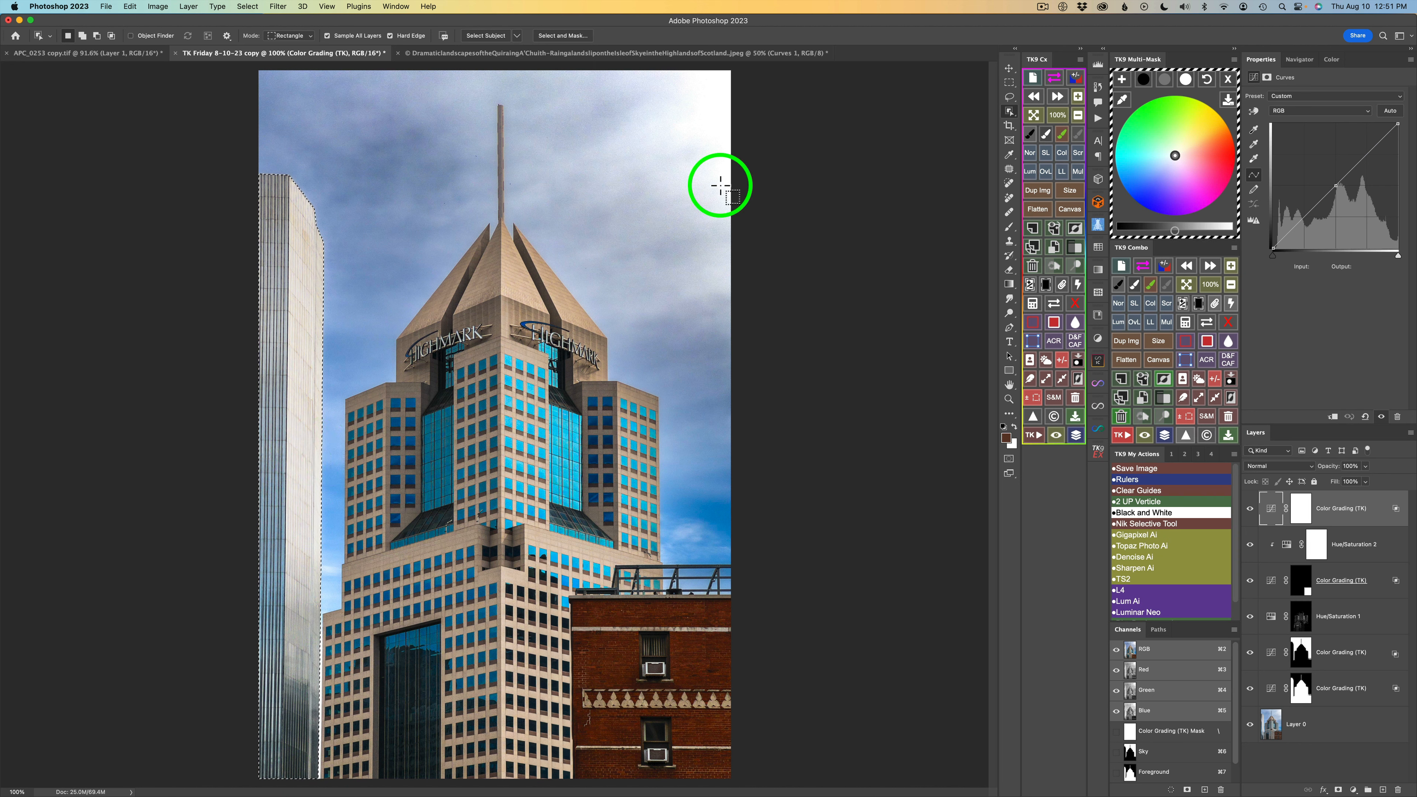
click(1034, 307)
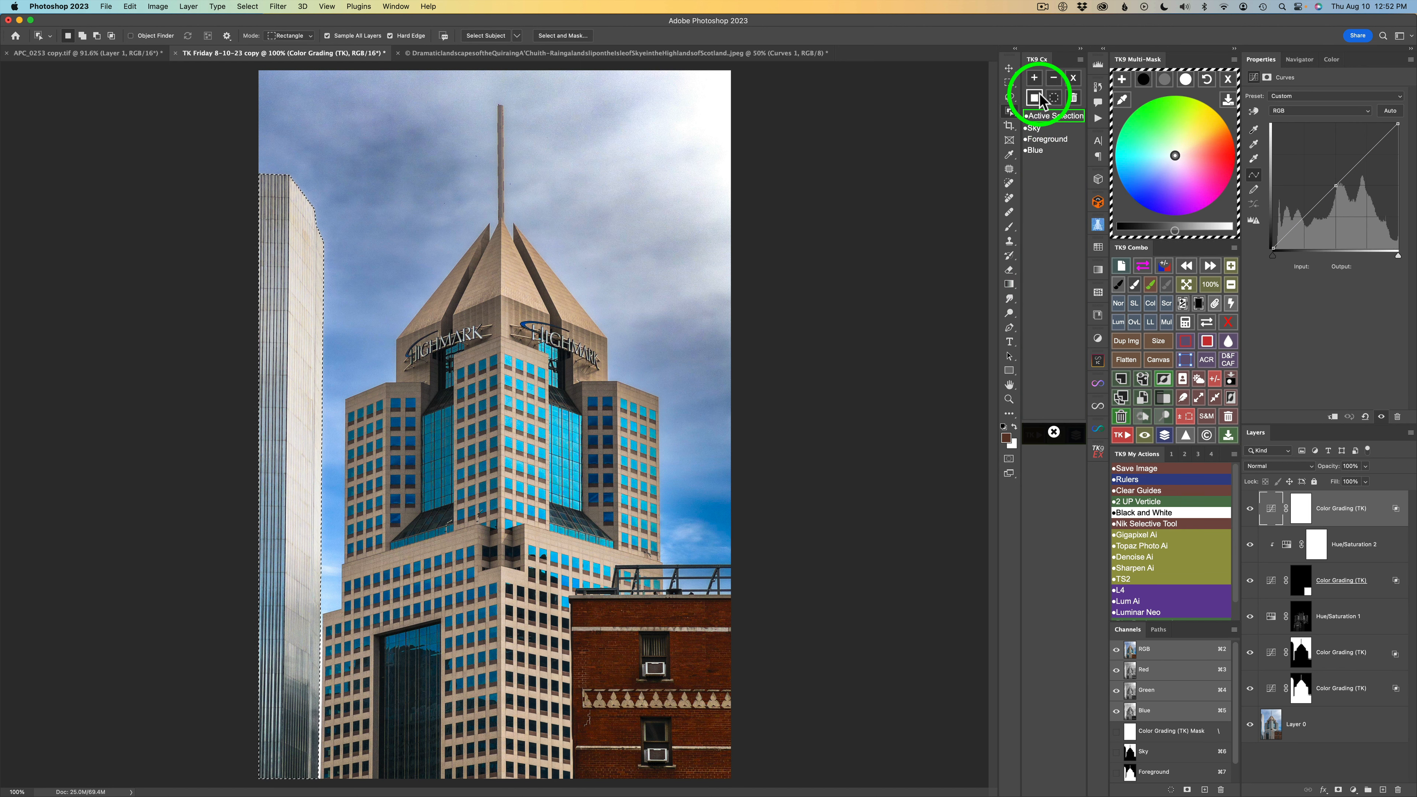
click(1075, 79)
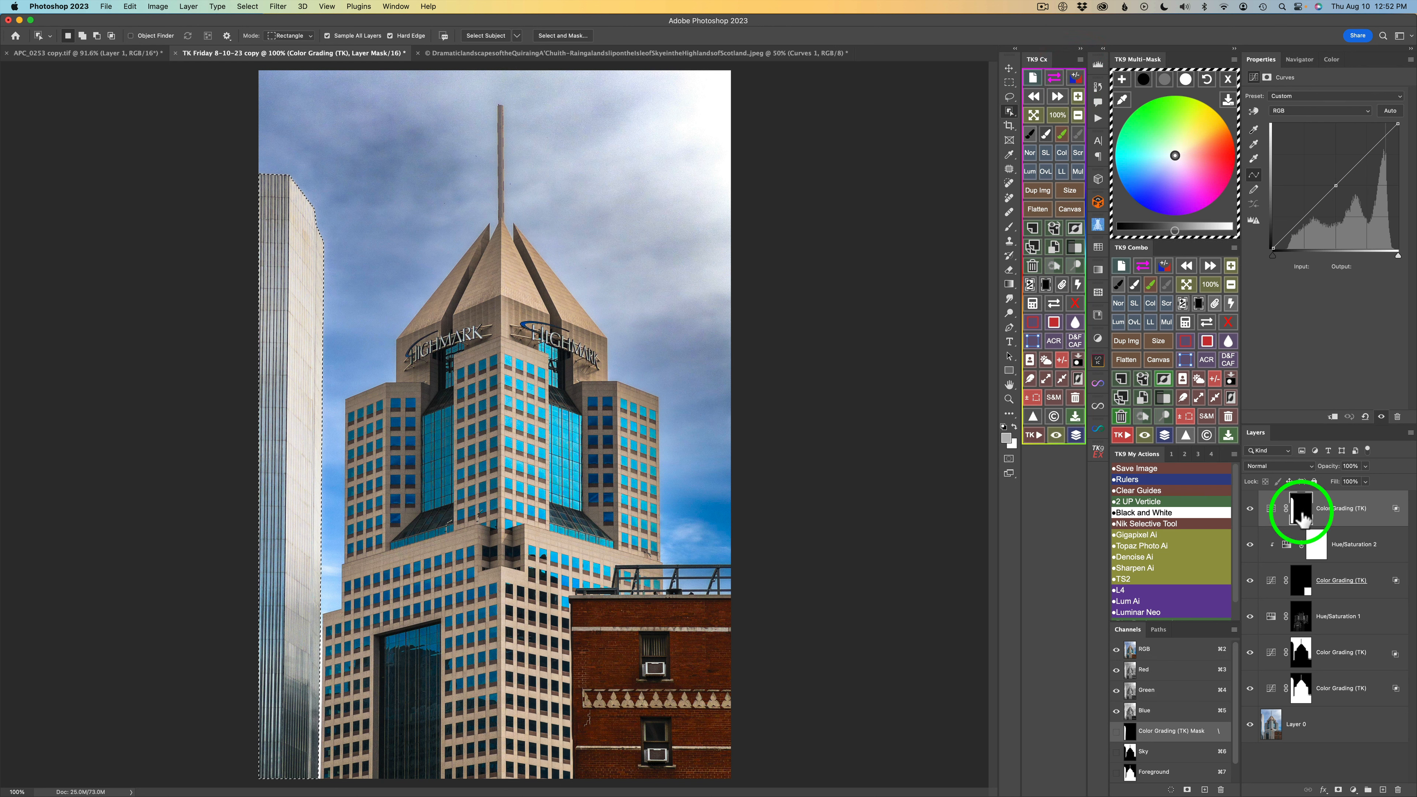
click(1216, 380)
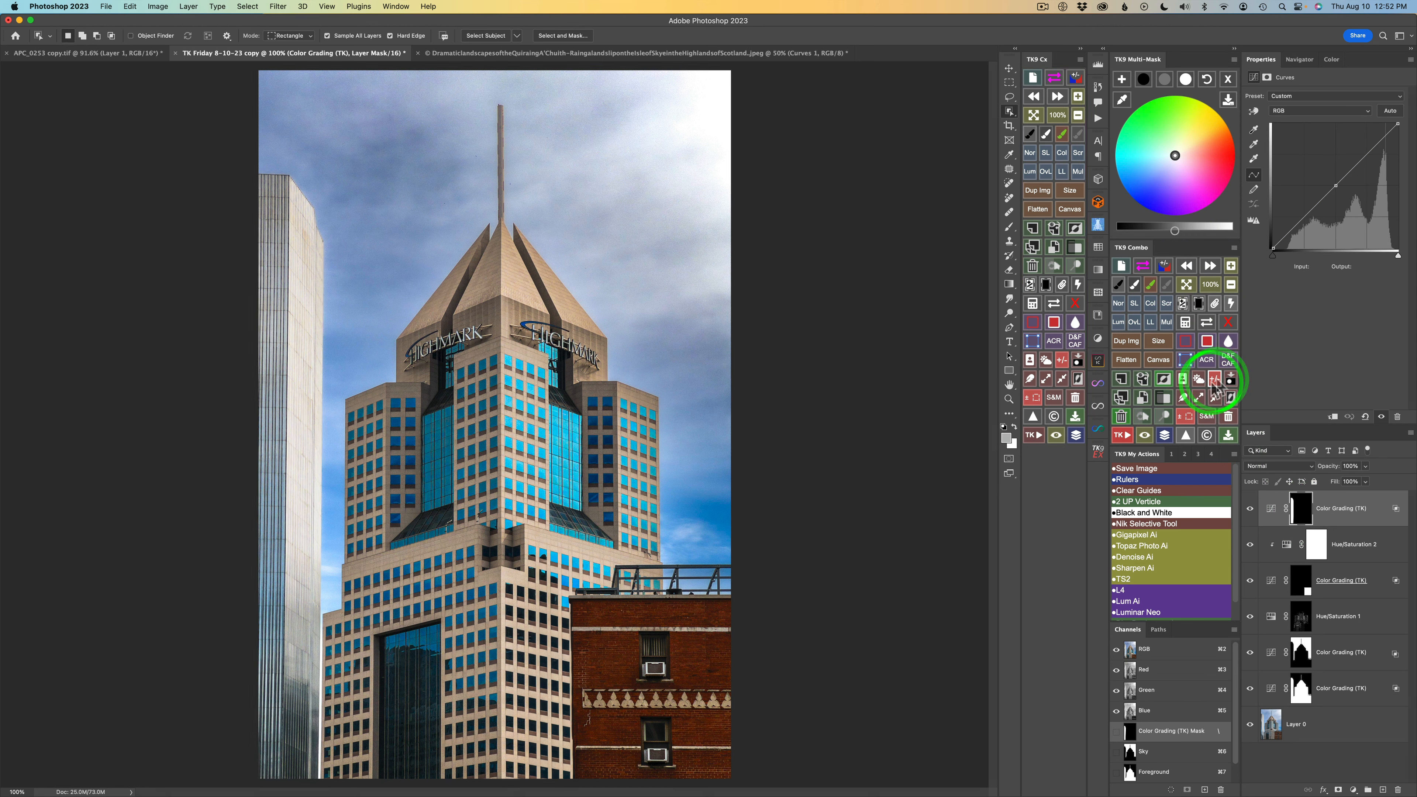
Step: Set the pale tower's Color Grading layer to the Multiply blend mode, and compare the photo with the layer hidden and shown
click(1167, 323)
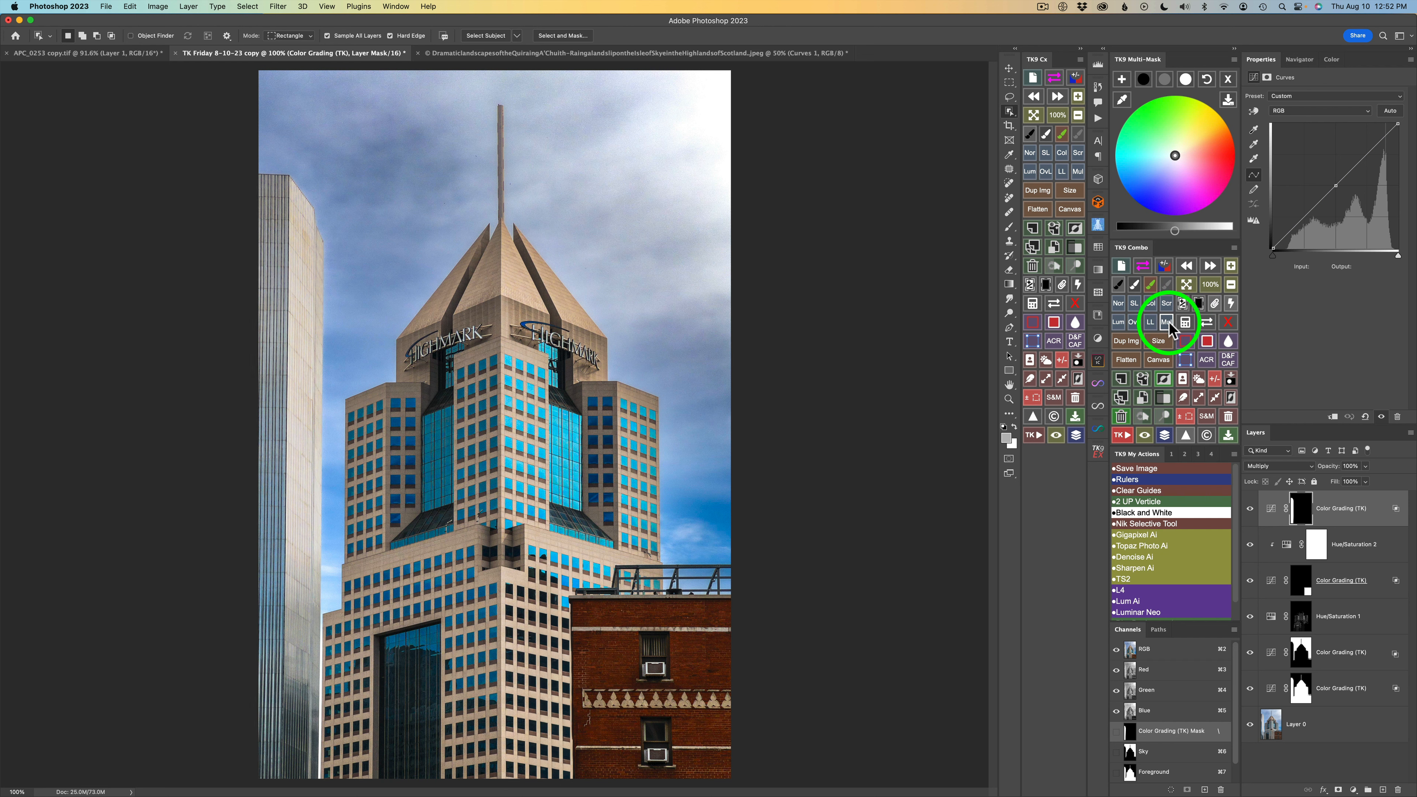
click(1249, 507)
click(1249, 508)
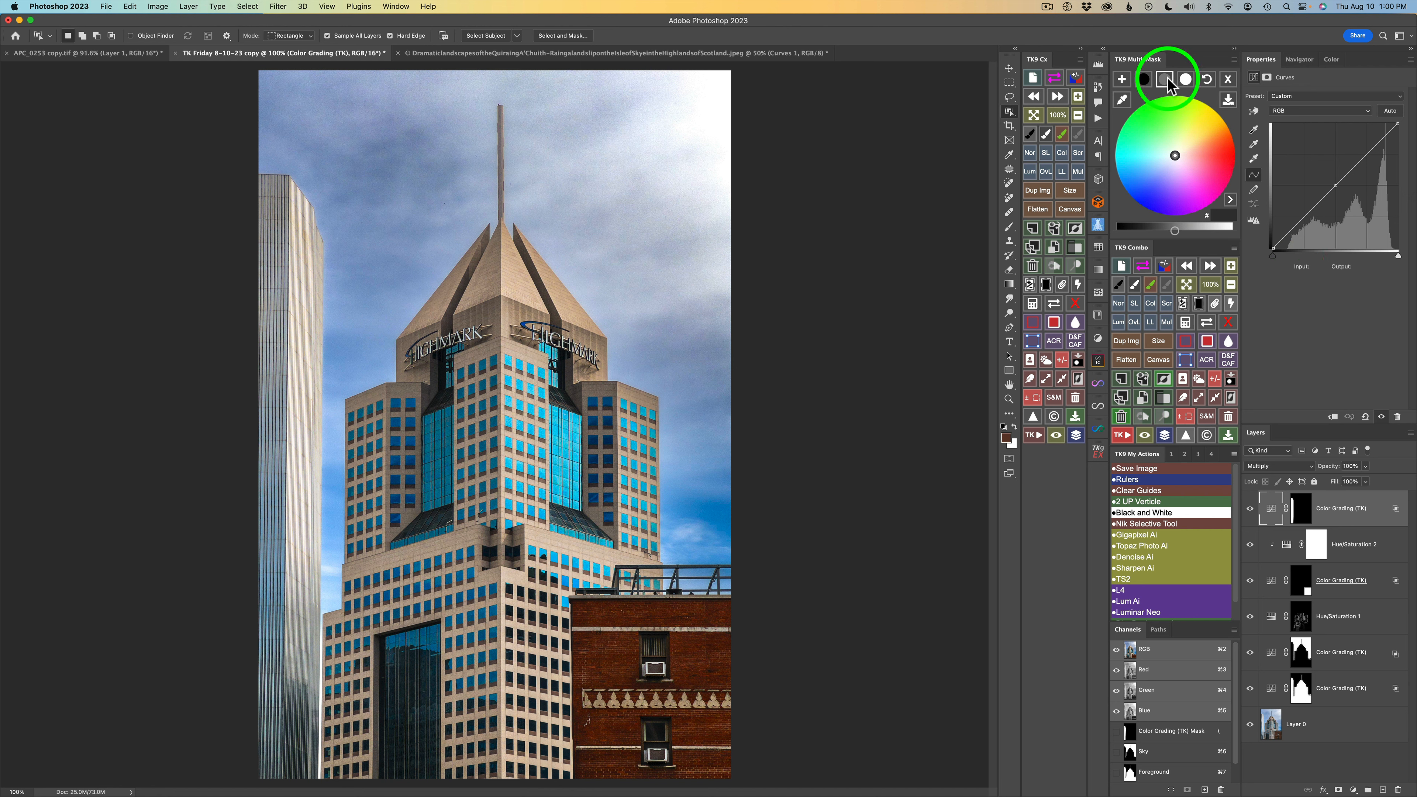
Step: Grade the pale tower's midtones to H 233, S 43, B -43 and its highlights to B -17, and compare the layer hidden and shown
drag(1175, 229, 1148, 234)
click(1137, 229)
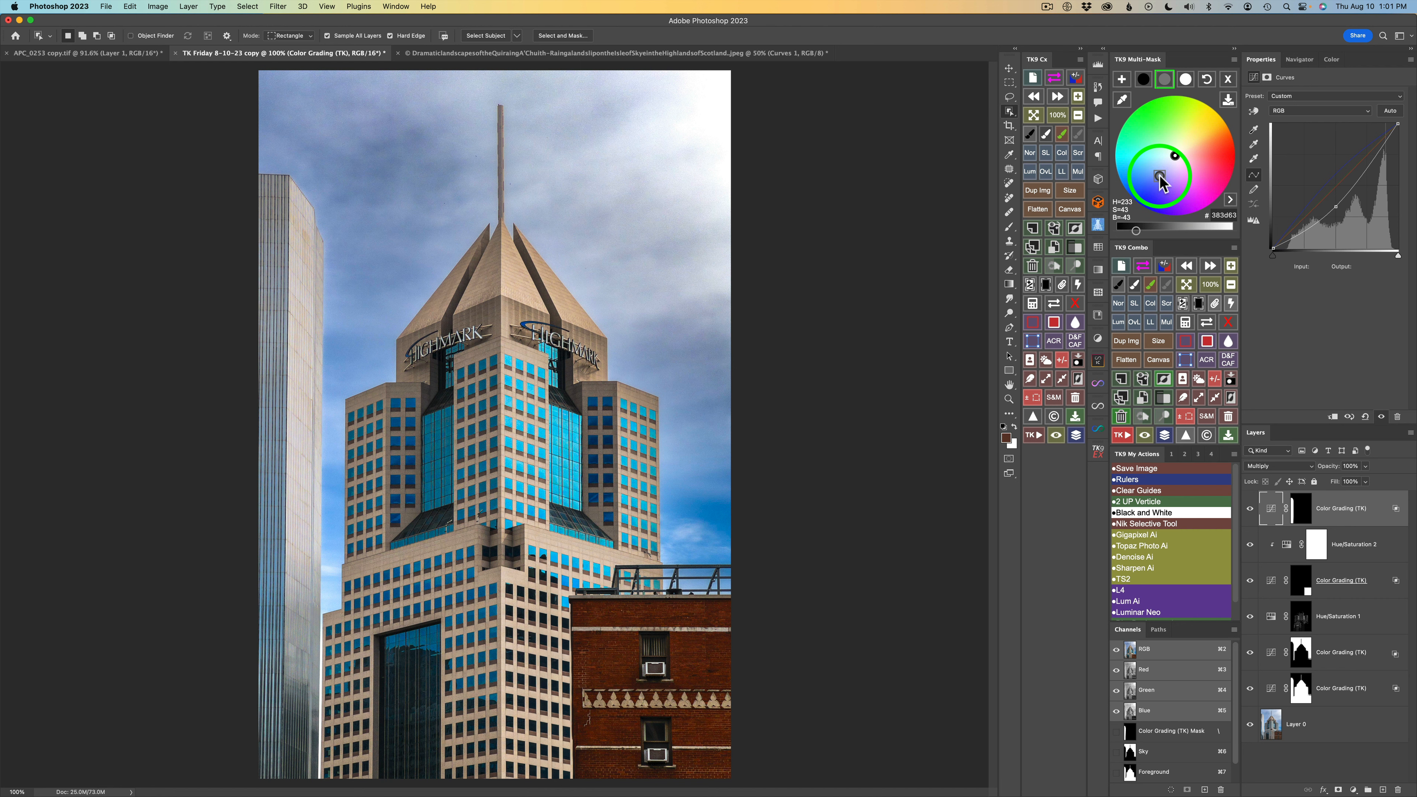
click(1187, 80)
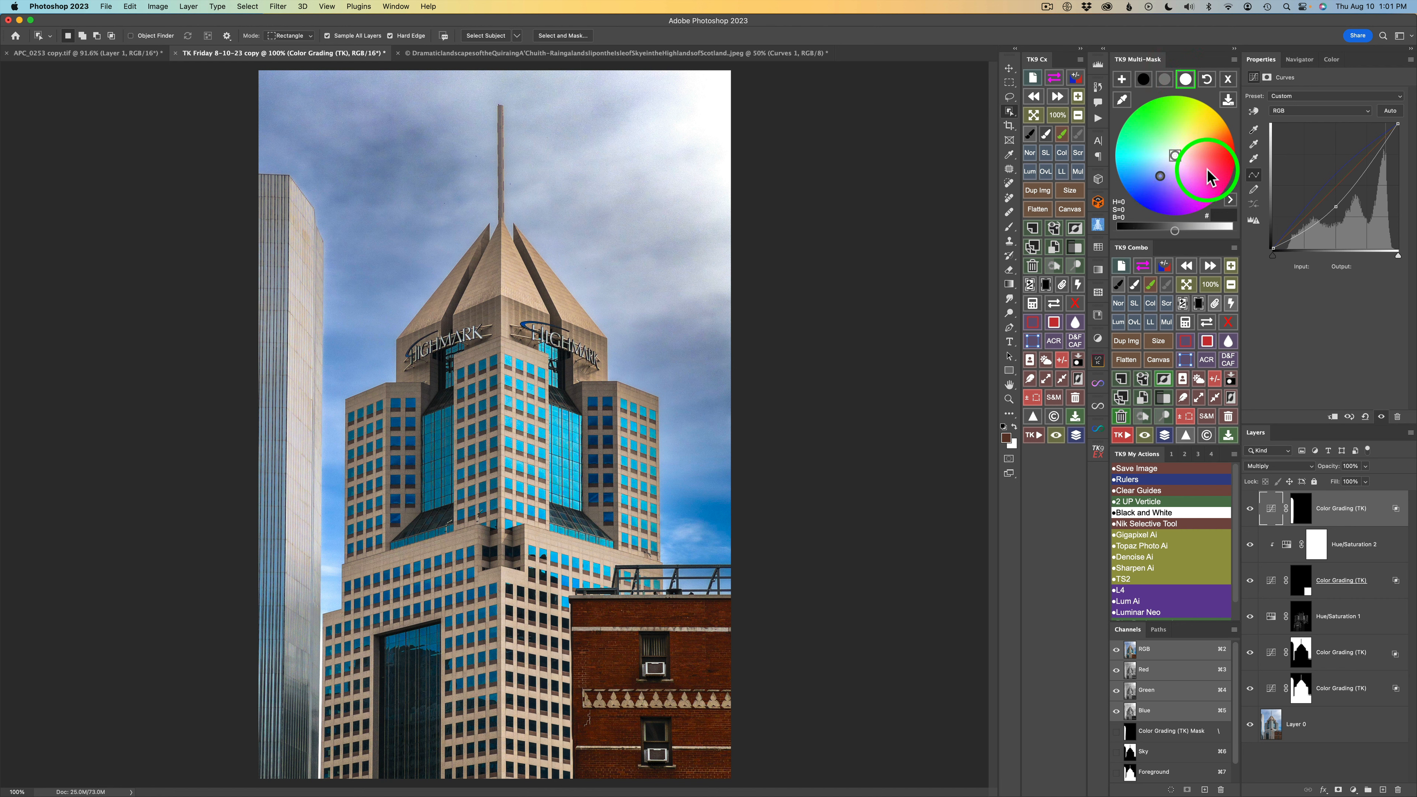
drag(1174, 231, 1155, 231)
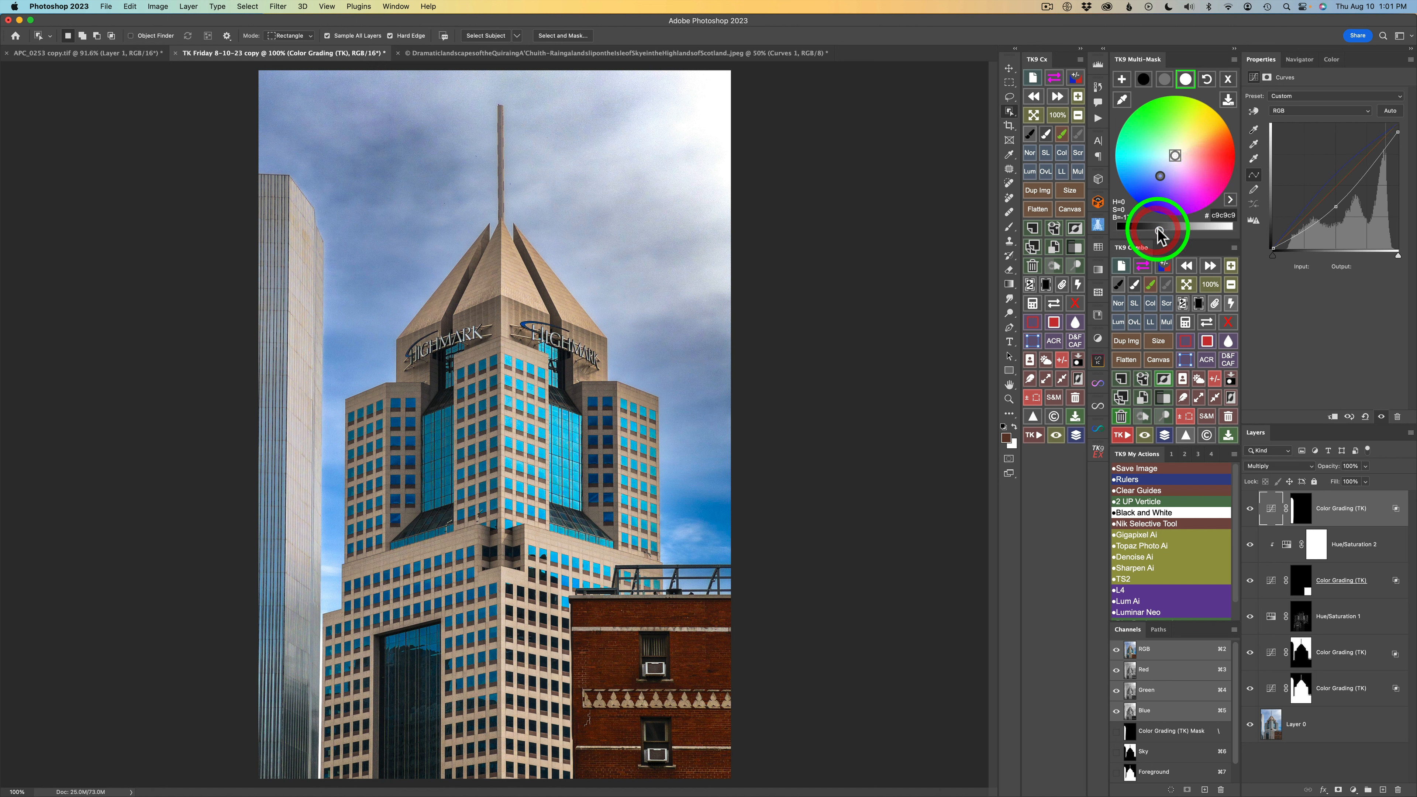
click(1250, 509)
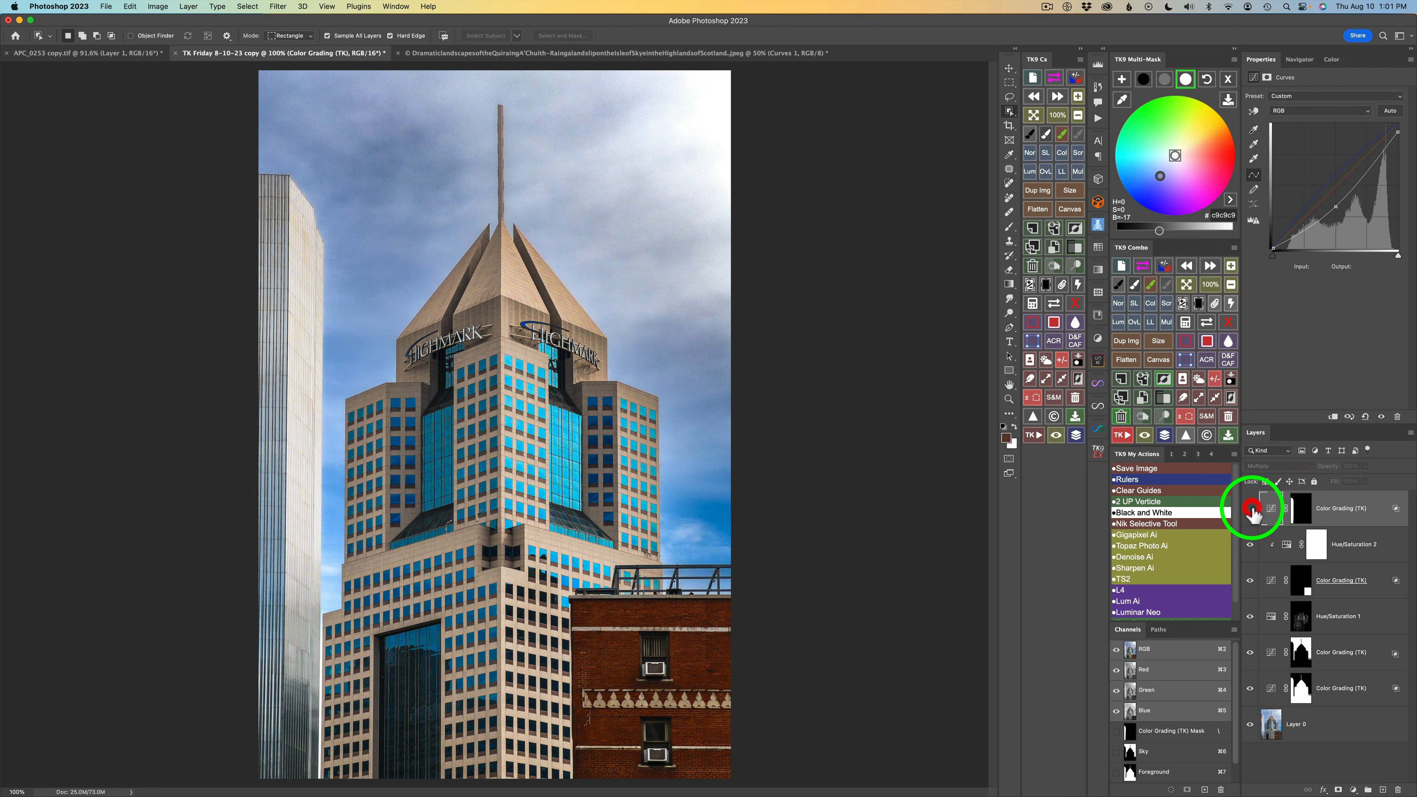
click(1251, 510)
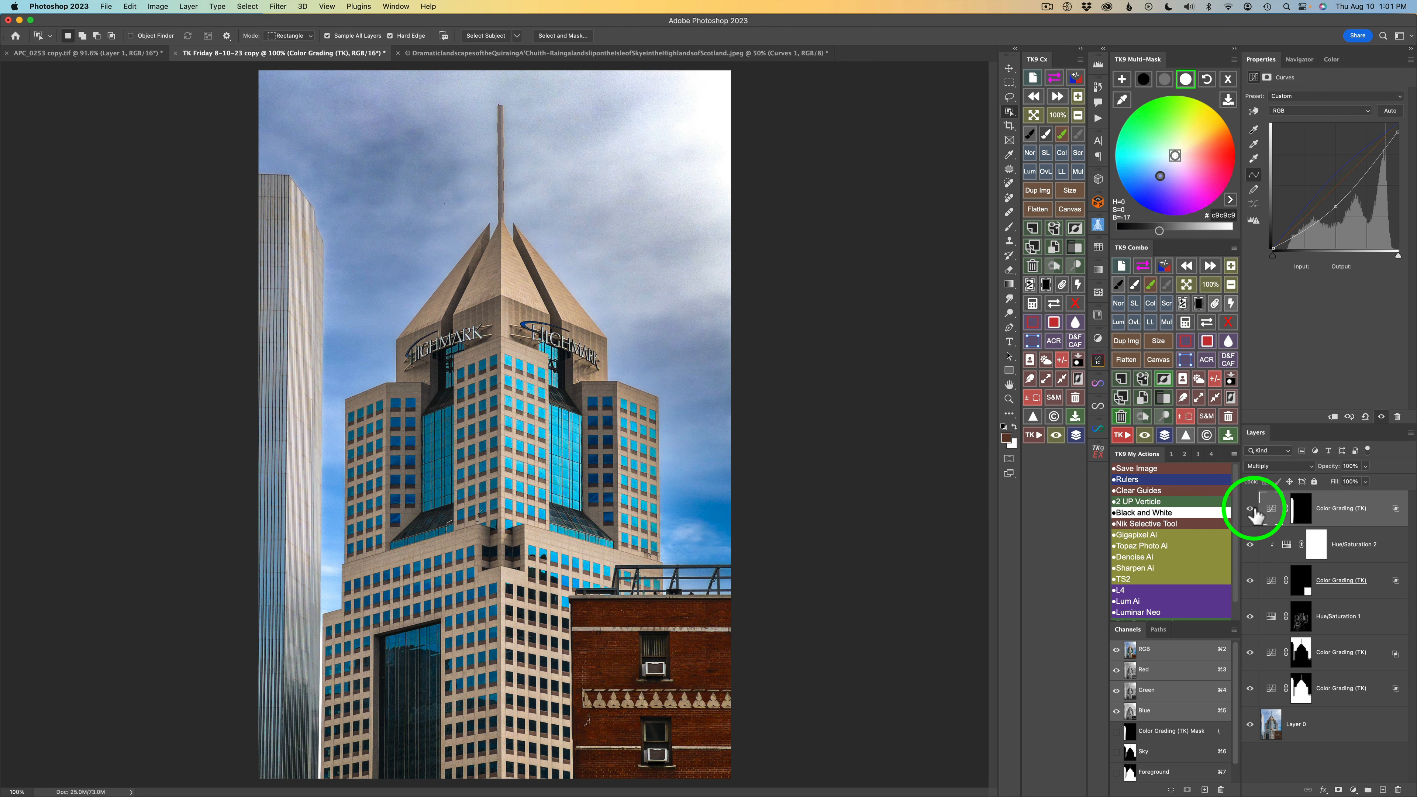
click(1250, 508)
click(1251, 509)
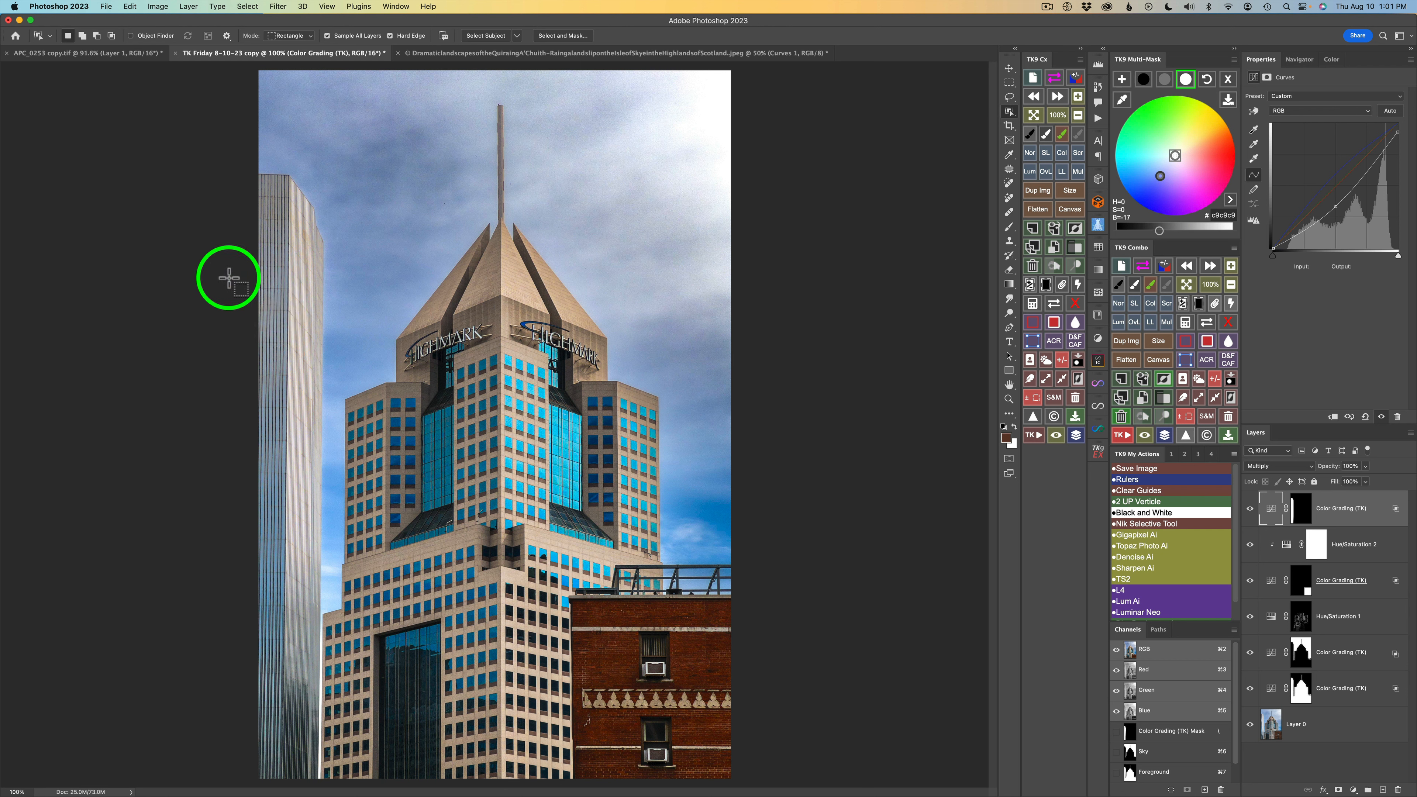
Step: Subtract an object selection of the pale tower's shaded left face from the Color Grading mask, deselect, and compare the layer hidden and shown
drag(255, 173, 284, 777)
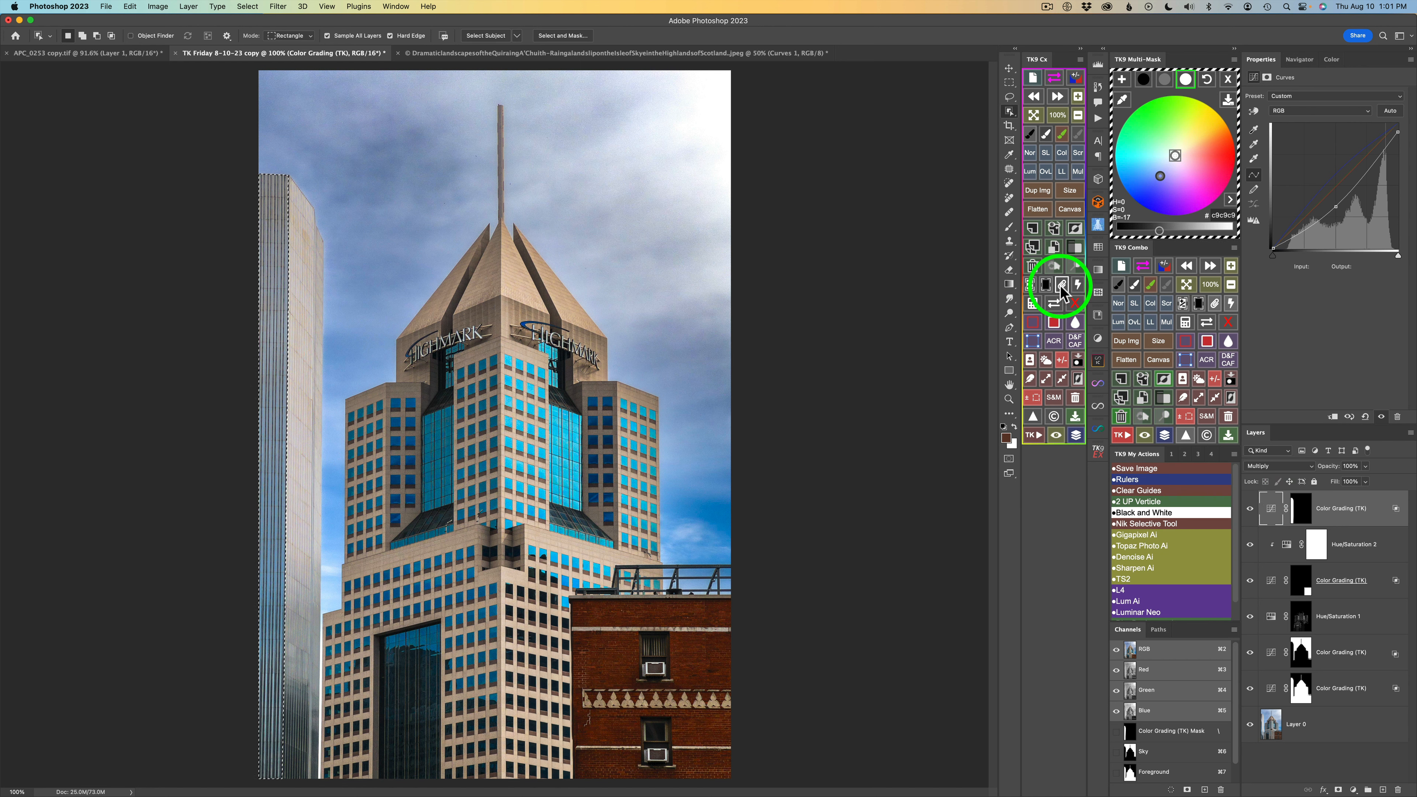
click(1033, 305)
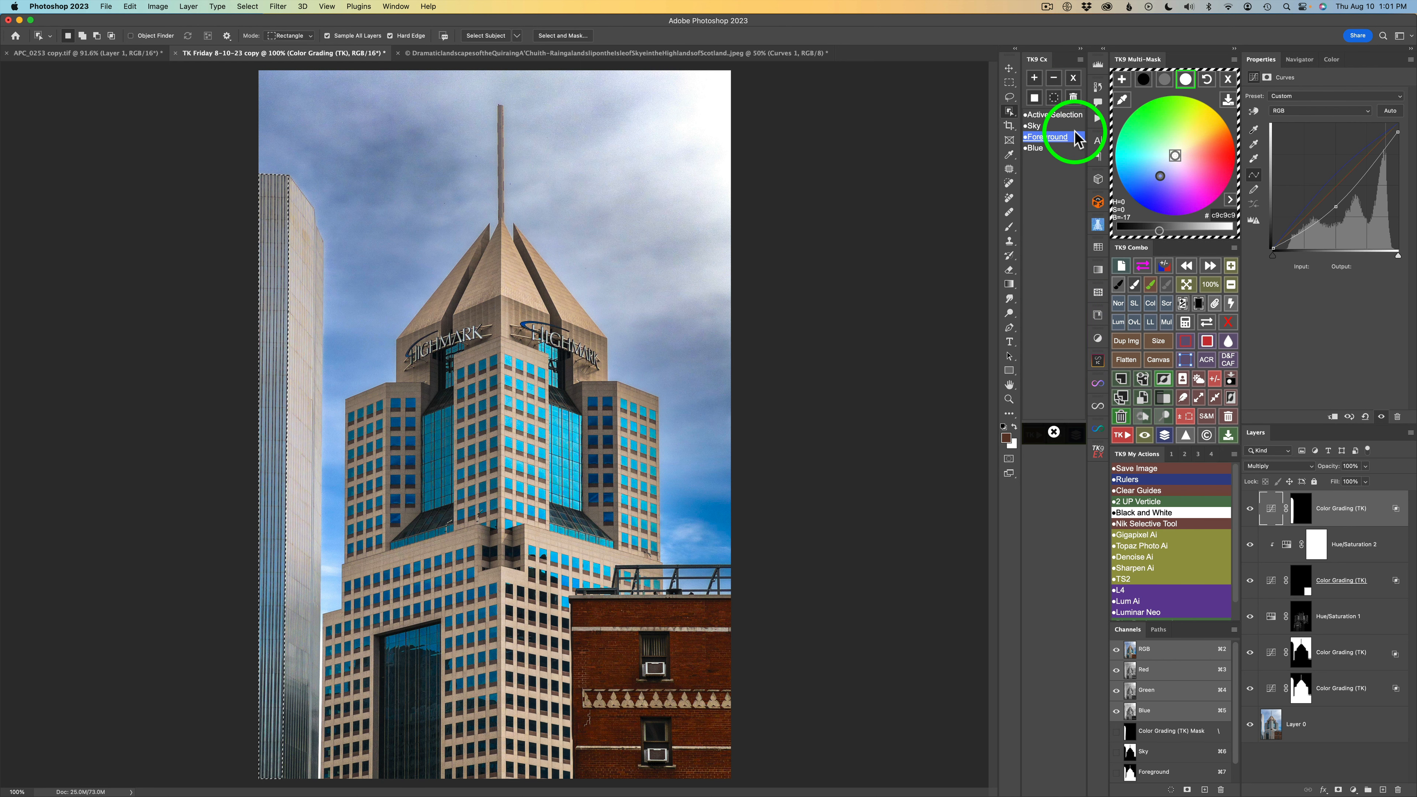
click(1054, 115)
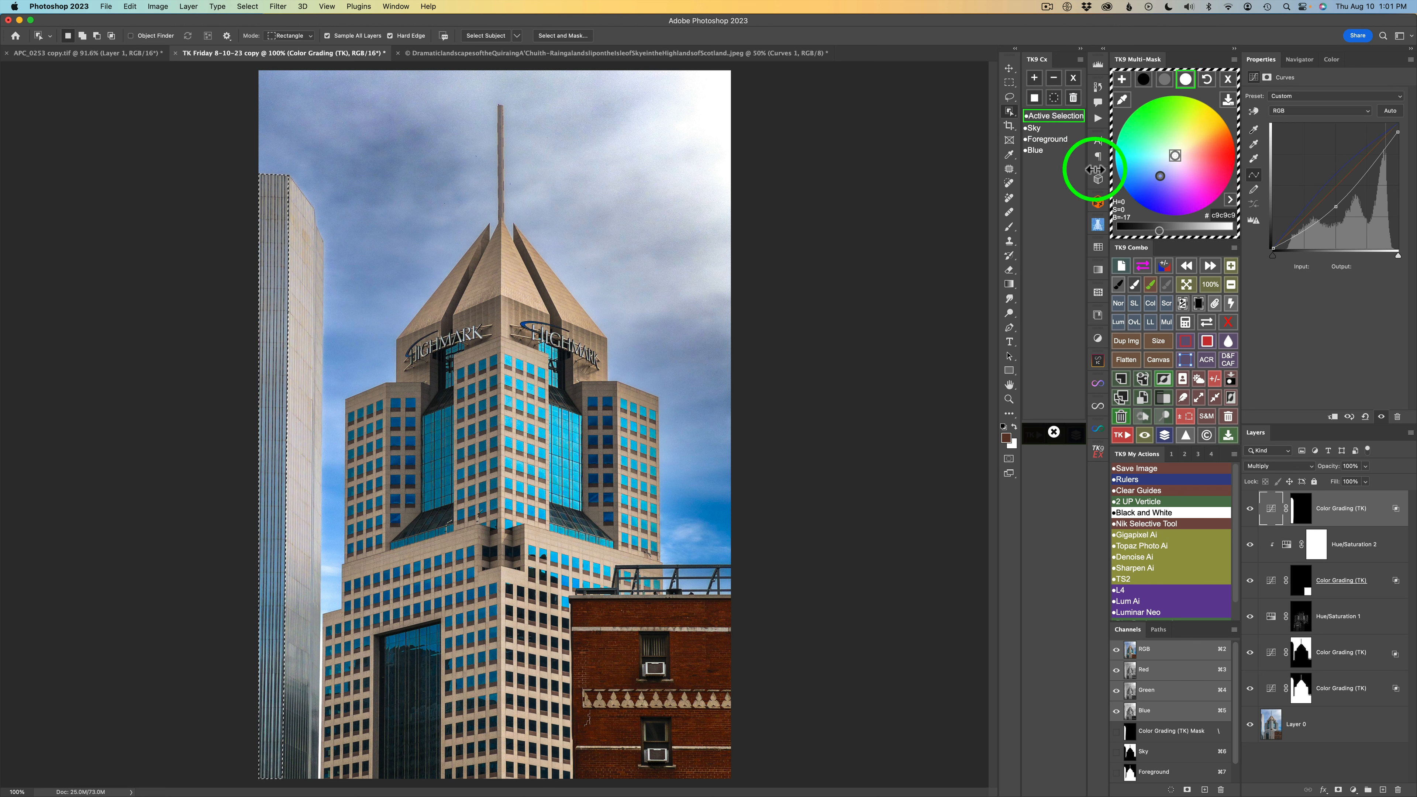
click(1056, 82)
click(1303, 519)
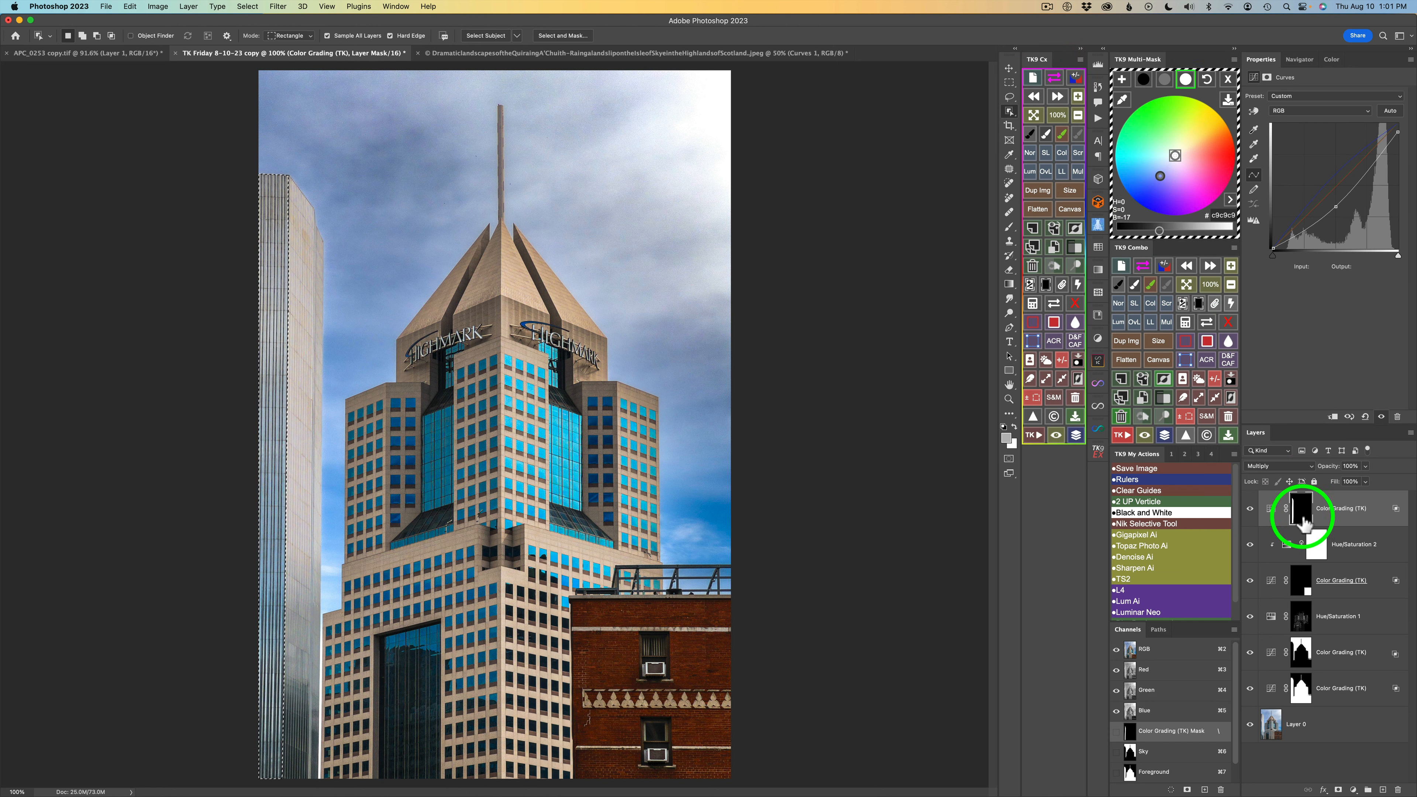
click(1207, 324)
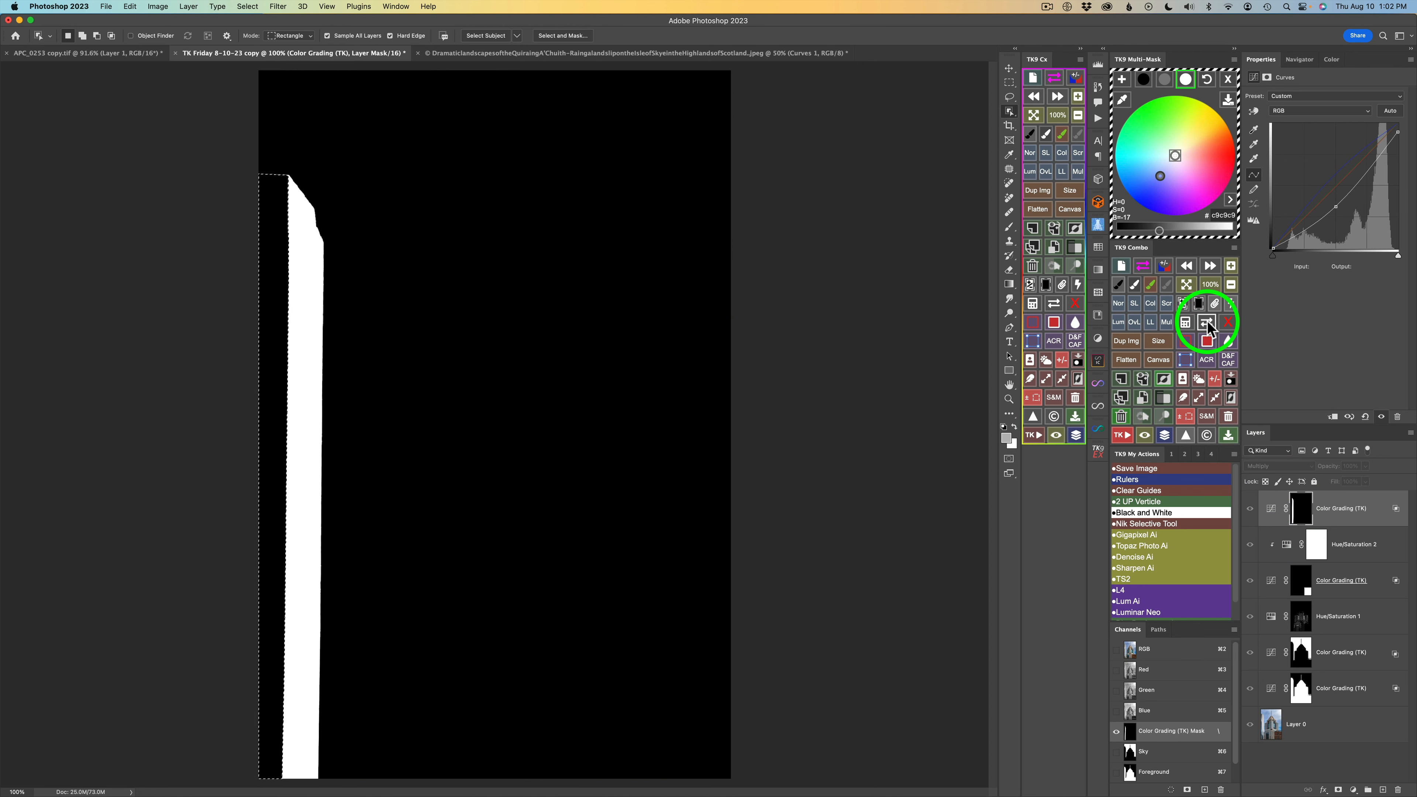
click(1207, 323)
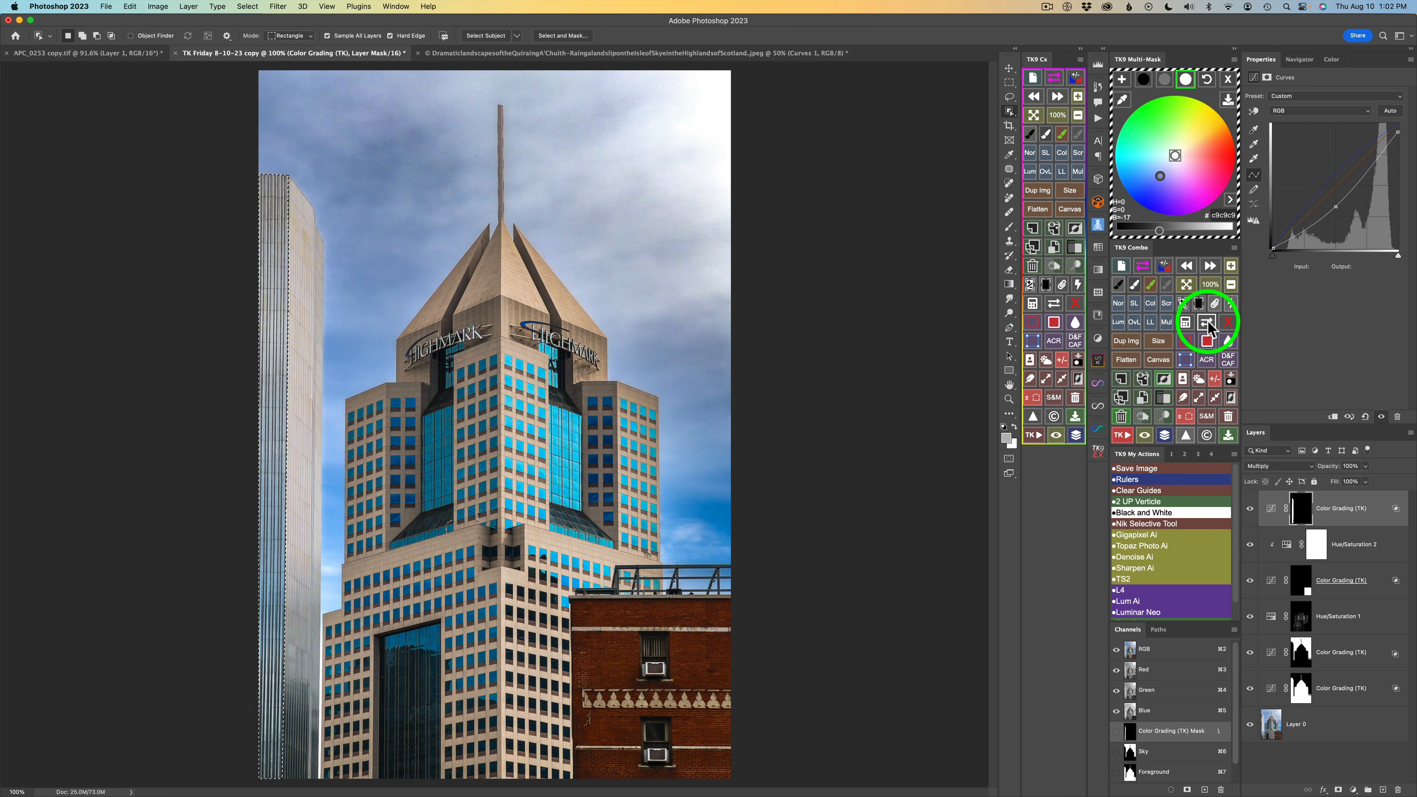
click(1216, 379)
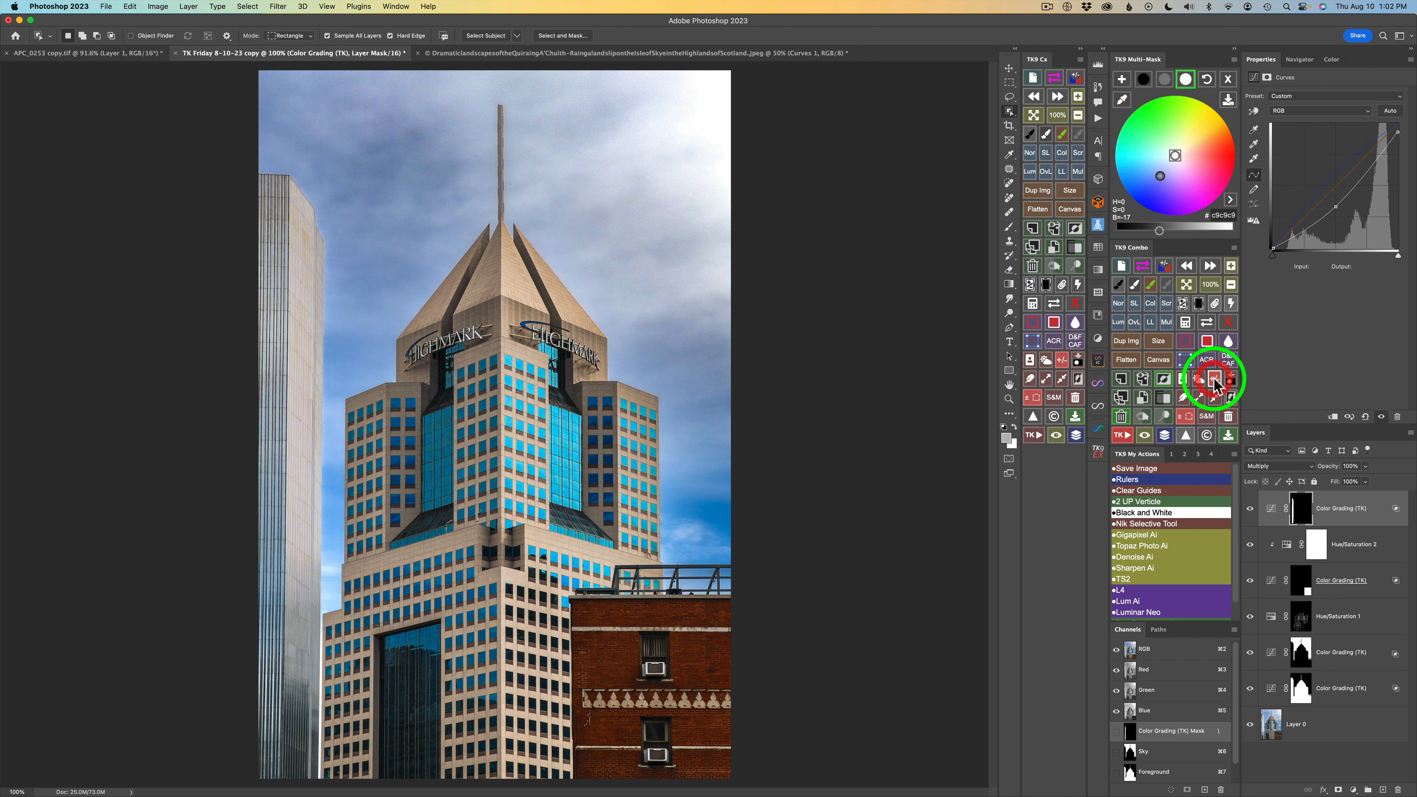
click(1250, 514)
click(1250, 513)
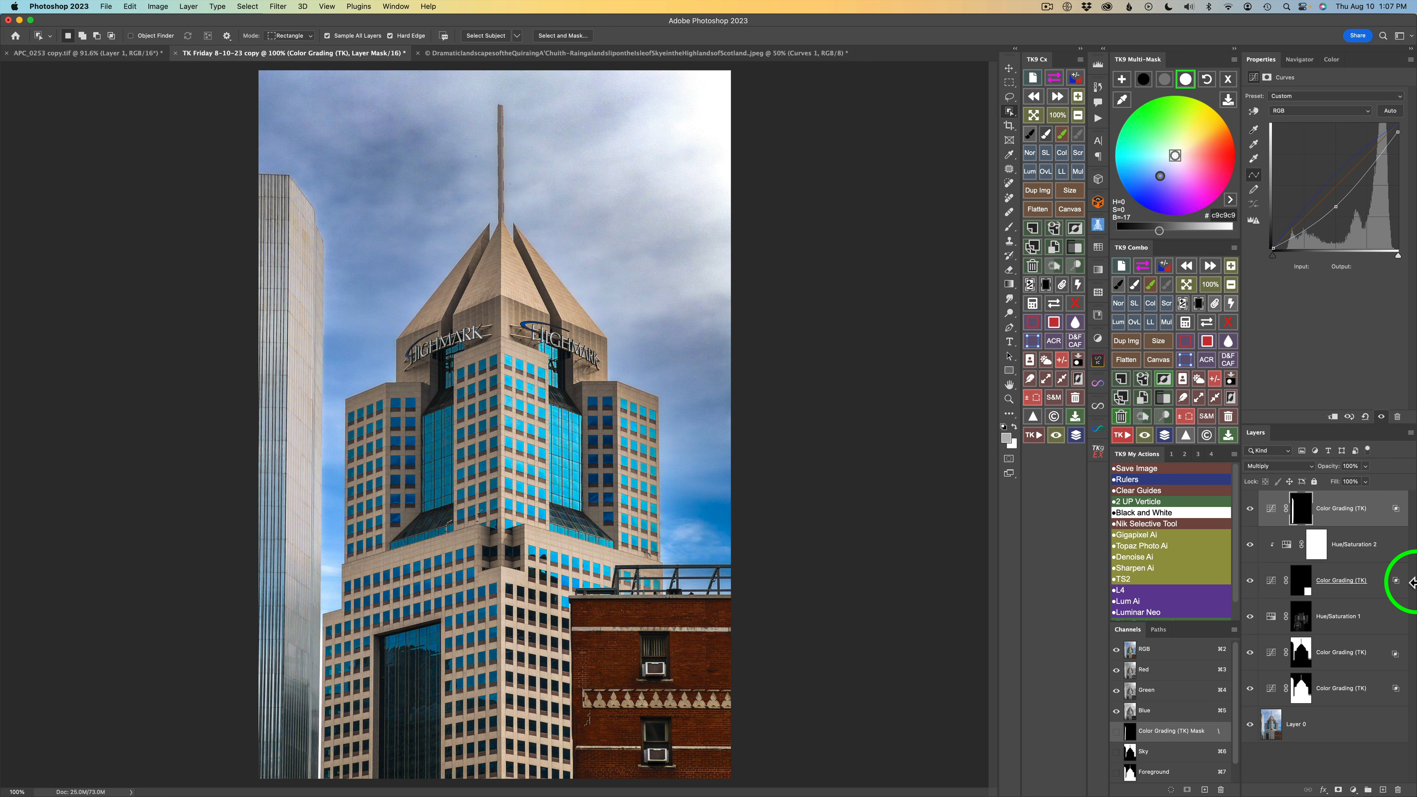
Step: Add a TK vignette layer with the default Gaussian Blur radius, and compare the photo with the vignette hidden and shown
click(1033, 436)
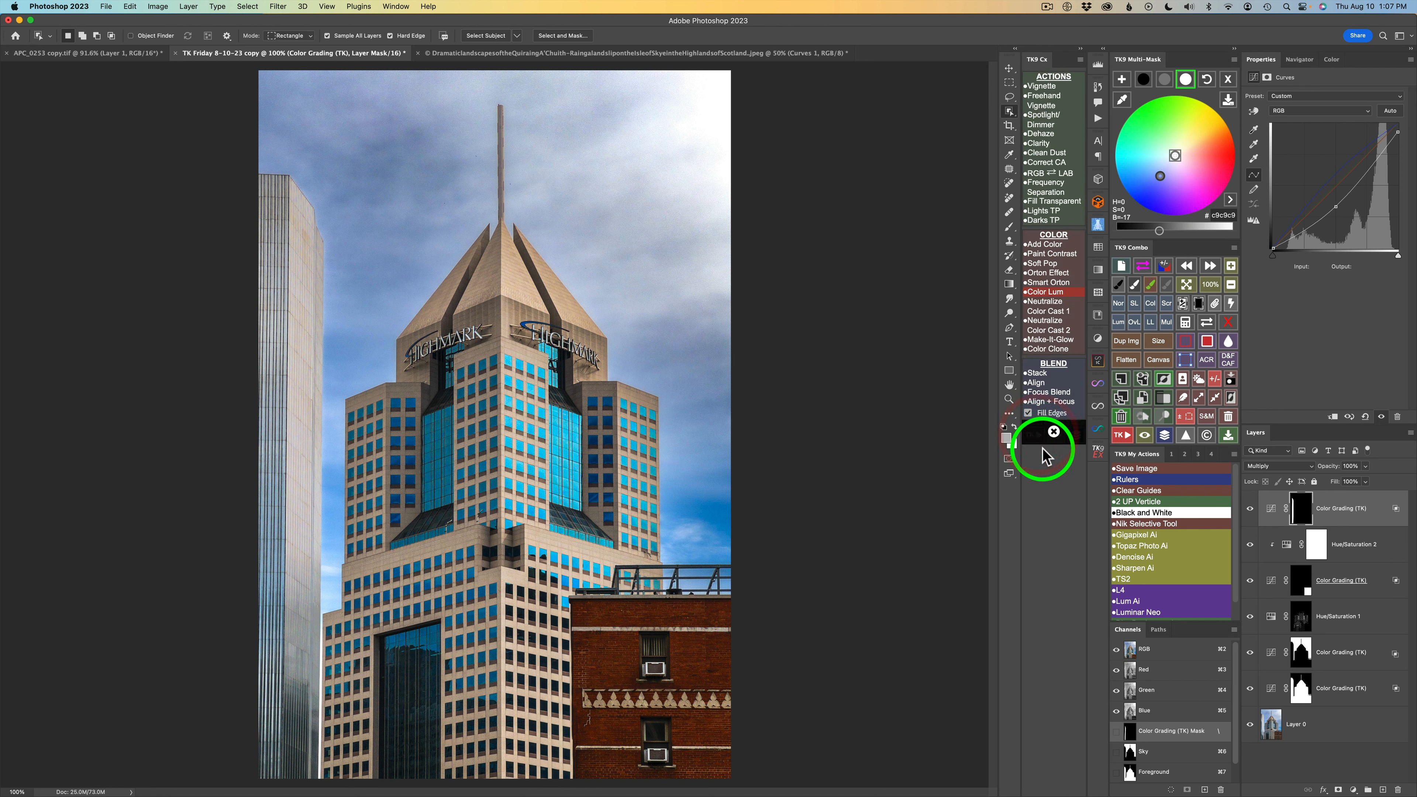
click(1042, 87)
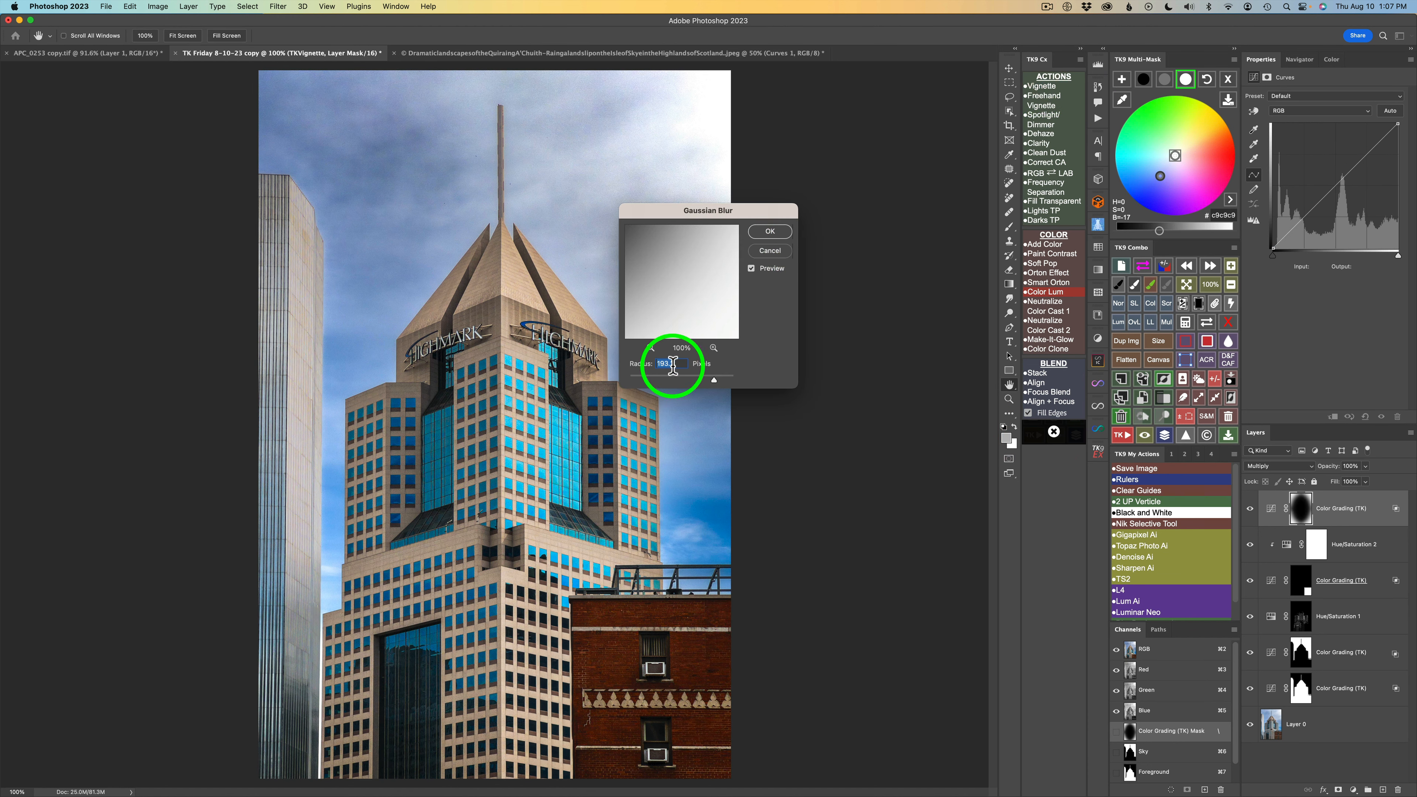
click(770, 233)
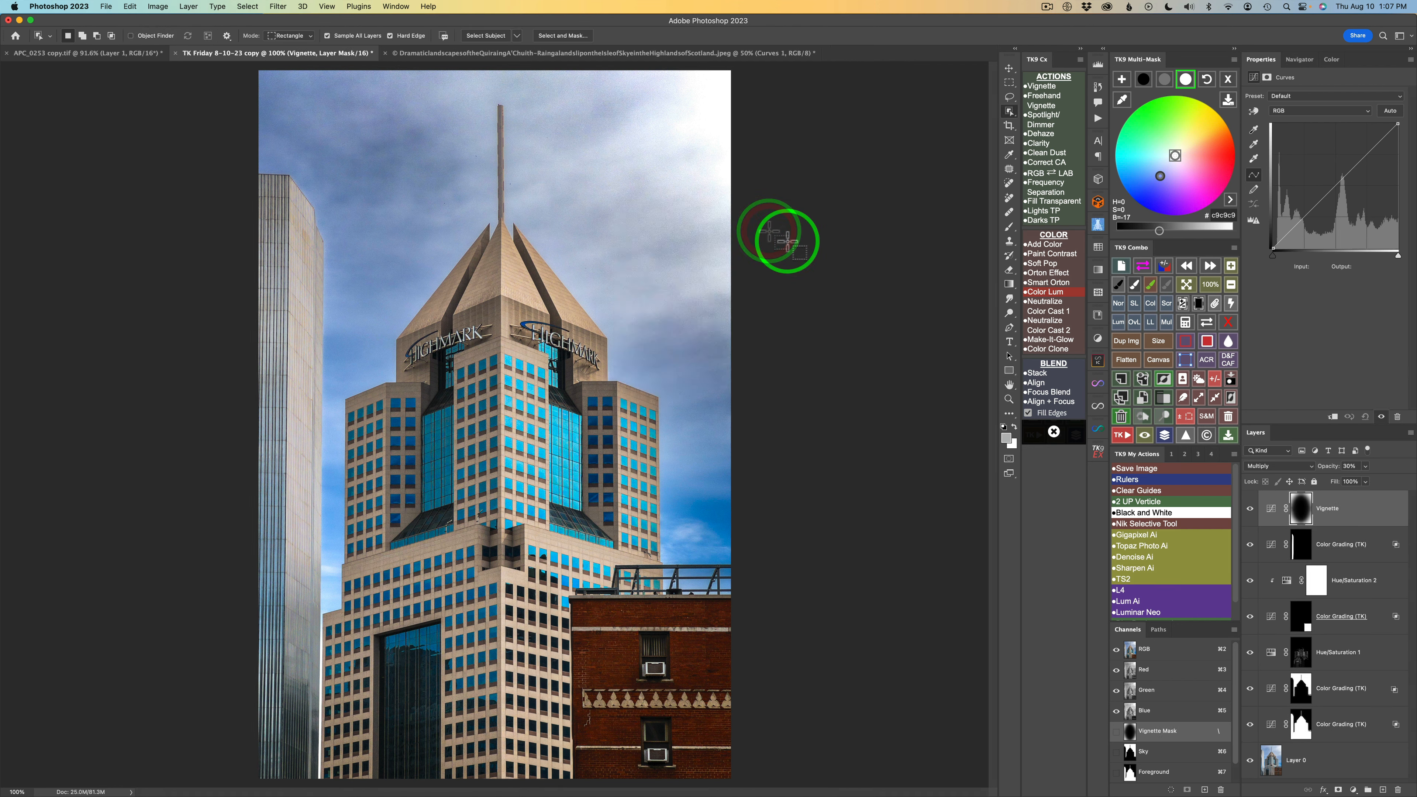
click(1249, 508)
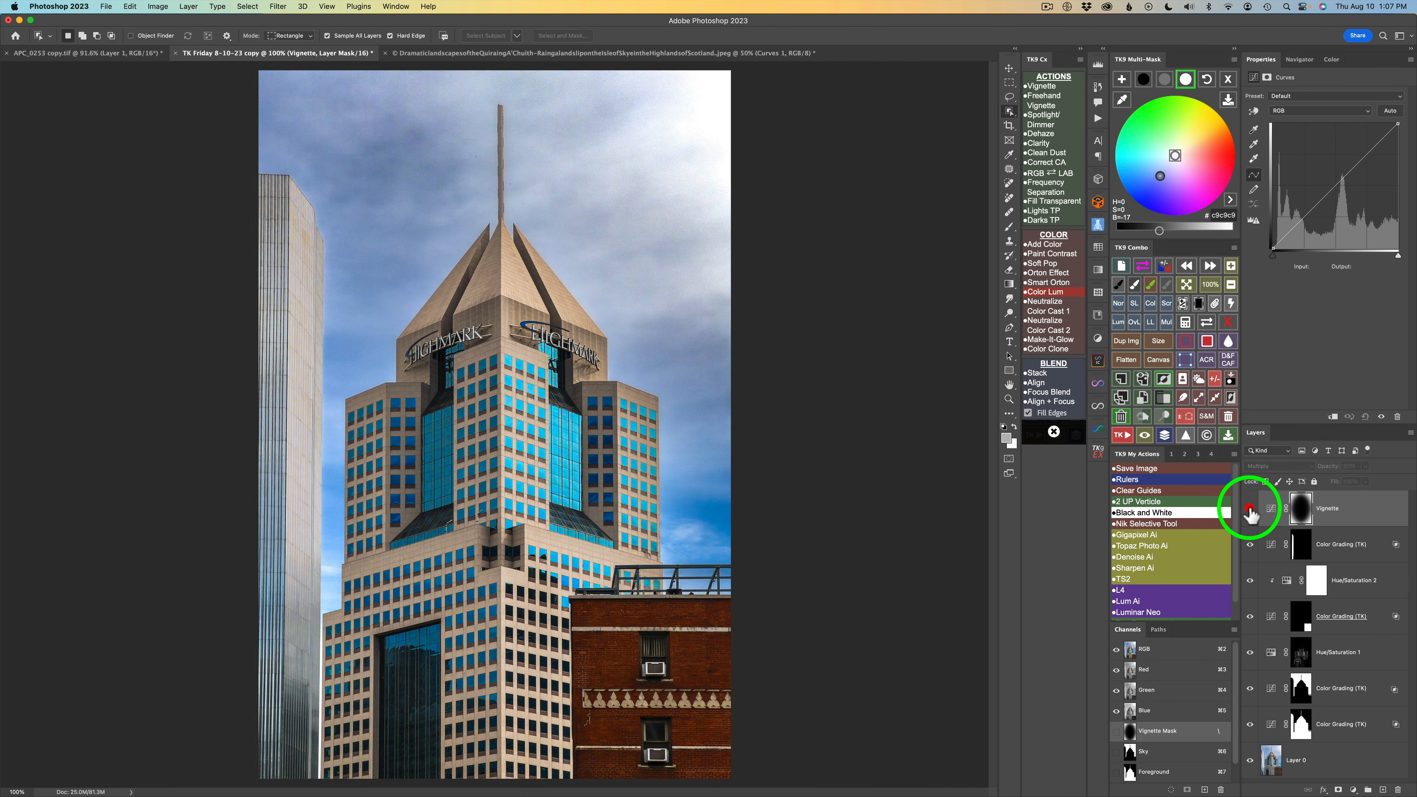
click(1250, 511)
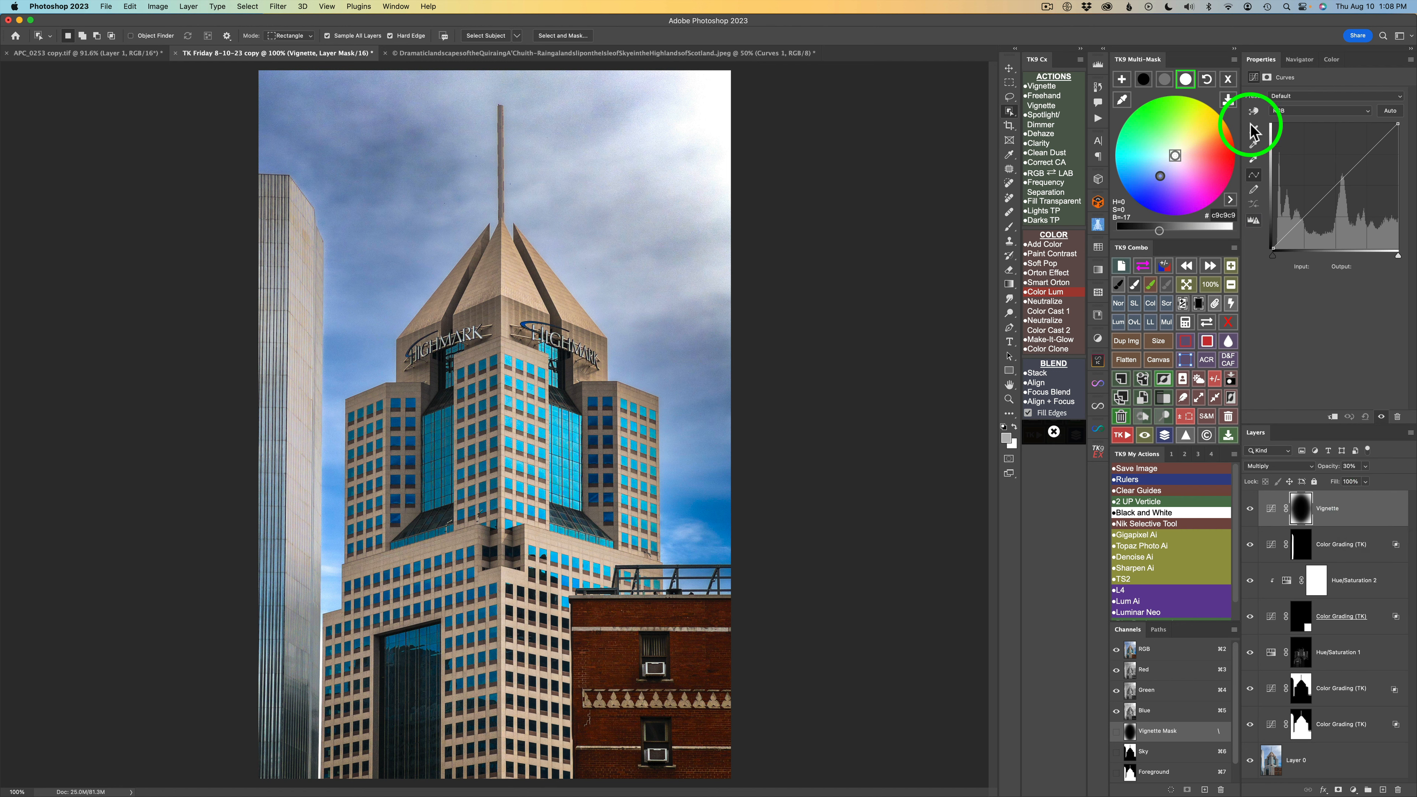
Step: Open the Blend If controls for the Vignette layer and feather its range at the shadow end to protect the darkest tones
click(1229, 83)
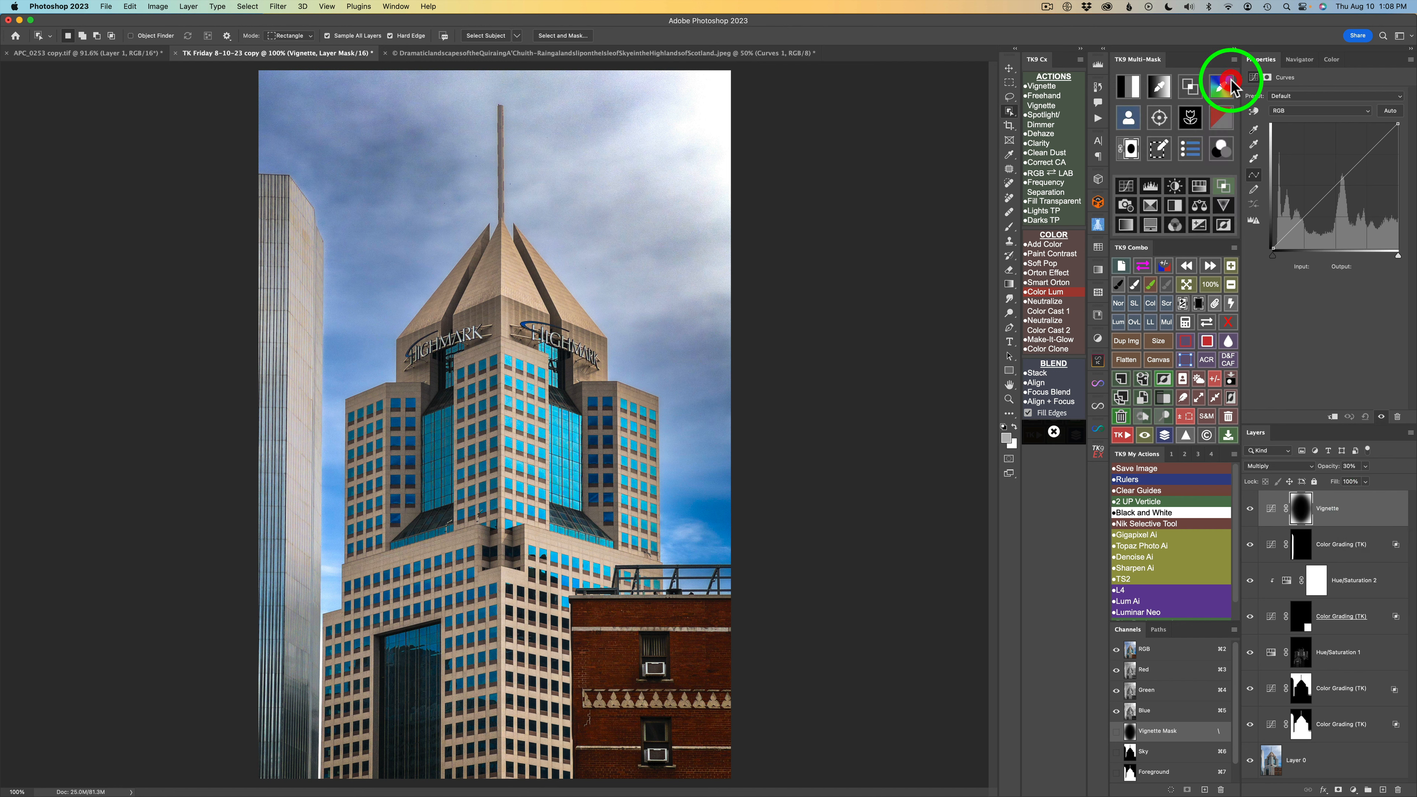
click(1225, 193)
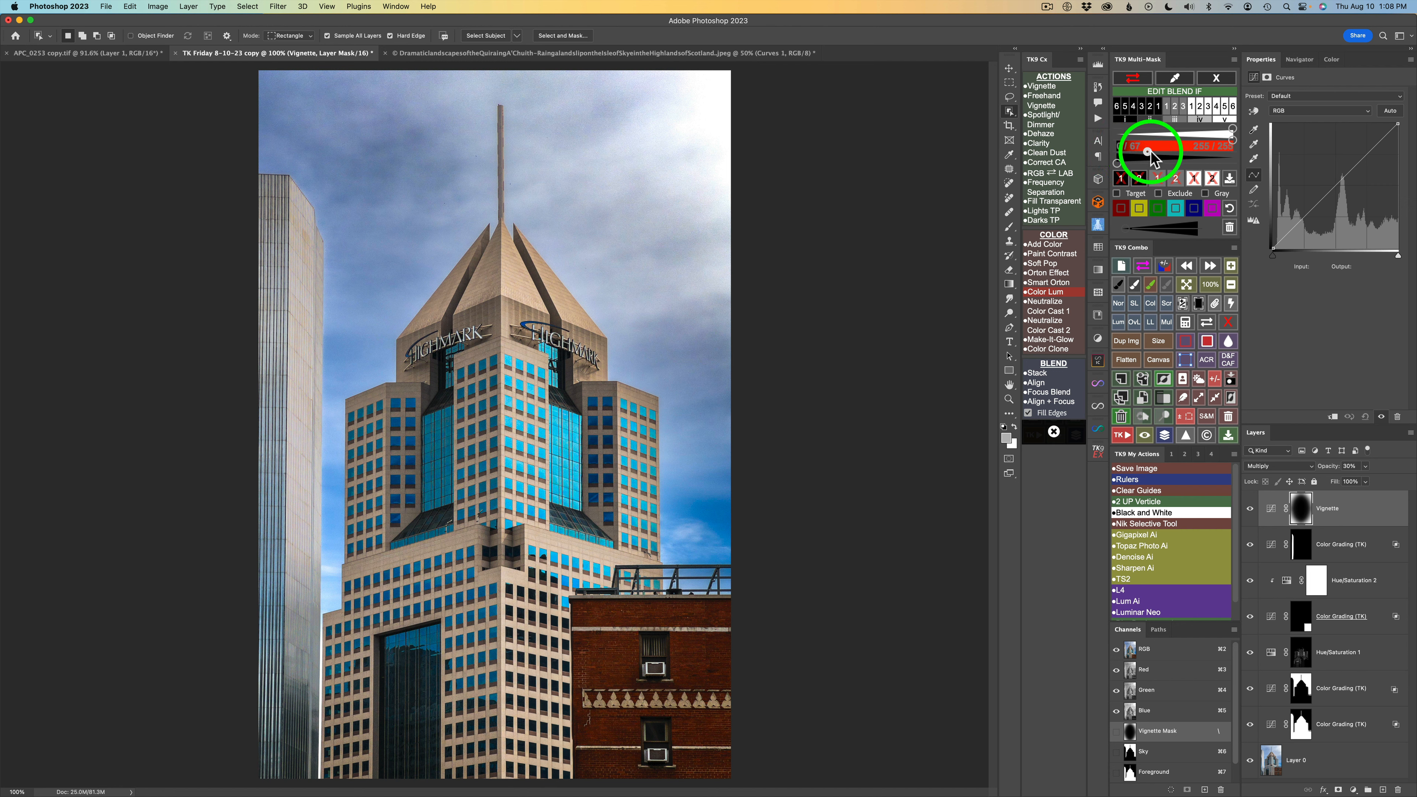
mouse_move(1151, 153)
mouse_down()
mouse_move(1247, 159)
mouse_move(1141, 158)
mouse_move(1191, 159)
mouse_move(1174, 165)
mouse_up()
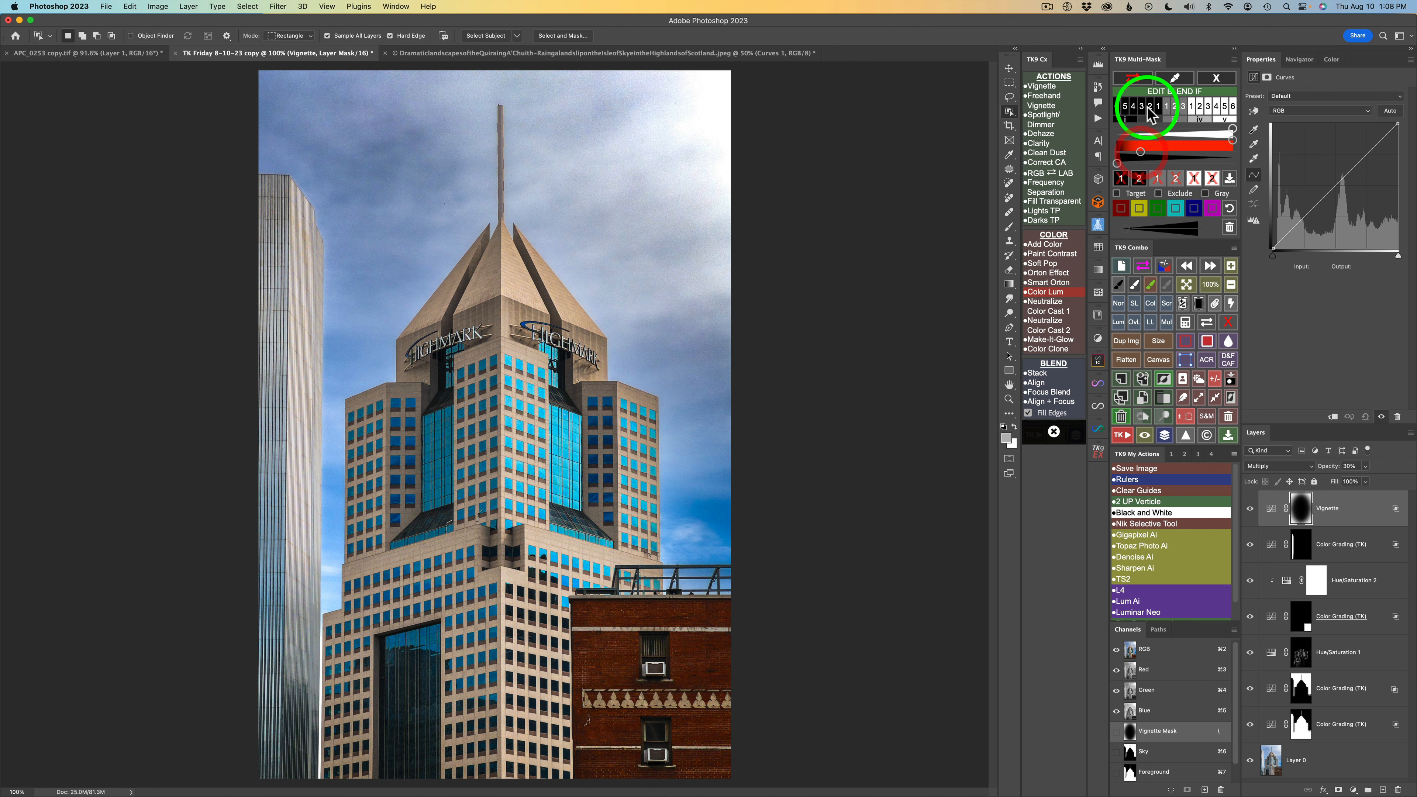
Step: Preview the vignette's Blend If range with the red overlay, try a wider shadow feather, restore the narrower one, and hide the overlay
click(1138, 84)
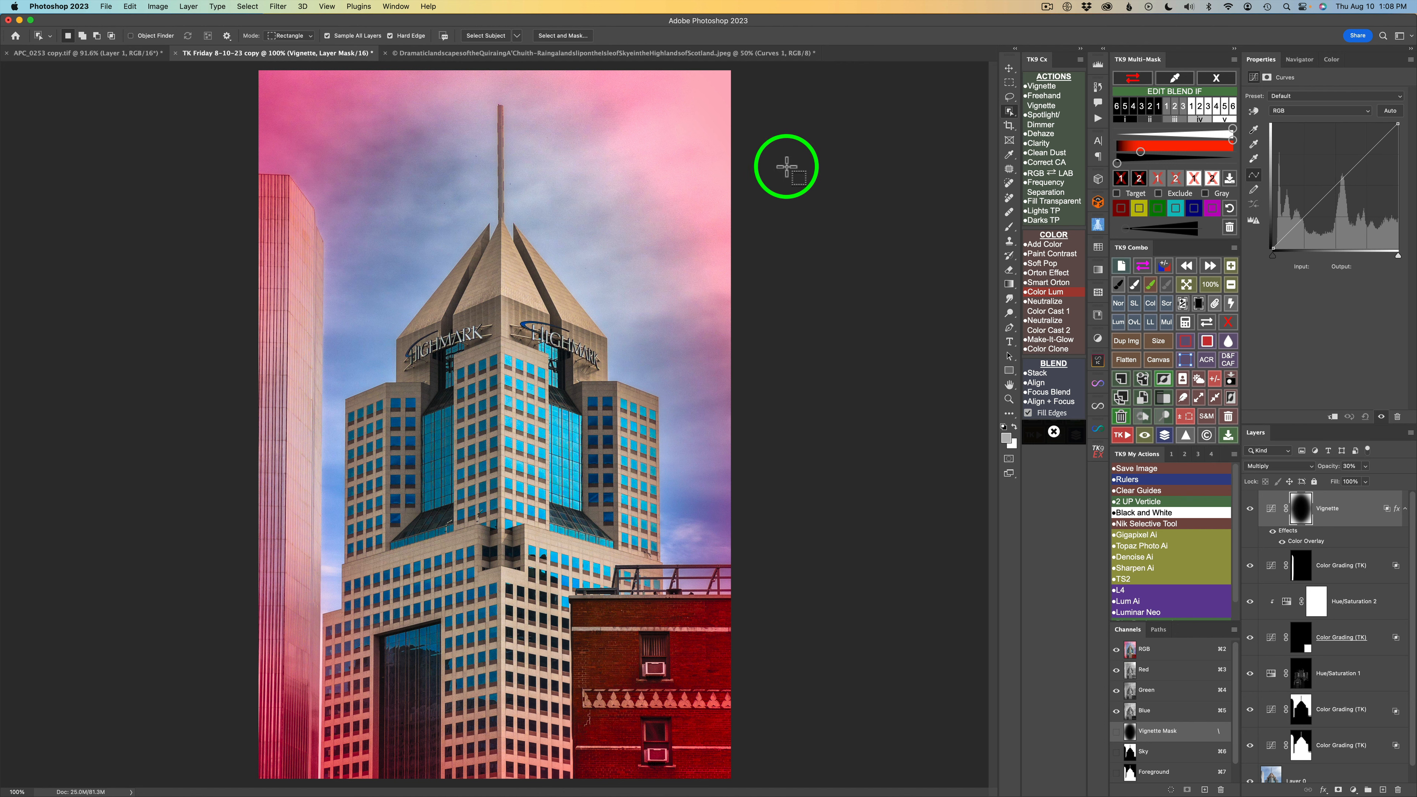
key(b)
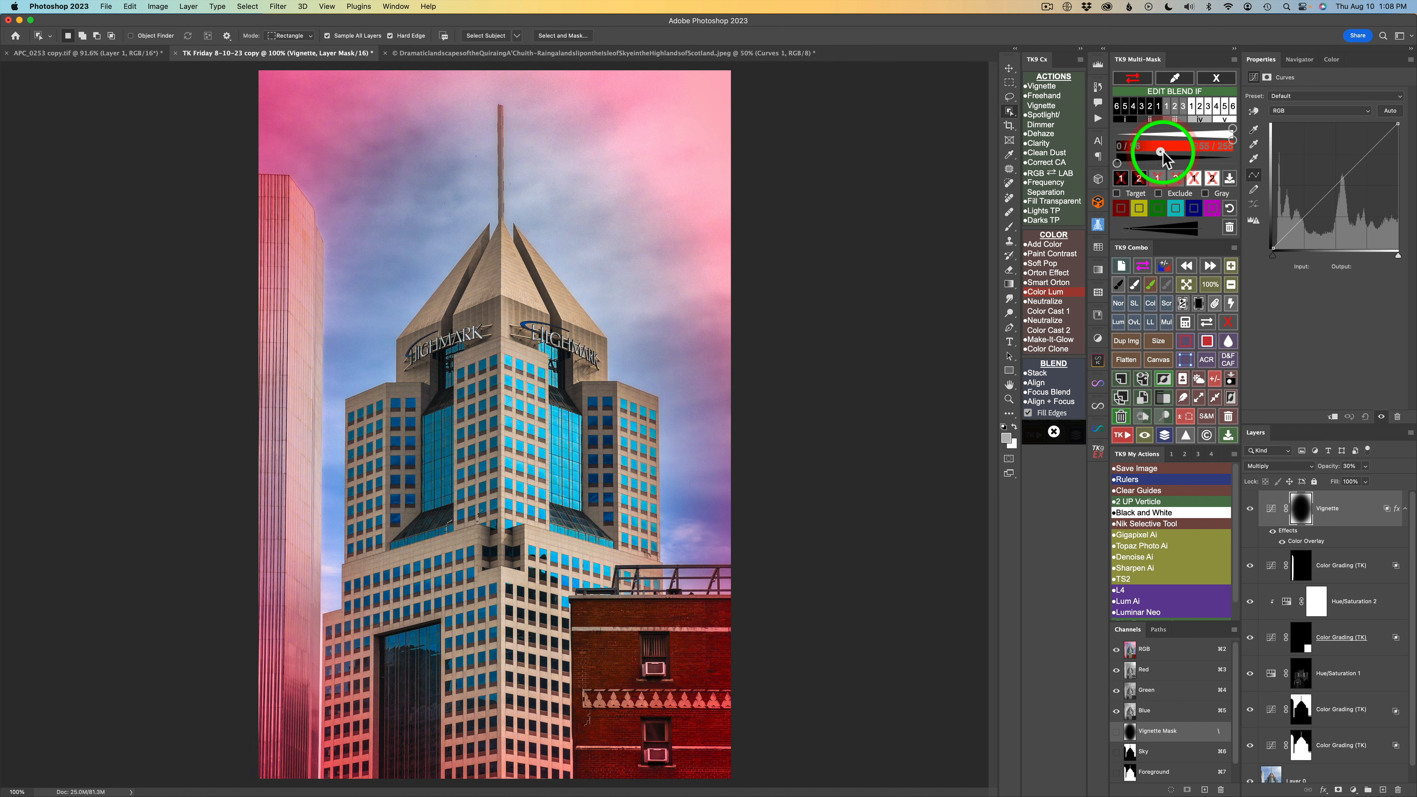
drag(1161, 153, 1184, 152)
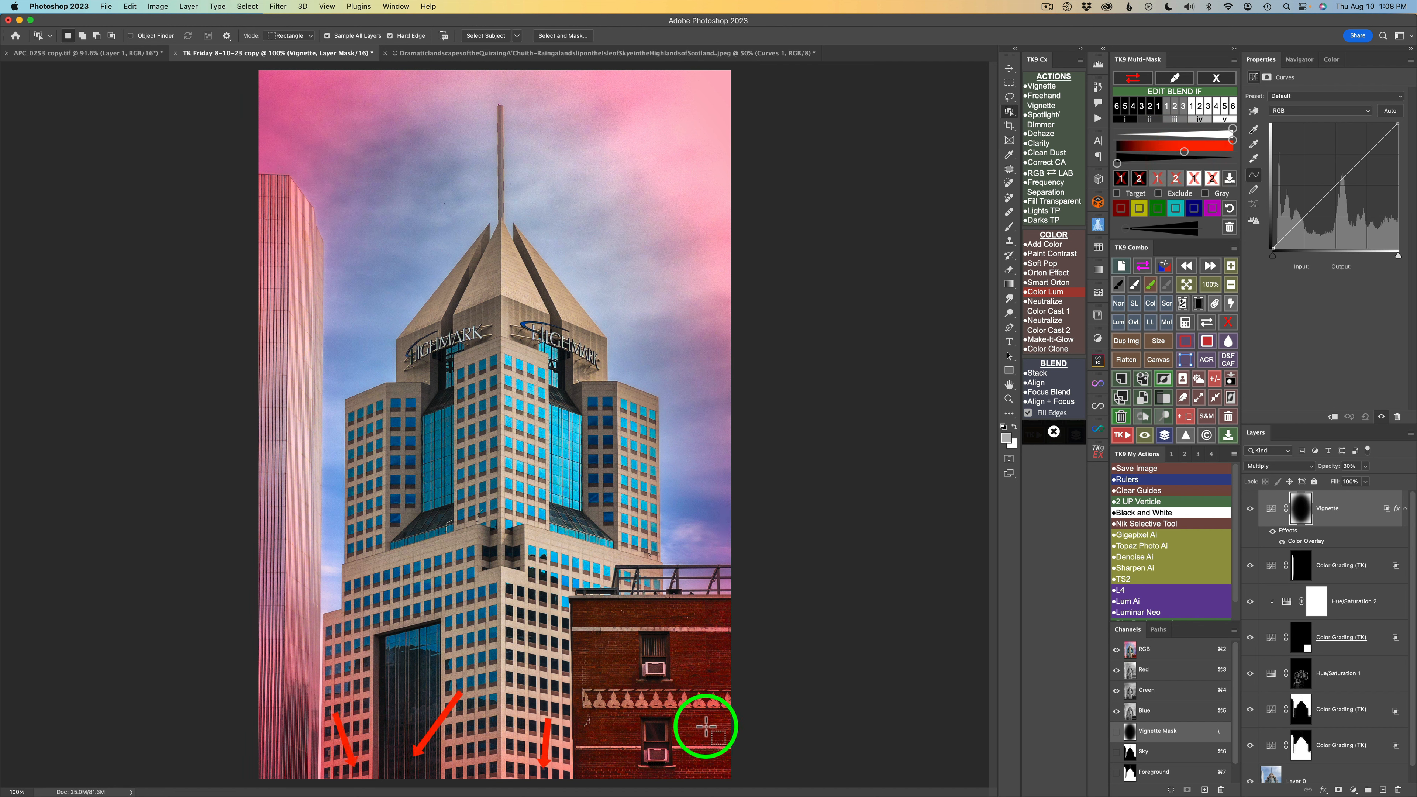
drag(1184, 152, 1141, 156)
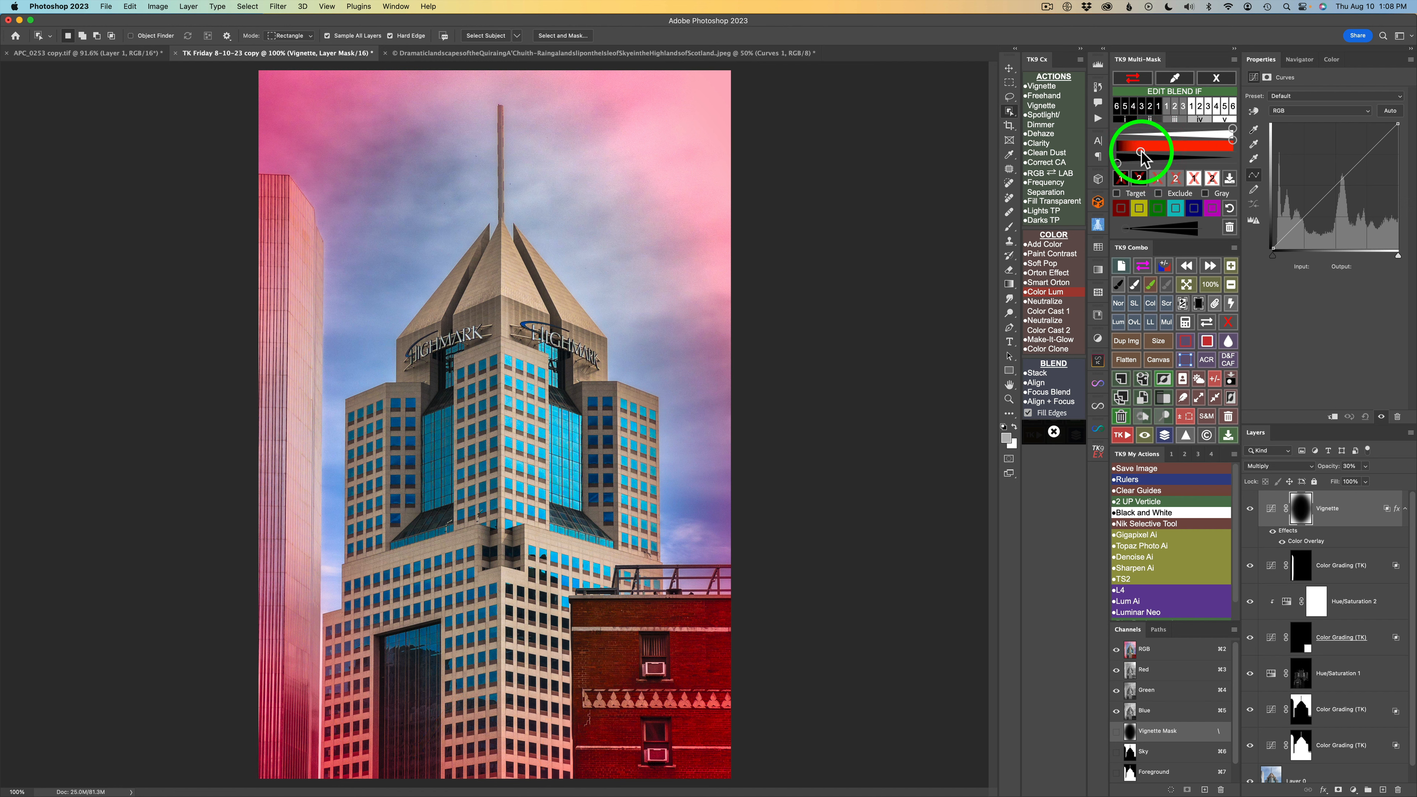
click(1132, 78)
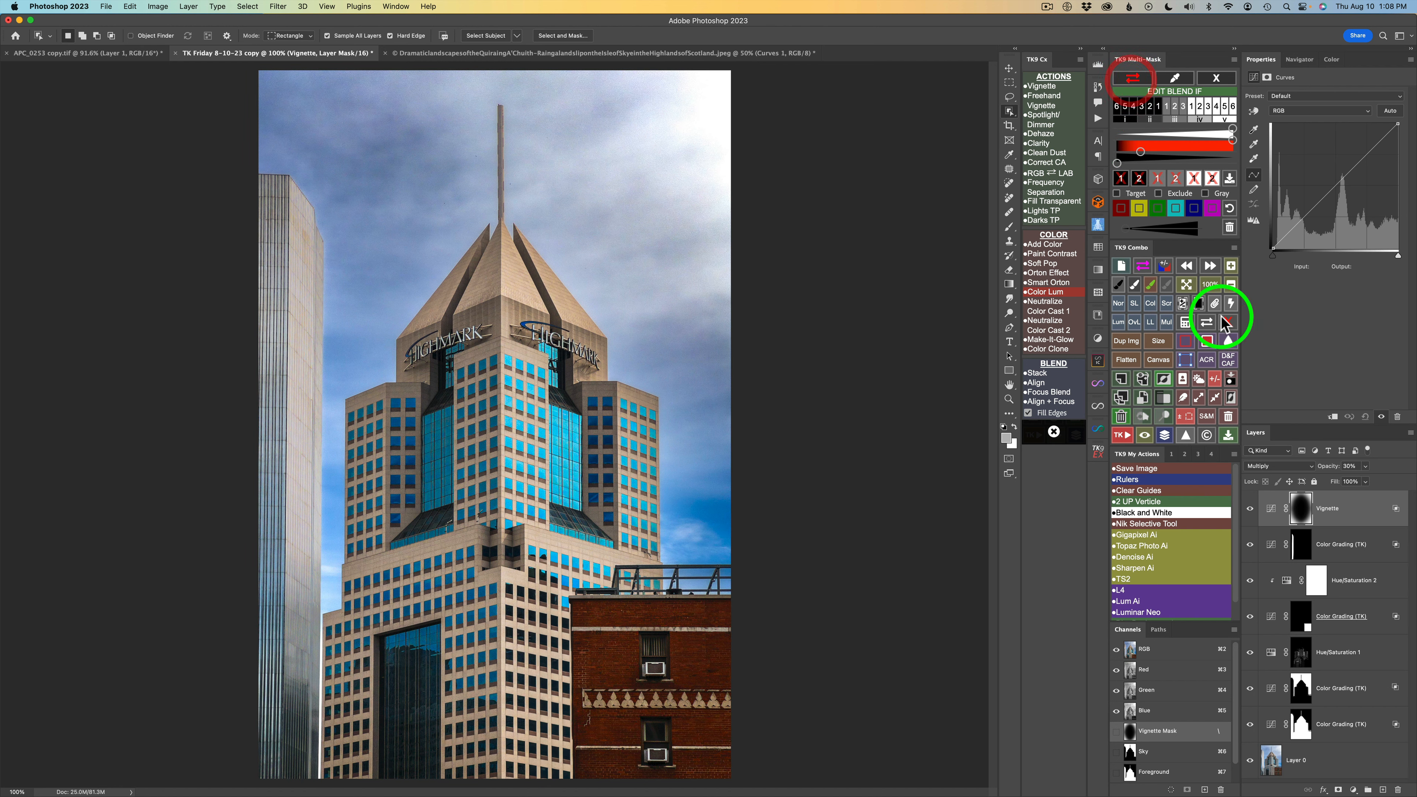
Step: Compare the photo with the Vignette layer hidden and shown, and with the full set of adjustments off and on
click(1250, 509)
click(1250, 509)
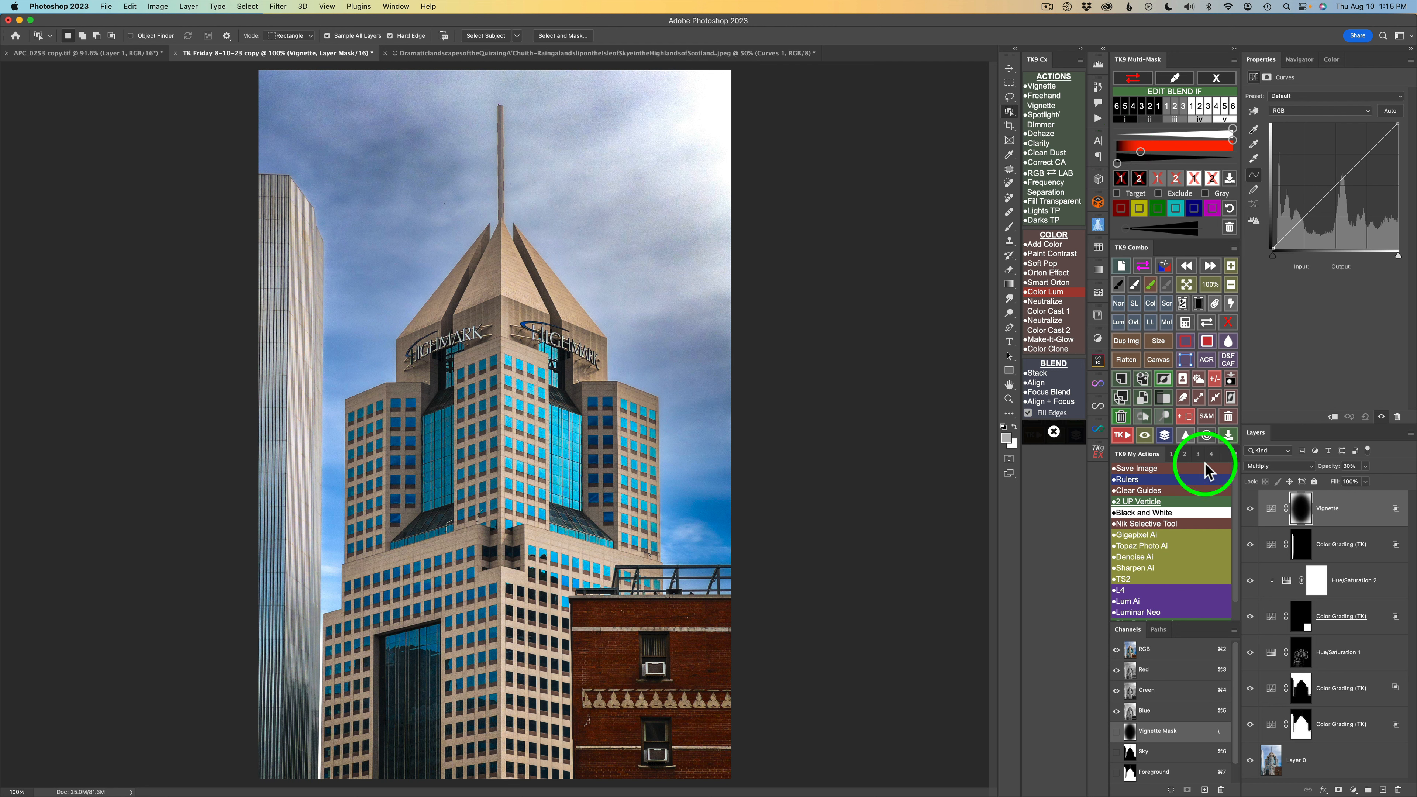
click(1165, 438)
click(1164, 438)
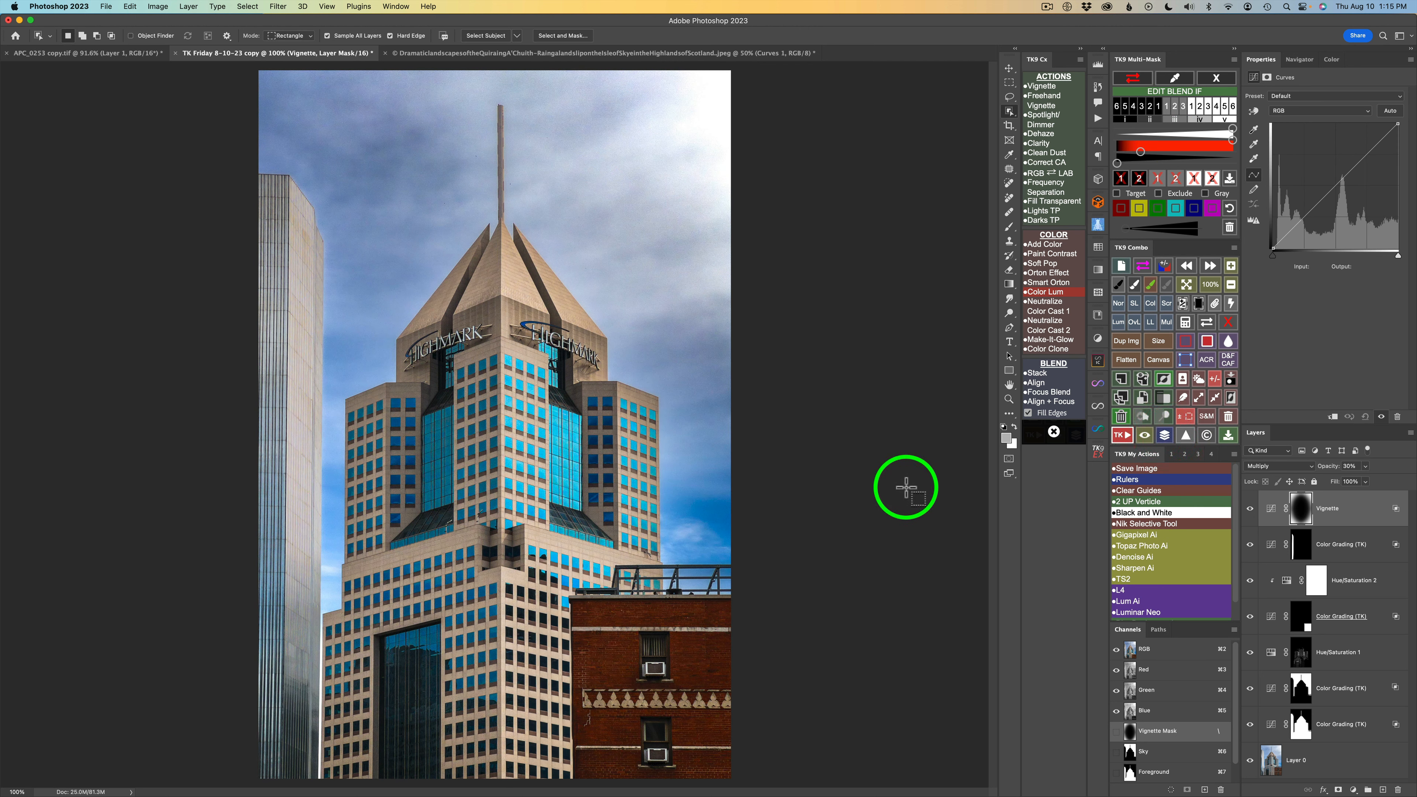